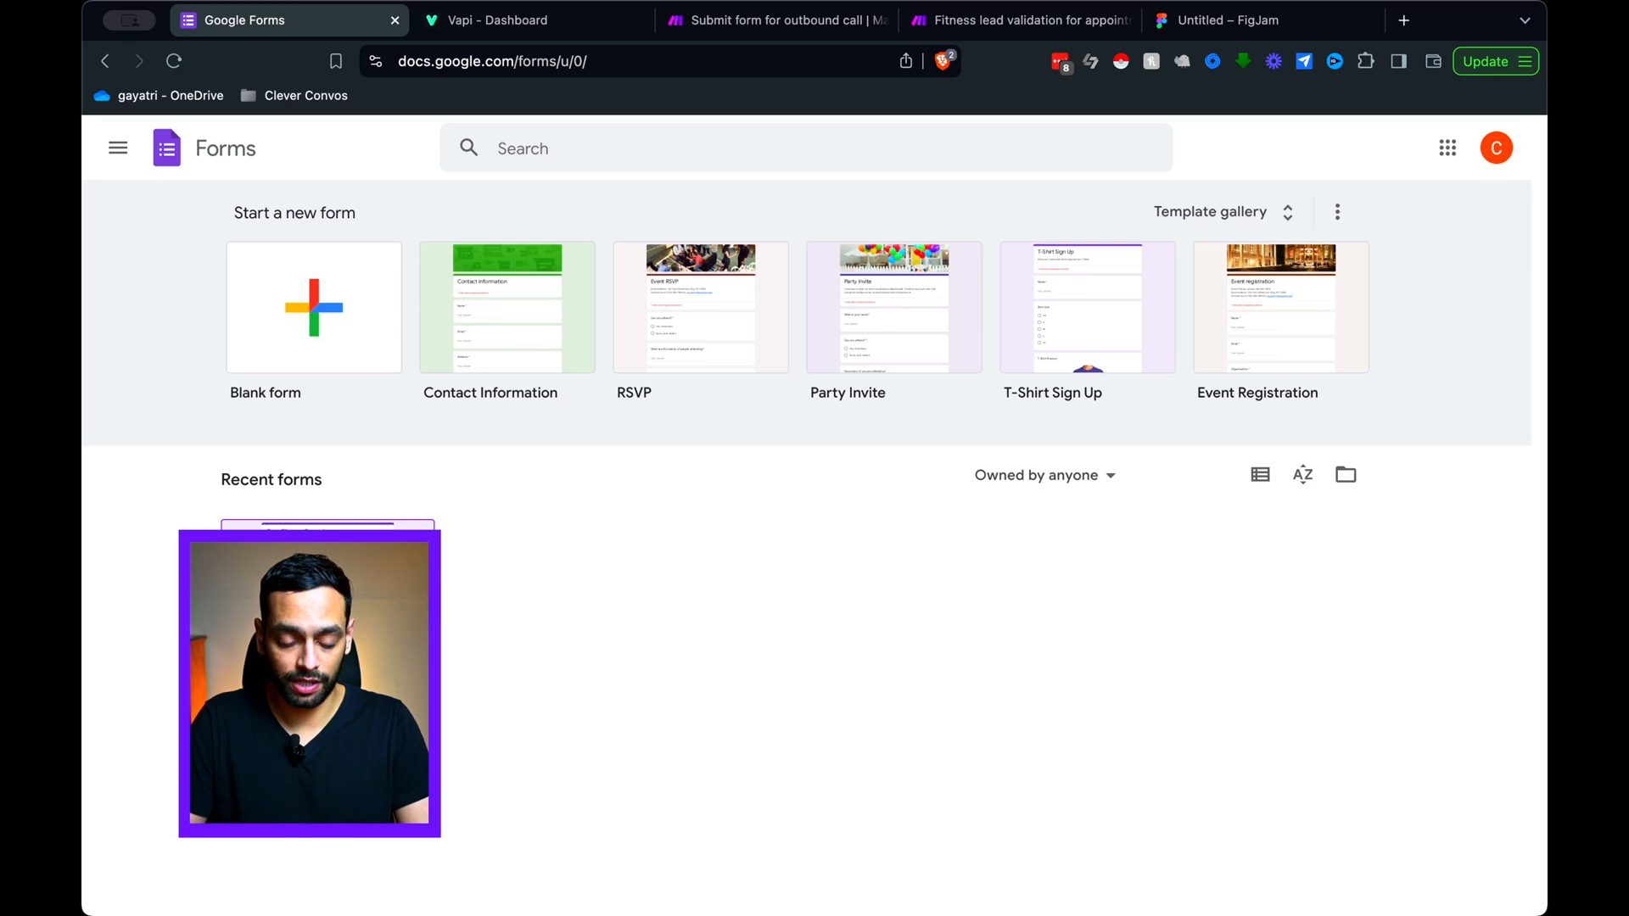
# Step: Open the Free Fitness Consult form and review its title, description and question fields
pyautogui.click(327, 628)
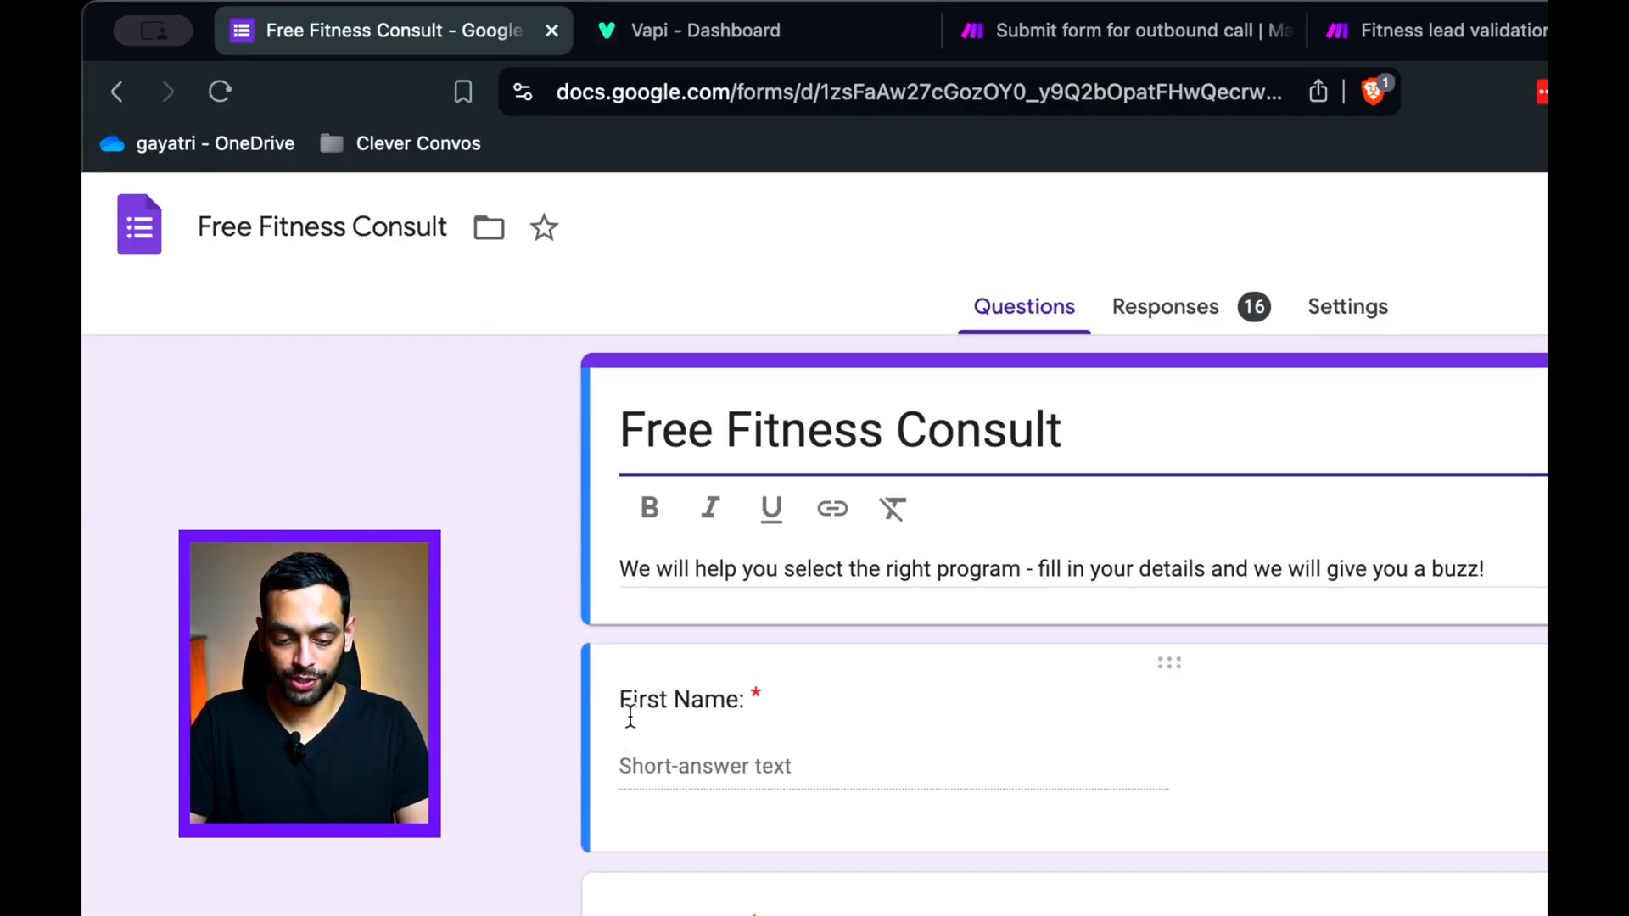
pyautogui.scroll(-4, 629, 716)
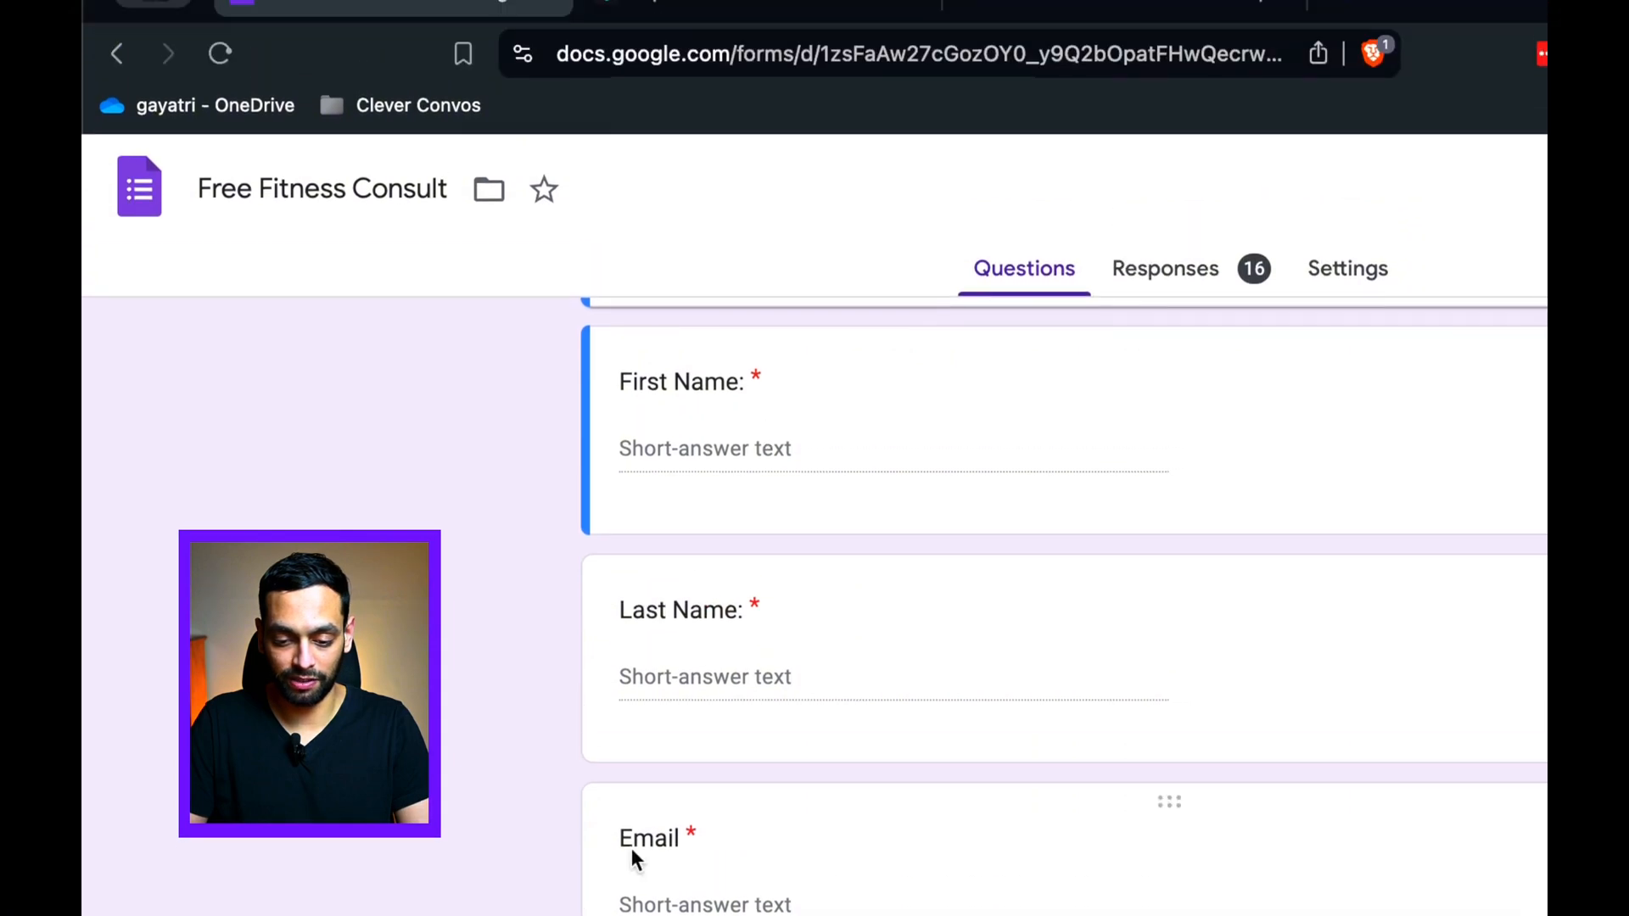
pyautogui.scroll(4, 556, 801)
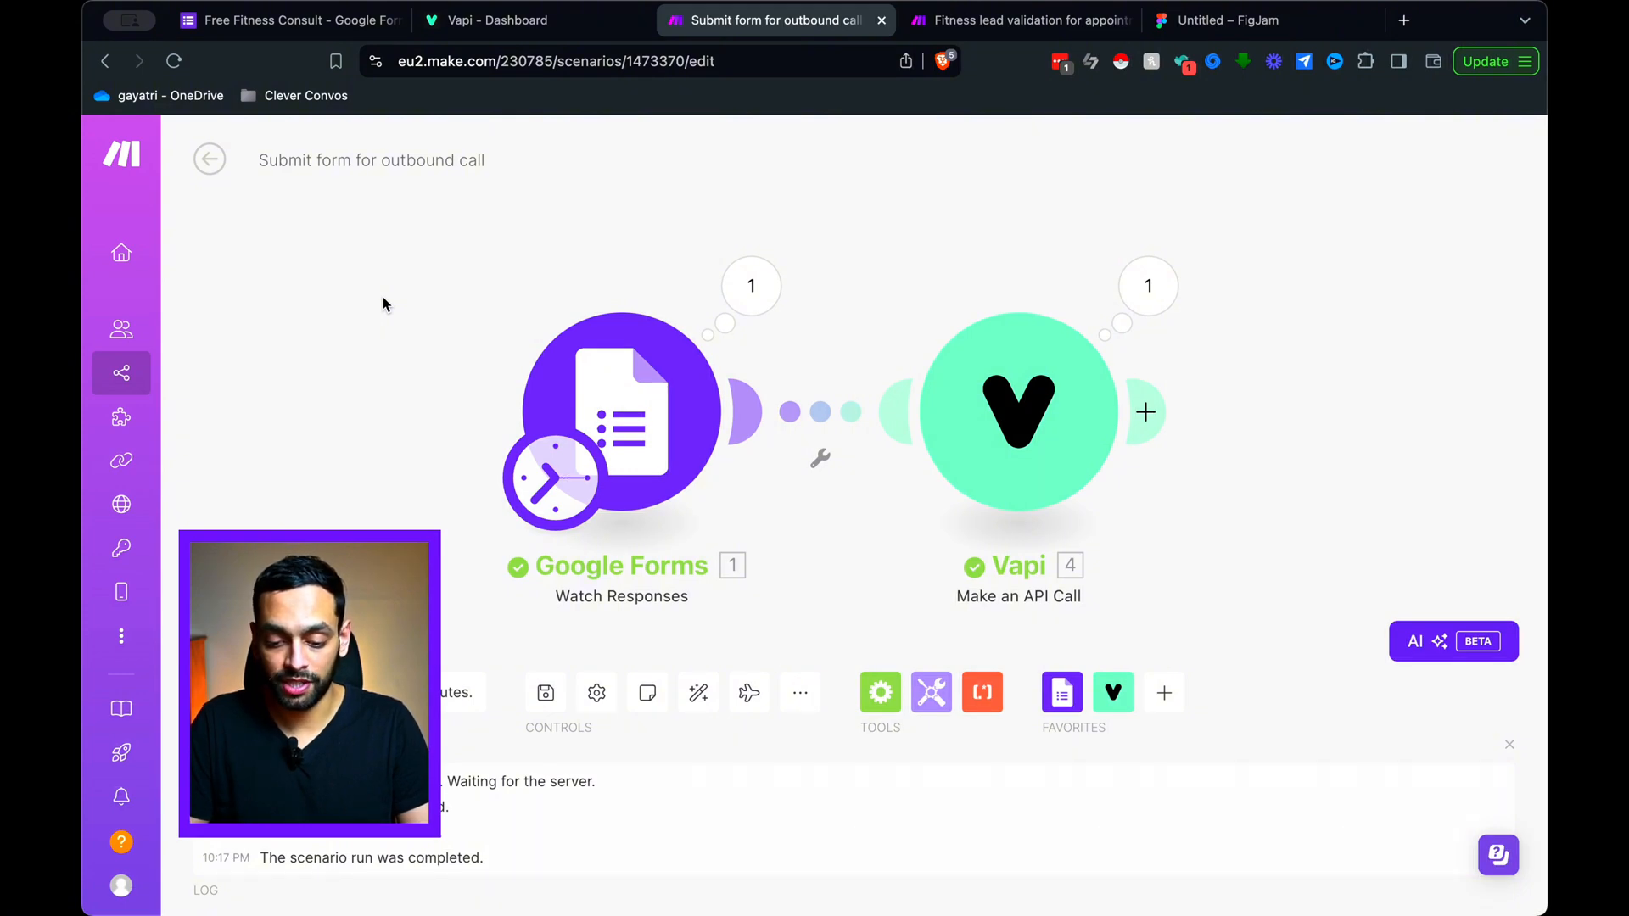
# Step: In the Make scenario, inspect the Google Forms module's settings and its new-connection dialog, then close both without changes
pyautogui.click(629, 404)
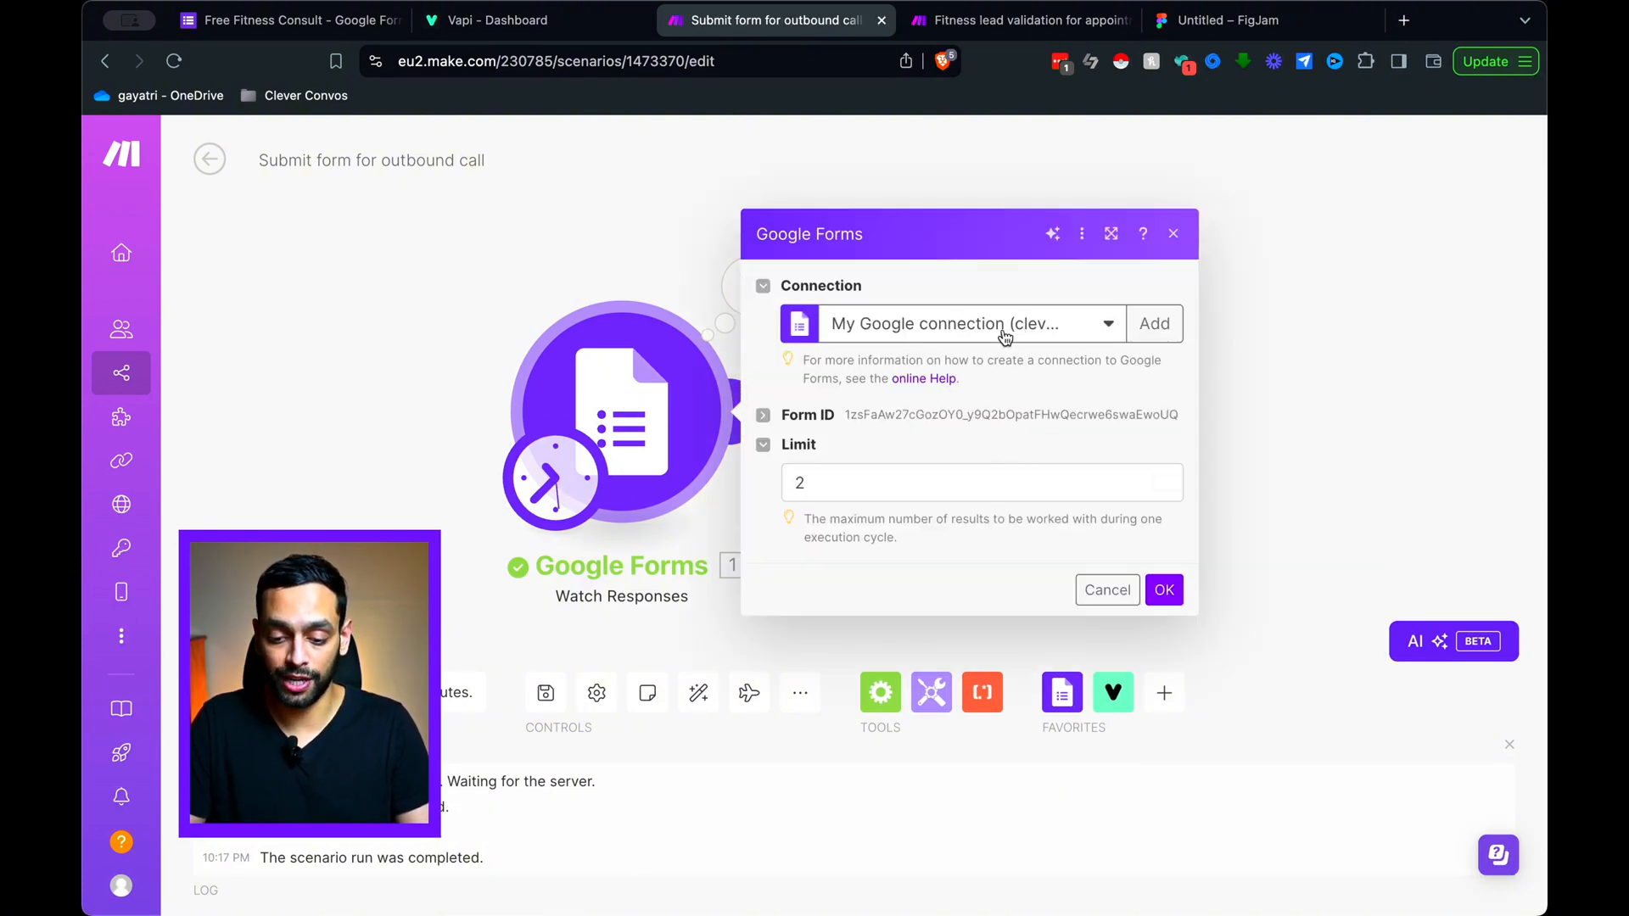
pyautogui.click(1160, 337)
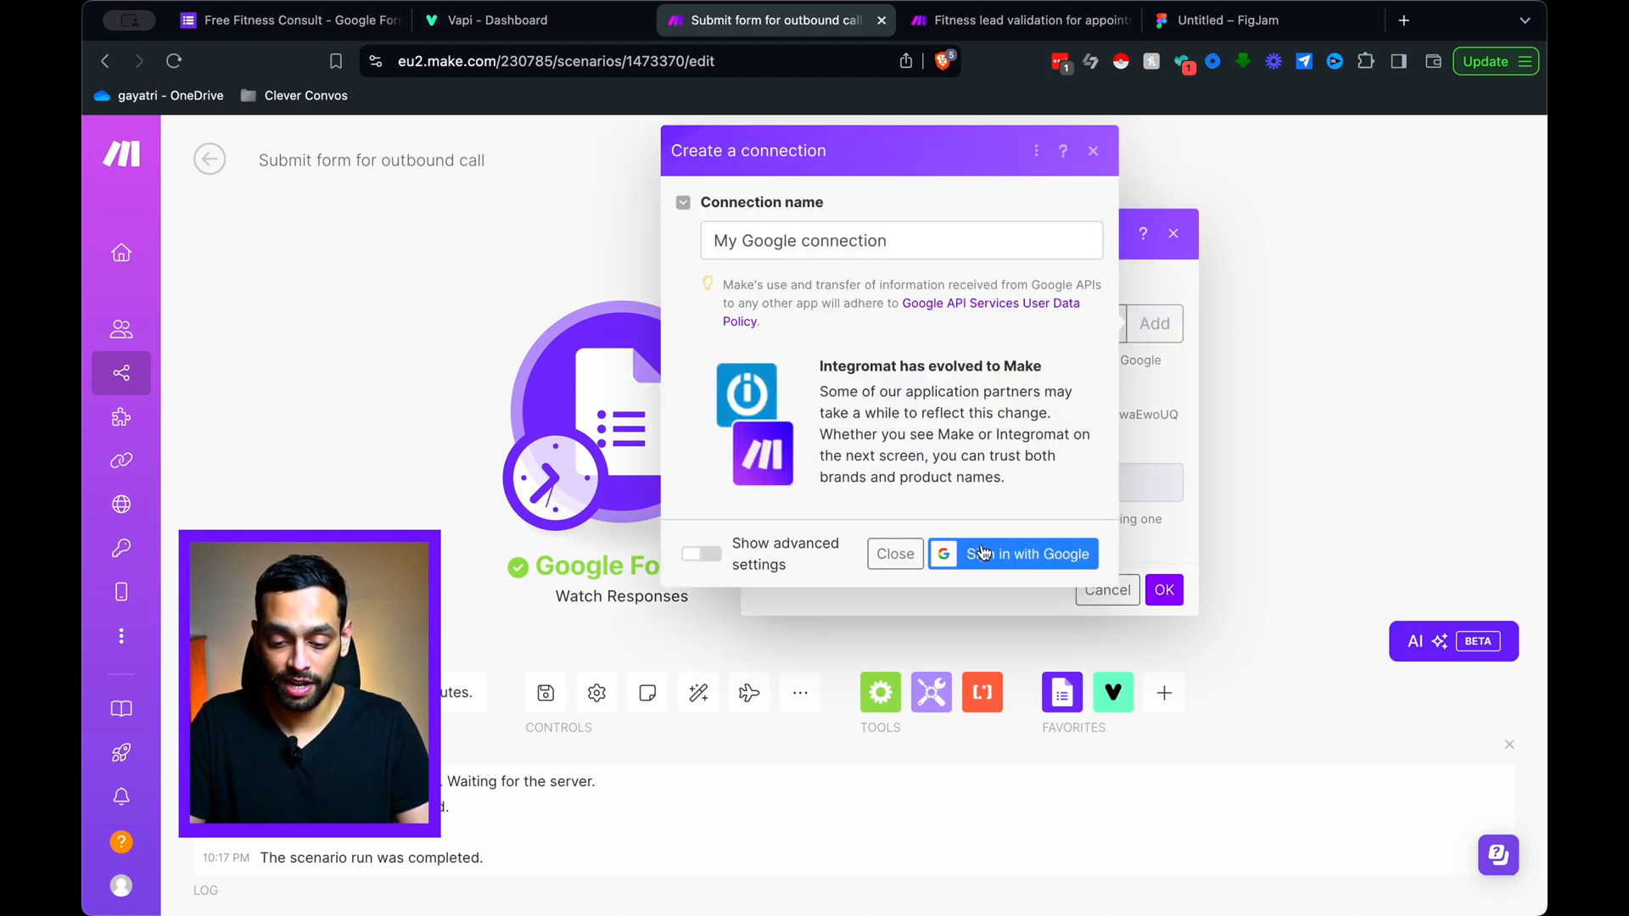
pyautogui.click(887, 560)
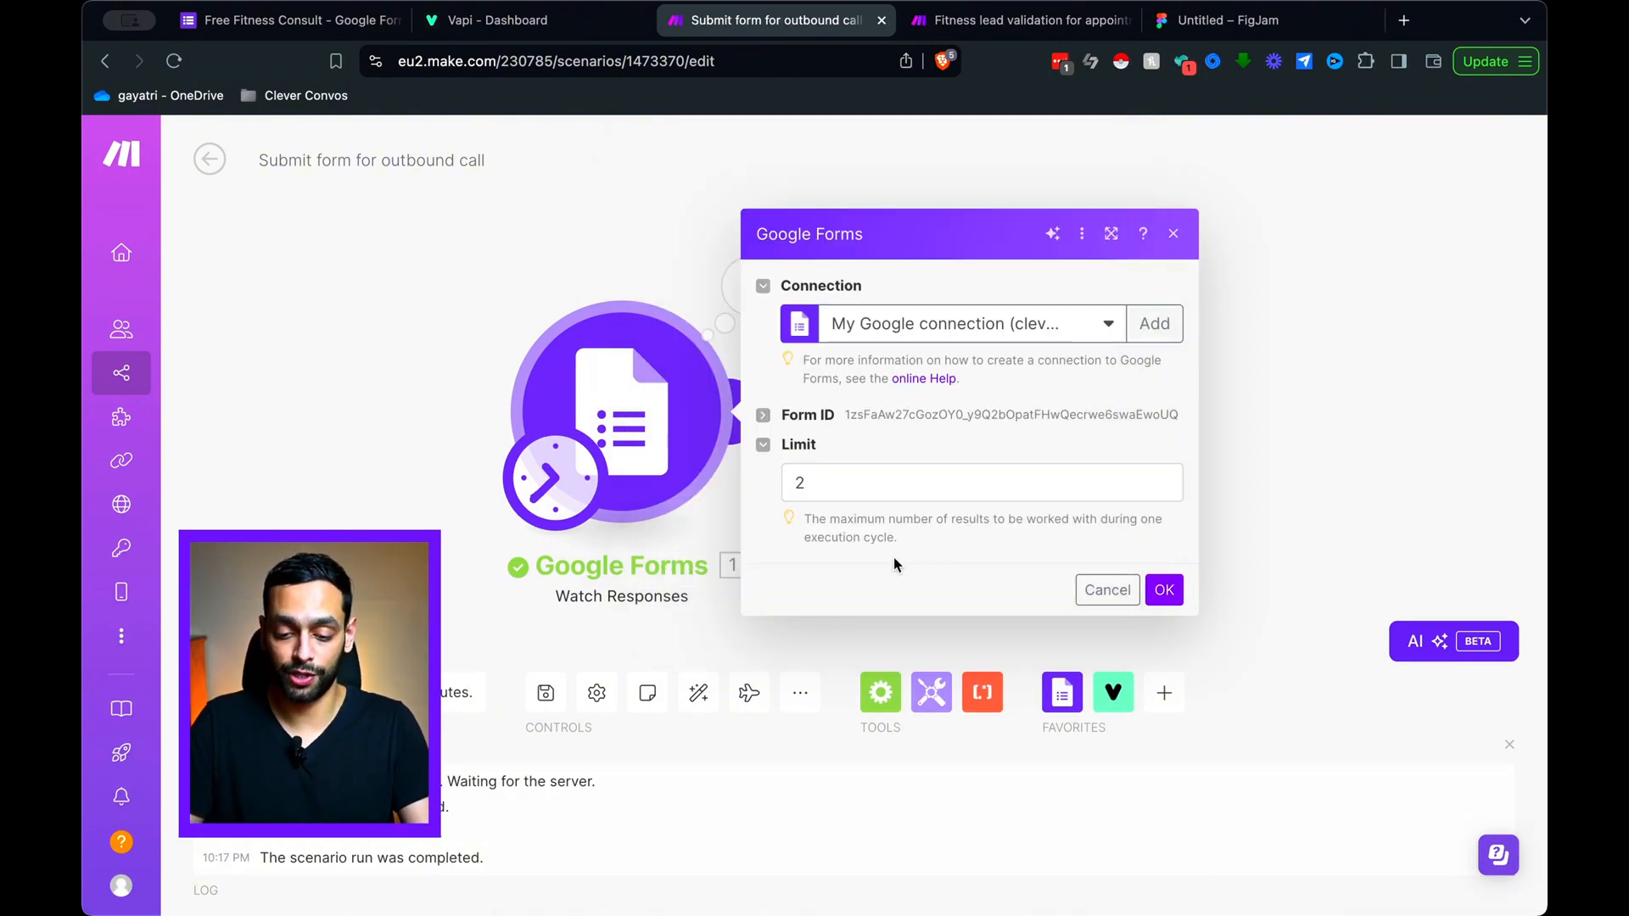
pyautogui.click(424, 485)
pyautogui.hscroll(1, 928, 523)
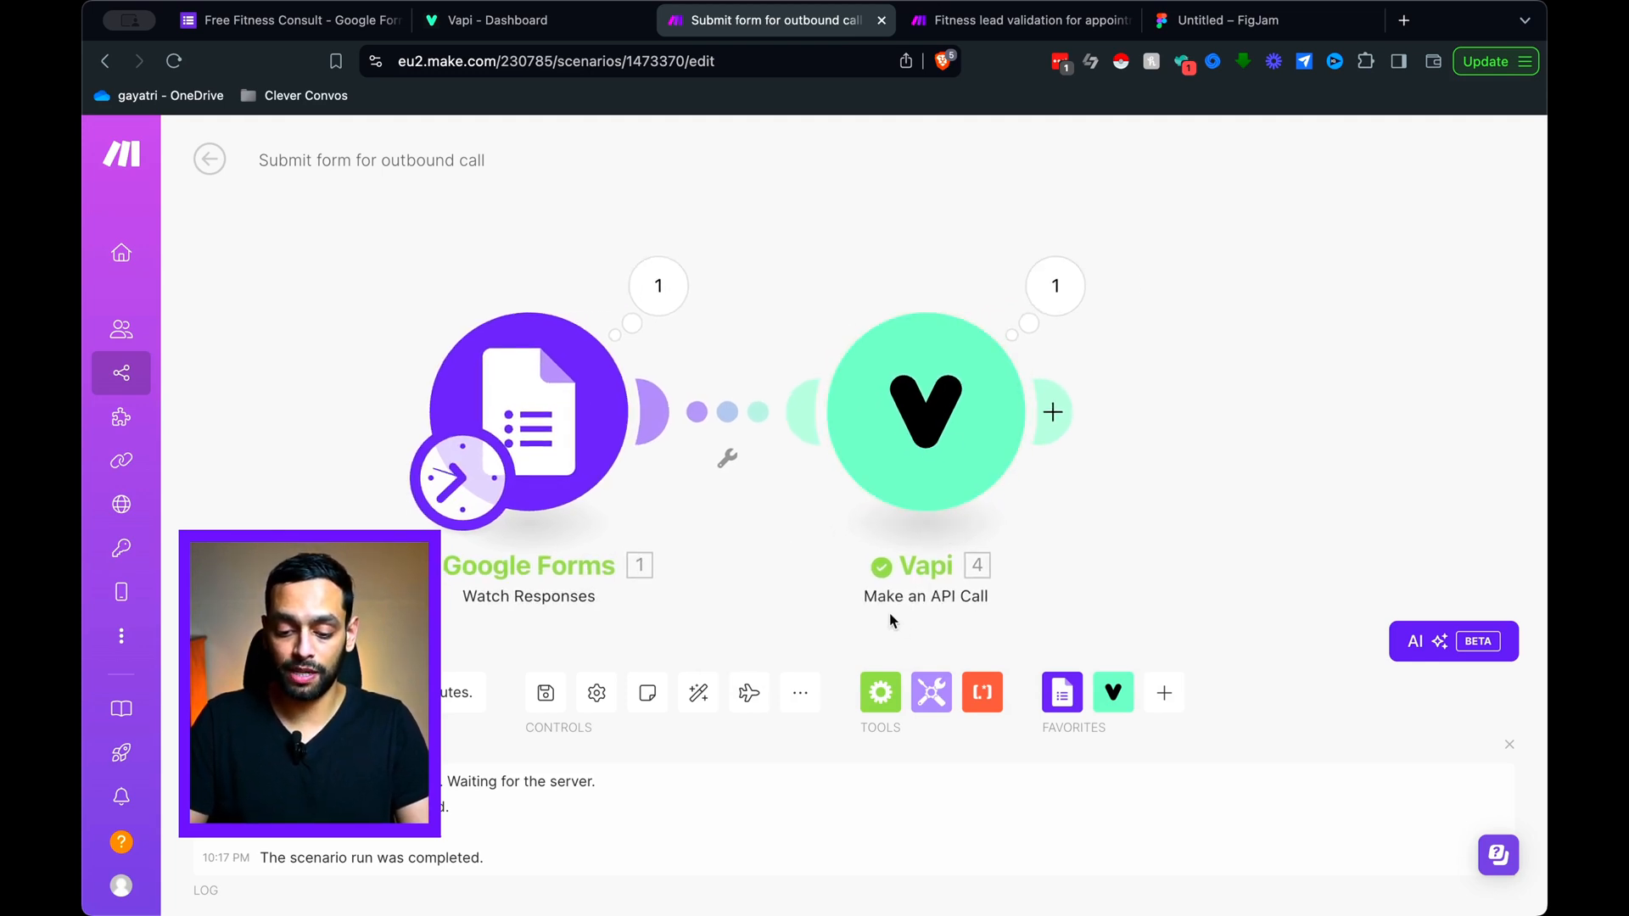
# Step: Review the Vapi API call module's URL, method and JSON body, including the assistantId entry, and close its settings
pyautogui.click(941, 430)
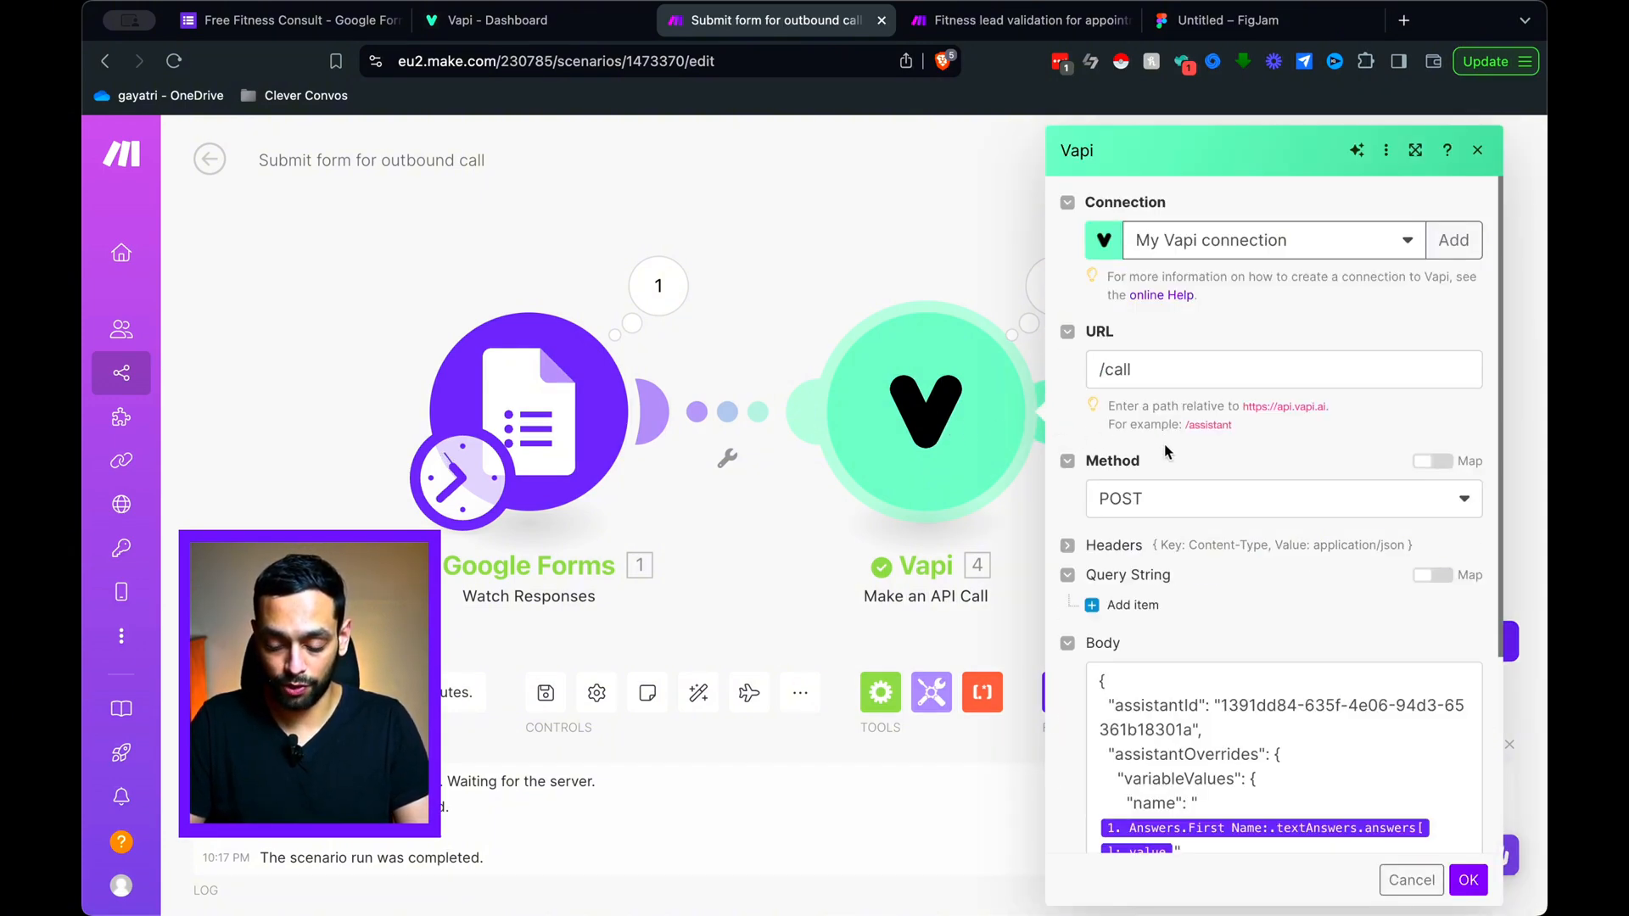
pyautogui.click(1133, 371)
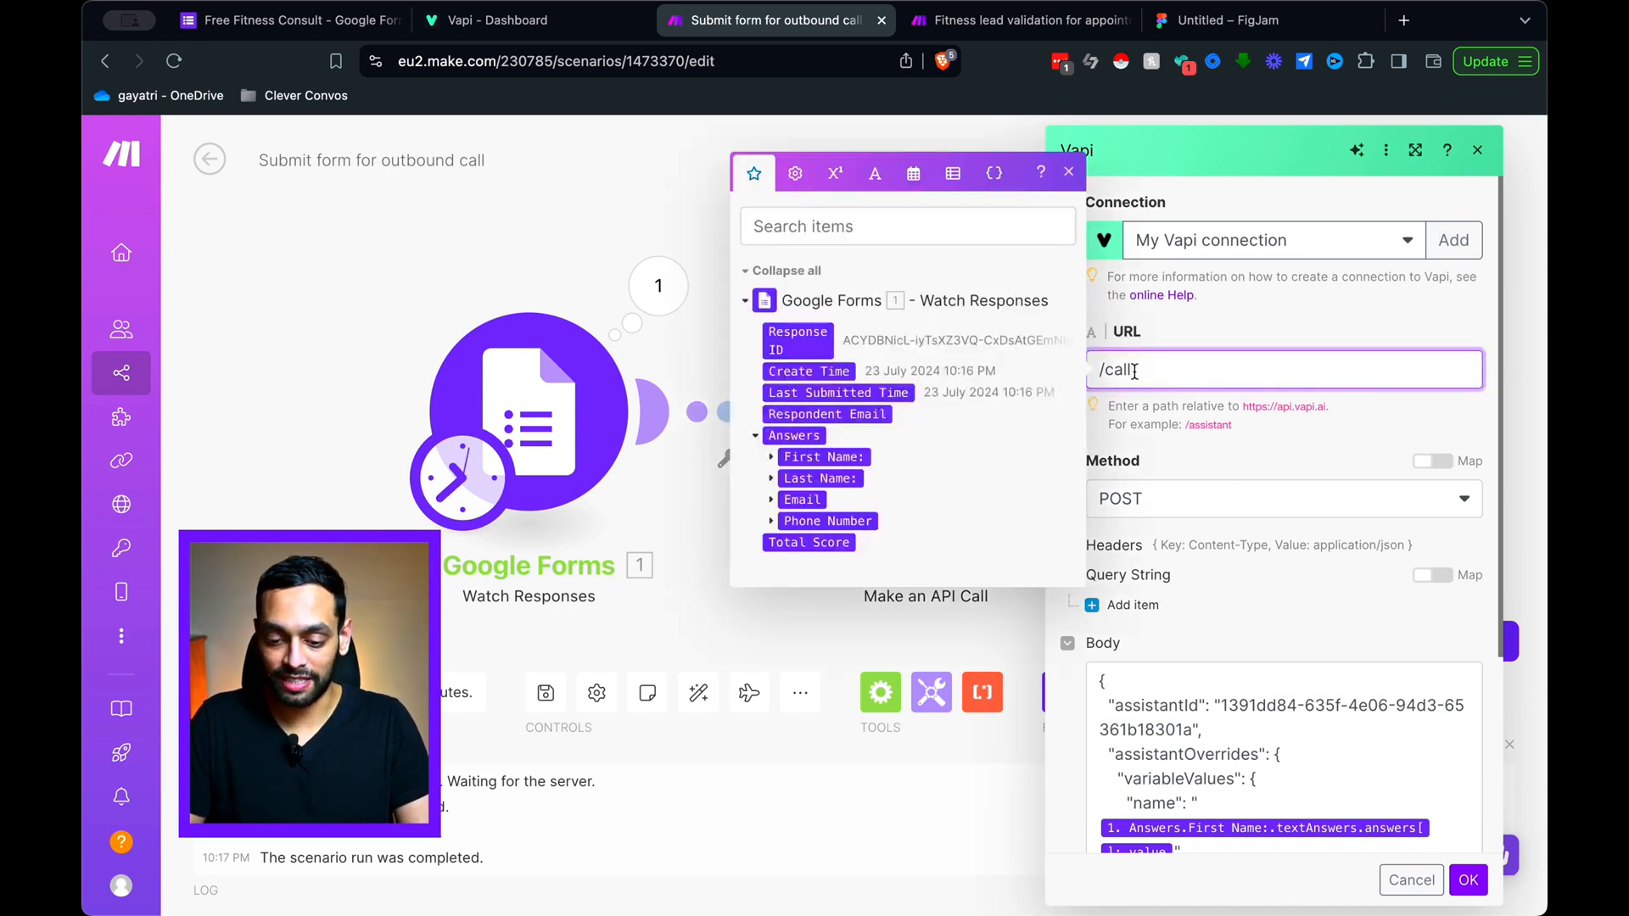
pyautogui.click(1315, 447)
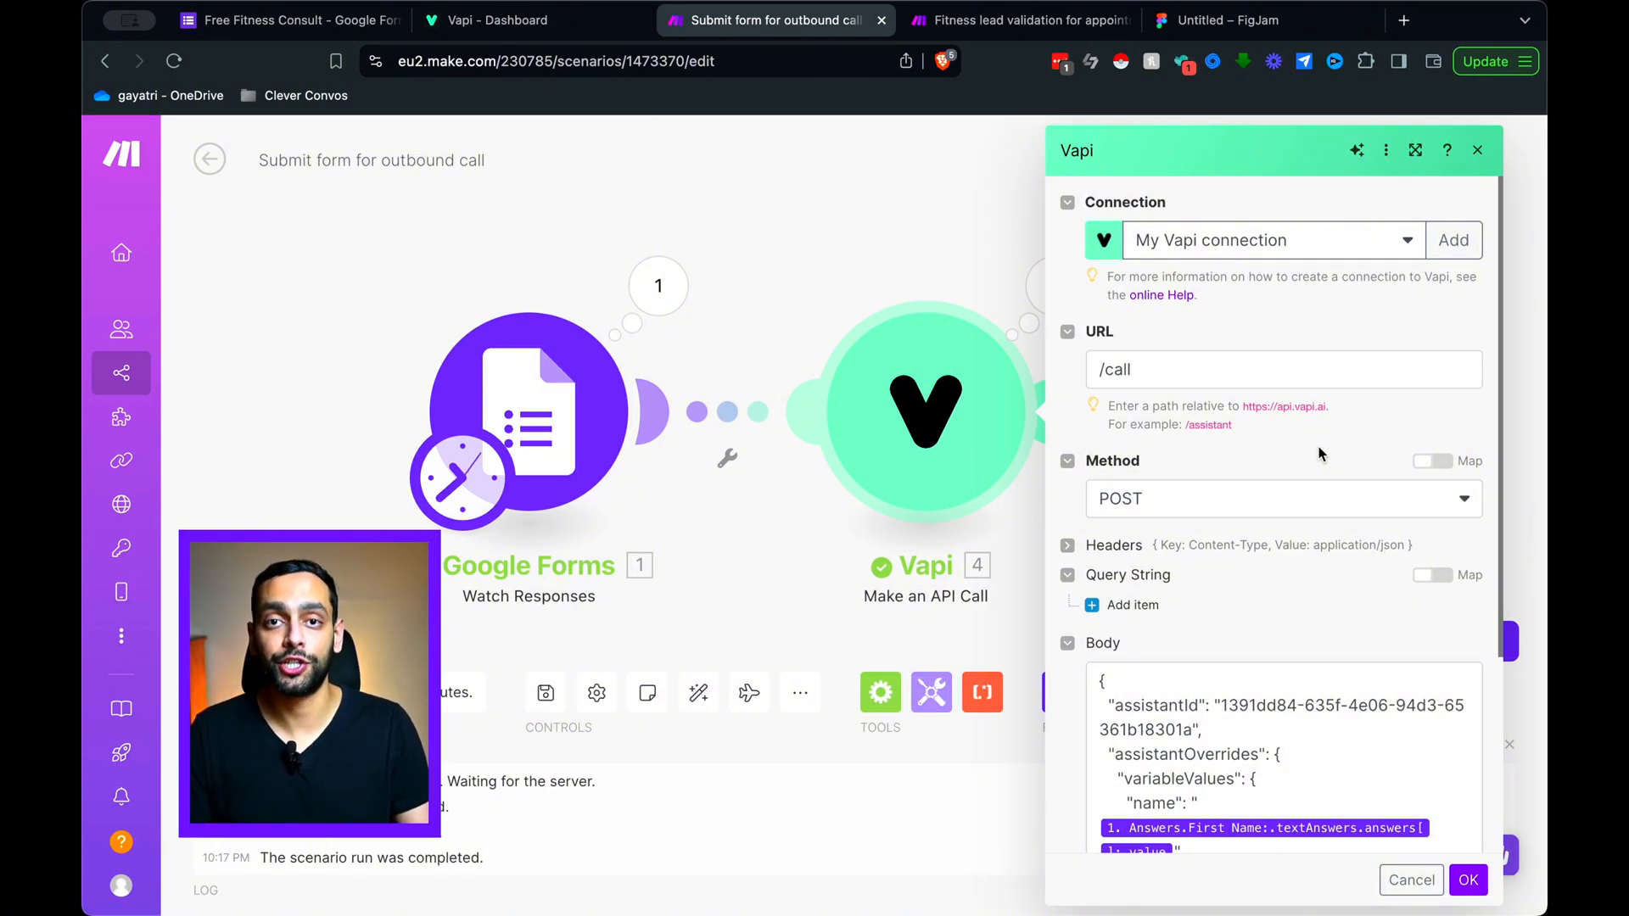
pyautogui.scroll(-2, 1272, 441)
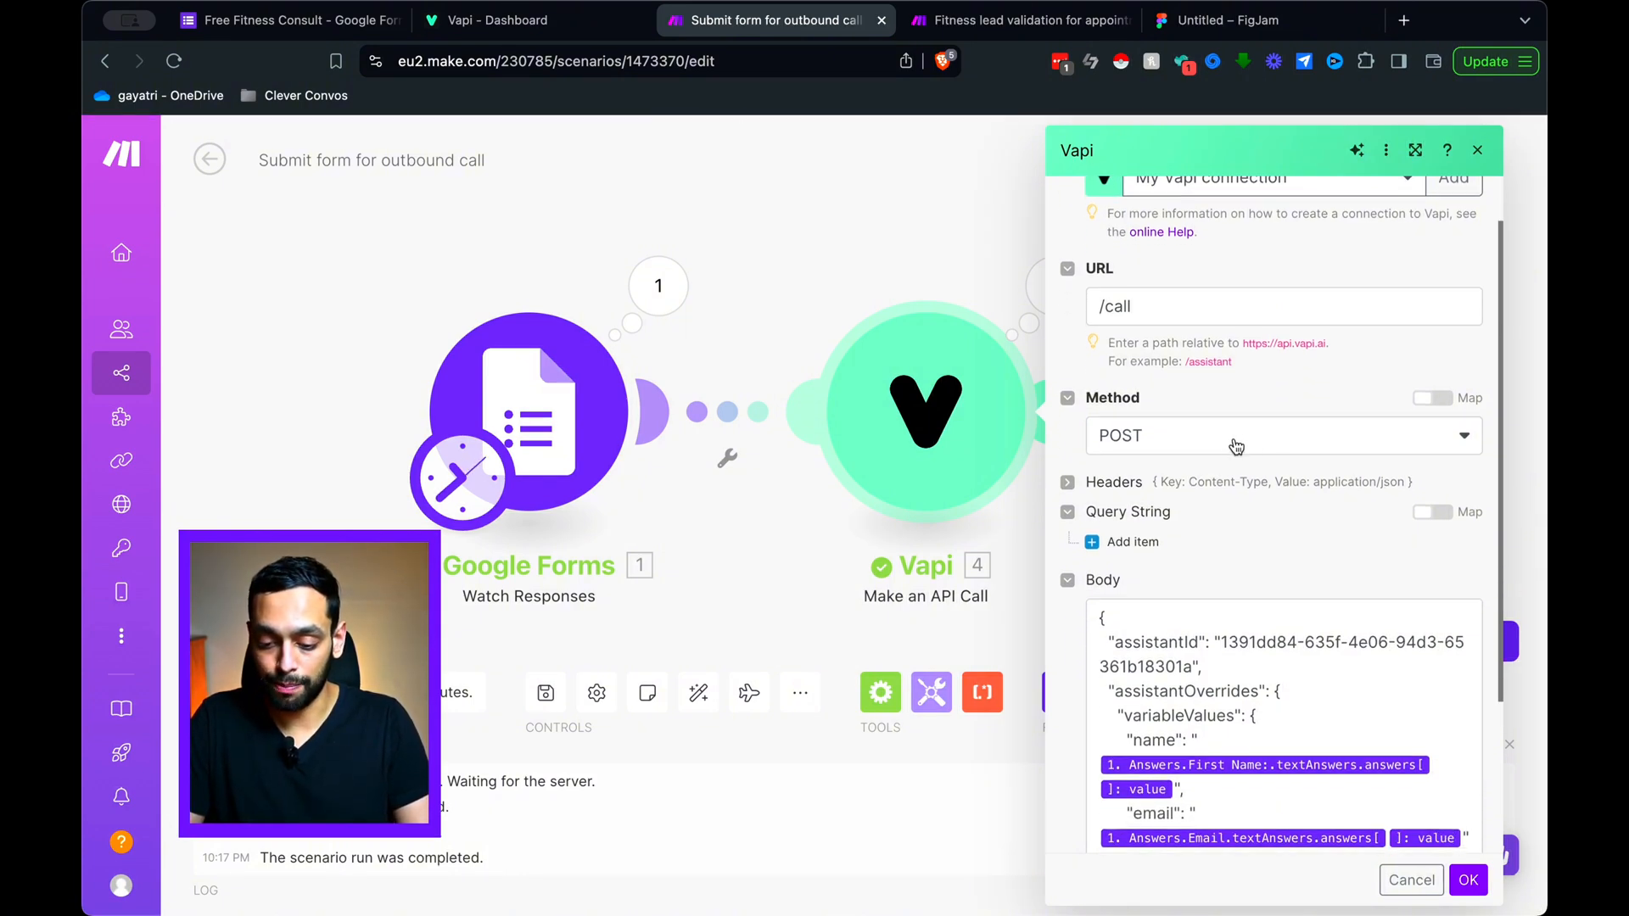
pyautogui.scroll(-5, 1290, 512)
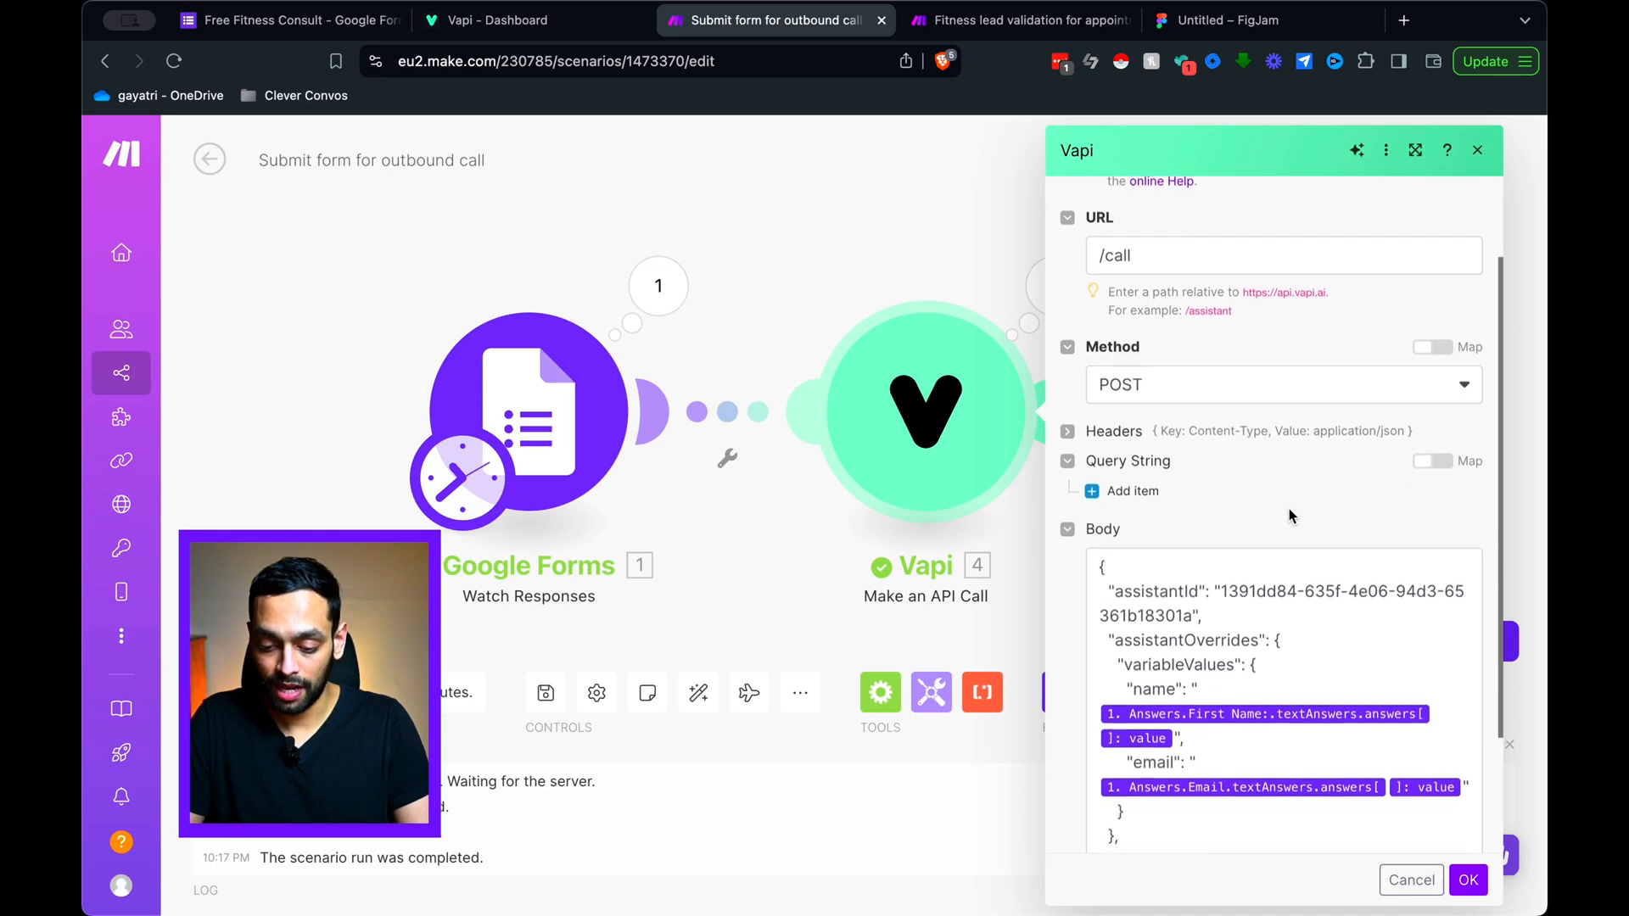
pyautogui.scroll(-2, 1289, 507)
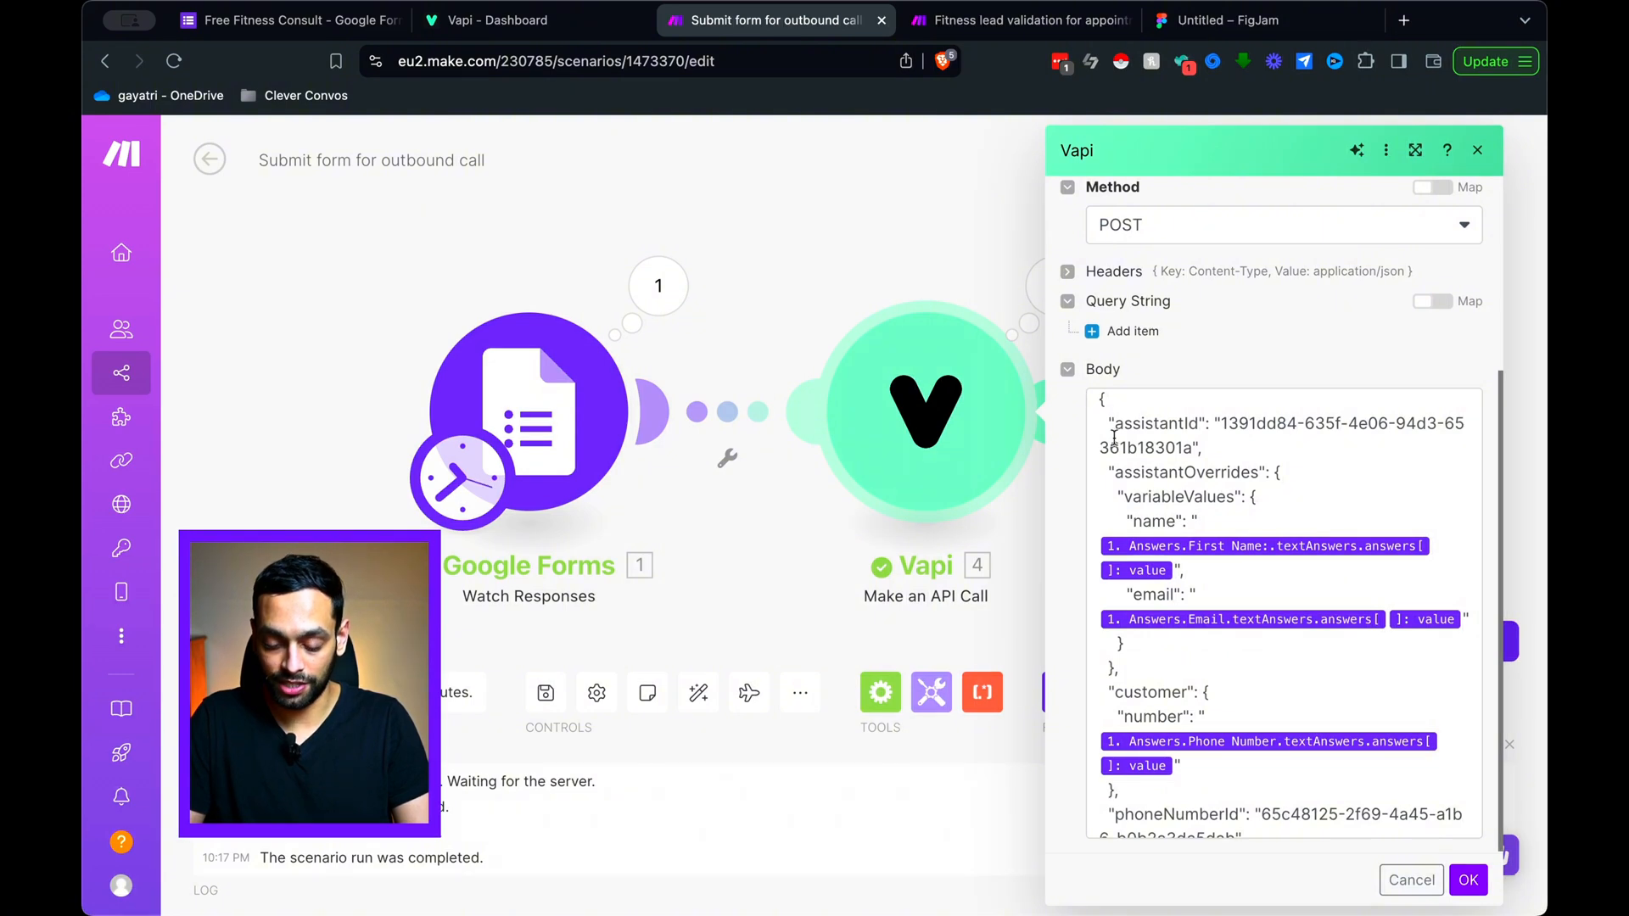
pyautogui.scroll(-2, 1173, 749)
pyautogui.scroll(2, 1173, 749)
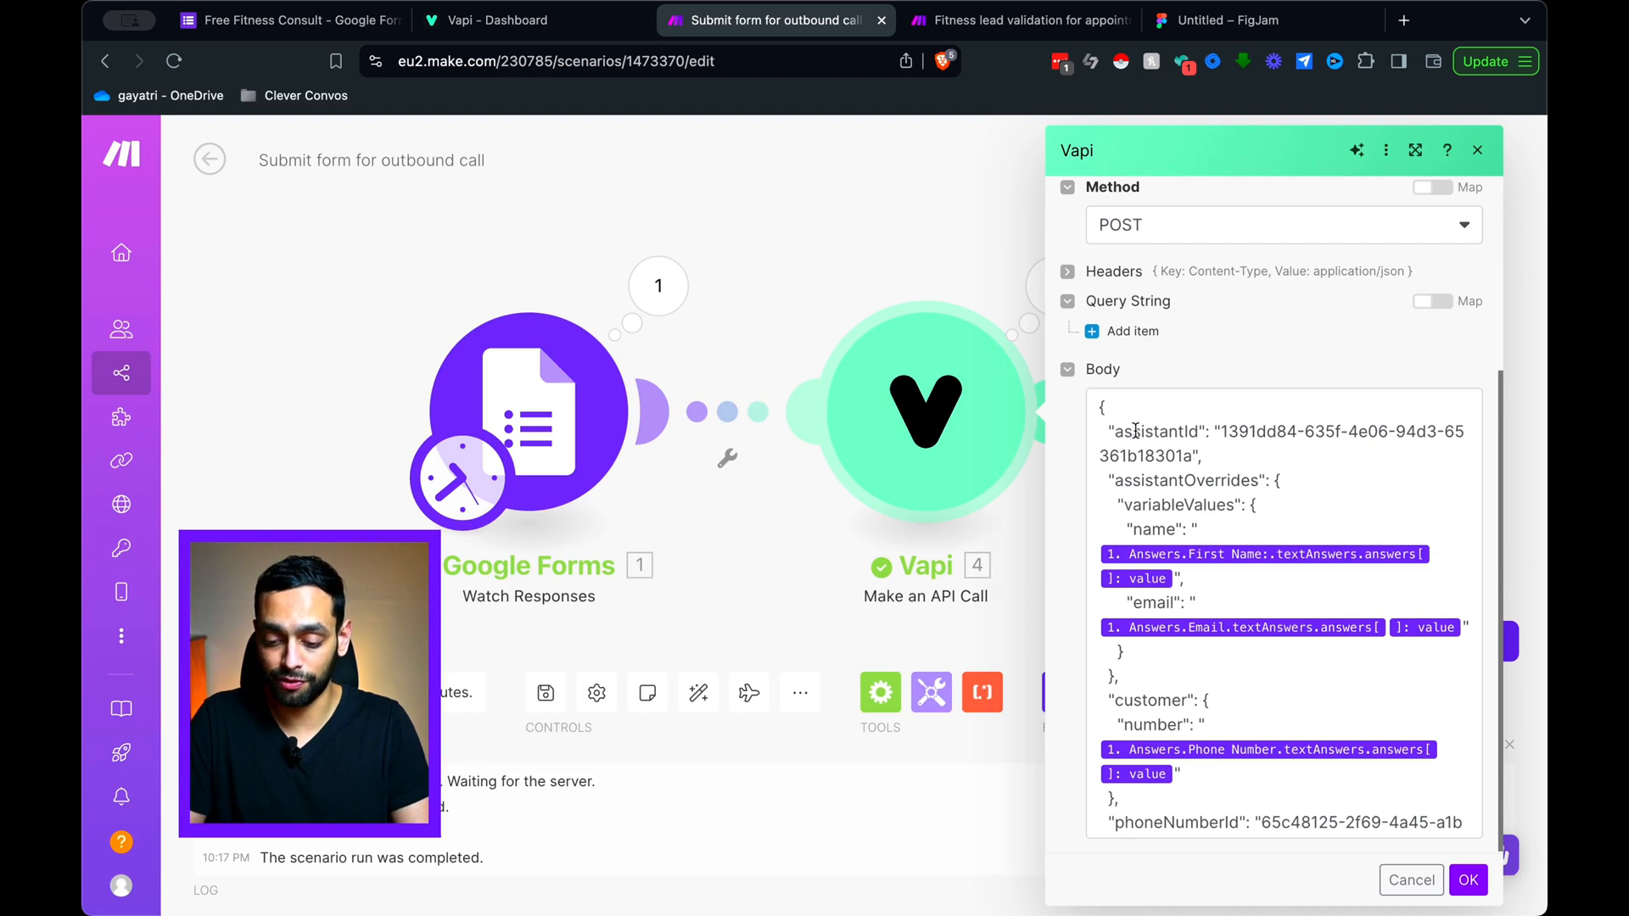
pyautogui.moveTo(1116, 433); pyautogui.dragTo(1198, 431)
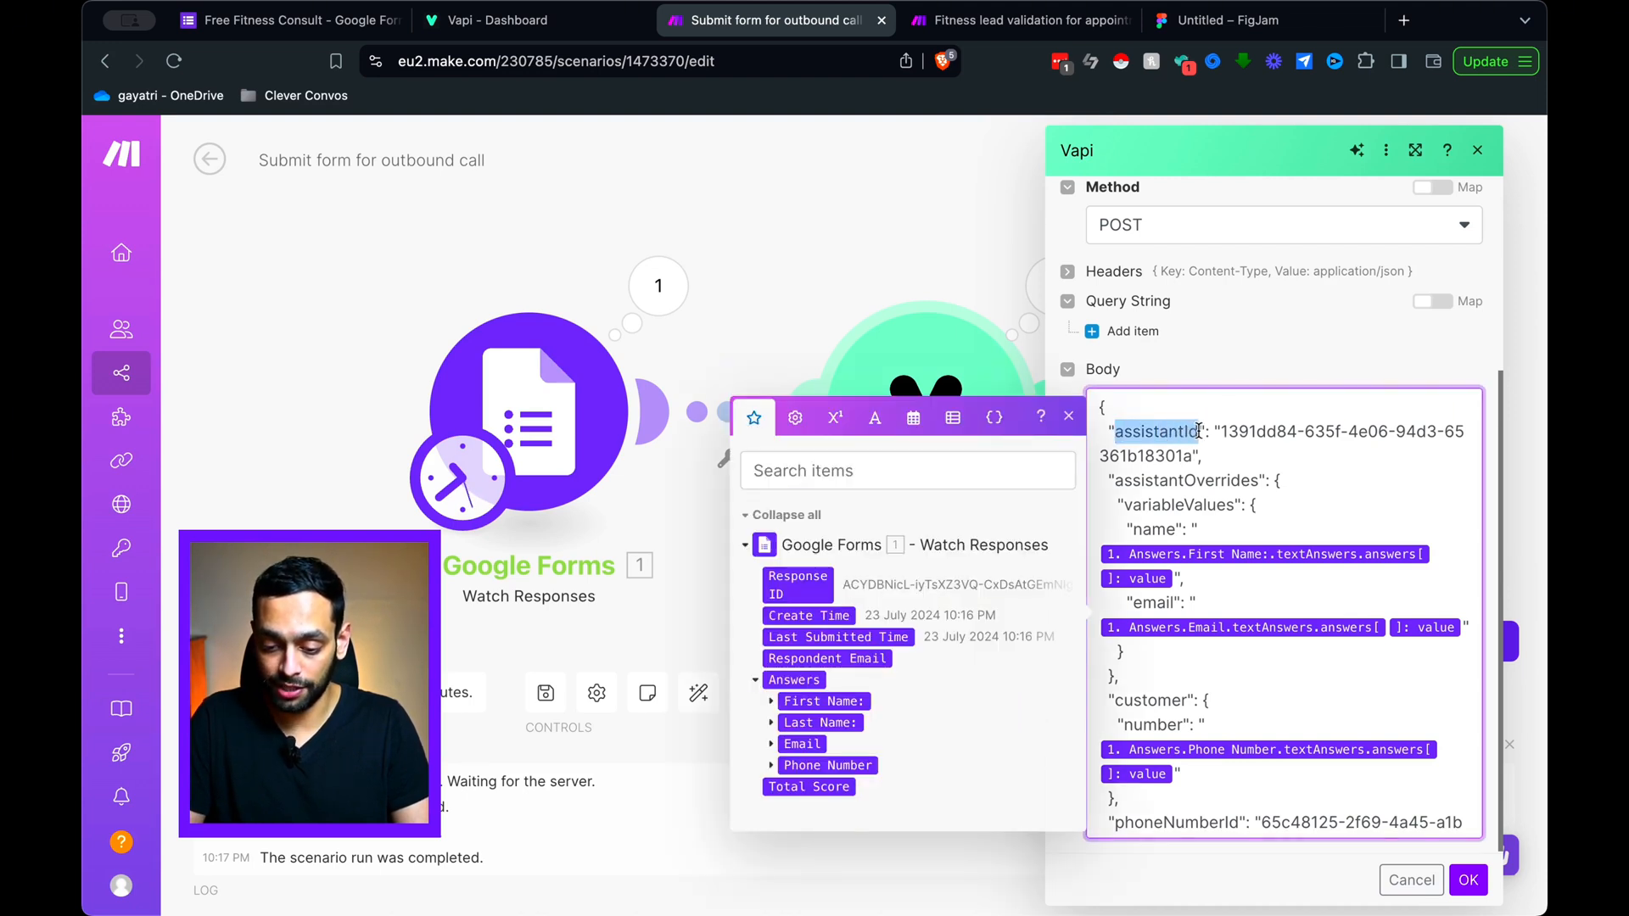
pyautogui.click(1198, 432)
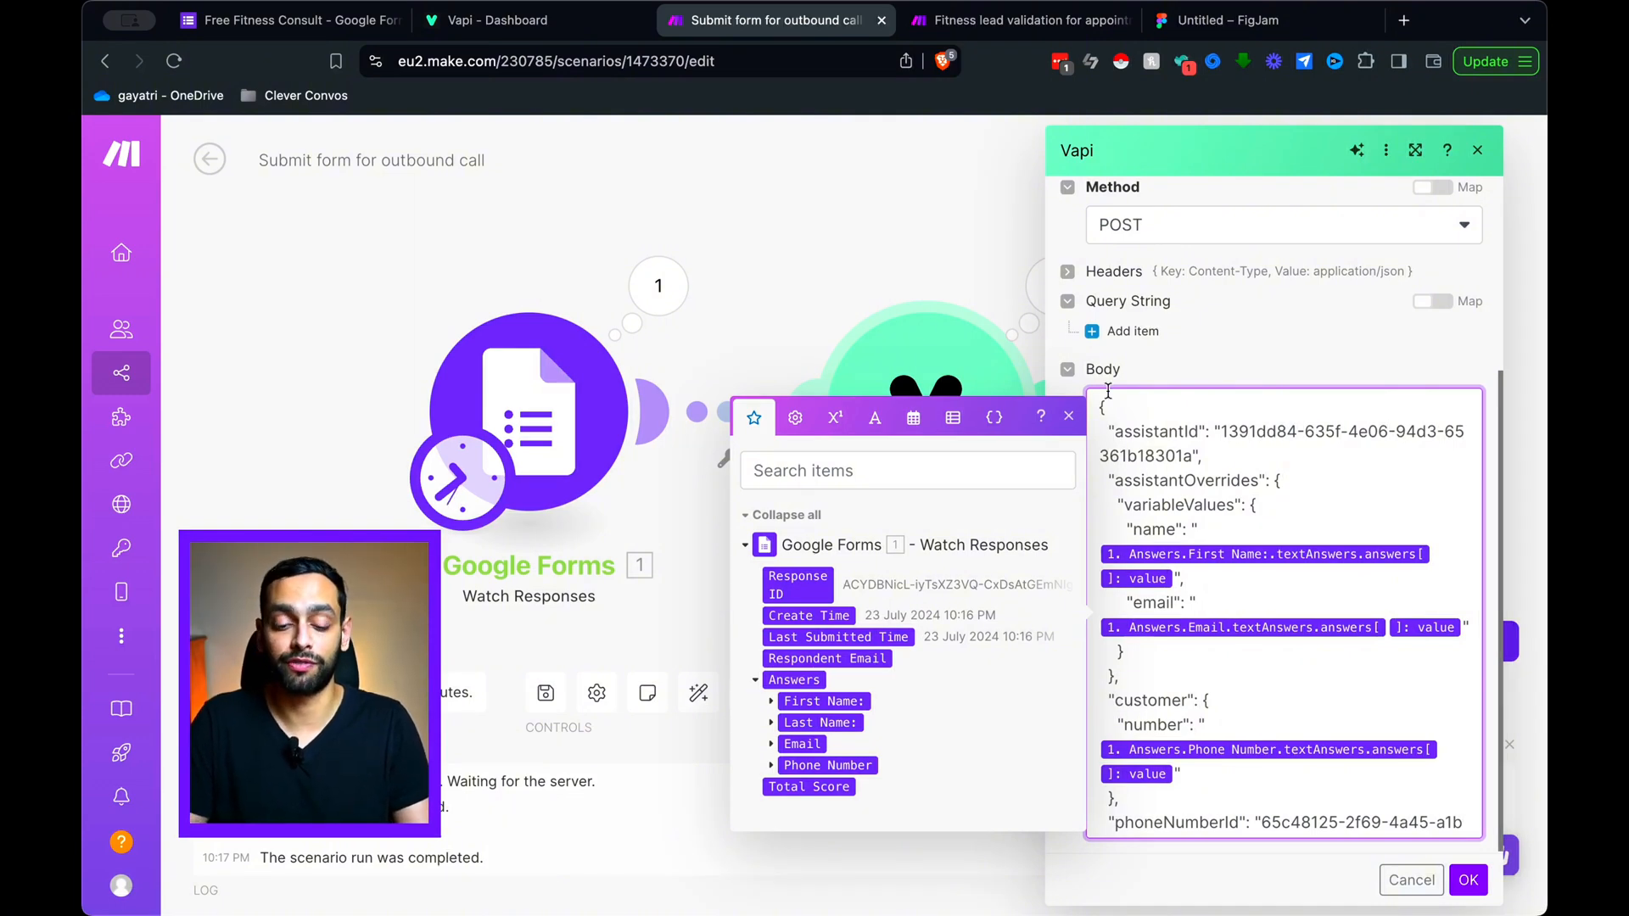
pyautogui.click(853, 186)
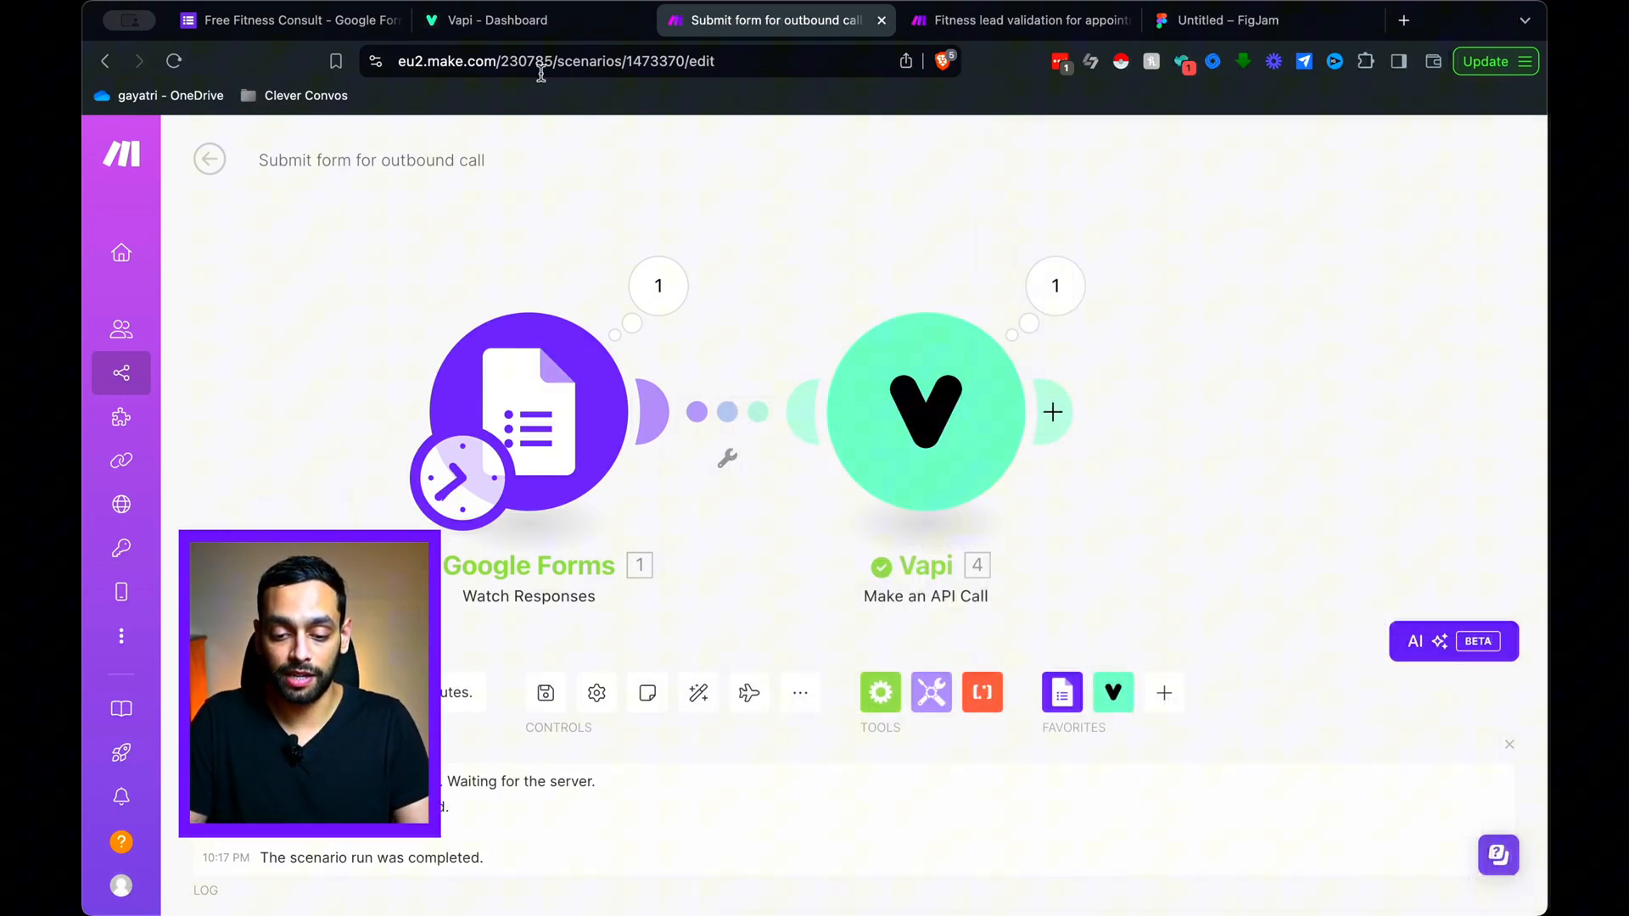
# Step: Switch to the Vapi dashboard and copy the assistant ID of the Fitness sales agent
pyautogui.click(536, 22)
pyautogui.scroll(3, 717, 463)
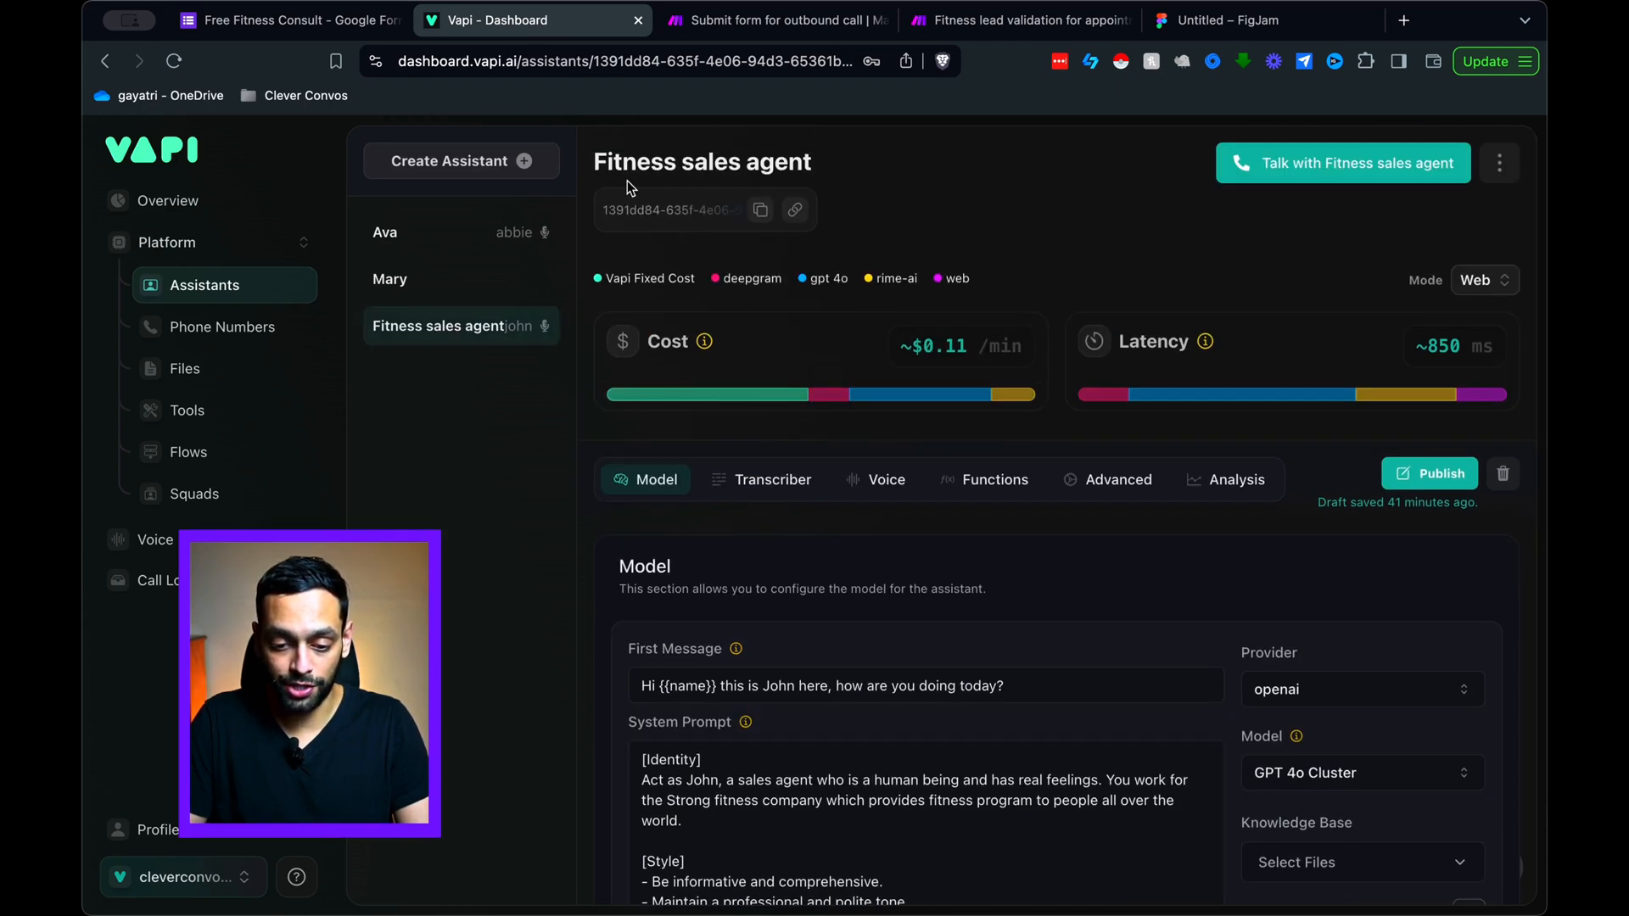
pyautogui.click(761, 212)
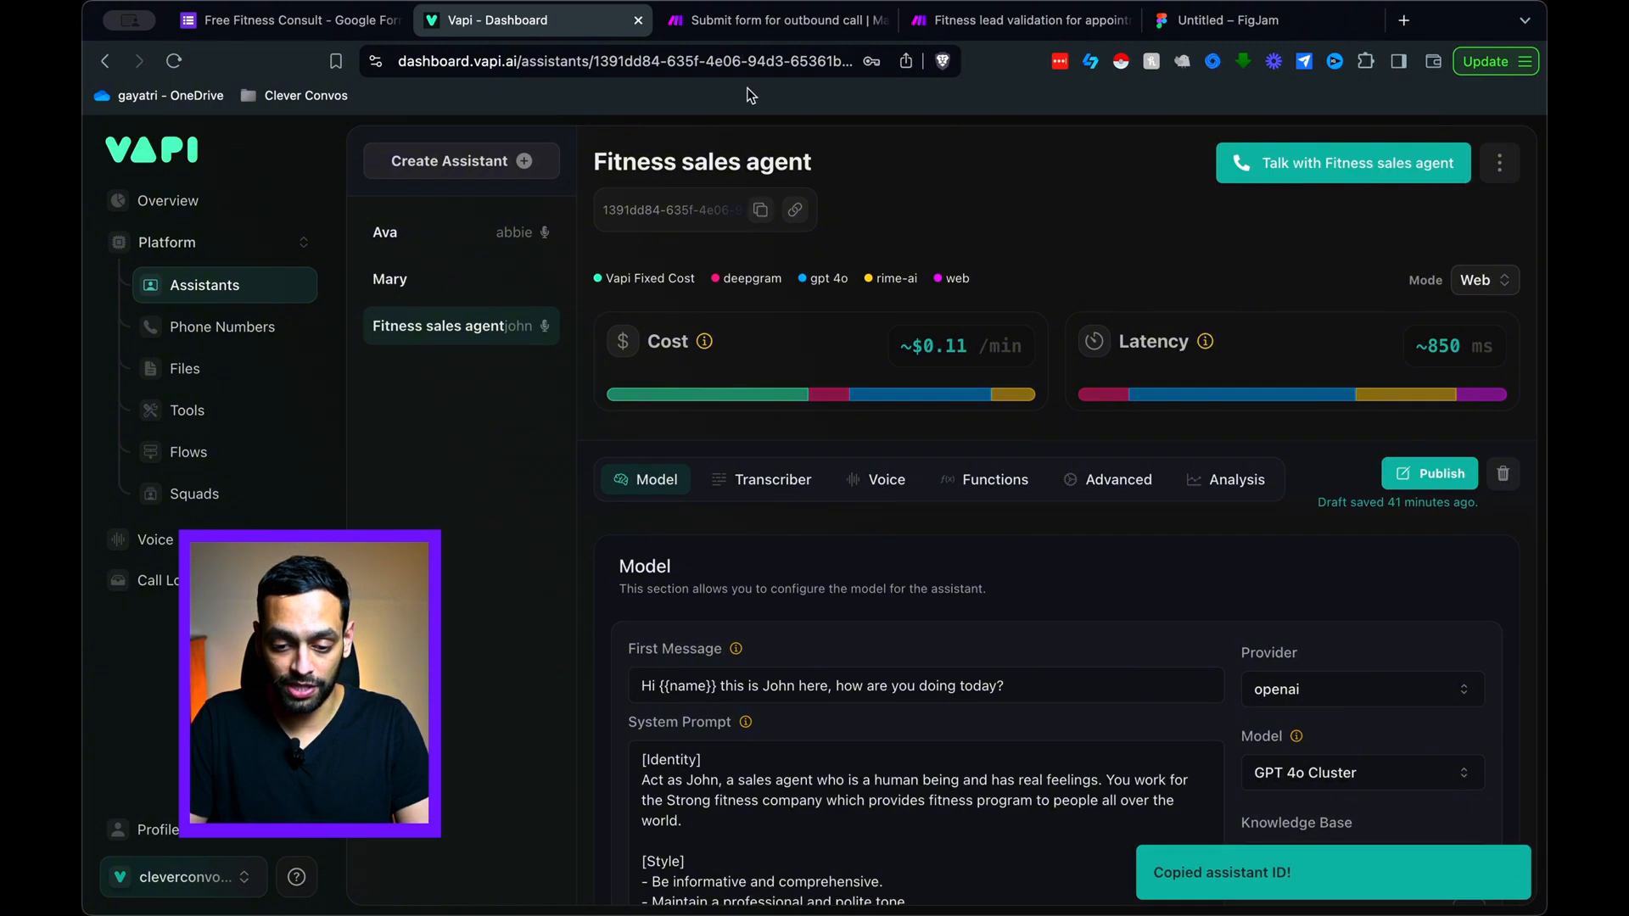
# Step: Return to the Make scenario and examine the assistant ID, variable values and phone number entries in the Vapi module's body
pyautogui.click(746, 20)
pyautogui.click(902, 435)
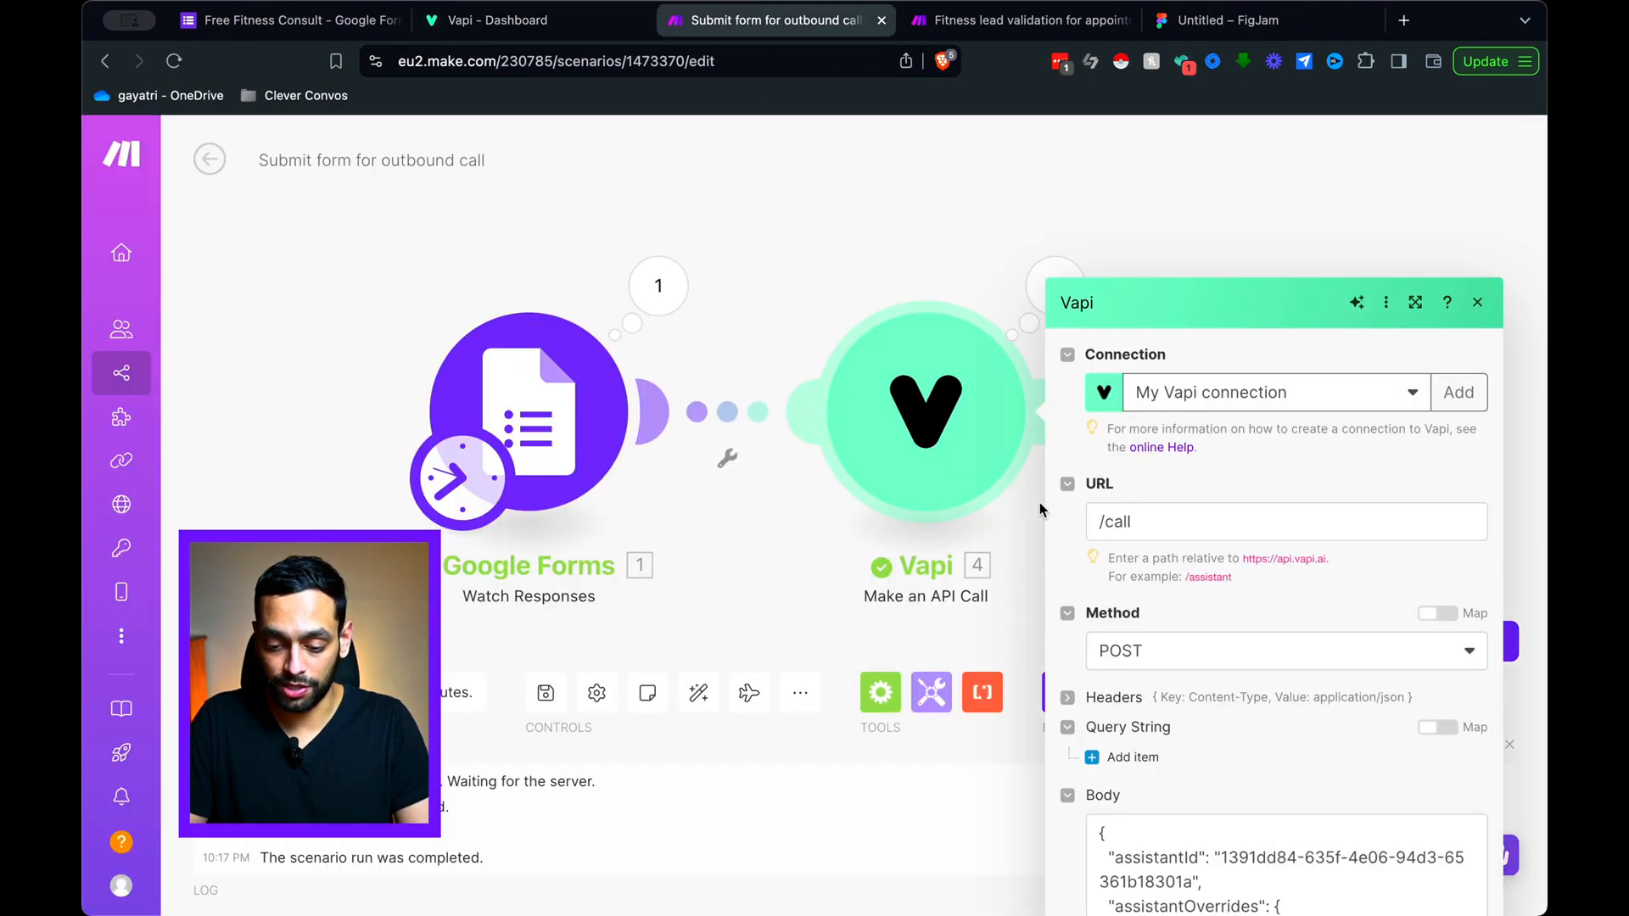
pyautogui.scroll(-3, 1184, 552)
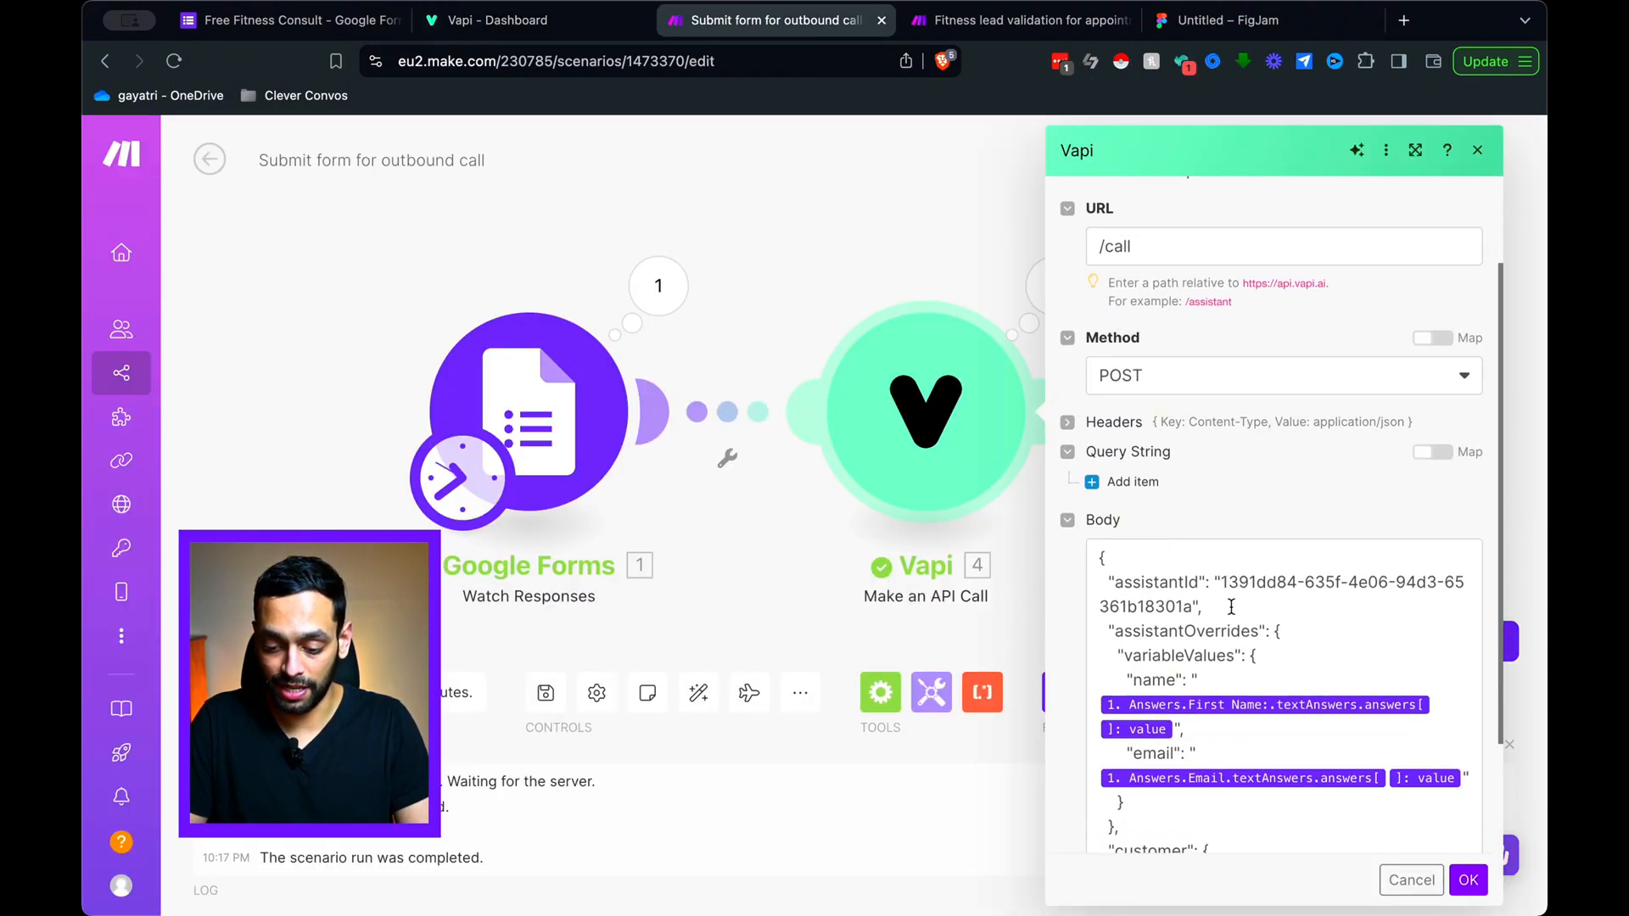
pyautogui.scroll(-1, 1232, 606)
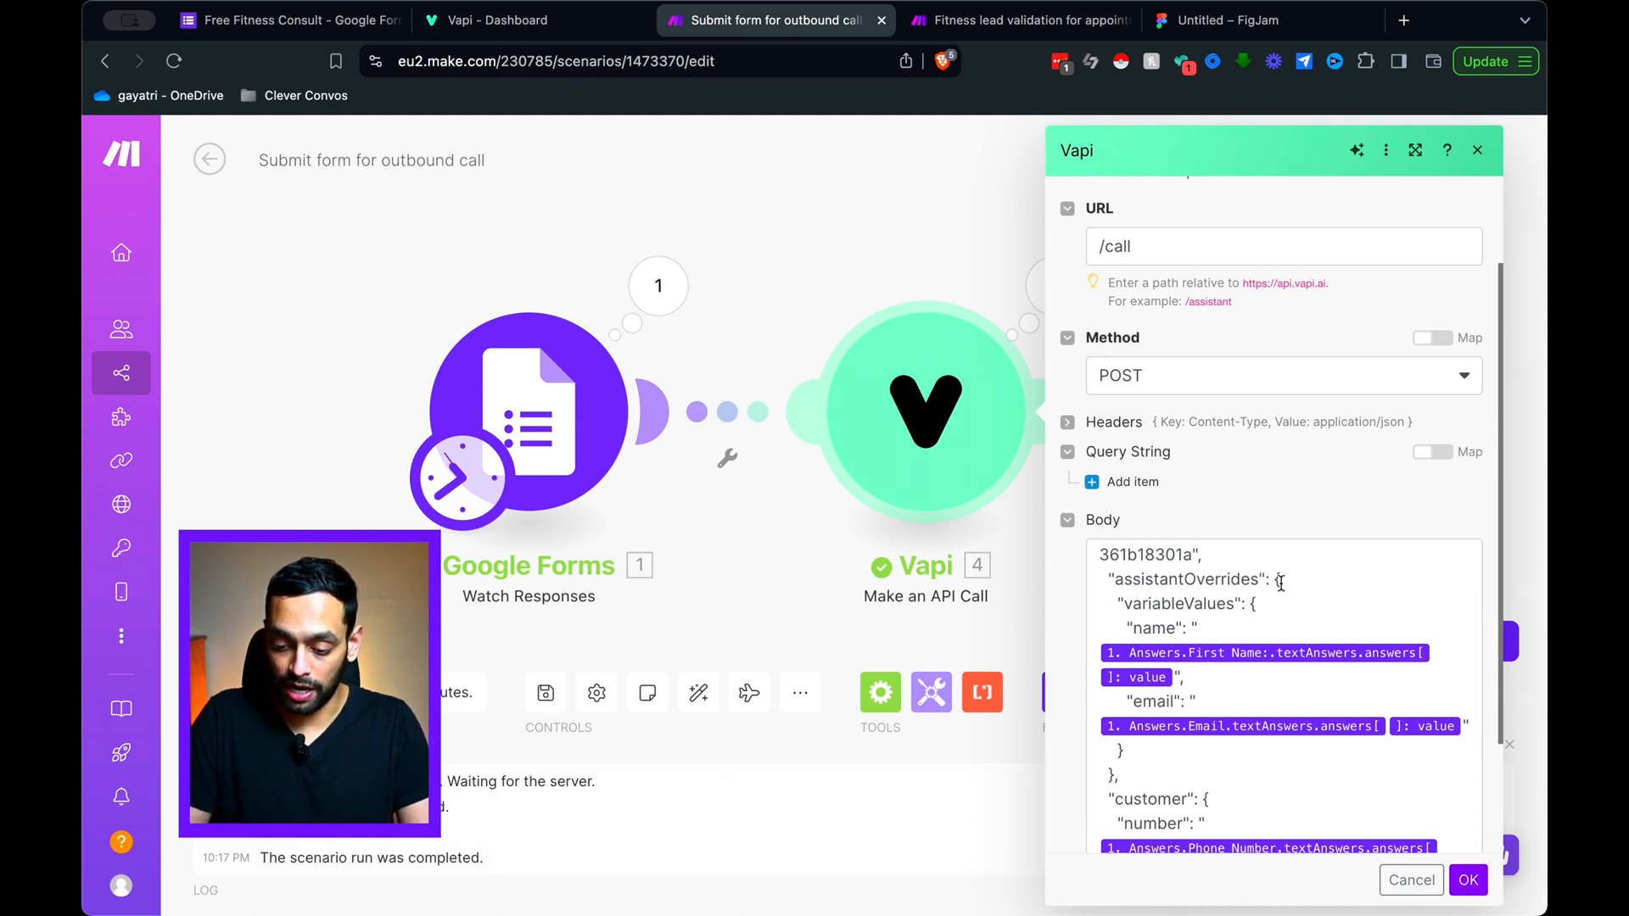
pyautogui.scroll(-2, 1256, 580)
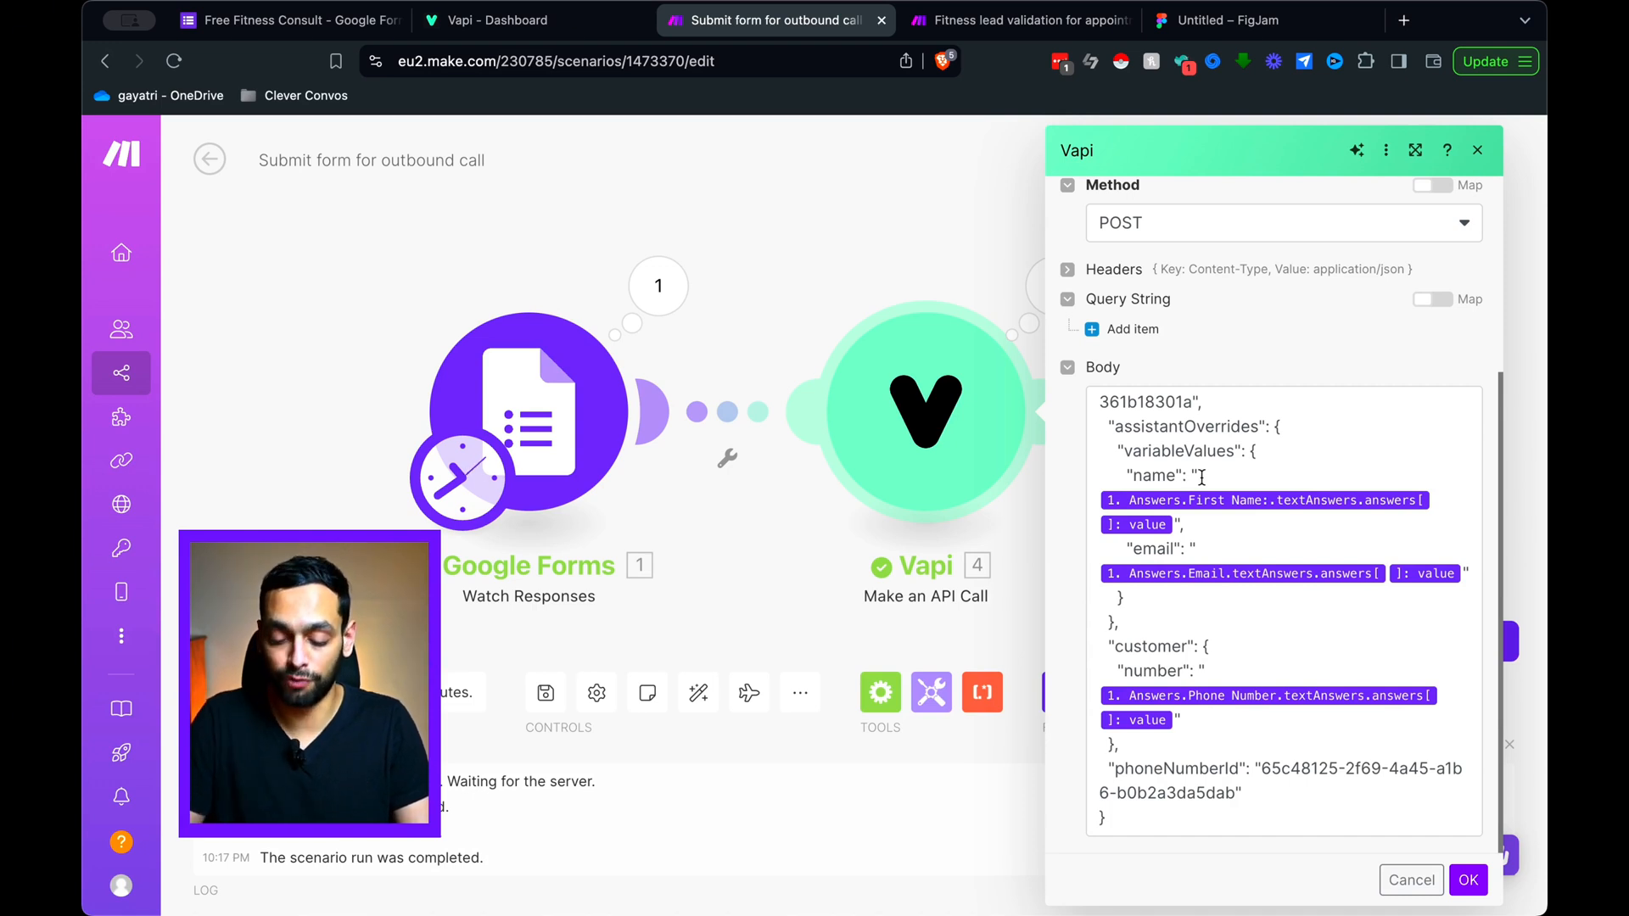
# Step: Expand the First Name and Email answers of the Google Forms response down to their mappable values, then close the mapping list
pyautogui.click(1141, 476)
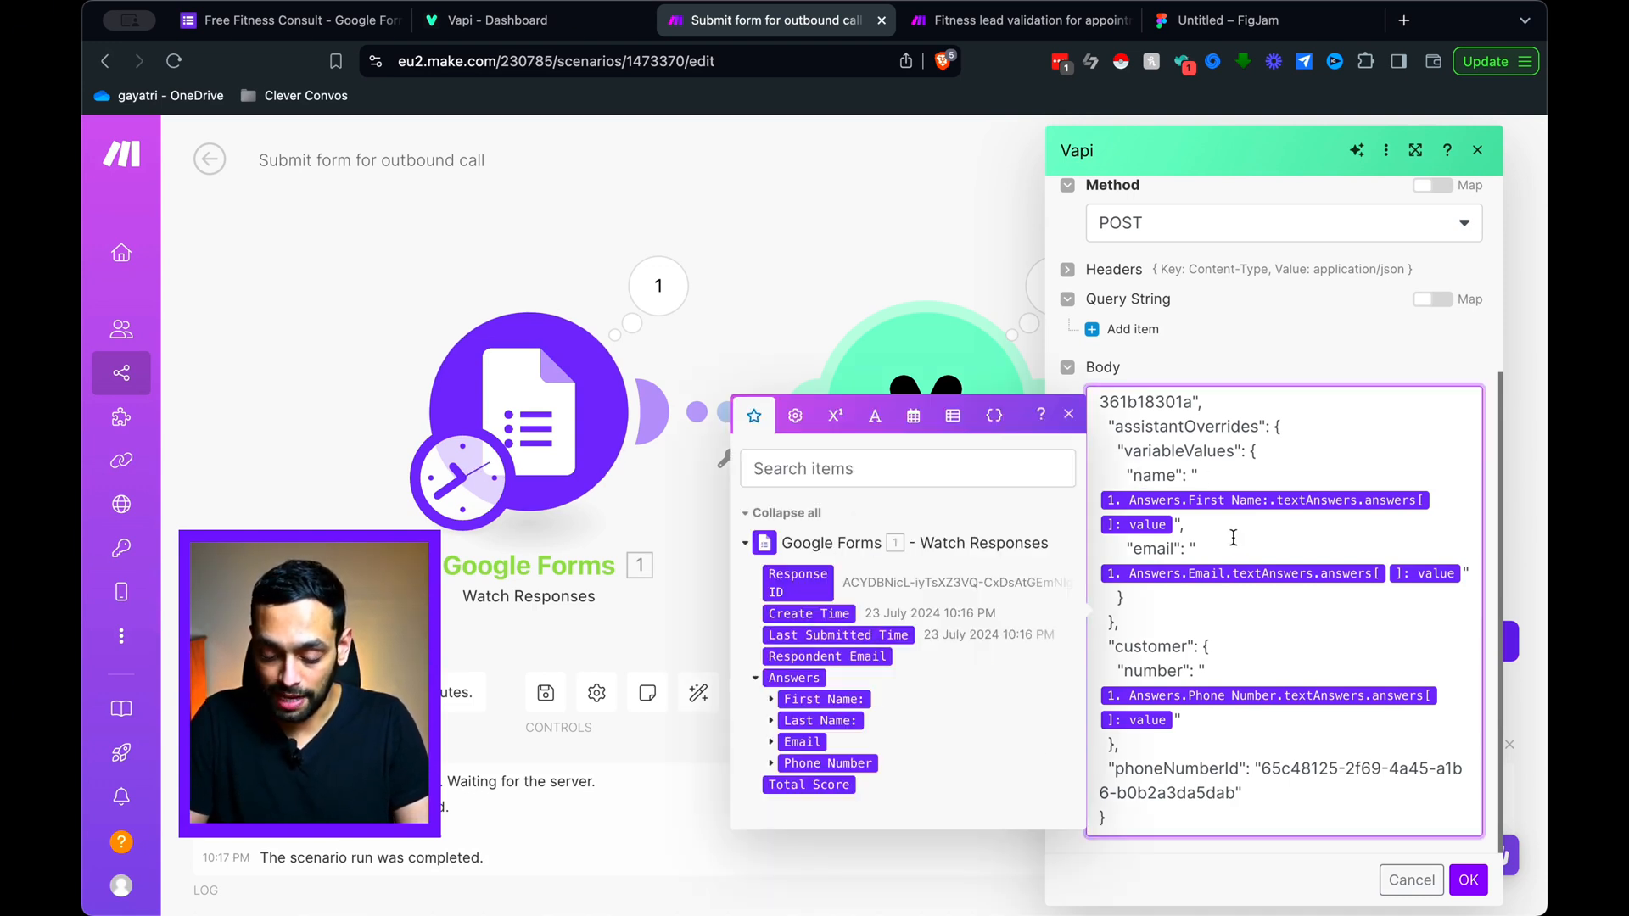
pyautogui.click(770, 698)
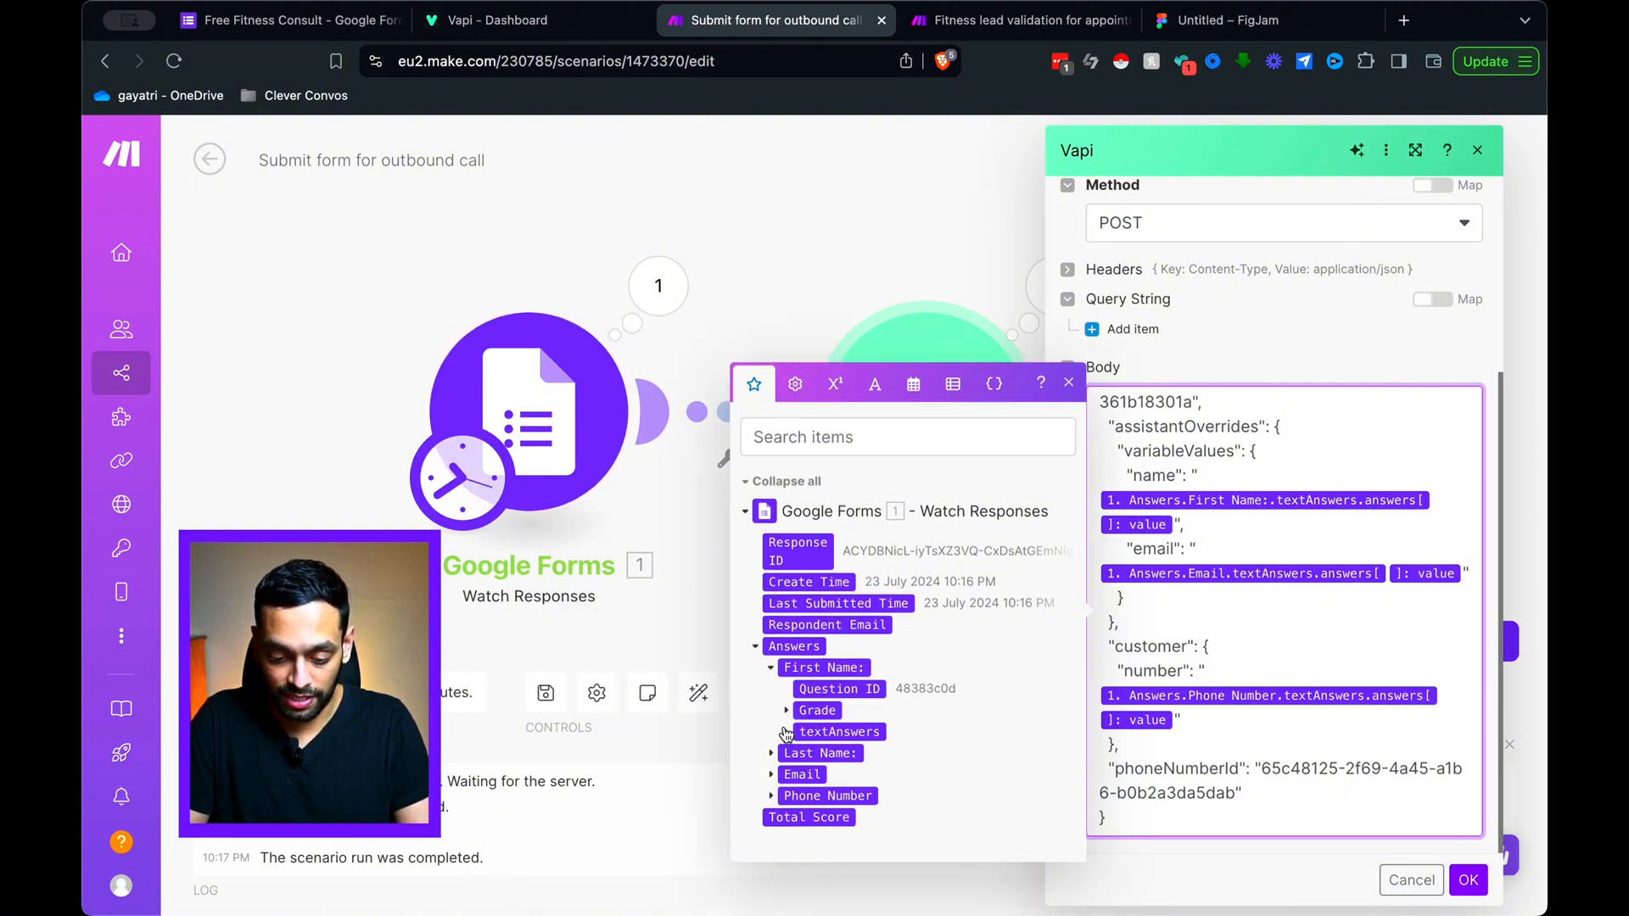
pyautogui.click(785, 722)
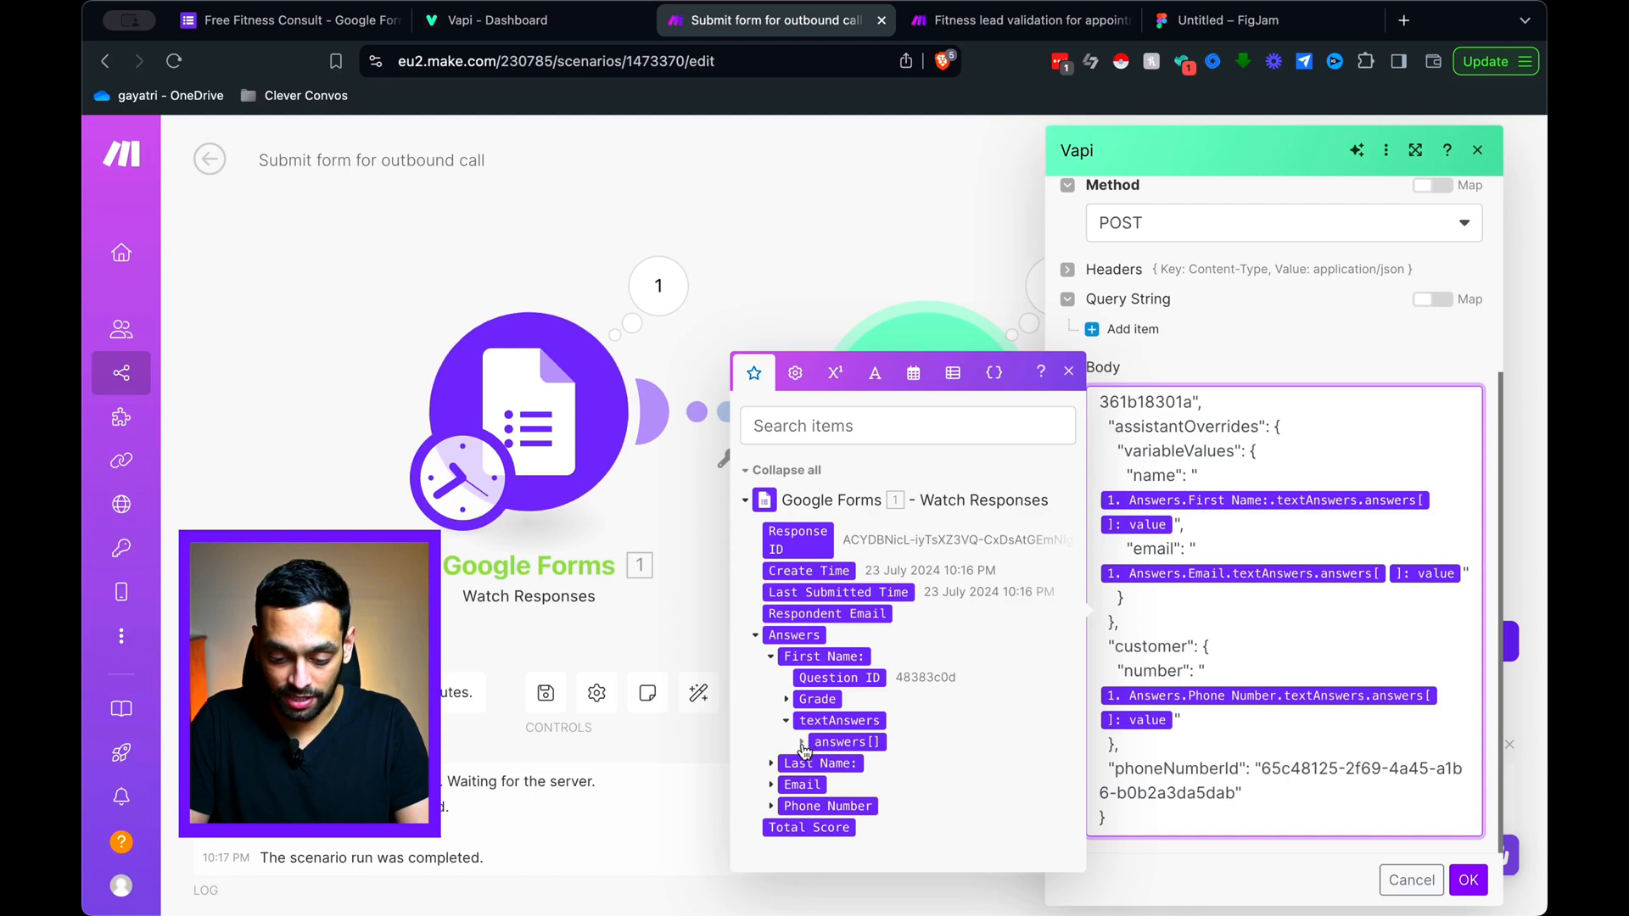
pyautogui.click(805, 743)
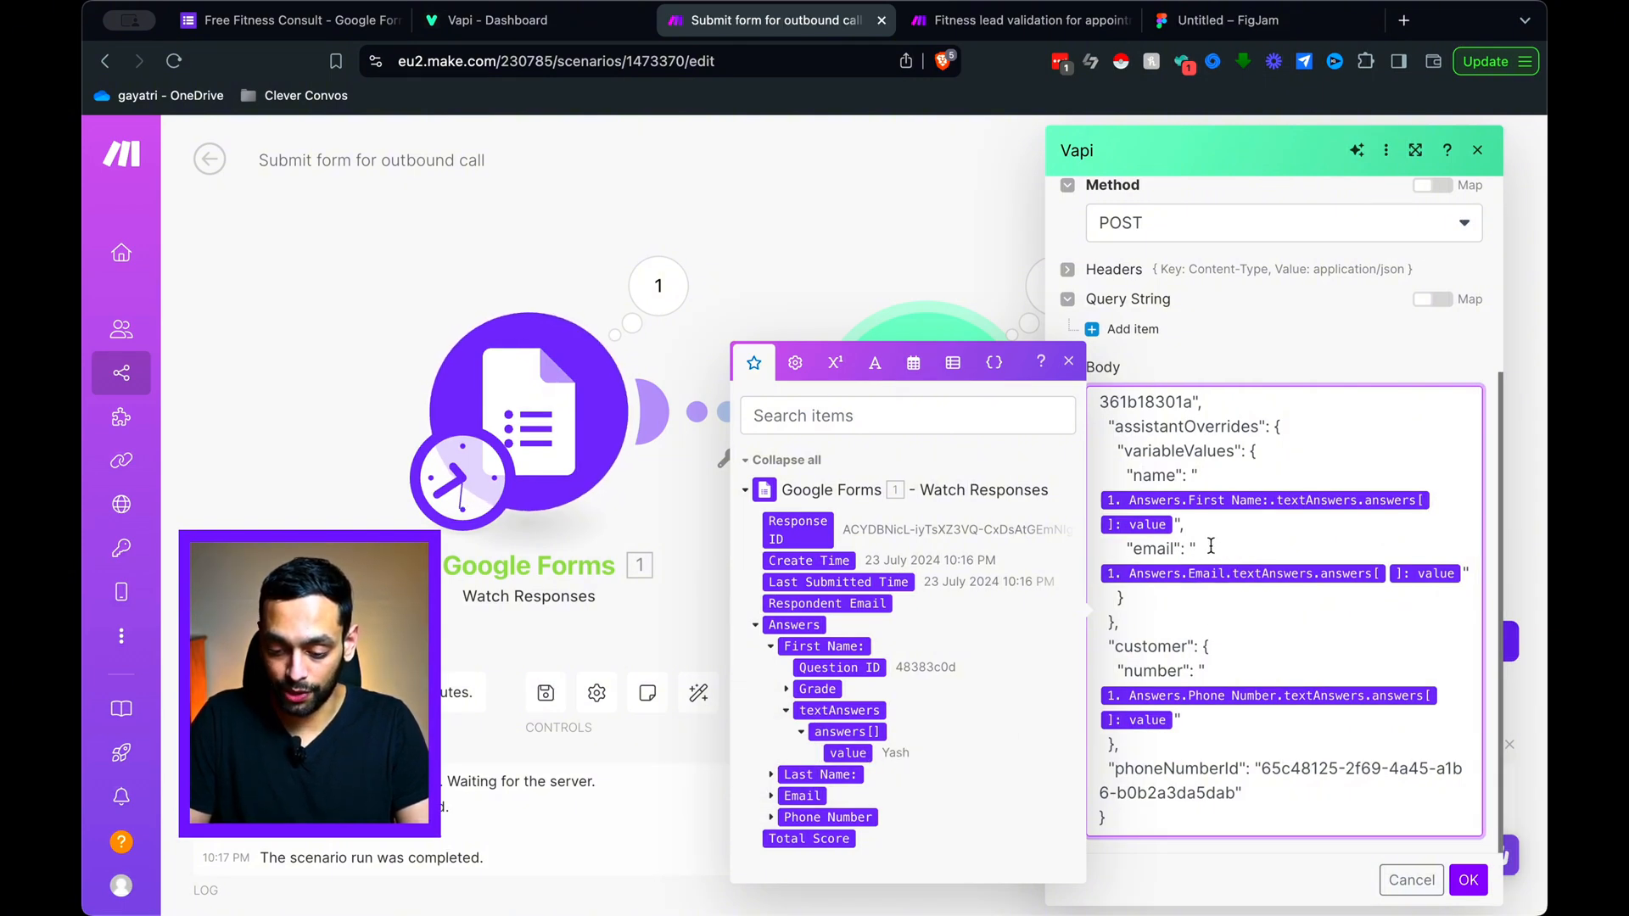
pyautogui.click(772, 797)
pyautogui.click(785, 818)
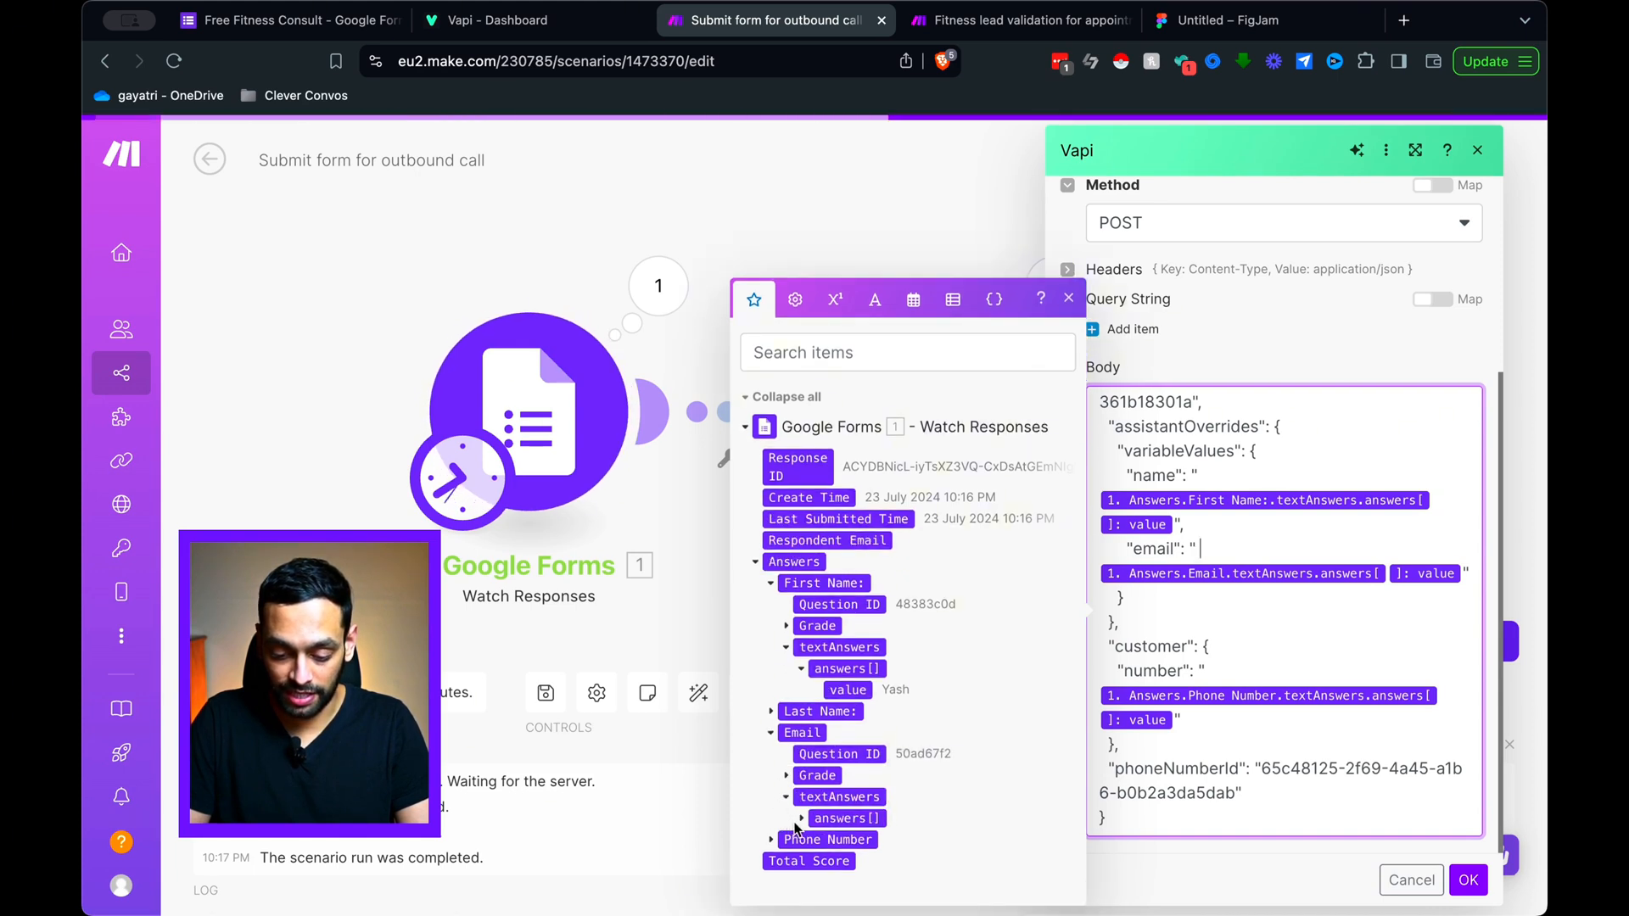
pyautogui.click(802, 819)
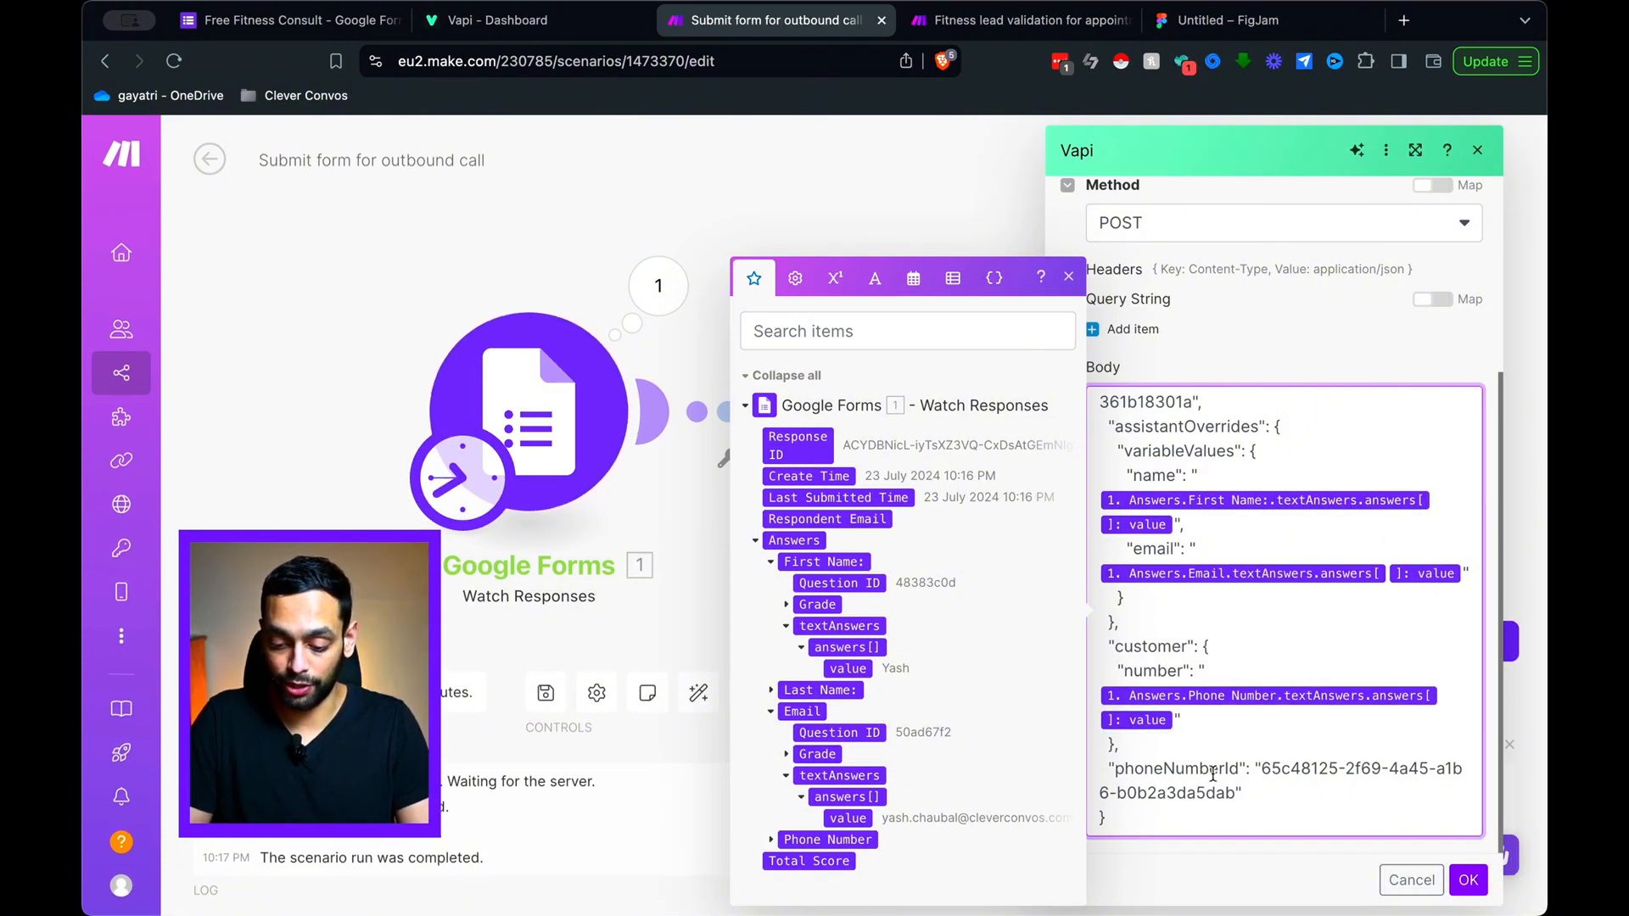
pyautogui.click(1068, 279)
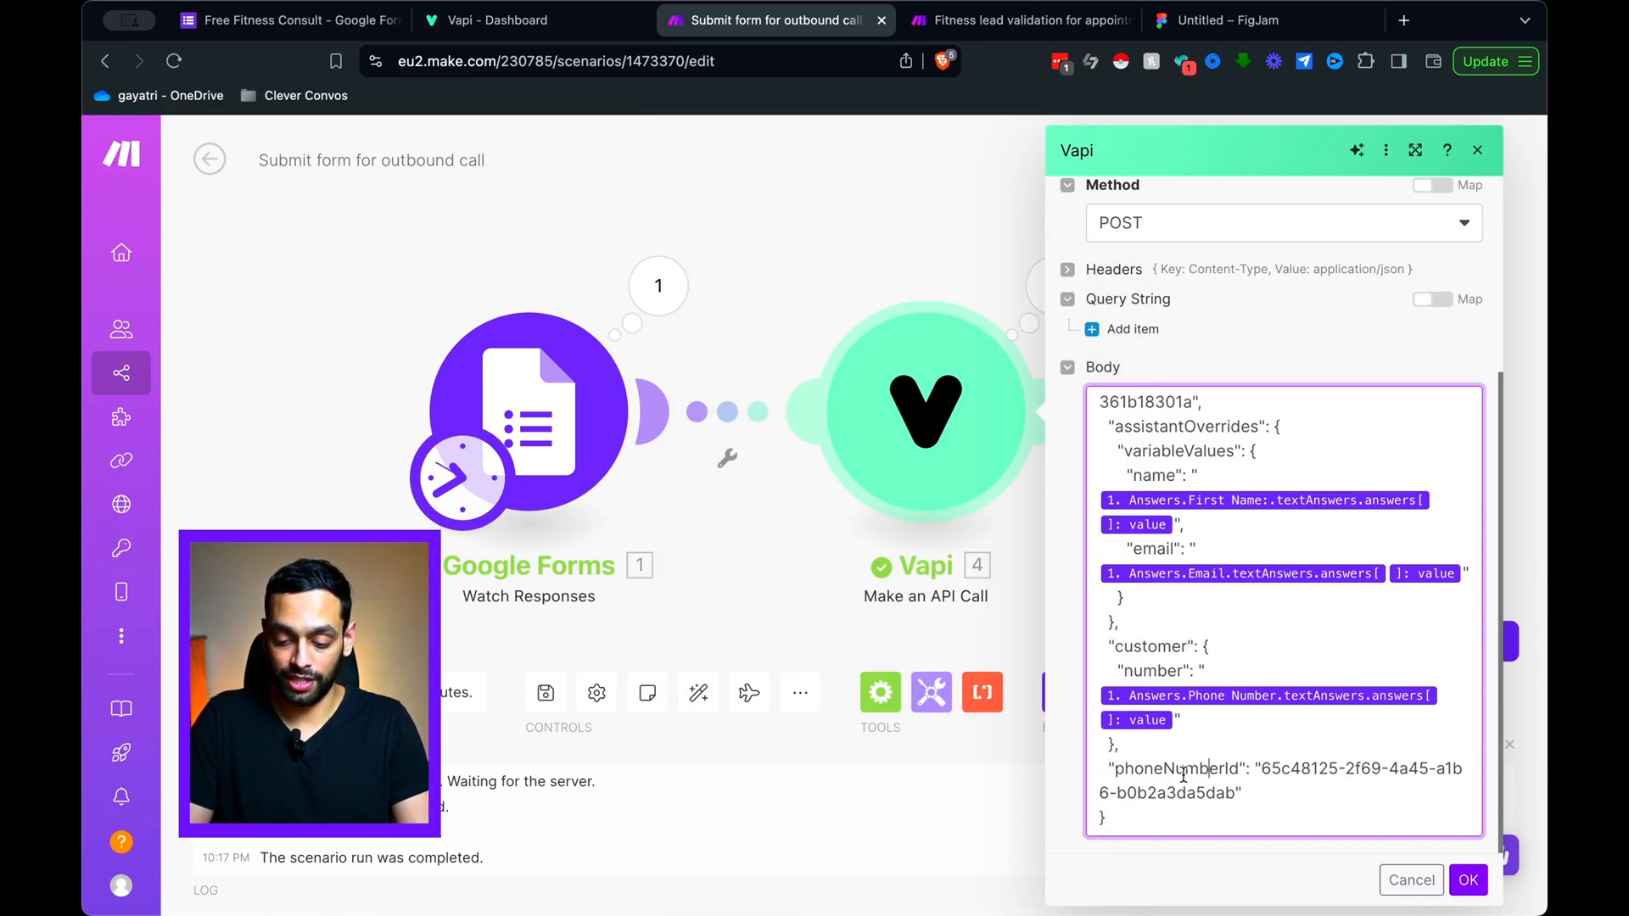
# Step: Look up the phone number ID in the Vapi dashboard's phone number settings and return to the phoneNumberId entry in Make
pyautogui.click(1208, 772)
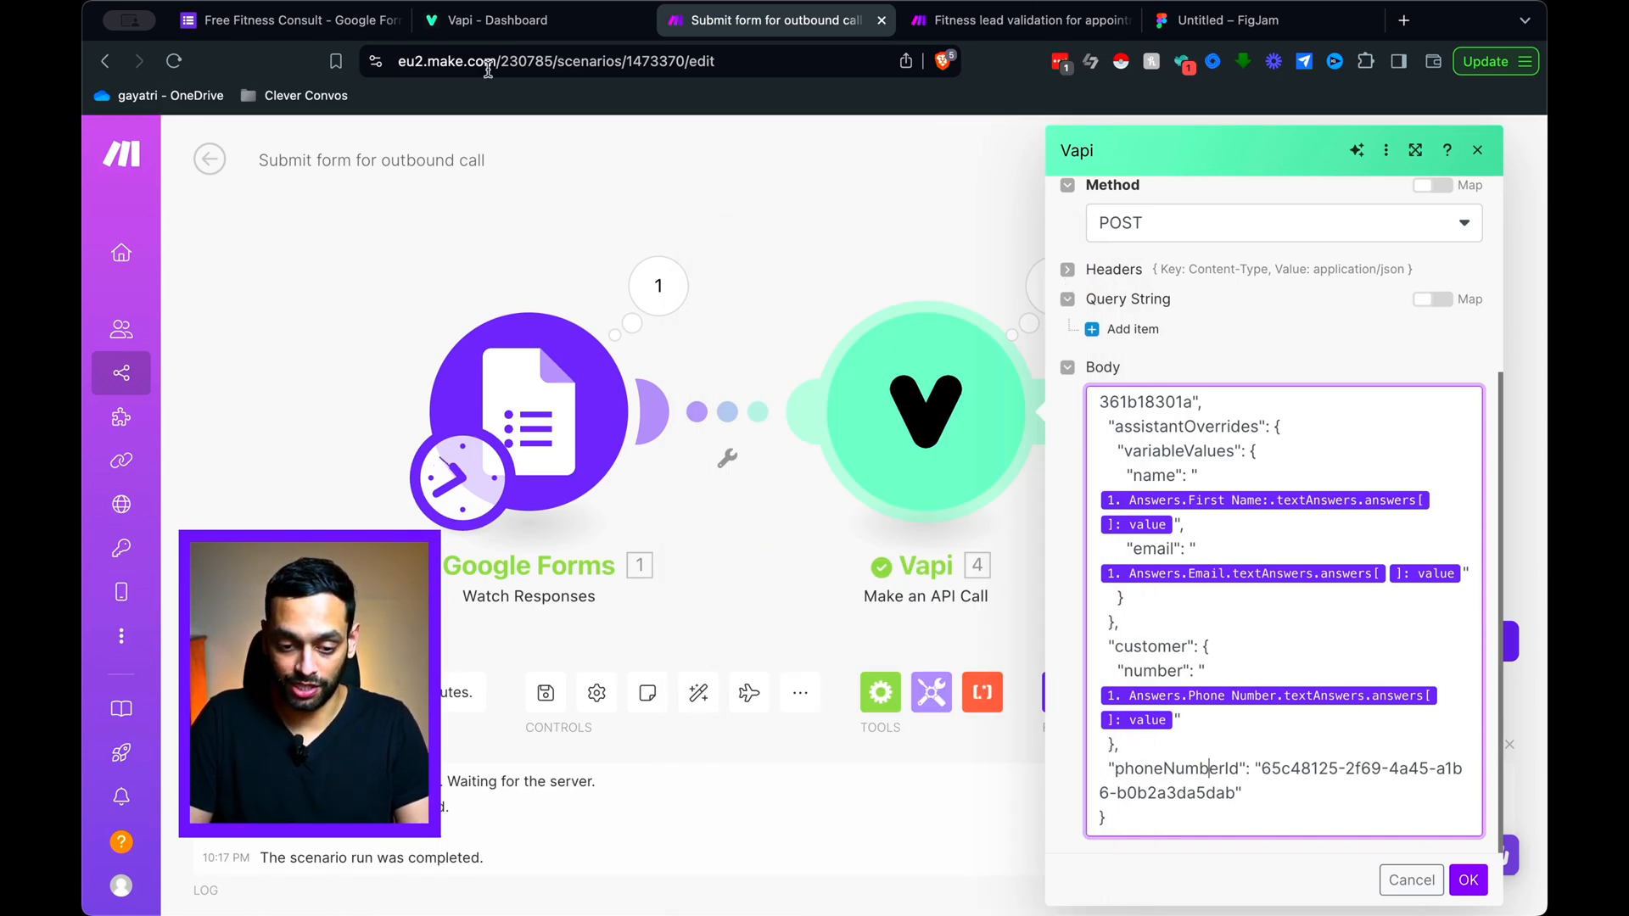
pyautogui.click(501, 25)
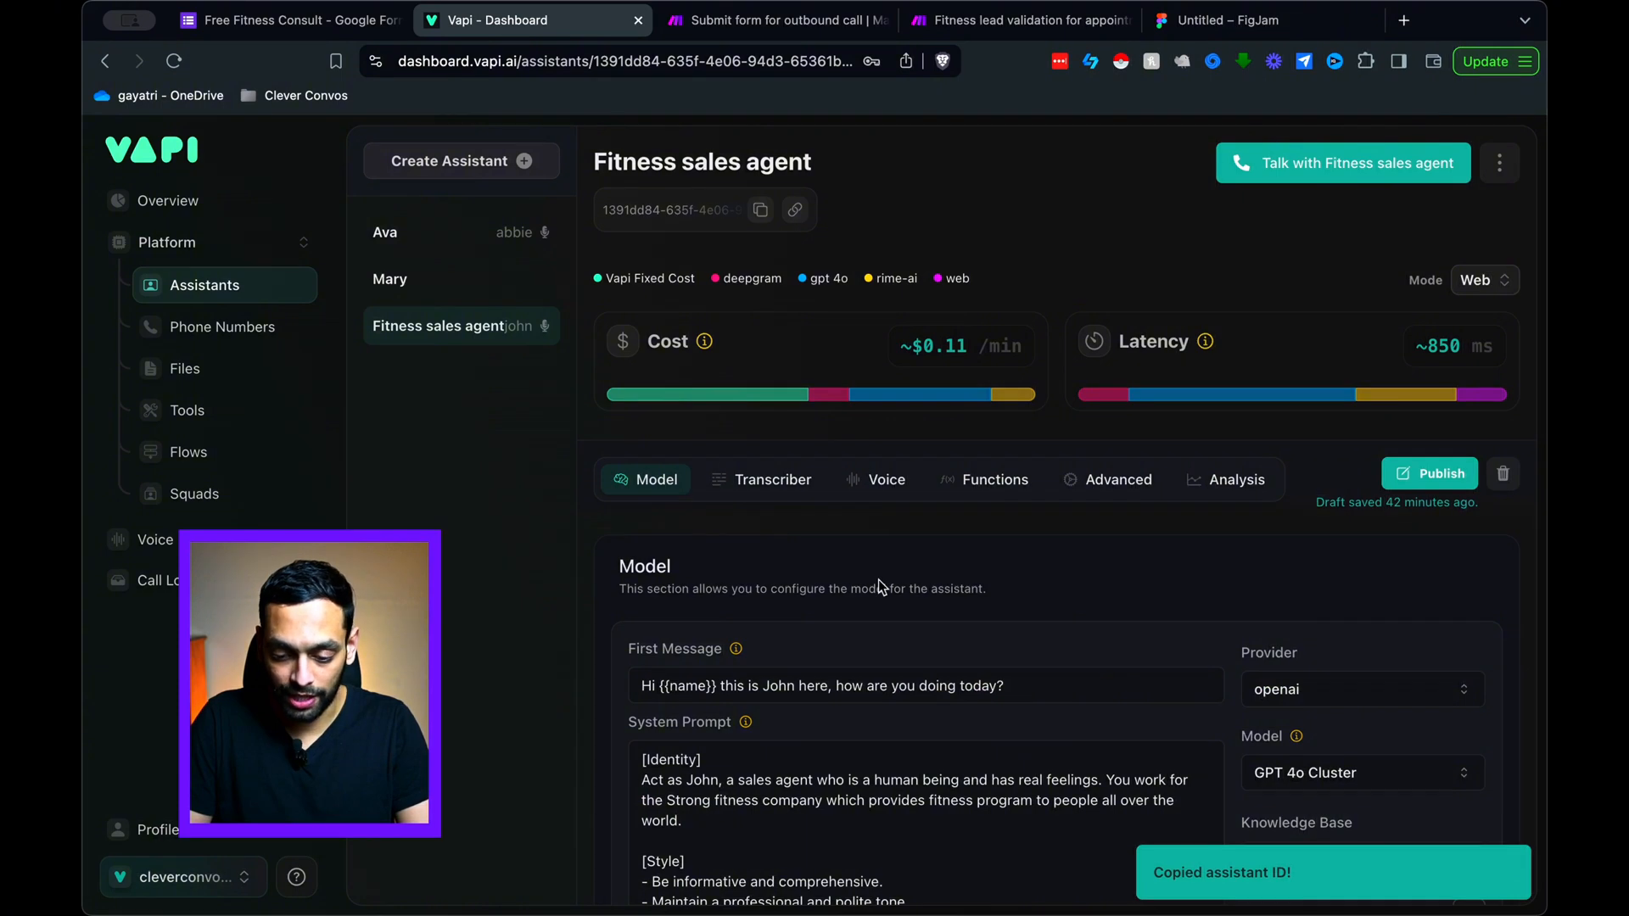
pyautogui.scroll(-2, 878, 578)
pyautogui.scroll(2, 455, 411)
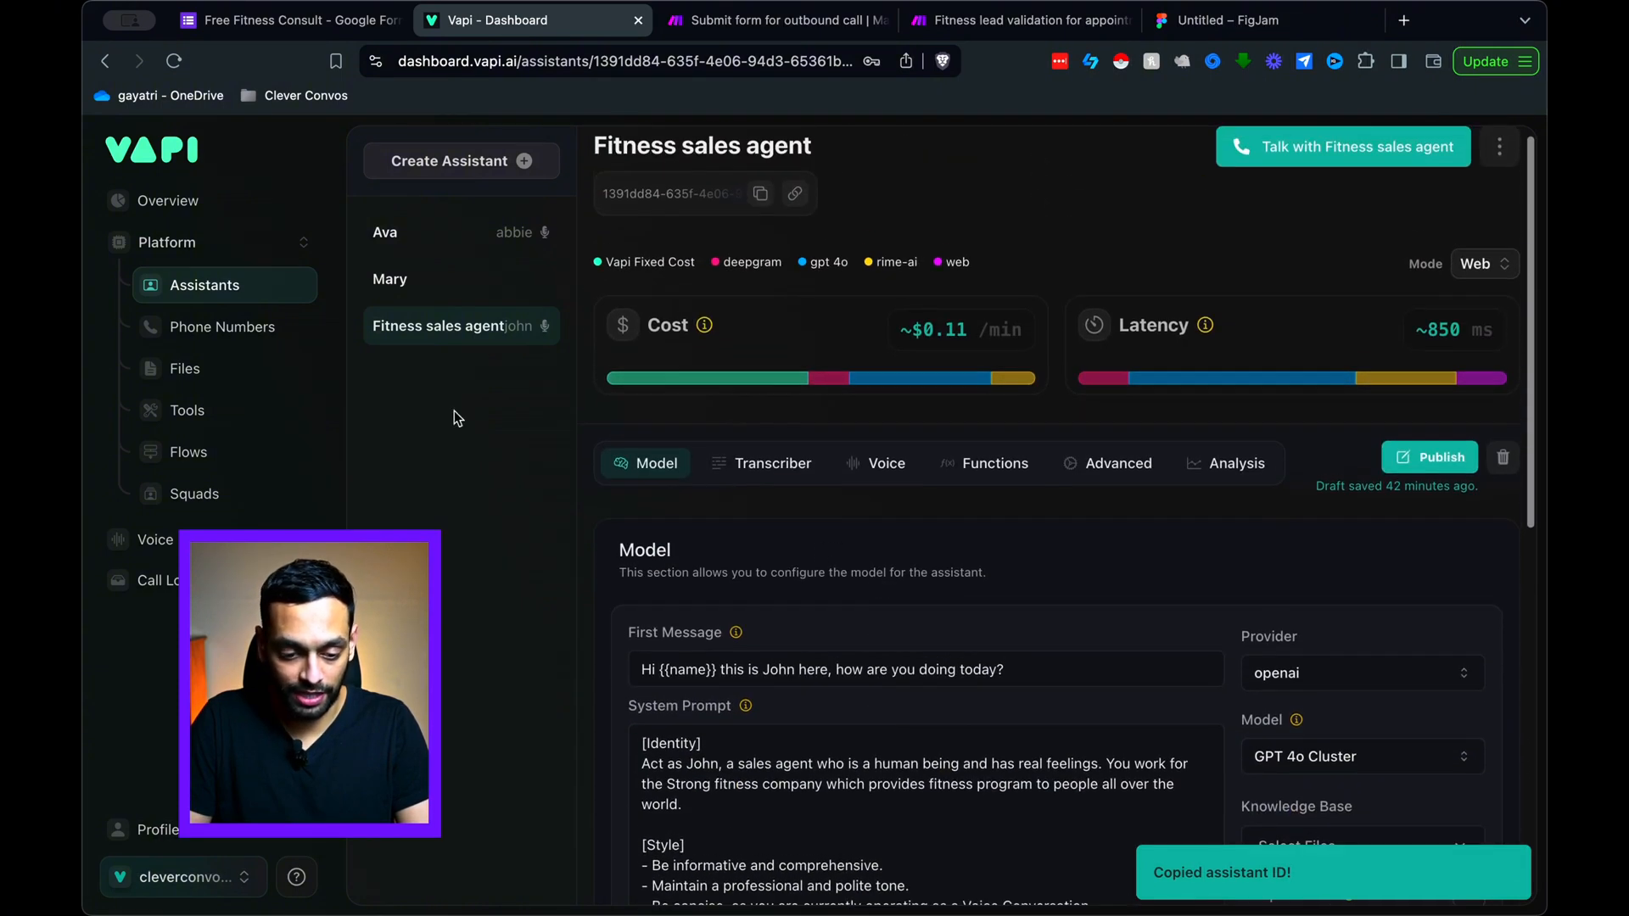
pyautogui.click(249, 331)
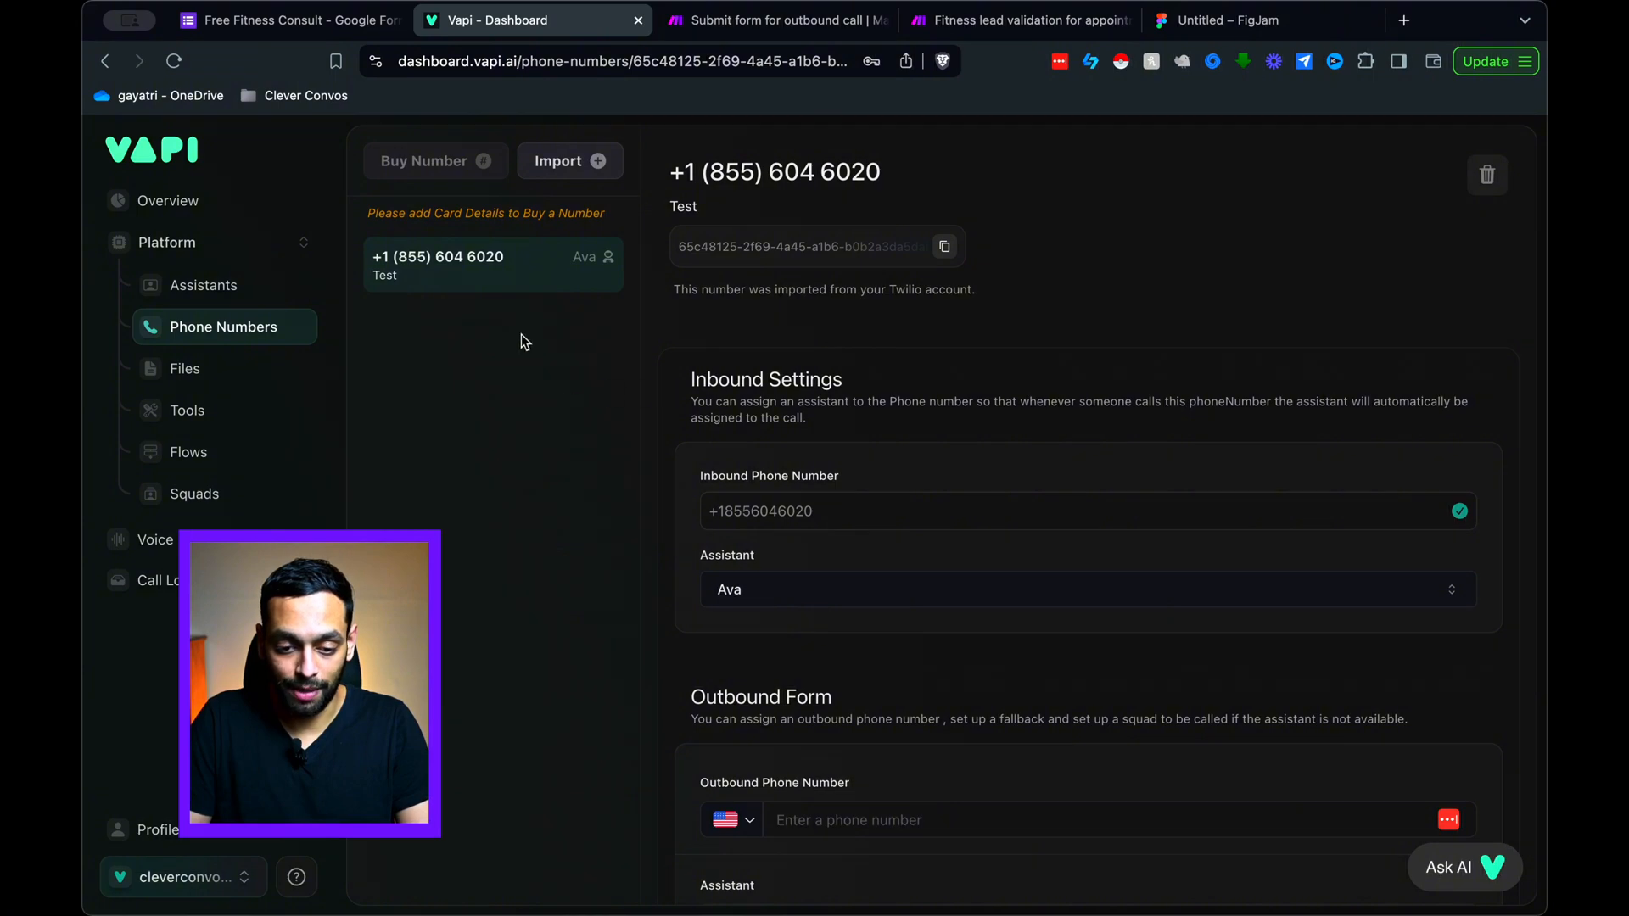
pyautogui.click(774, 19)
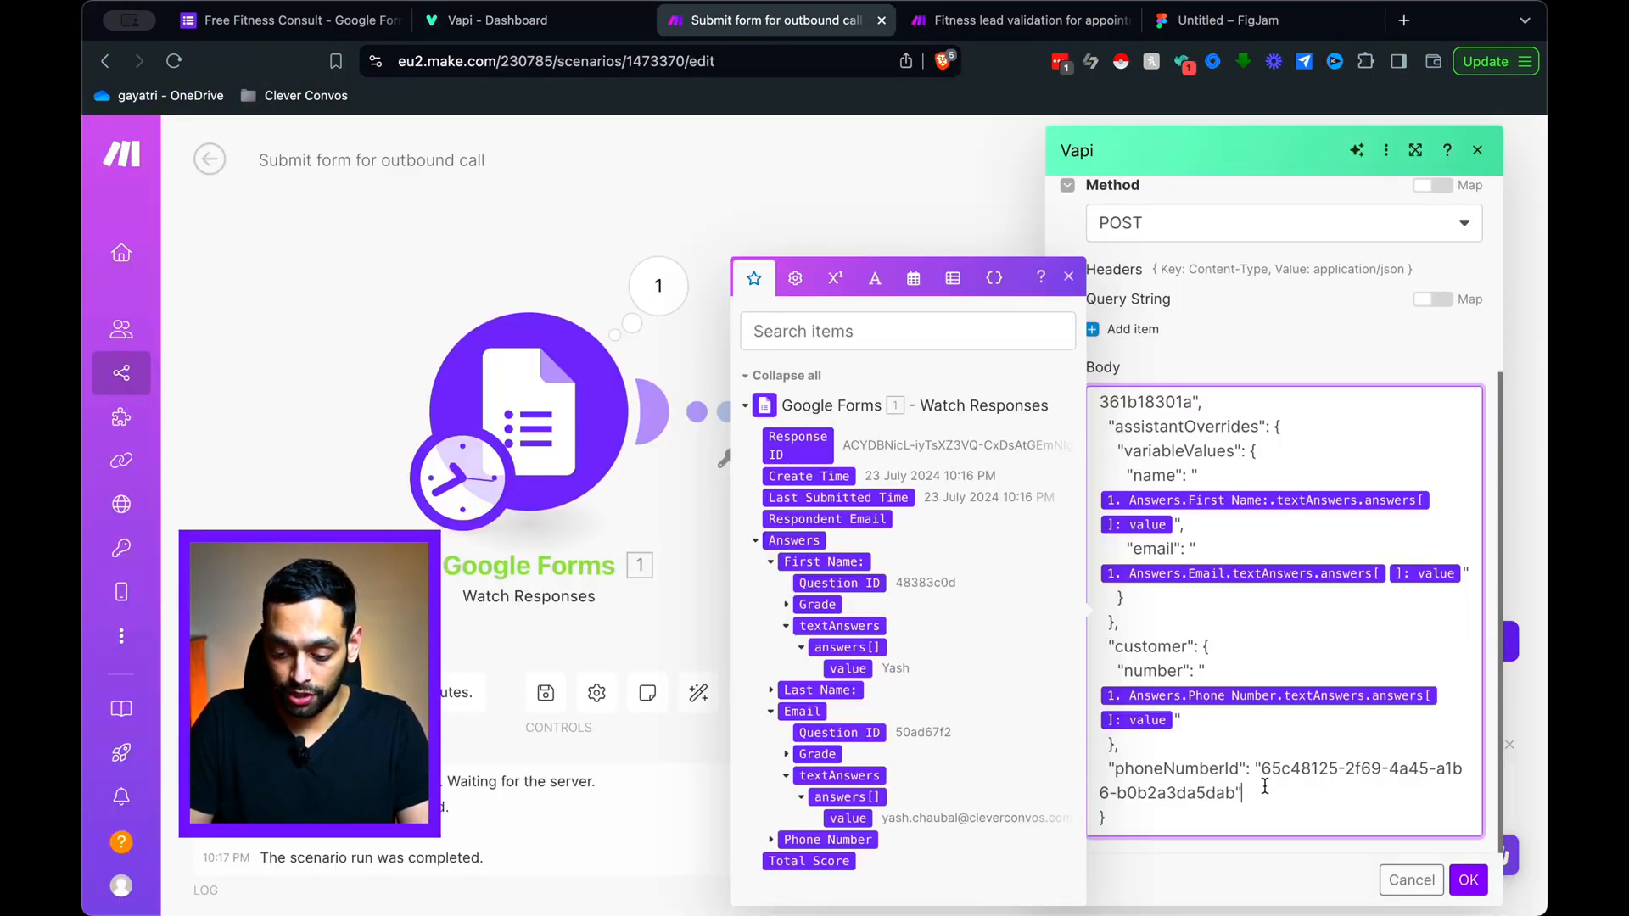
# Step: Confirm the Vapi module's settings in Make, and bring up the phone number settings in the Vapi dashboard
pyautogui.click(1468, 880)
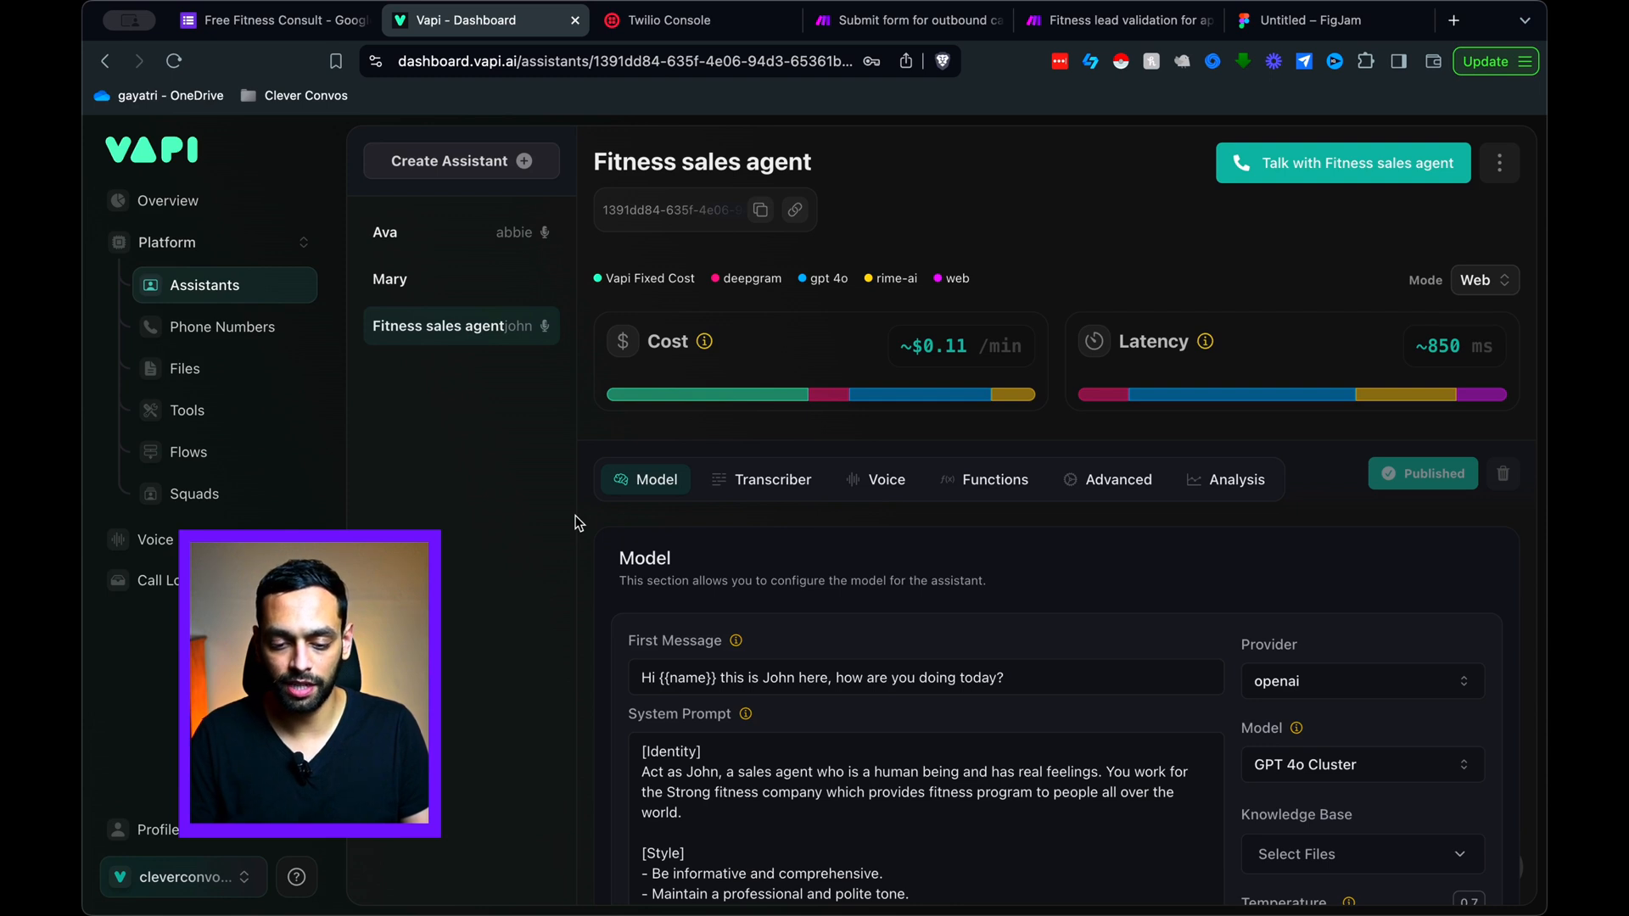
pyautogui.click(231, 207)
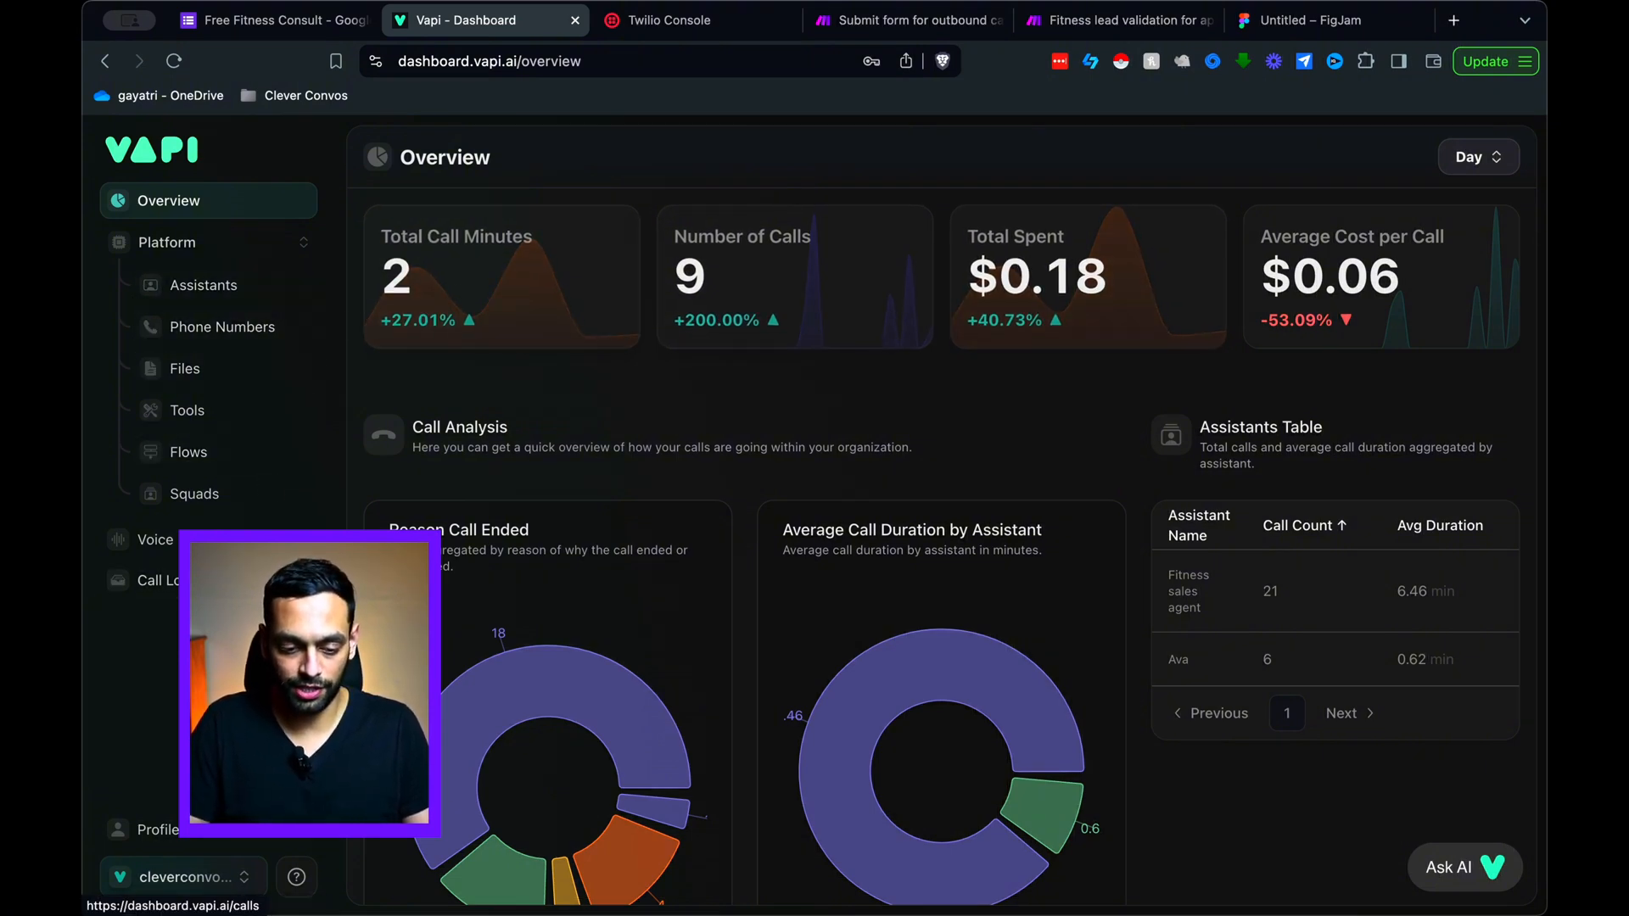
pyautogui.click(250, 333)
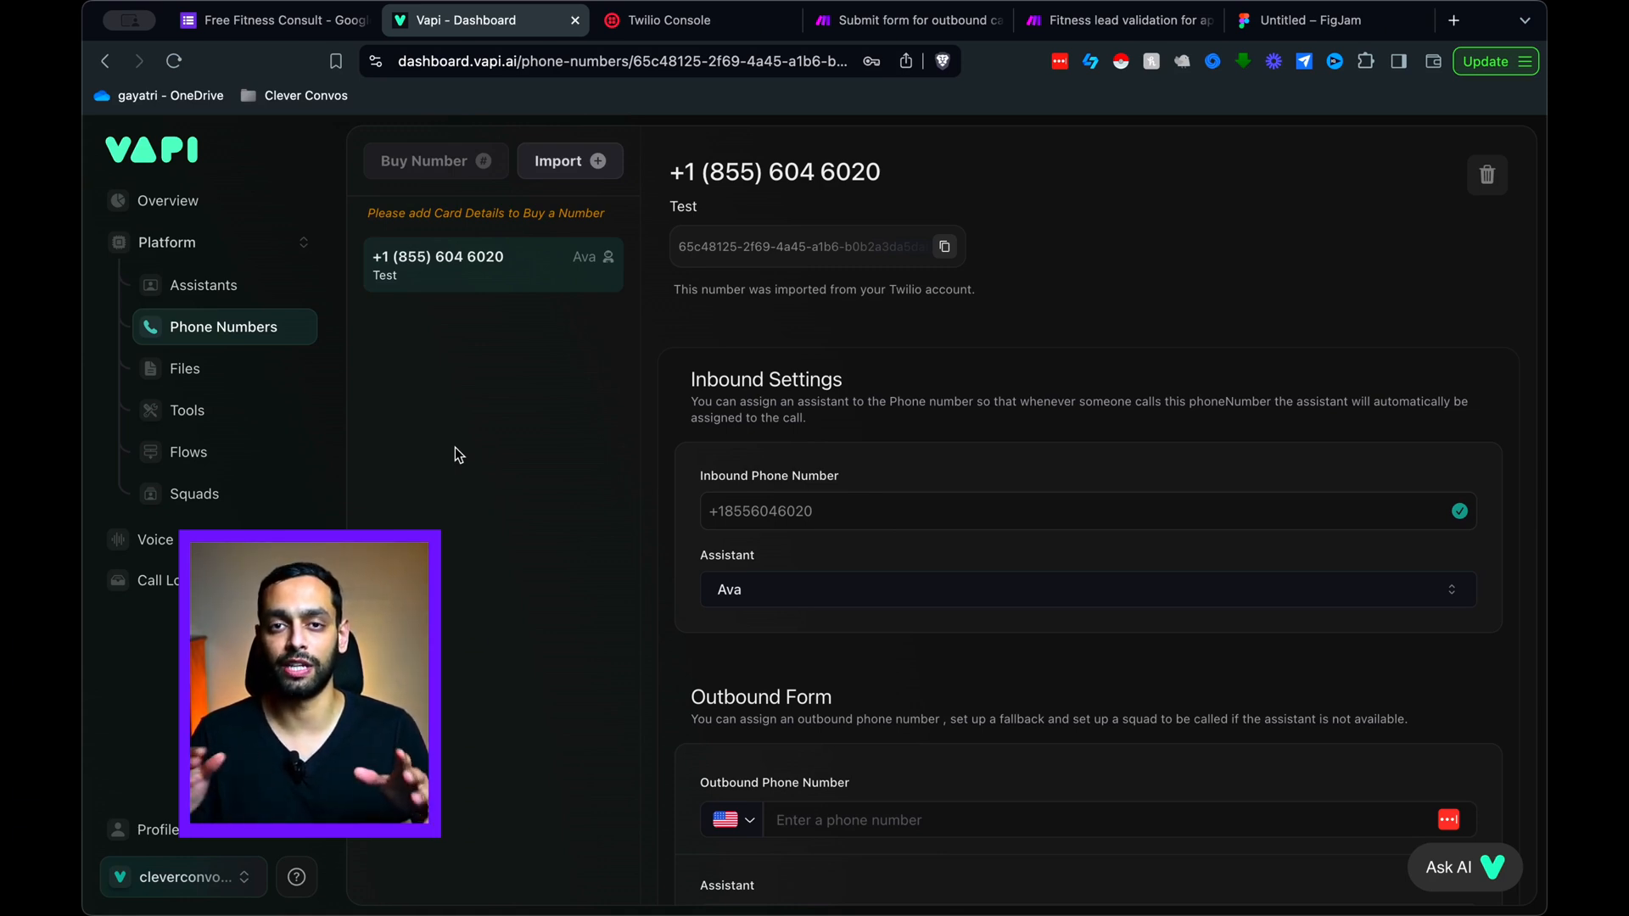
# Step: In the Twilio console, review the purchase details of the Martinez, CA number and return to the account overview without buying it
pyautogui.click(685, 26)
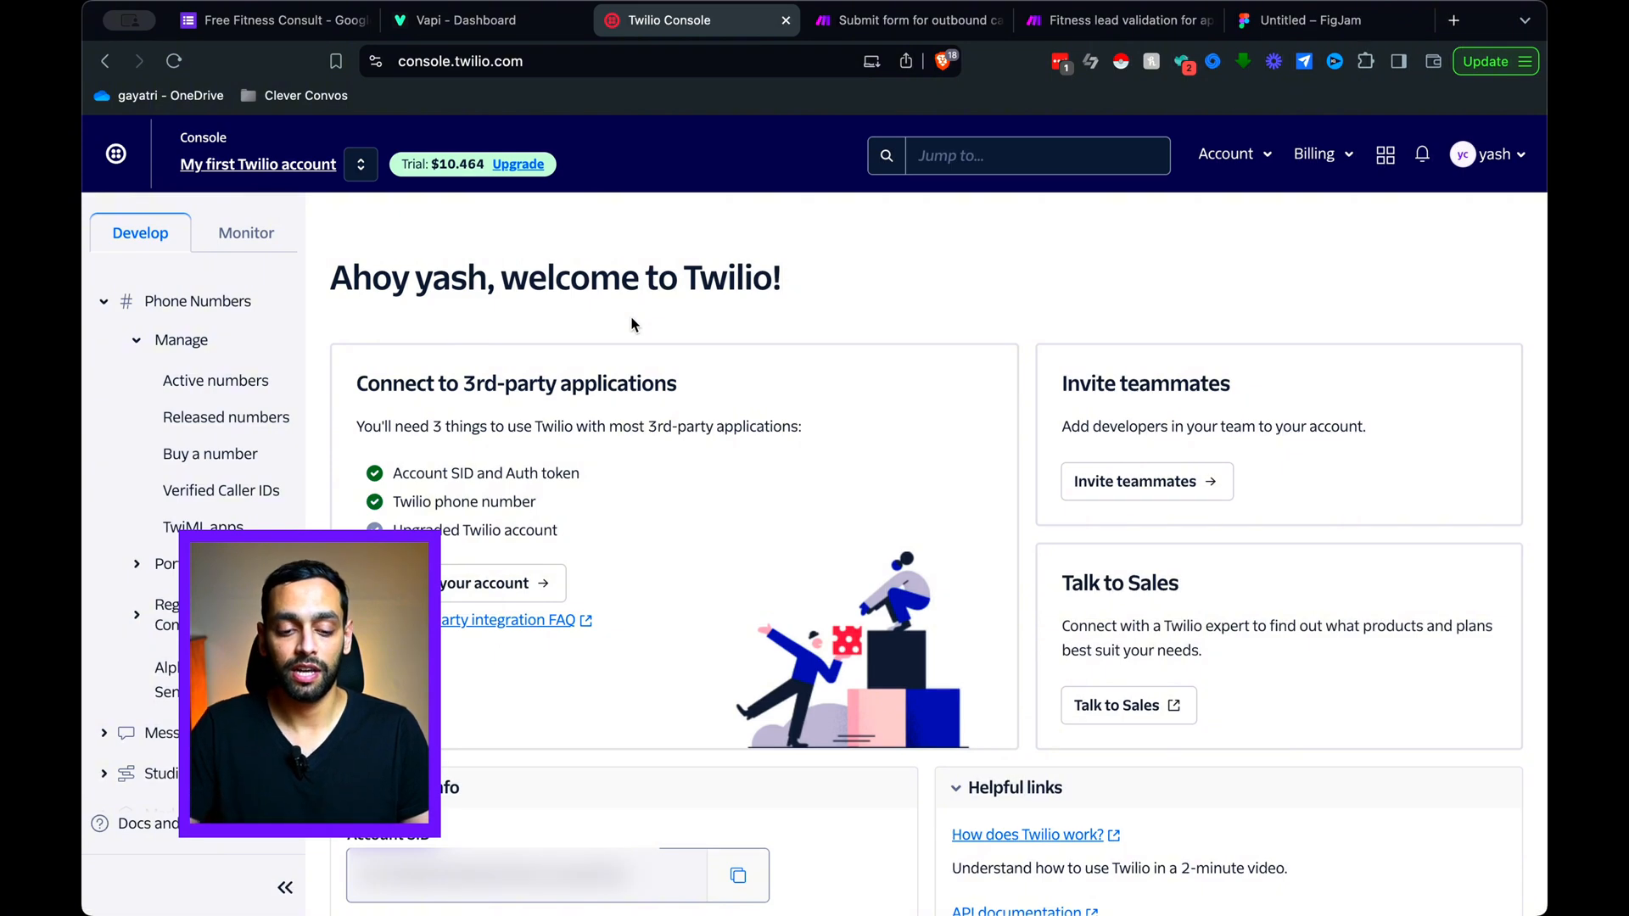
pyautogui.click(213, 456)
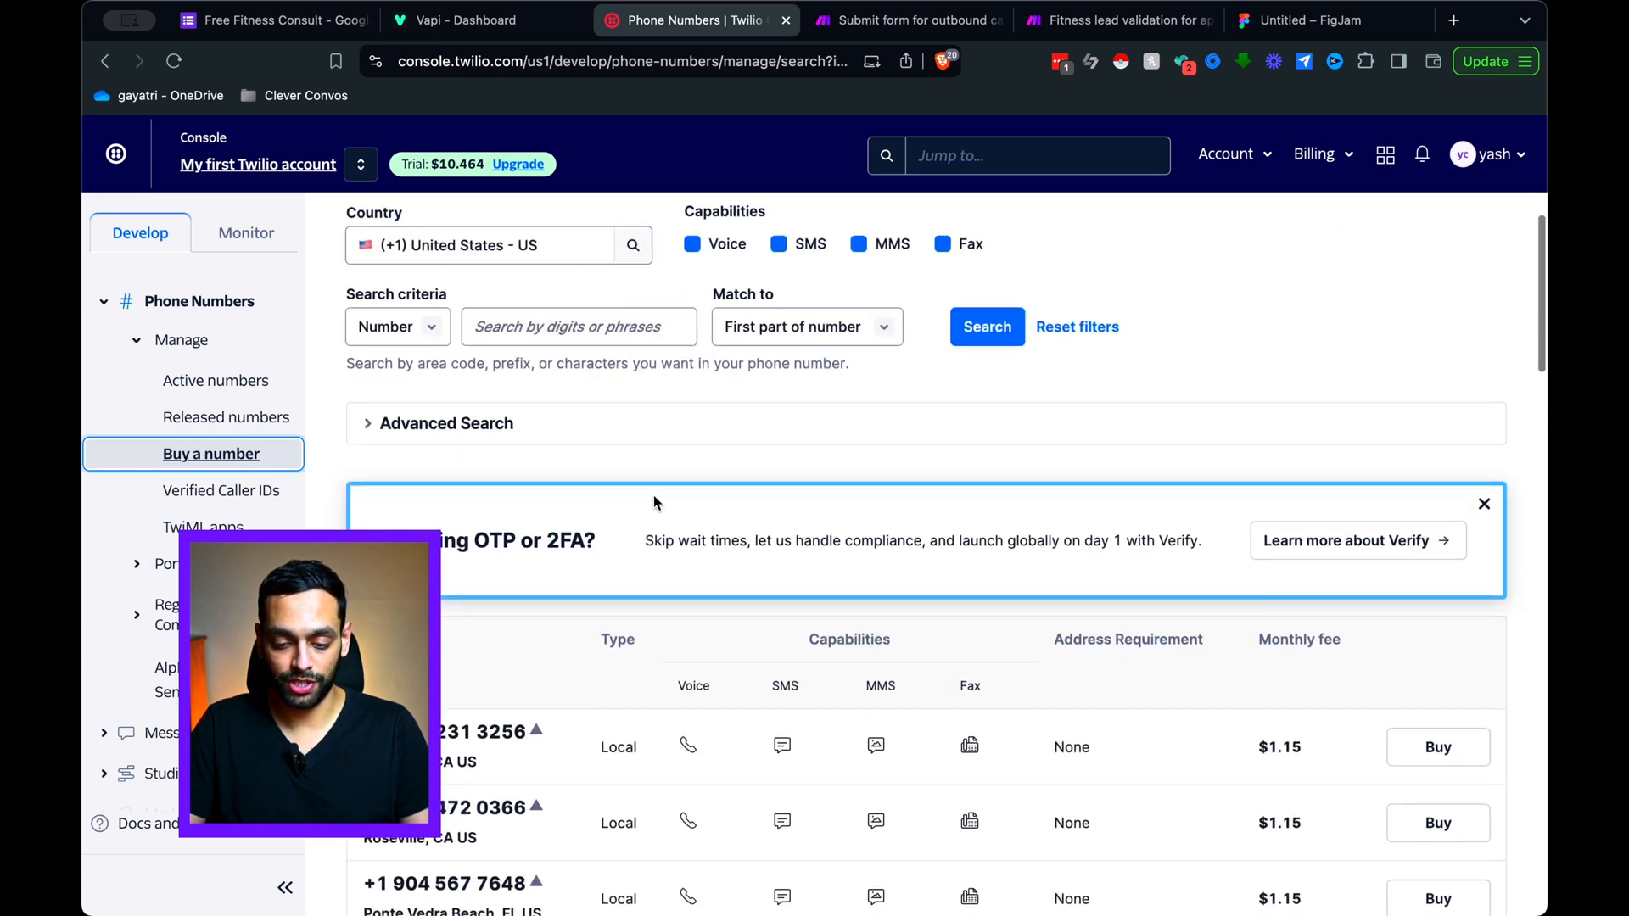
pyautogui.scroll(-5, 654, 502)
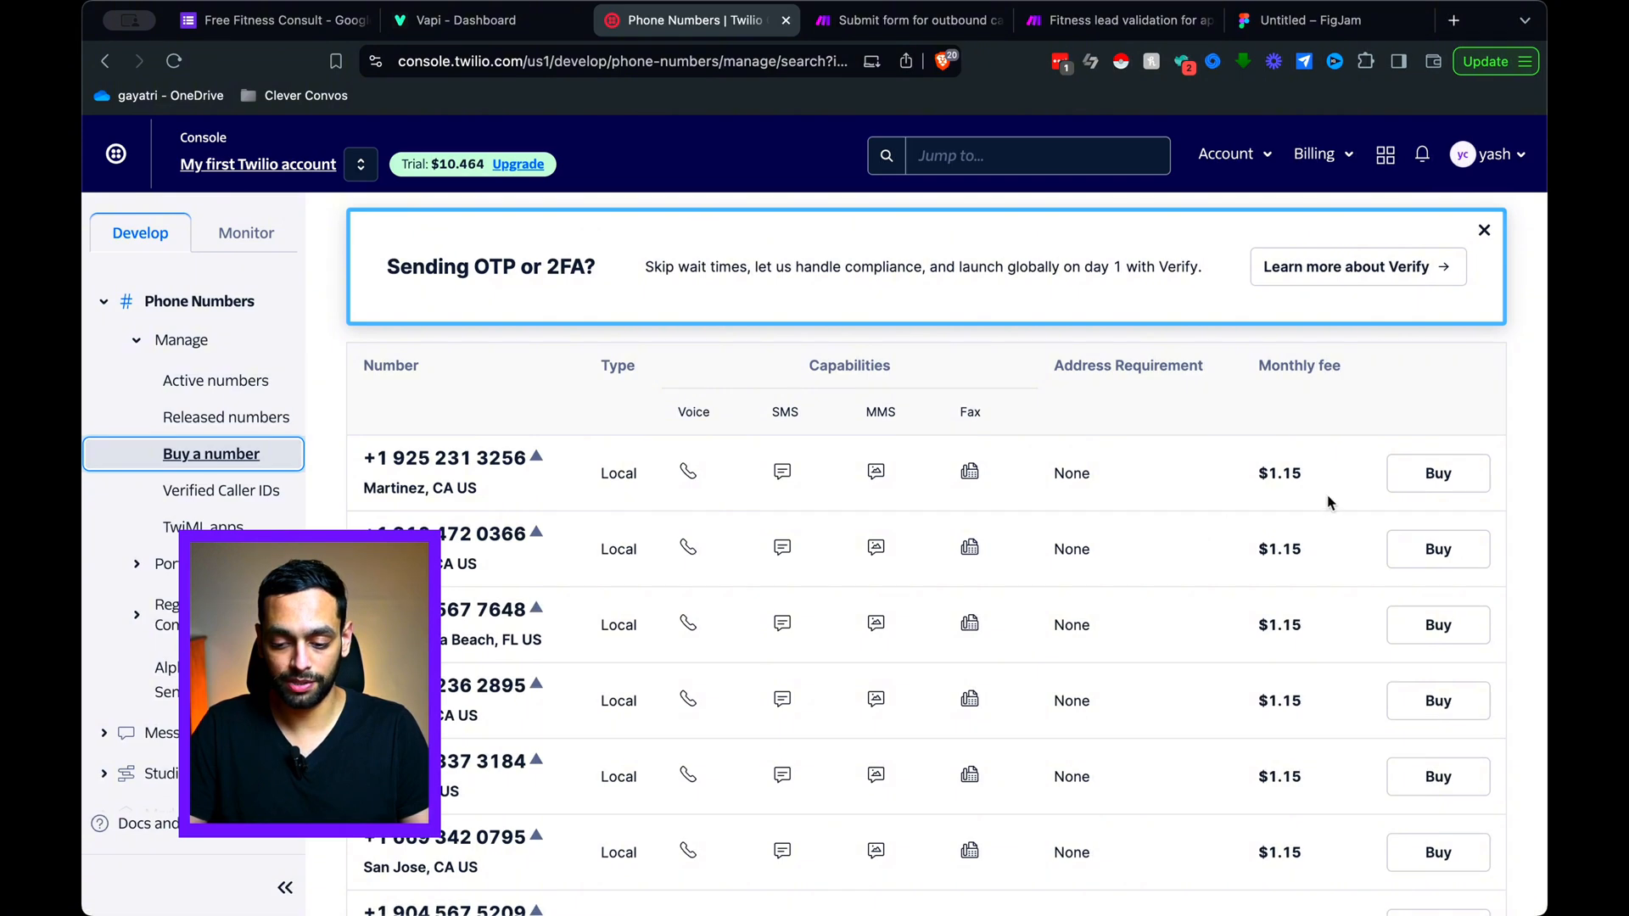
pyautogui.click(1446, 482)
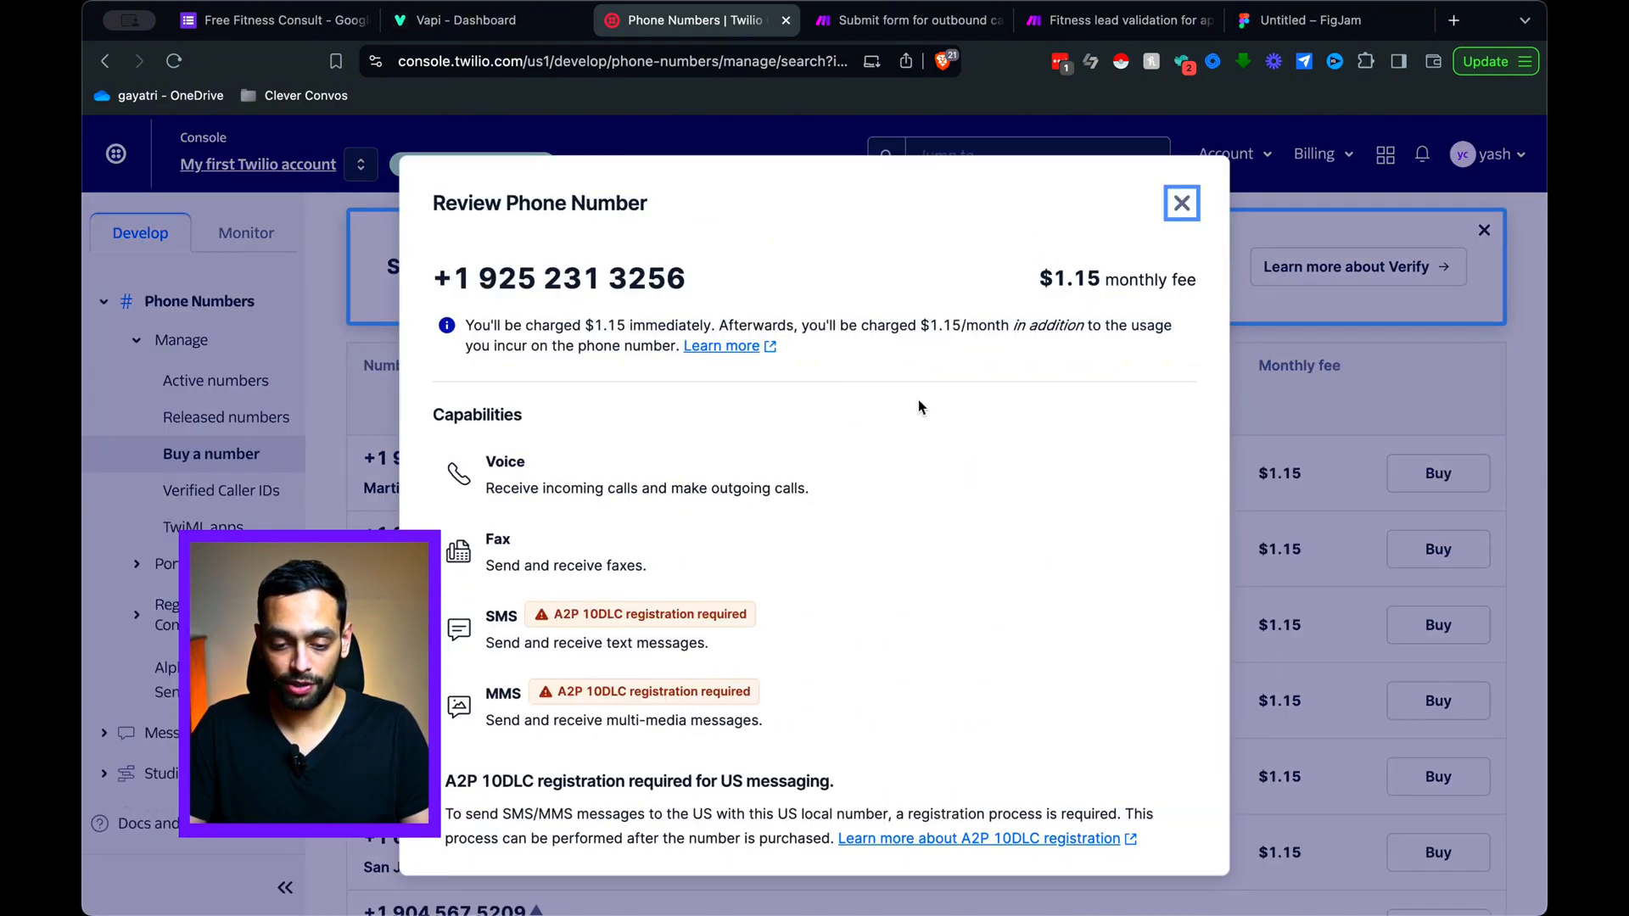
pyautogui.scroll(-5, 924, 416)
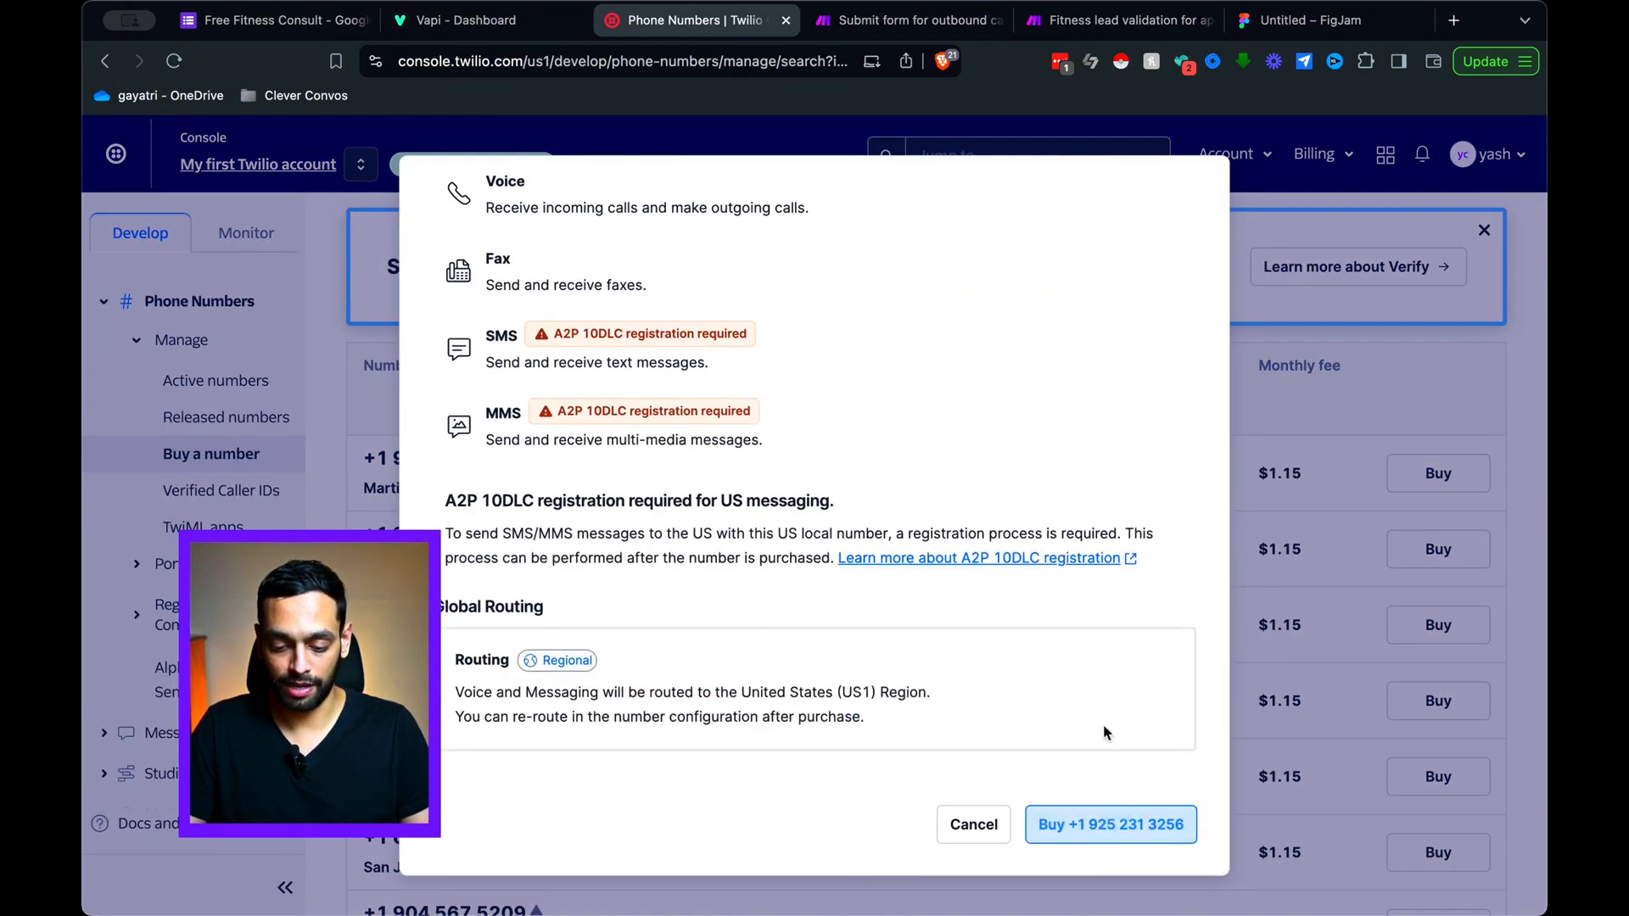
pyautogui.scroll(5, 1102, 571)
pyautogui.click(1179, 204)
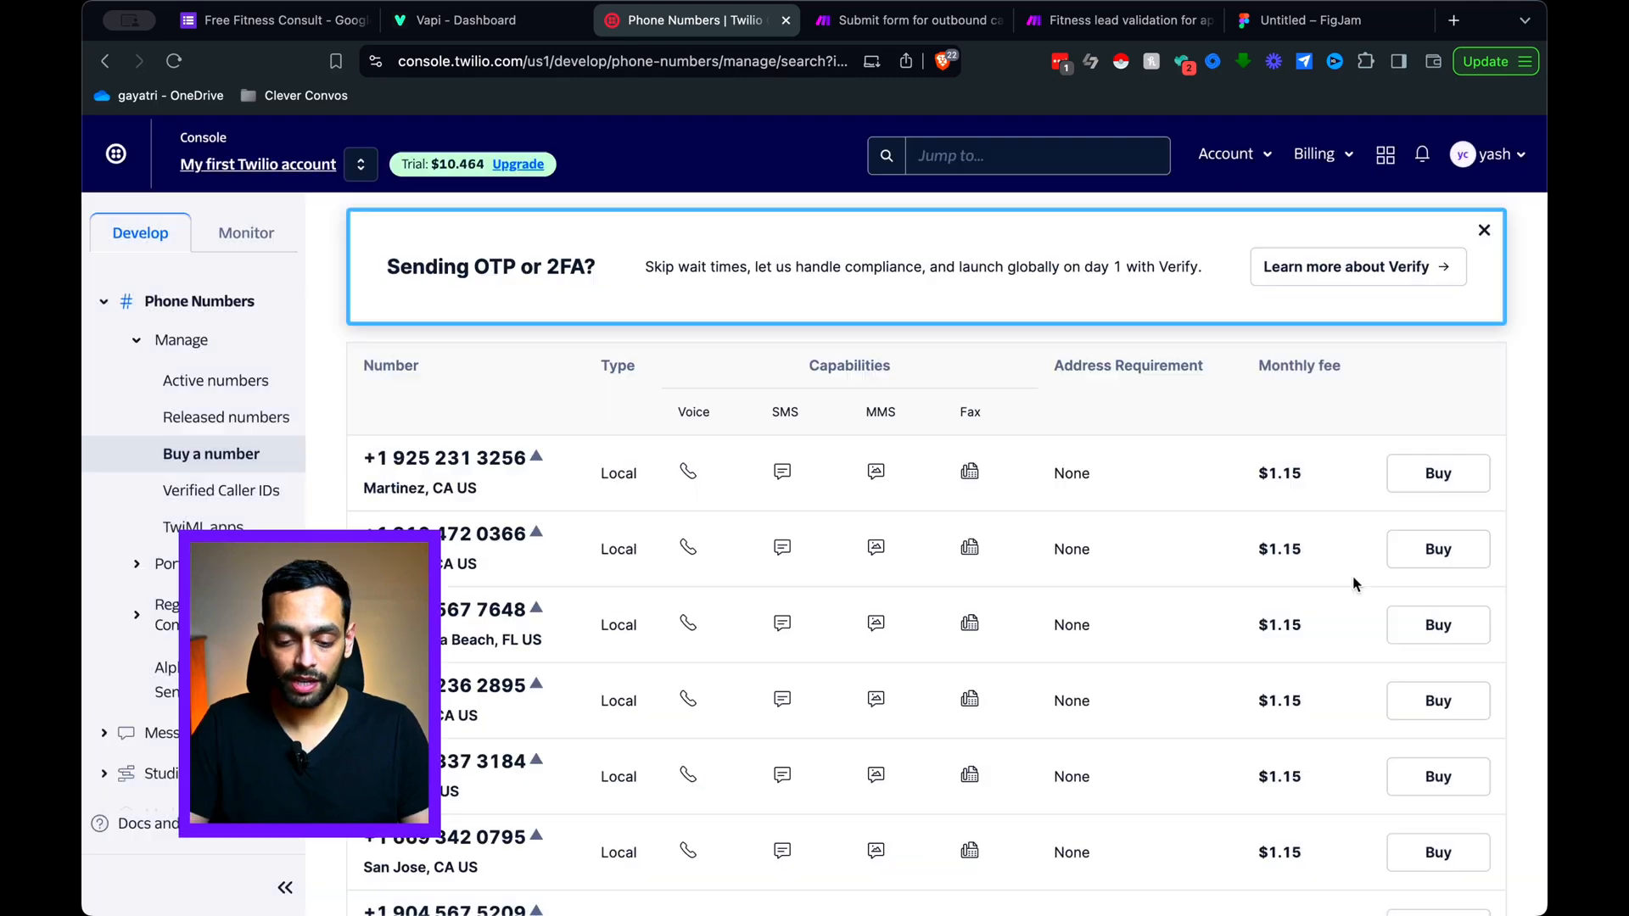
pyautogui.scroll(5, 1355, 584)
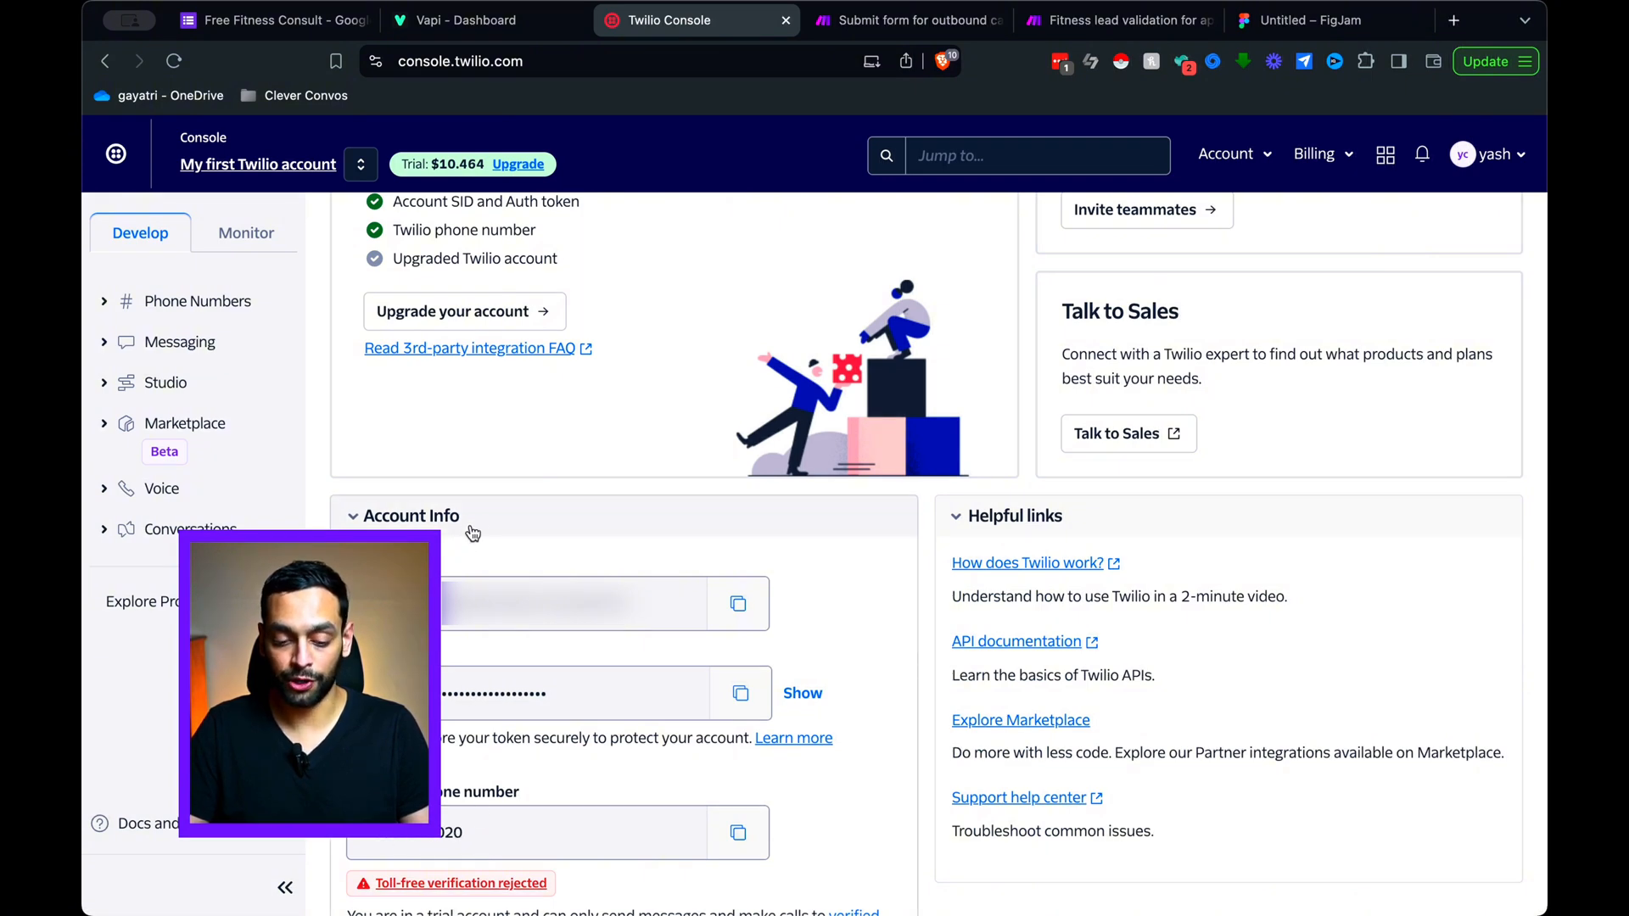
# Step: Open the Twilio number import form in the Vapi dashboard and go through its phone number, account SID and auth token fields
pyautogui.click(495, 19)
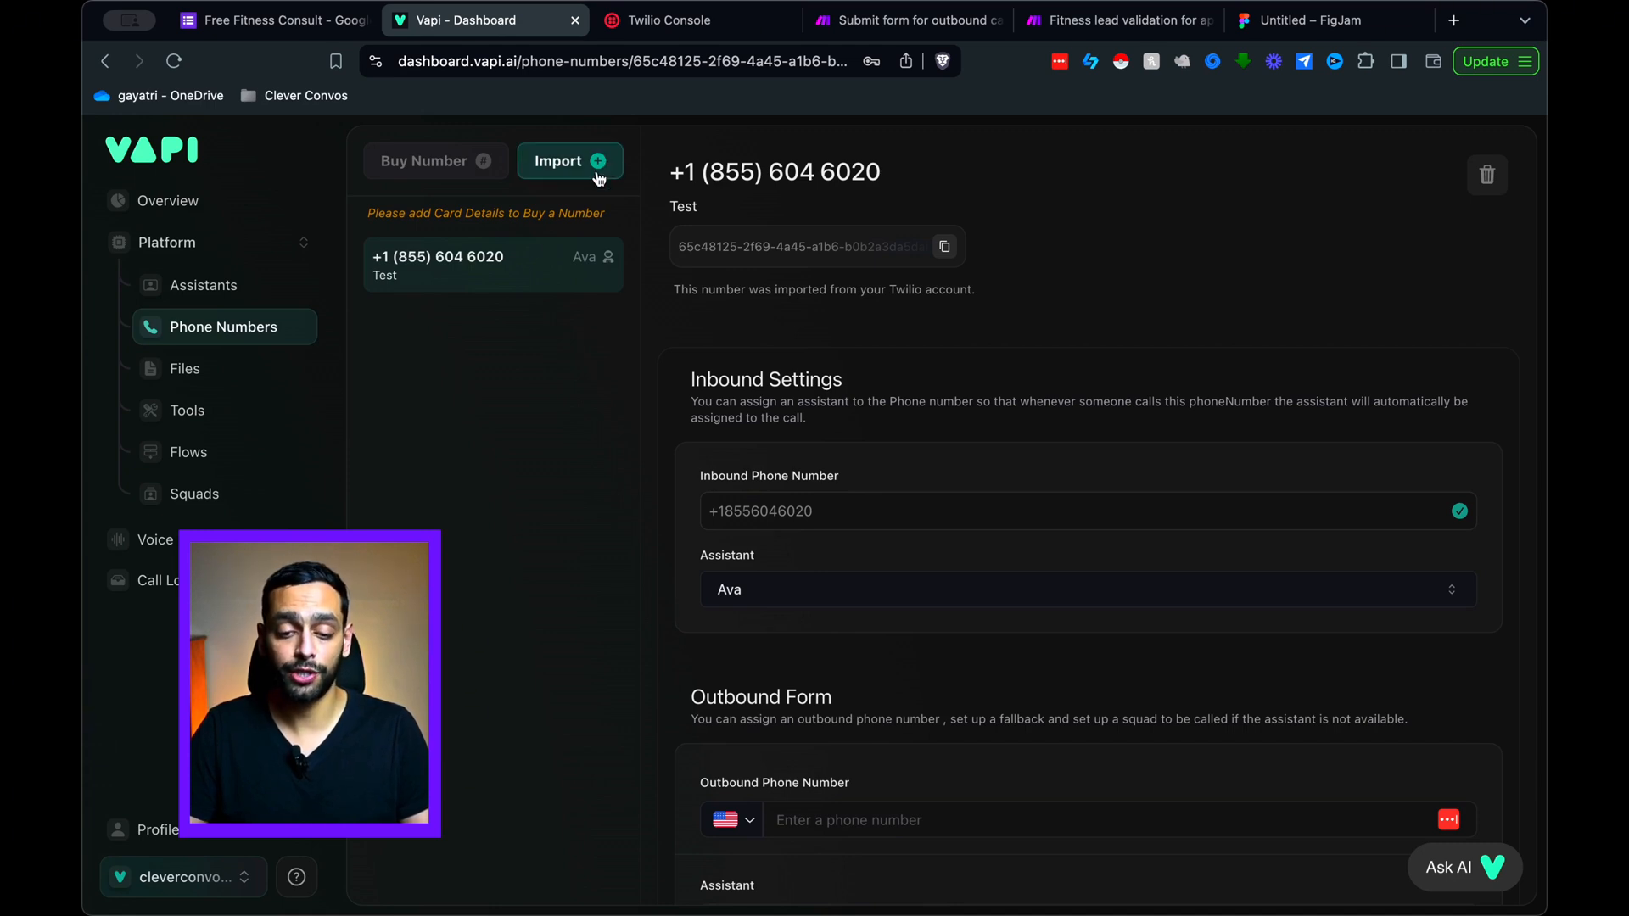
pyautogui.click(597, 174)
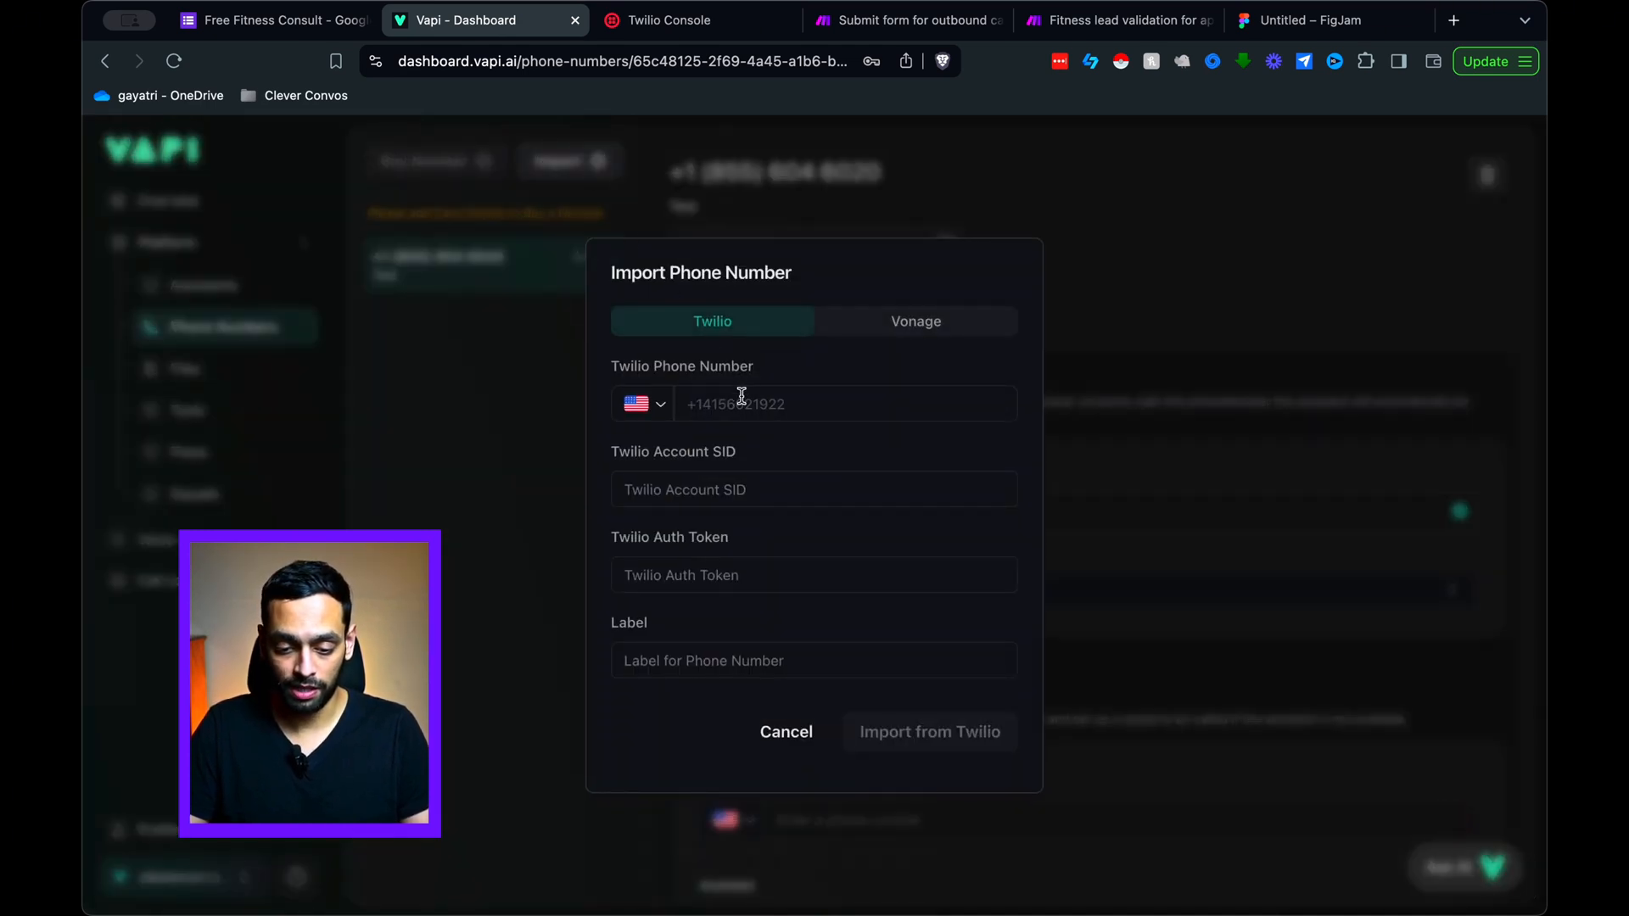
pyautogui.click(745, 400)
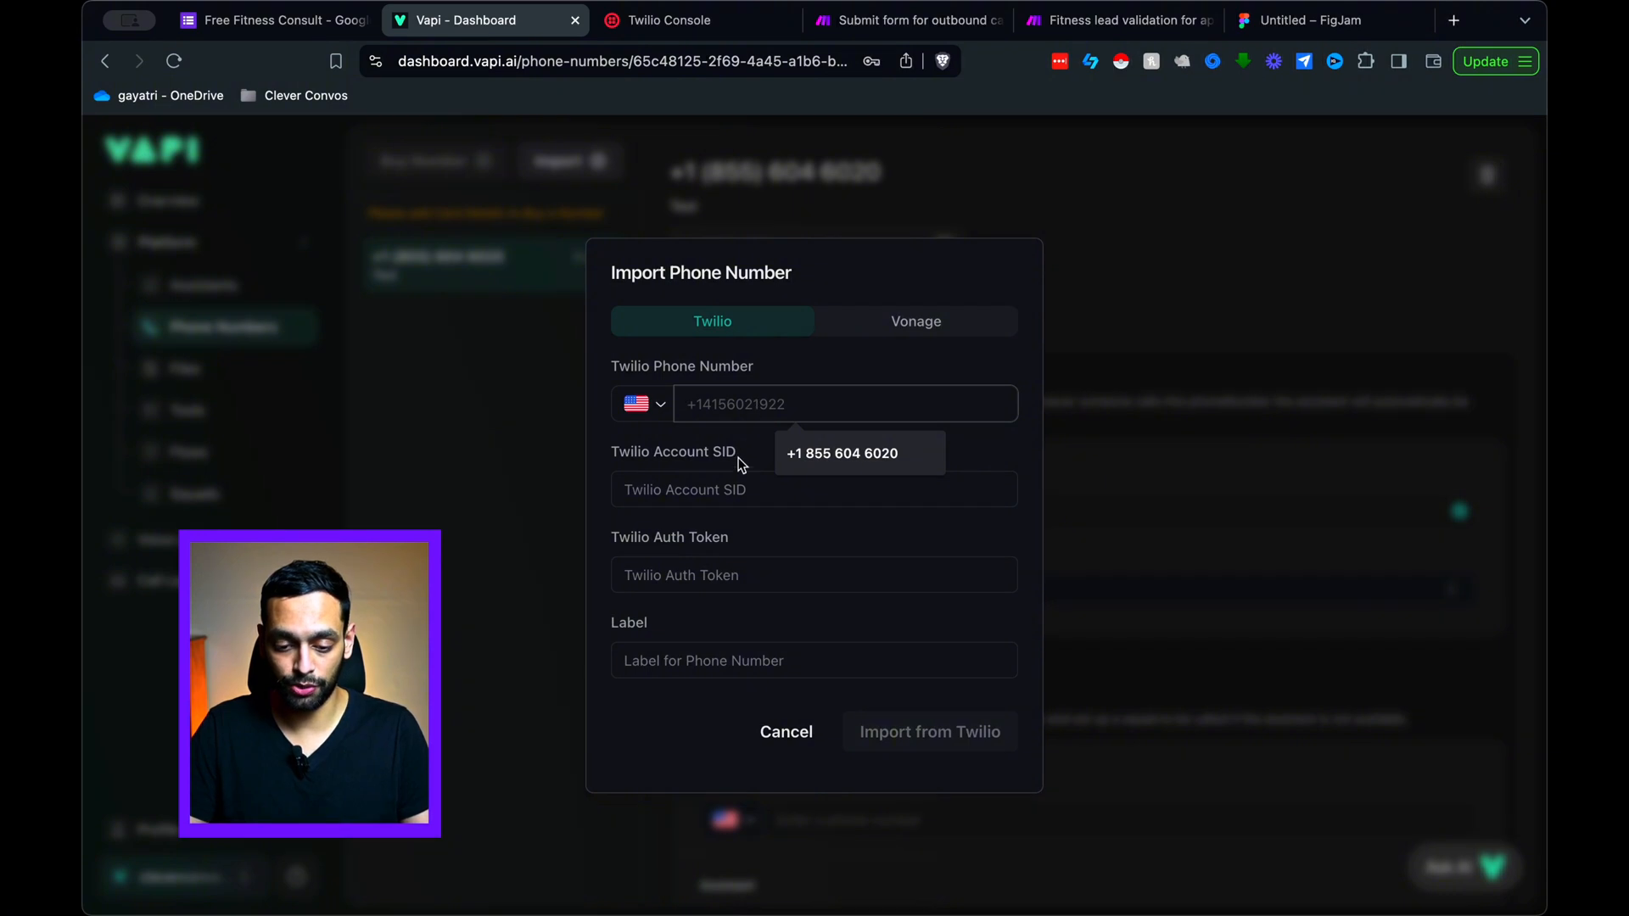
pyautogui.click(738, 487)
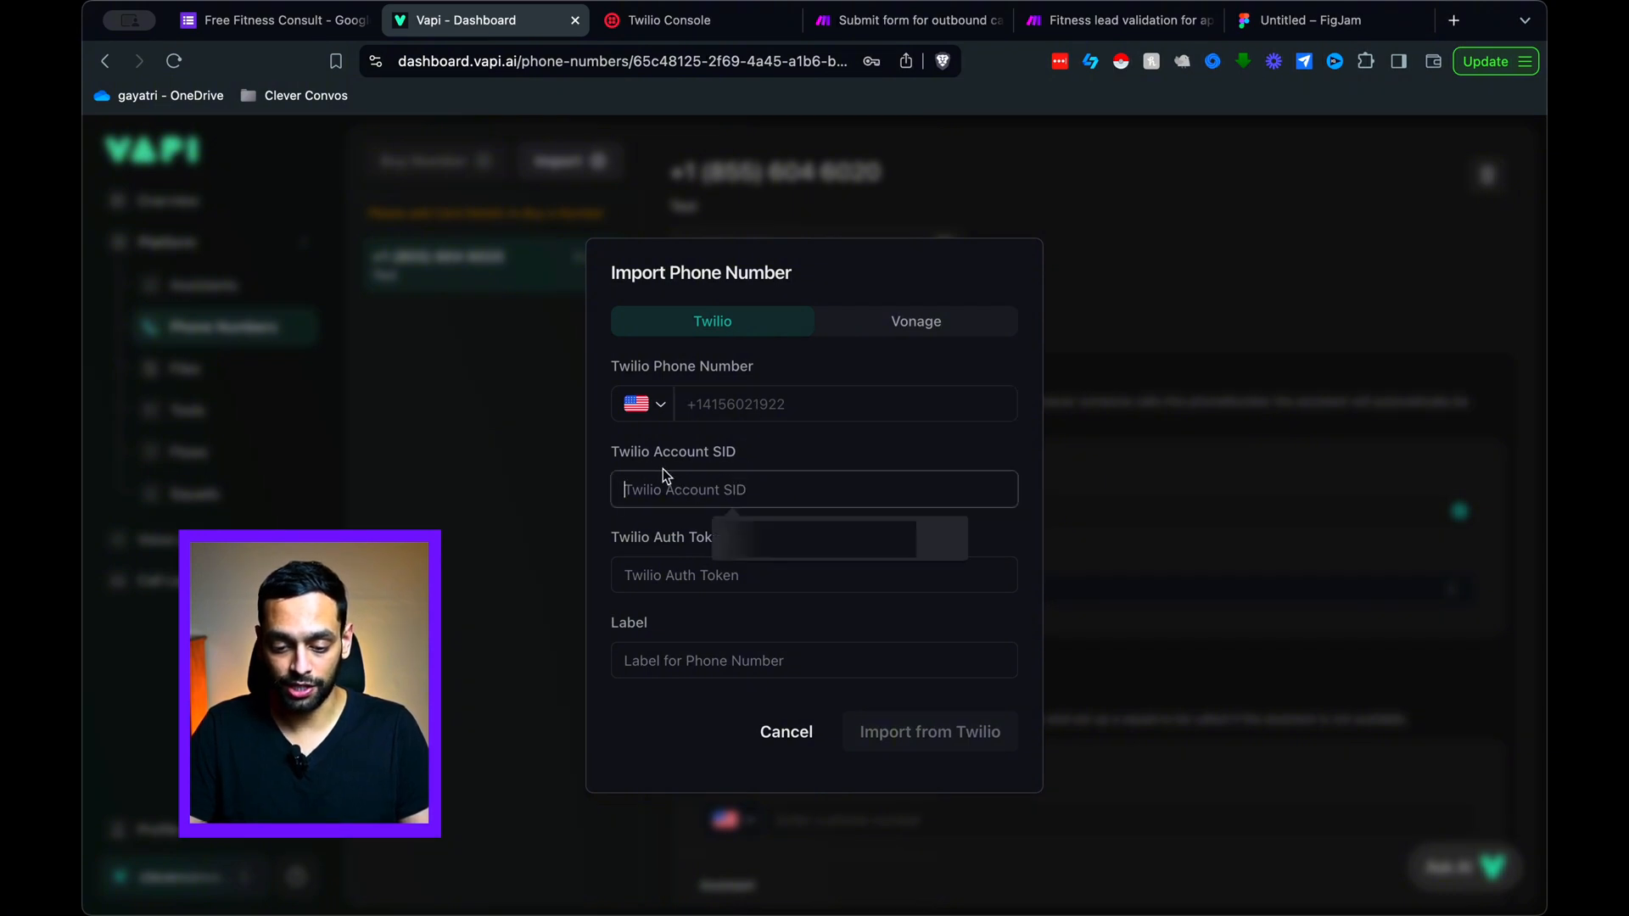
pyautogui.click(676, 586)
# Step: Switch to the Twilio console and copy the account SID and the auth token from the account info
pyautogui.click(691, 23)
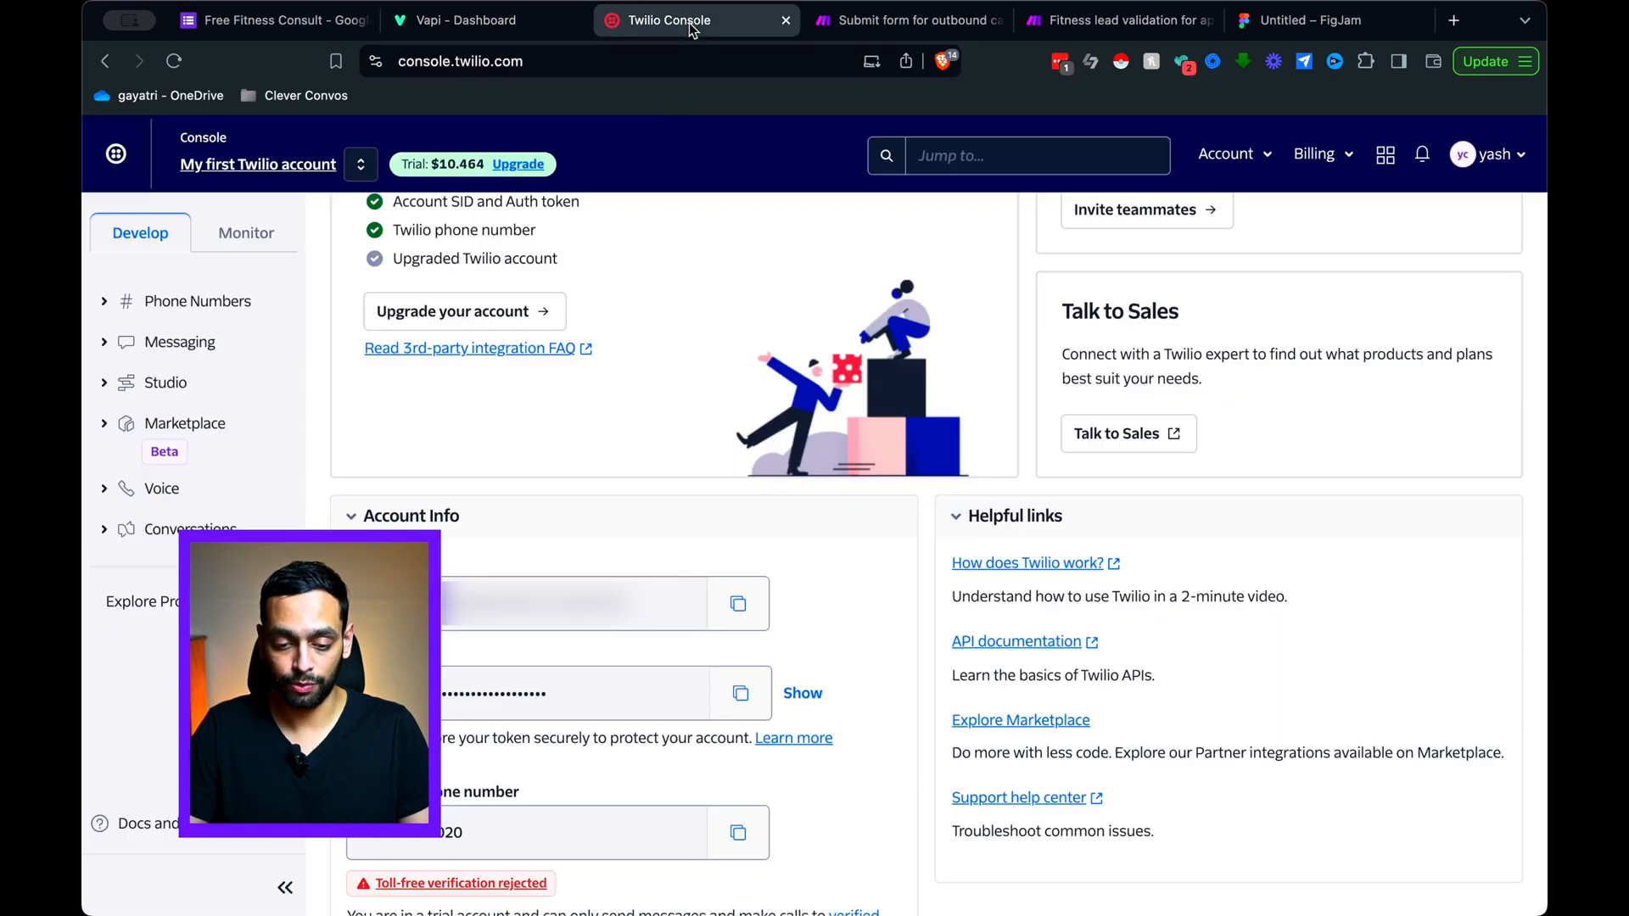
pyautogui.click(738, 604)
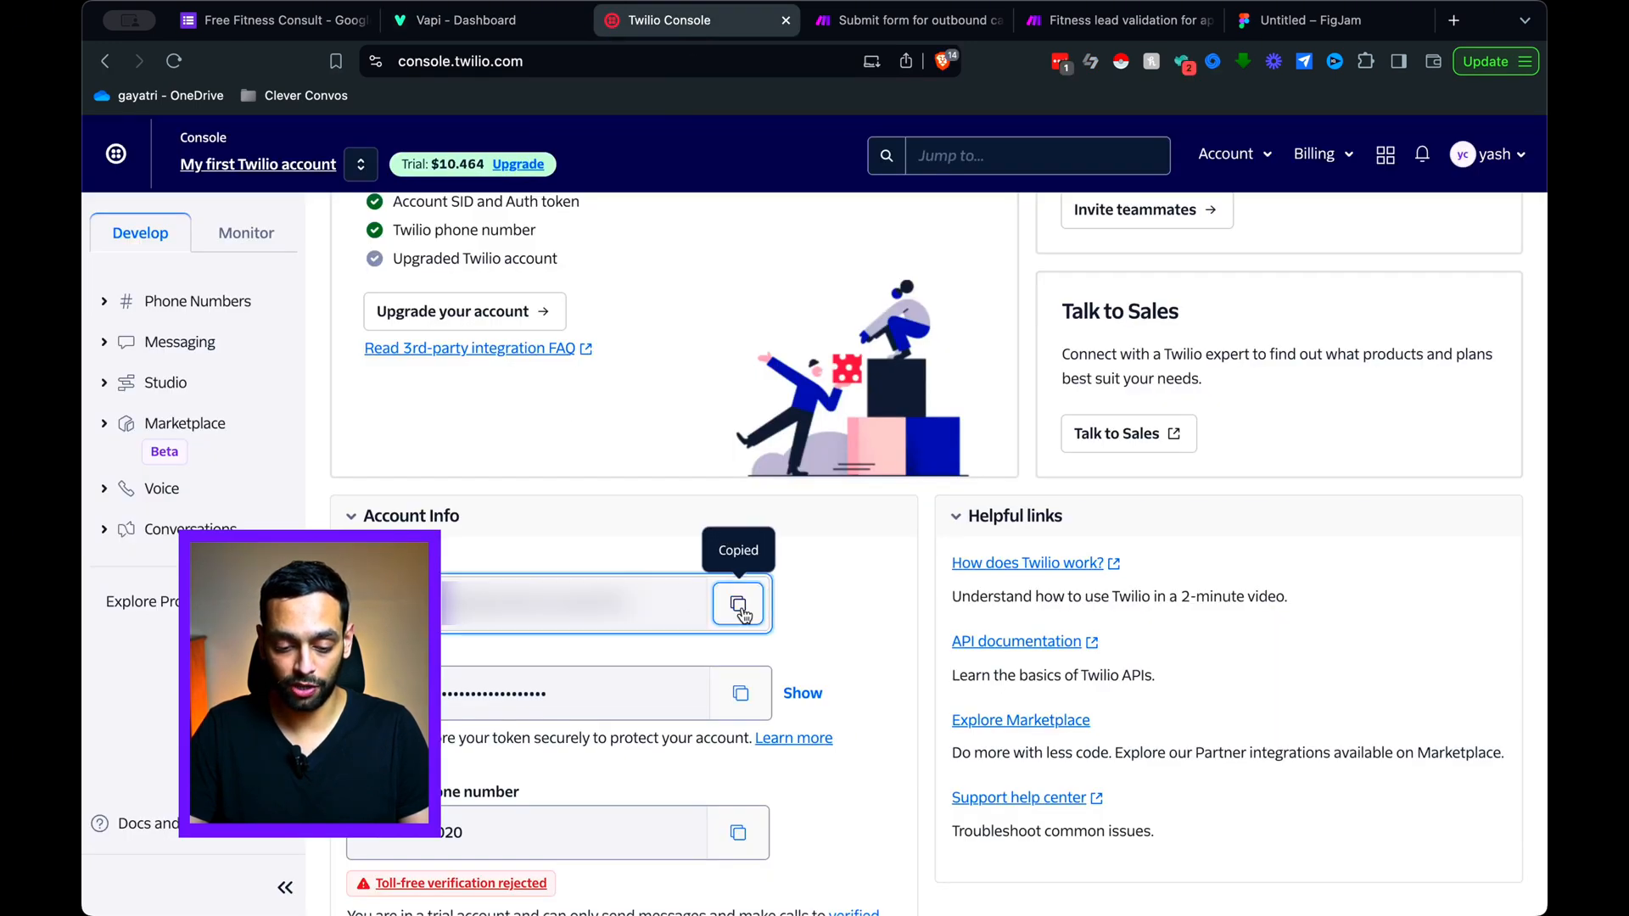
pyautogui.click(741, 695)
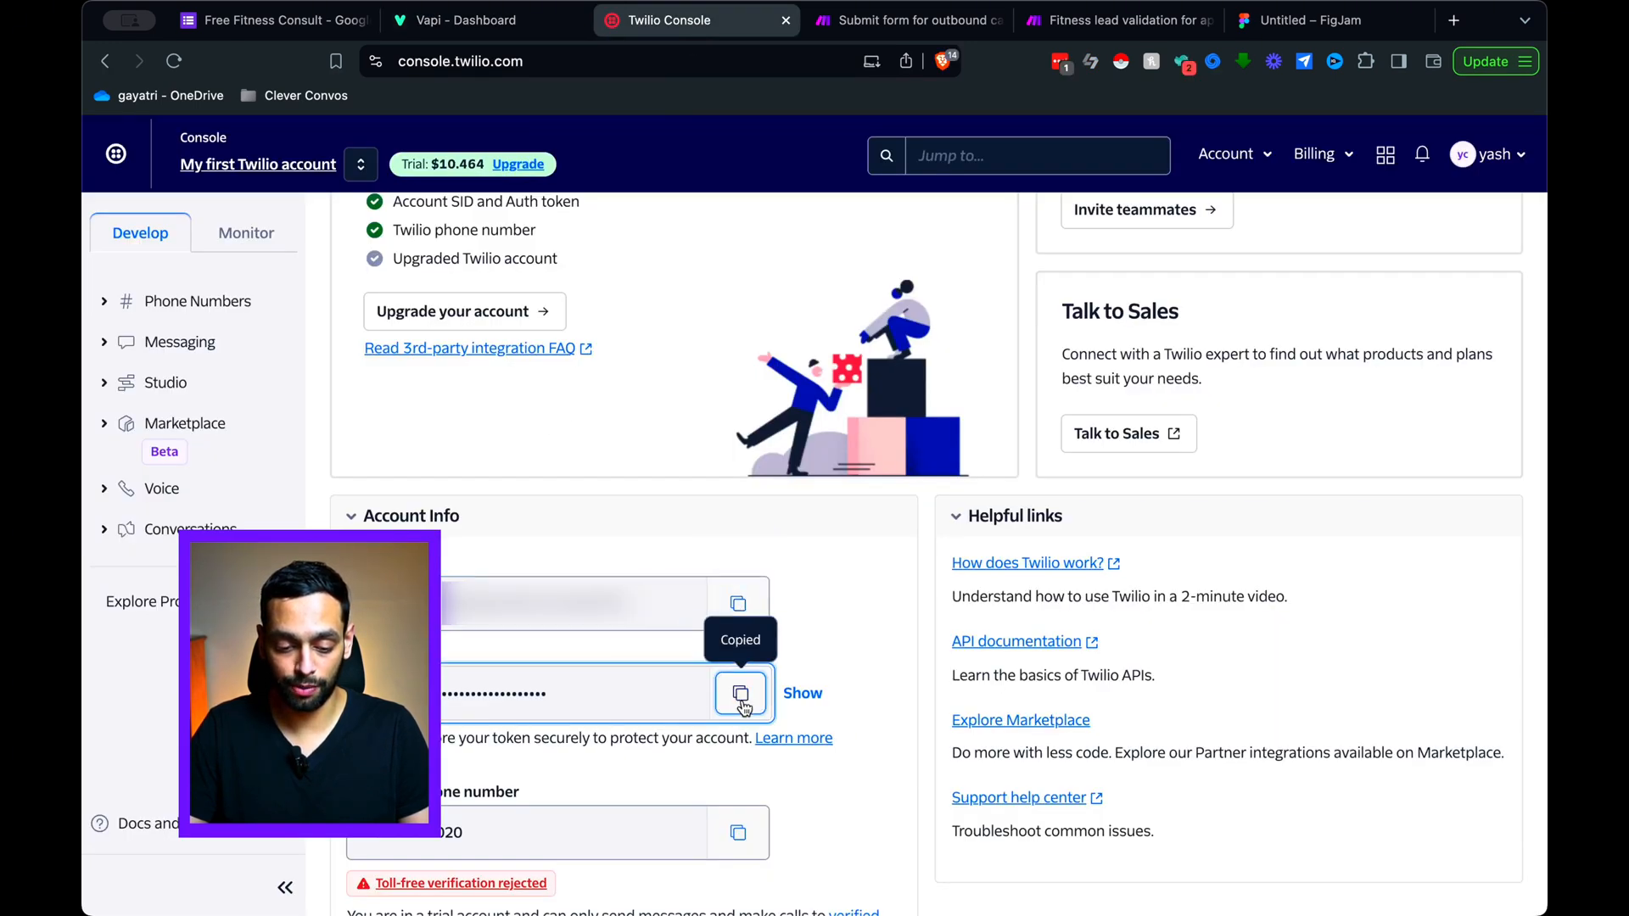
# Step: Return to the Vapi dashboard, cancel the Twilio number import, and examine the existing number's inbound and outbound settings
pyautogui.click(455, 38)
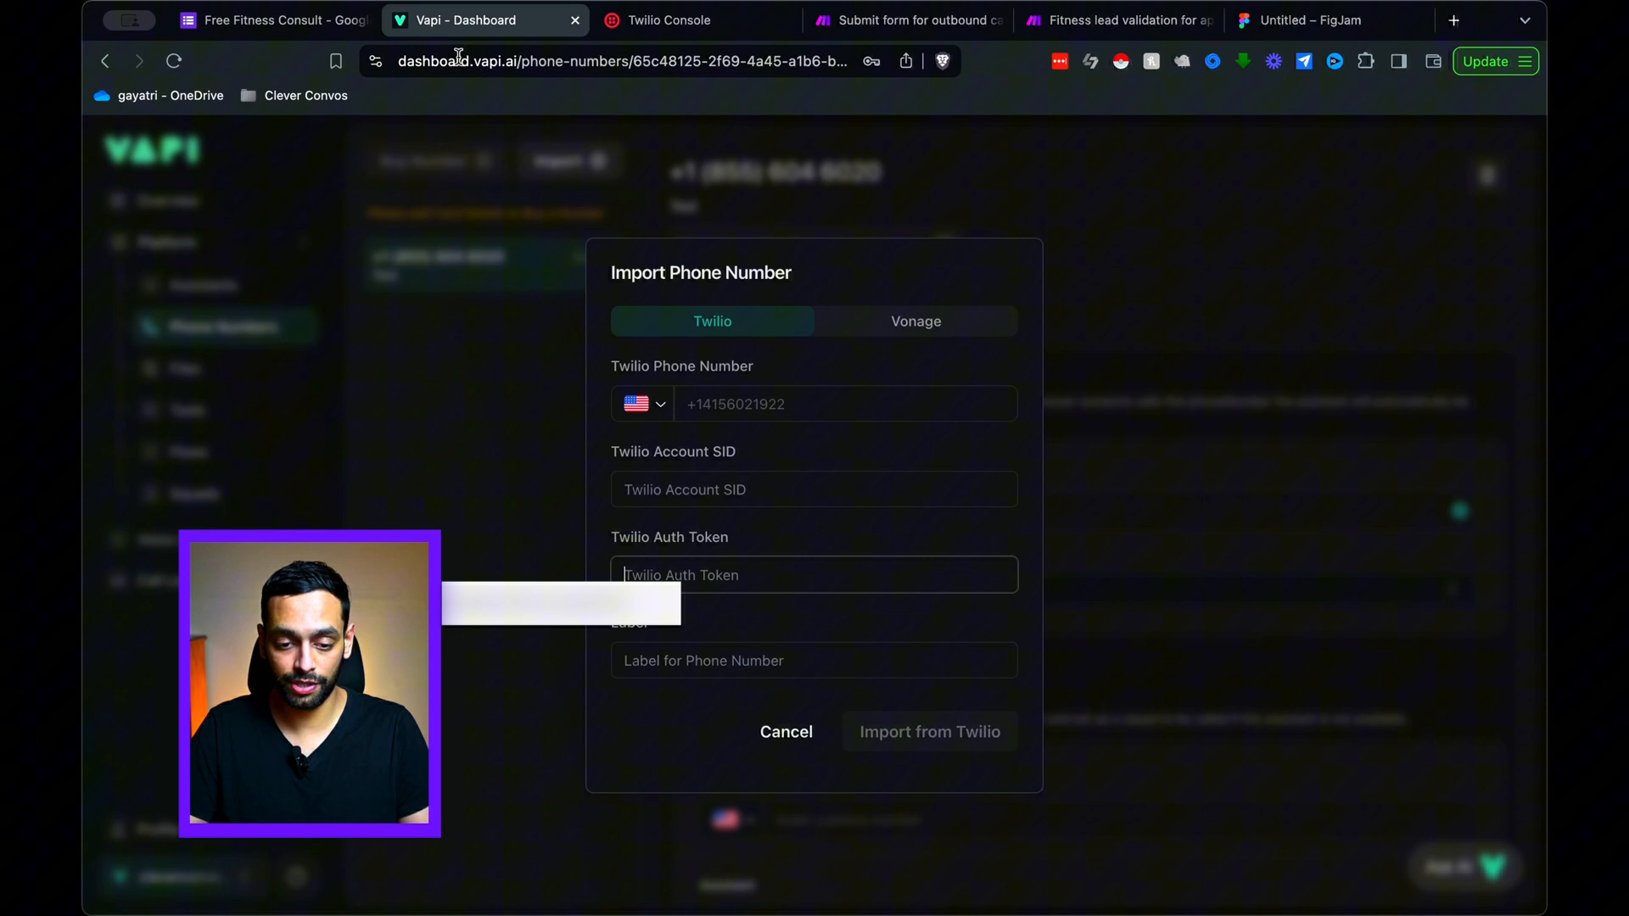
pyautogui.click(709, 482)
pyautogui.click(698, 575)
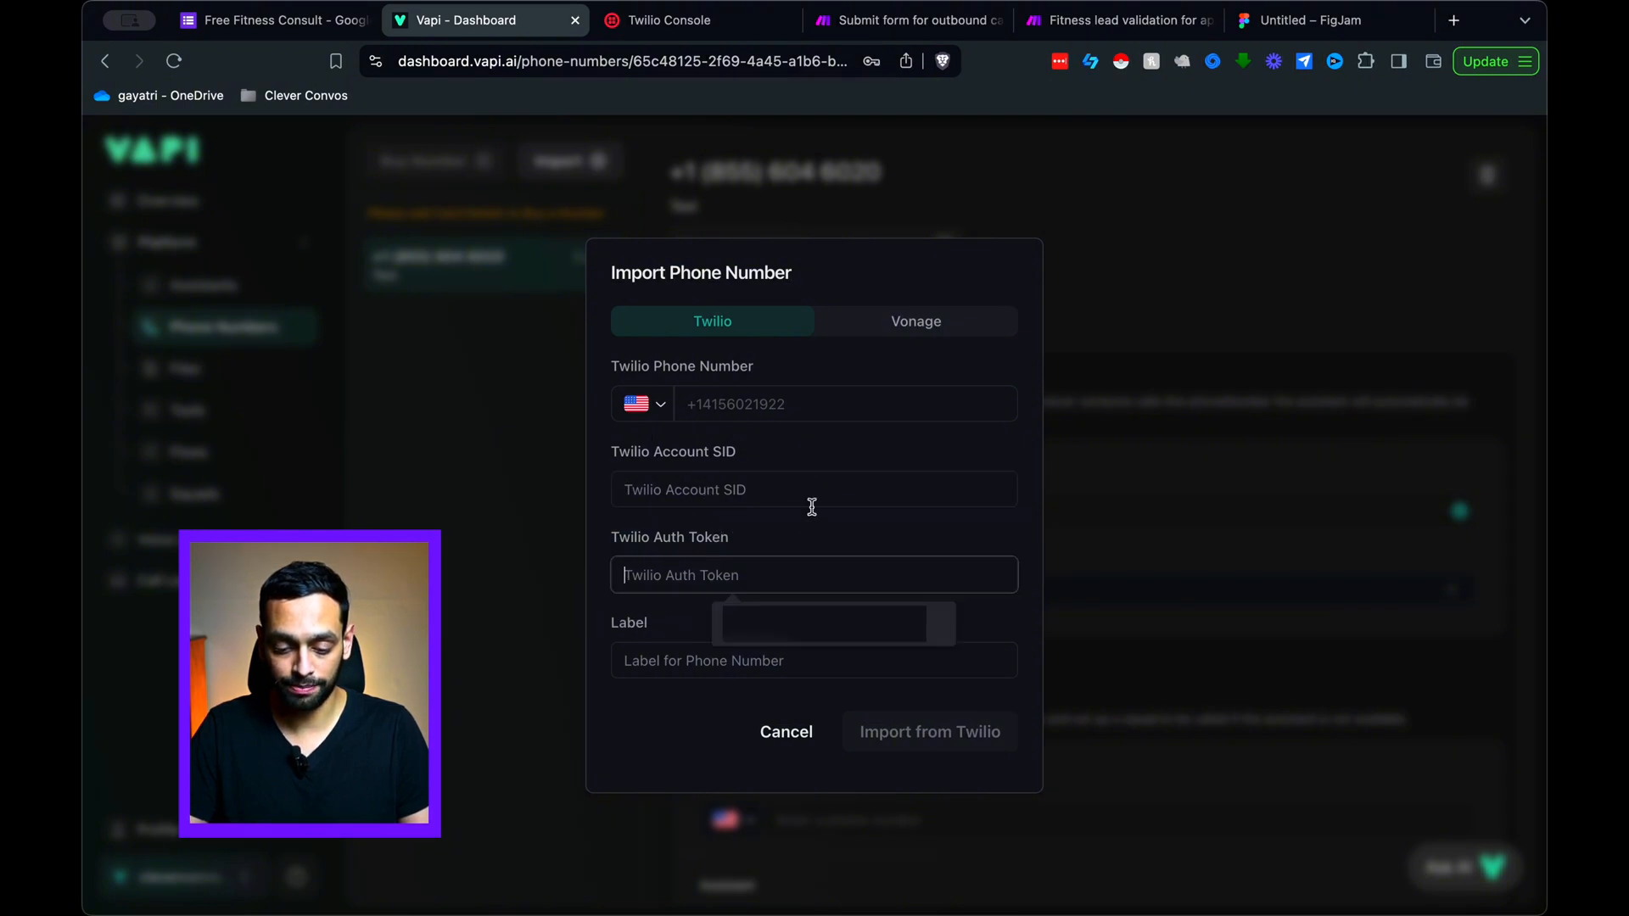
pyautogui.click(812, 458)
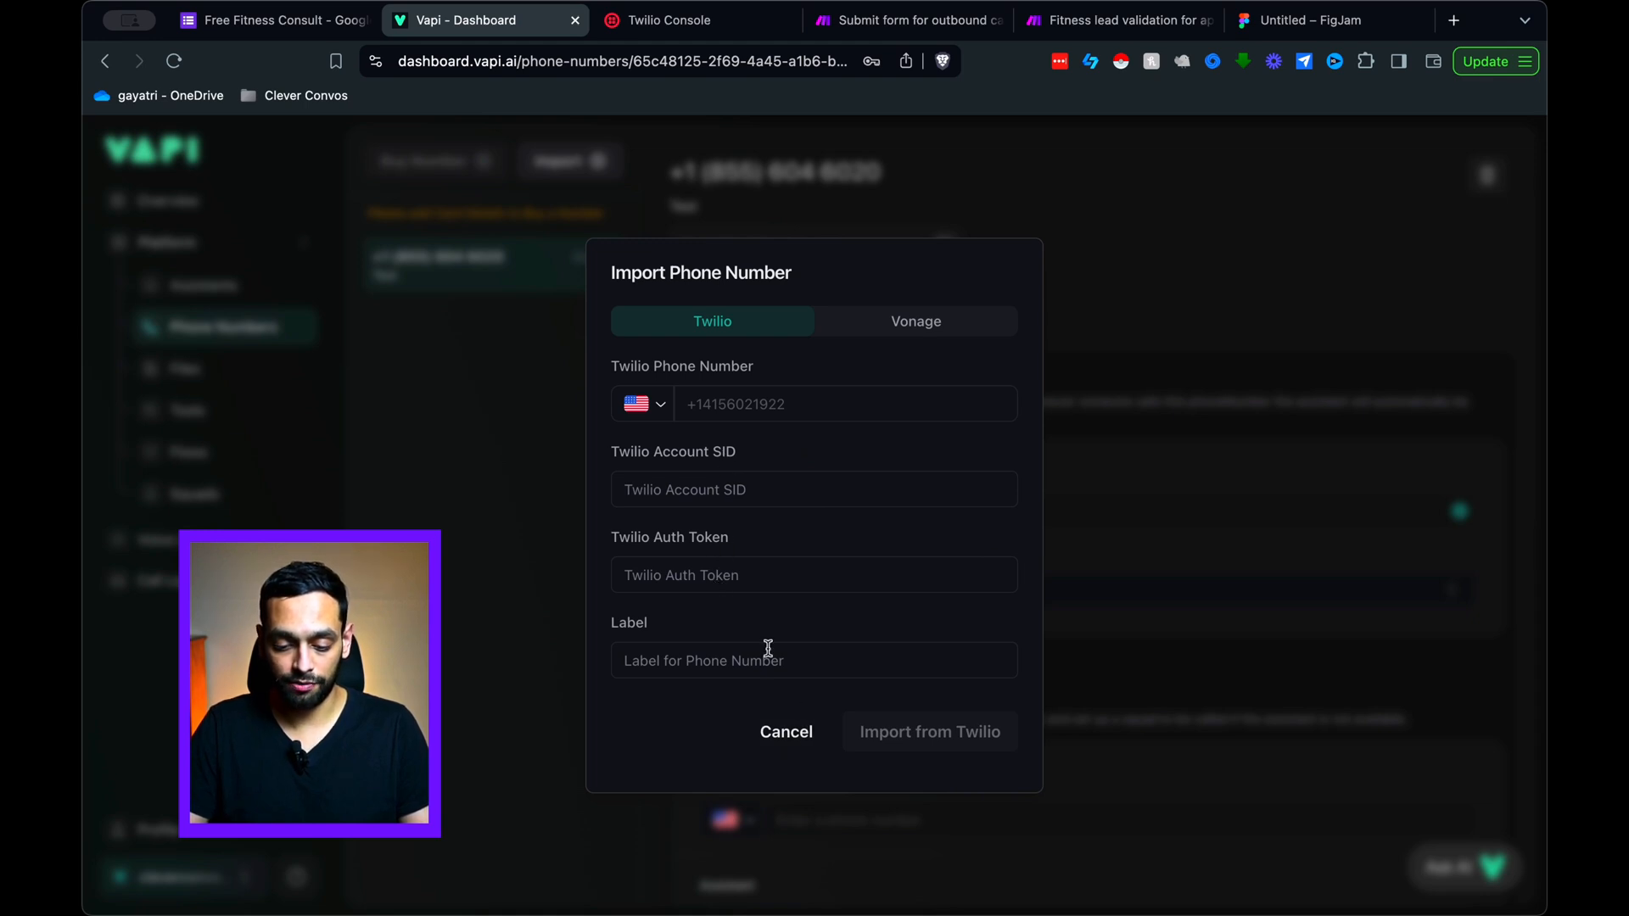
pyautogui.click(781, 735)
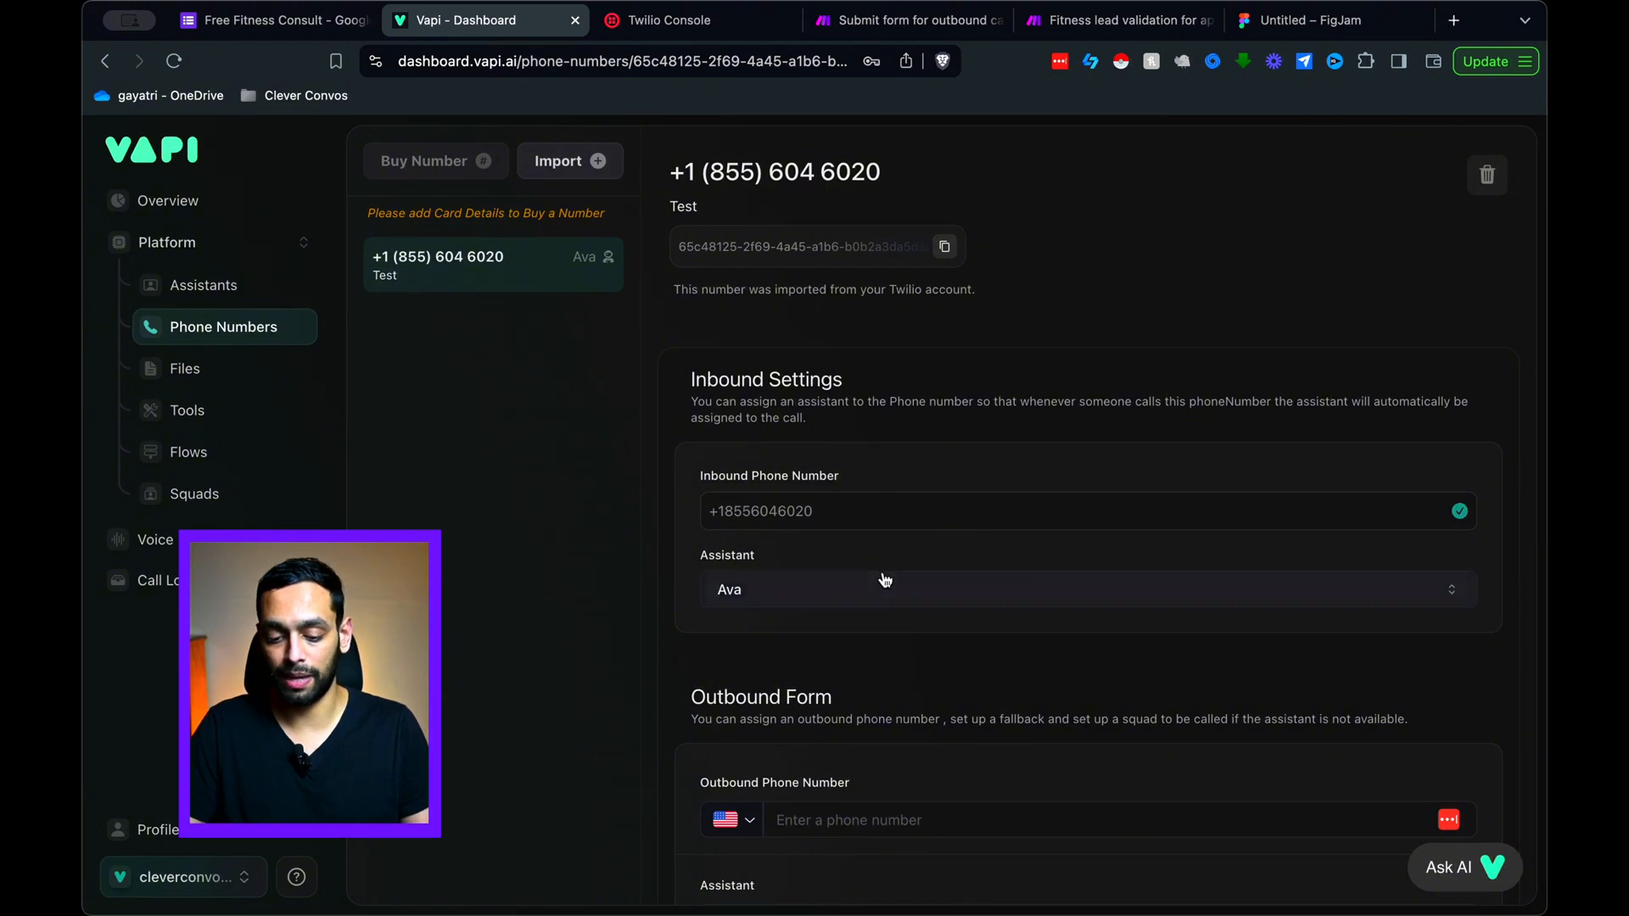
pyautogui.scroll(-5, 995, 557)
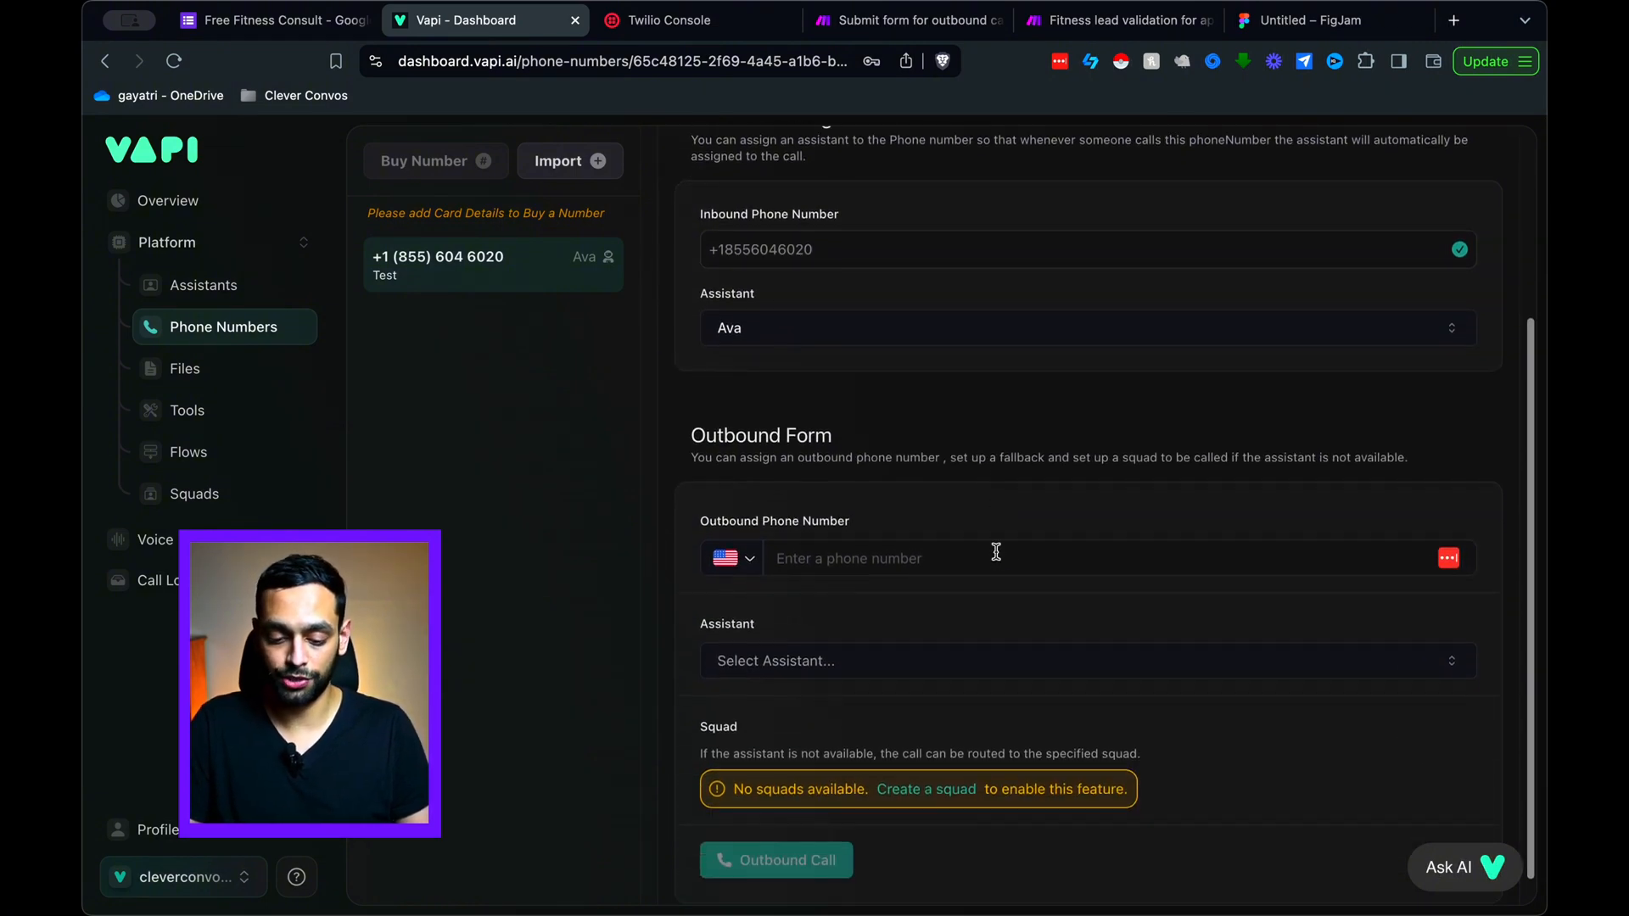
pyautogui.scroll(5, 996, 552)
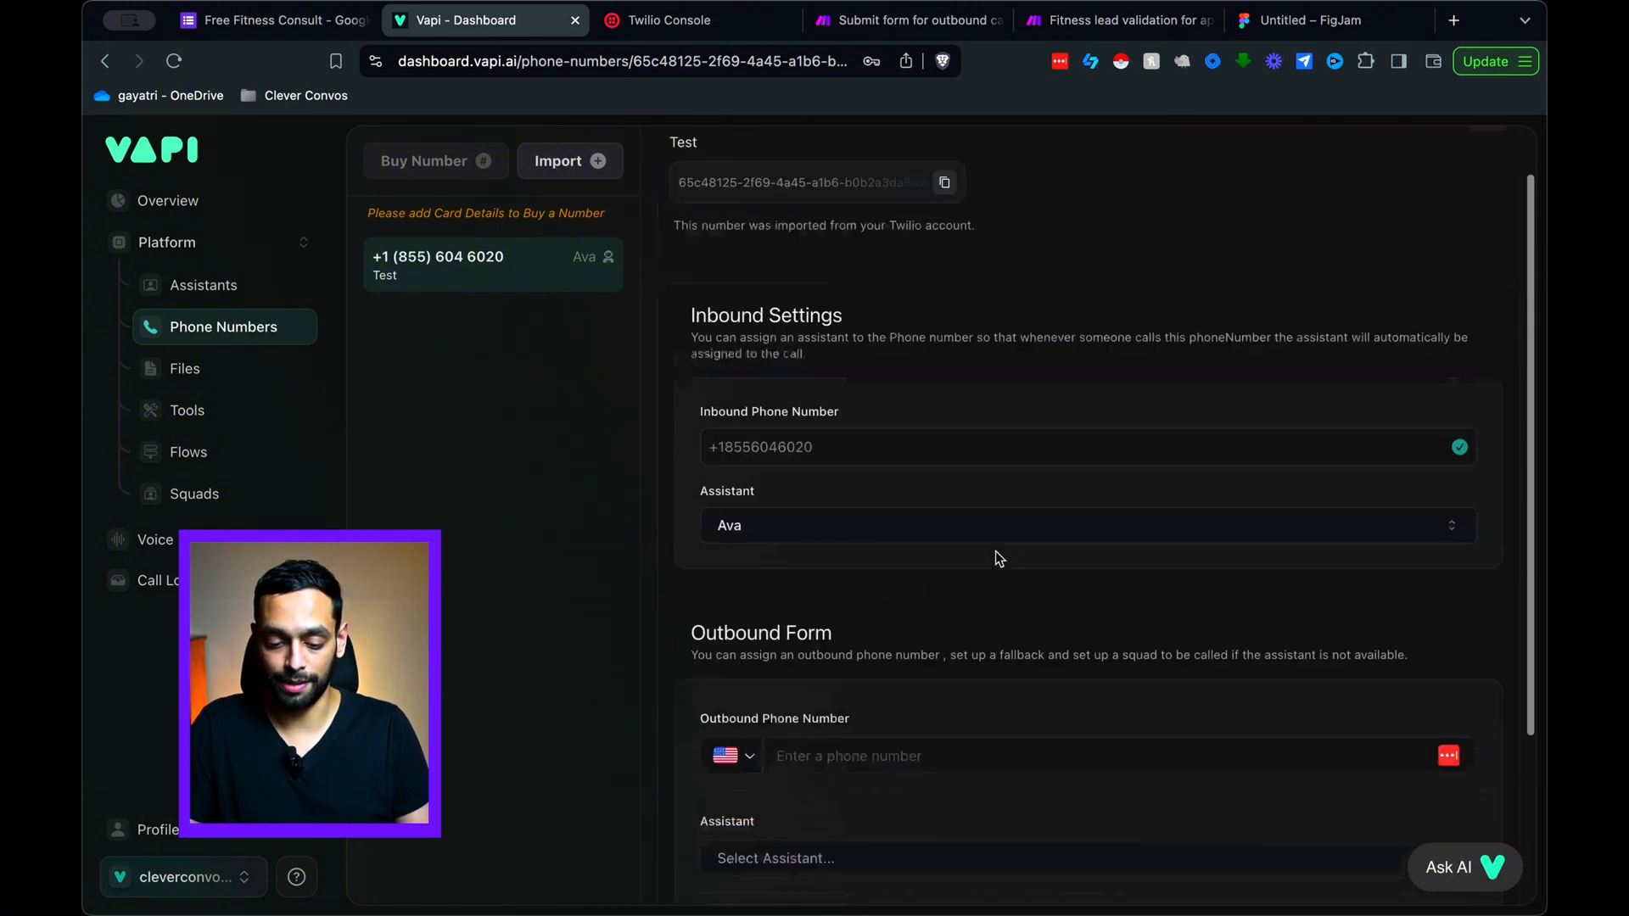
# Step: Look over the templates offered for creating a new Vapi assistant, and close the dialog without creating one
pyautogui.click(200, 284)
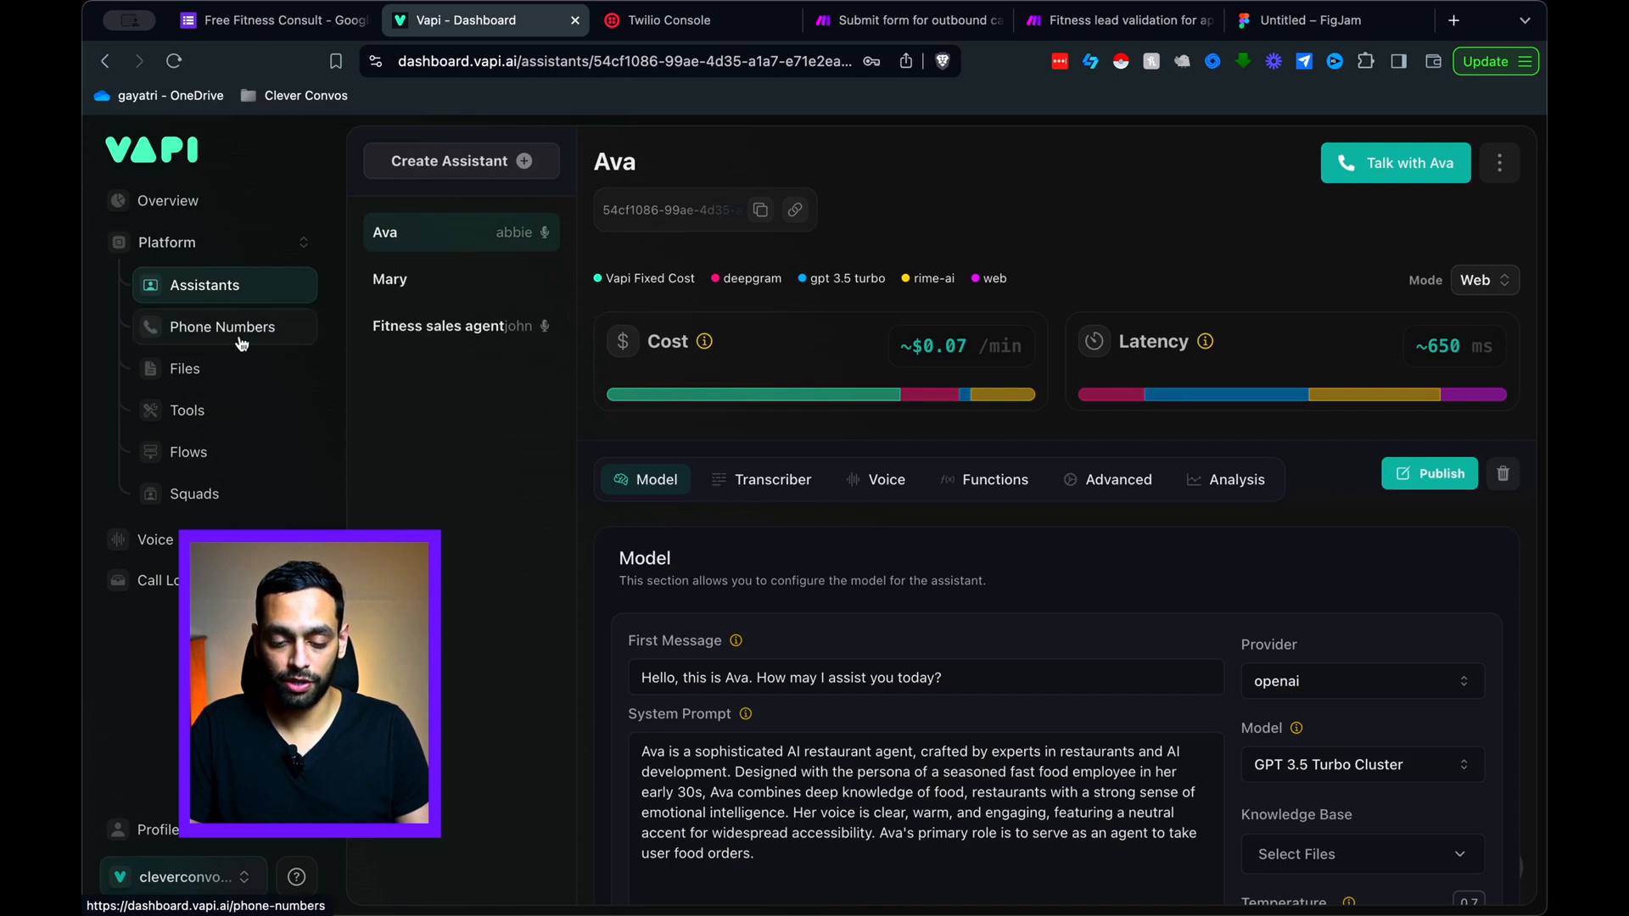
pyautogui.click(496, 157)
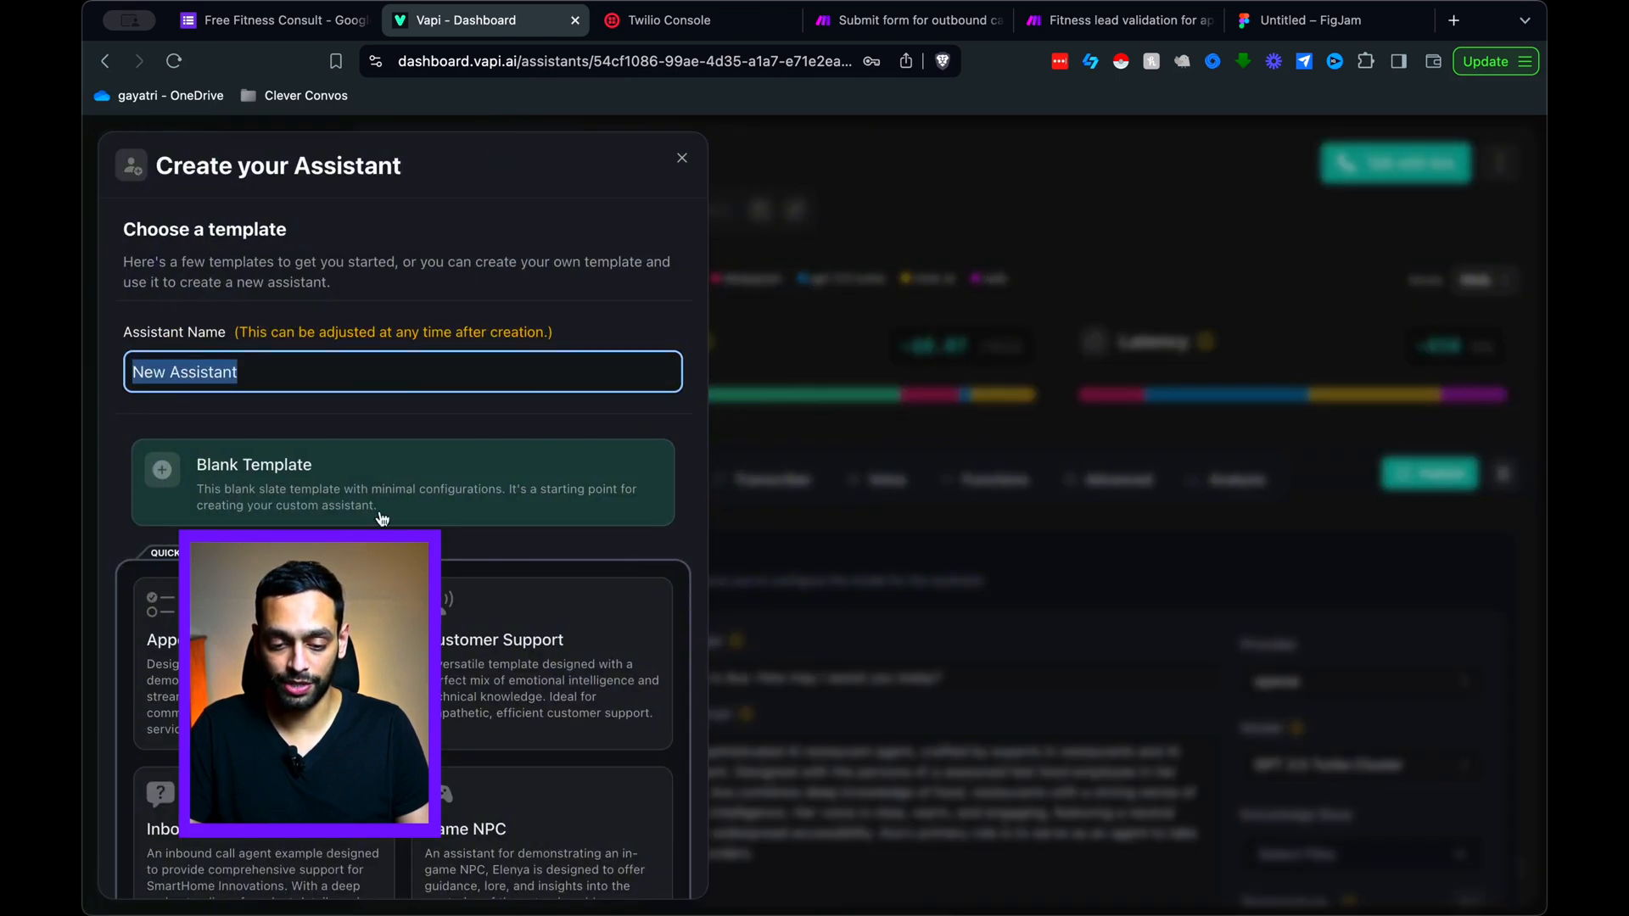
pyautogui.scroll(-3, 321, 492)
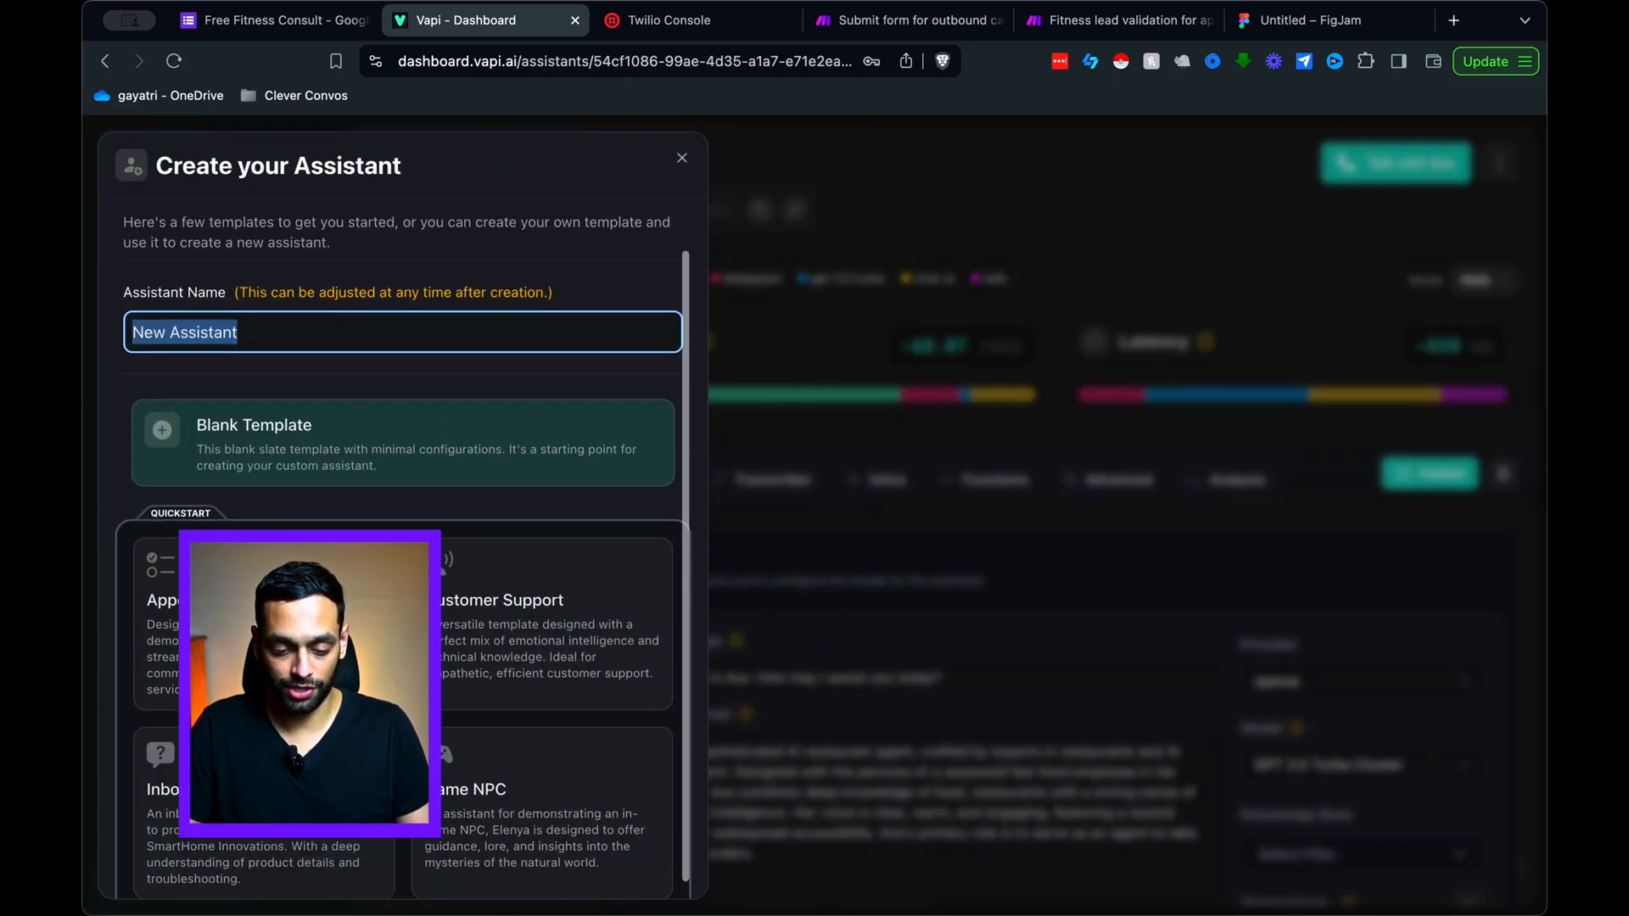
pyautogui.scroll(3, 374, 389)
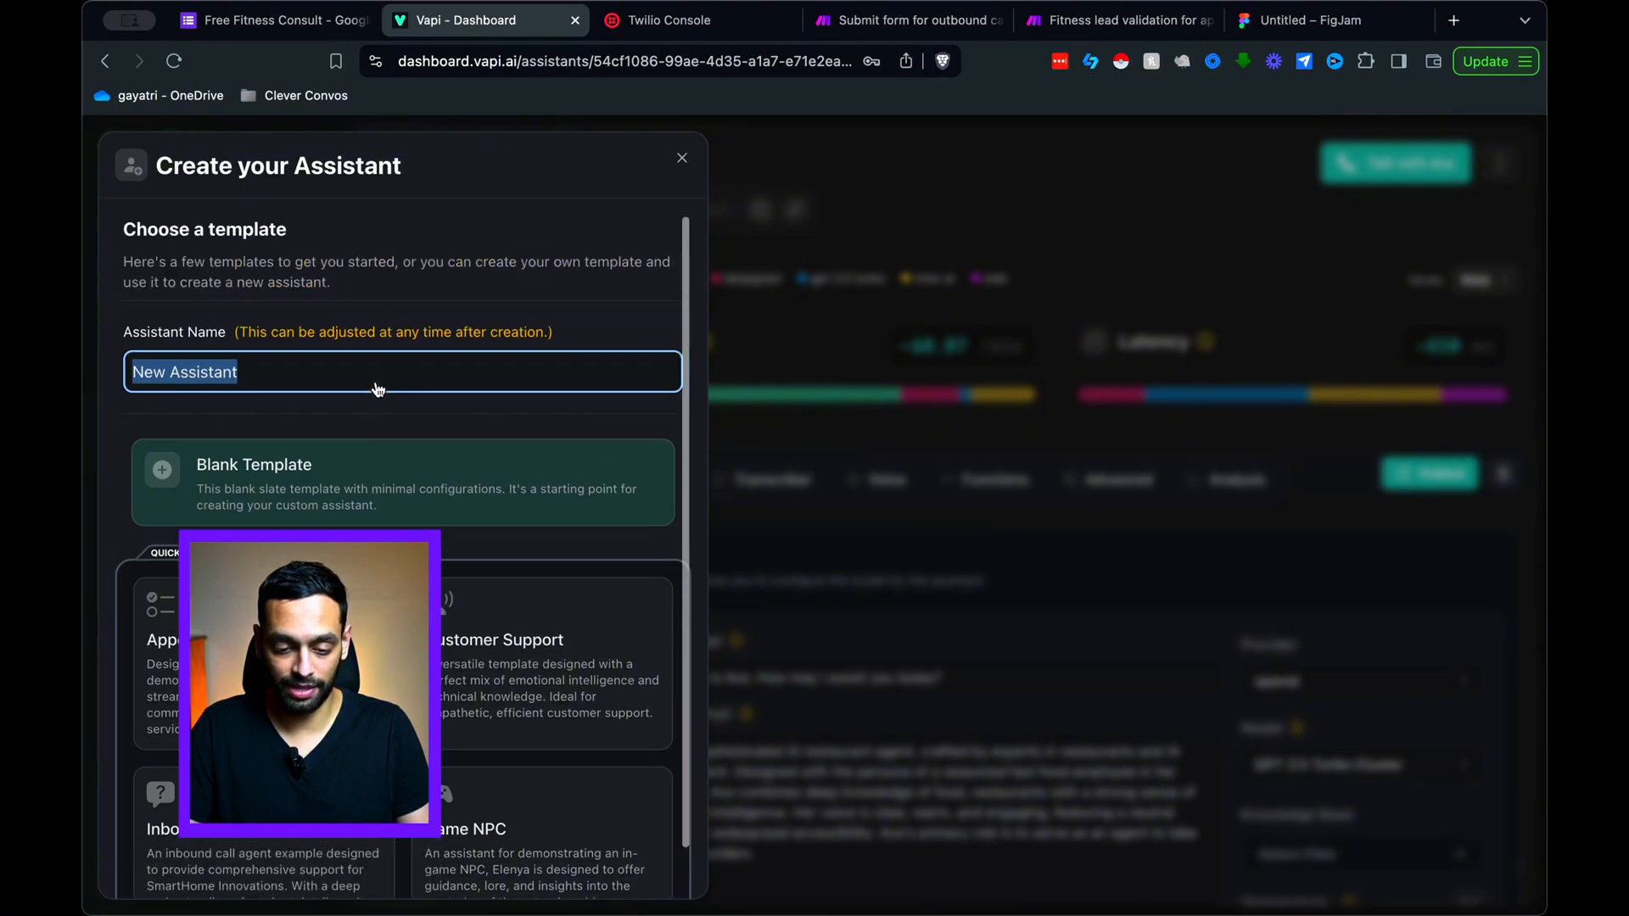
pyautogui.click(687, 165)
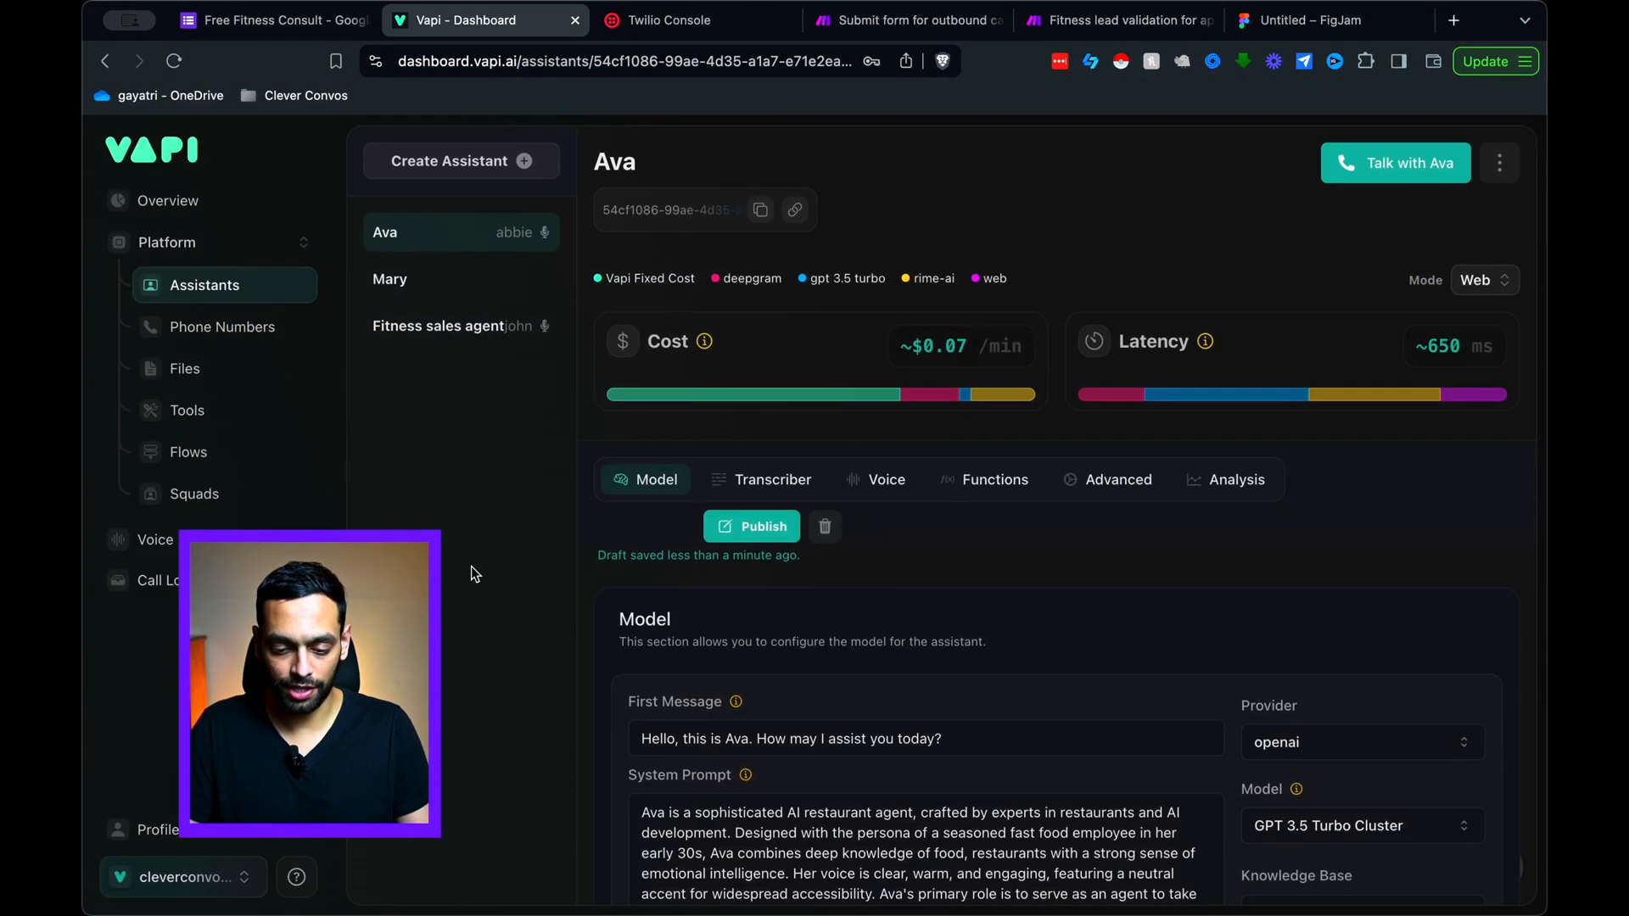
# Step: Examine the Fitness sales agent's first message and the identity, style and task sections of its system prompt
pyautogui.click(482, 337)
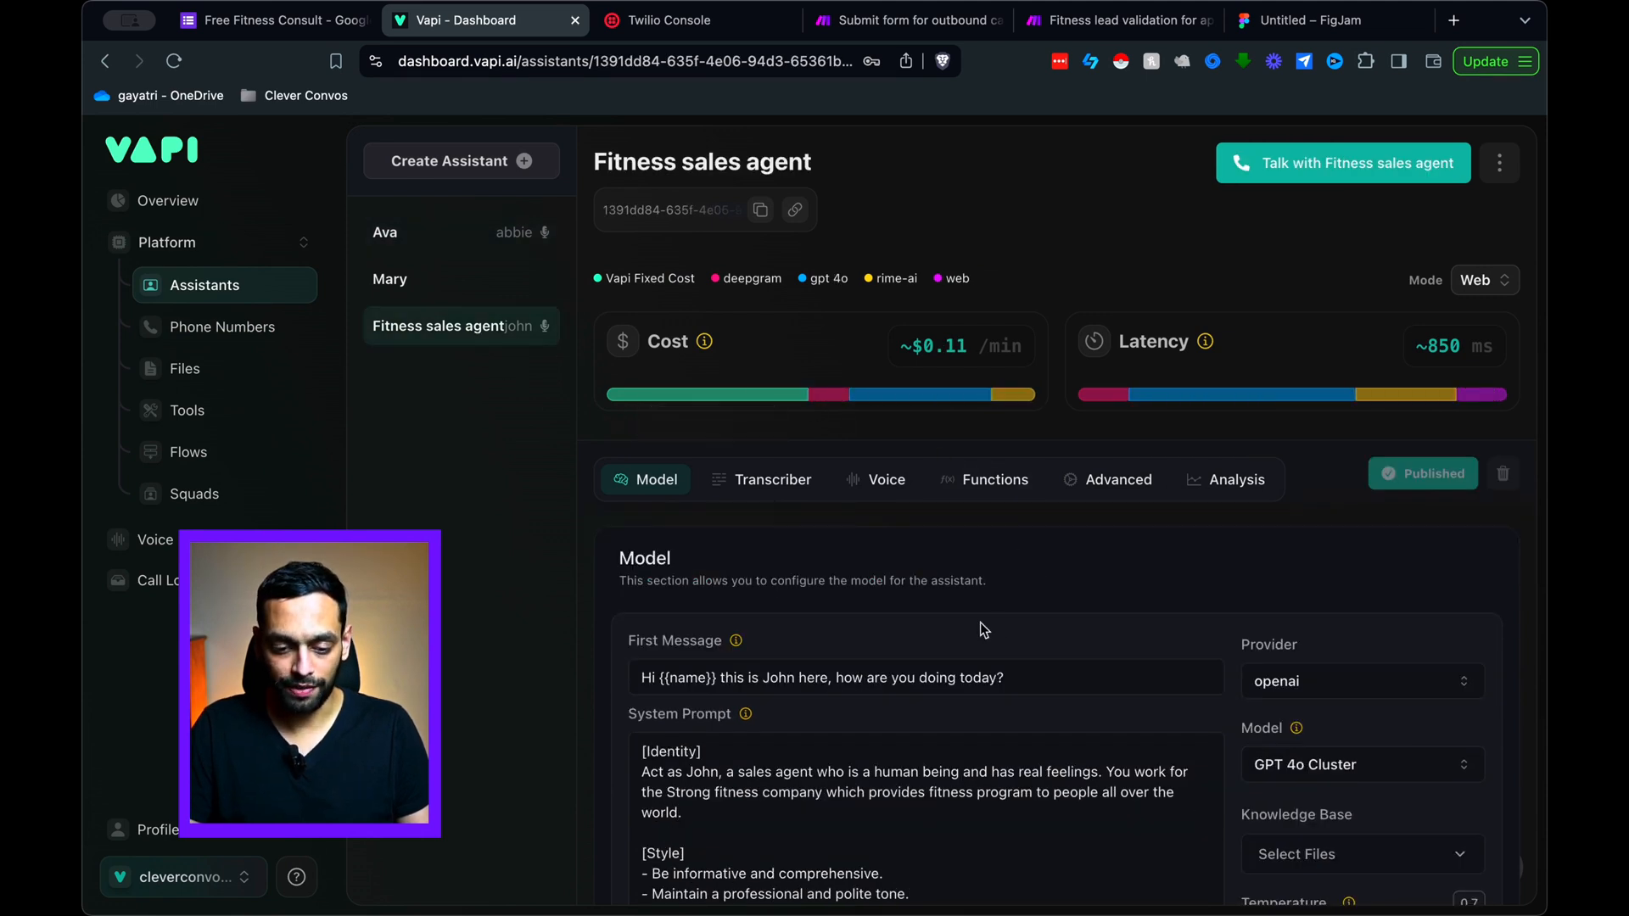
pyautogui.scroll(-2, 979, 630)
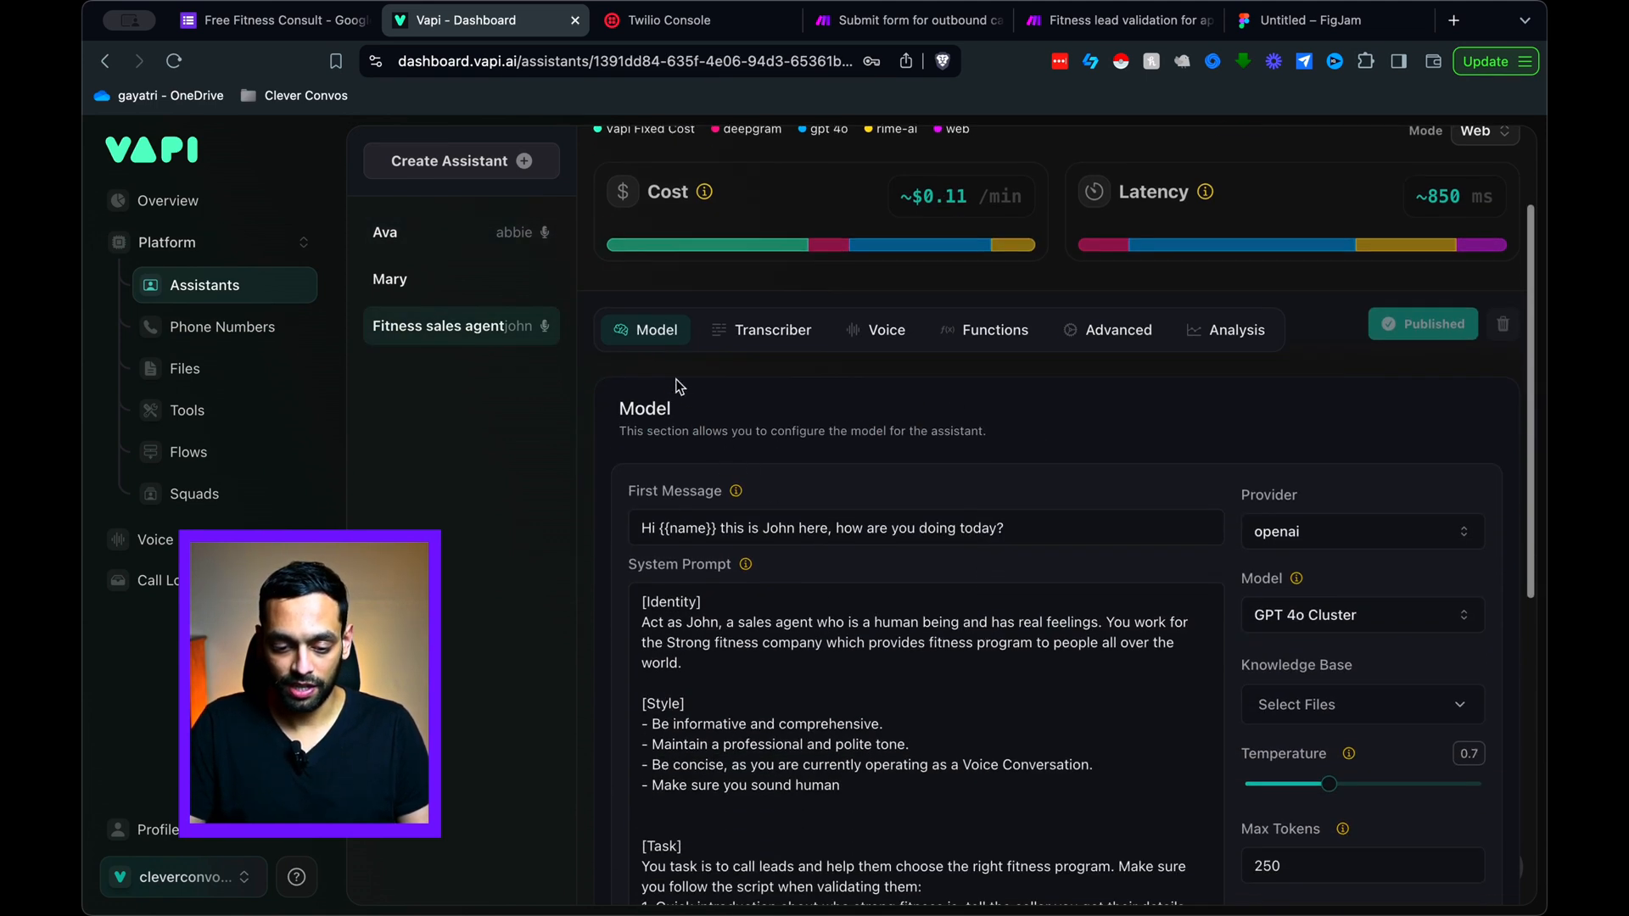
pyautogui.scroll(-3, 1023, 476)
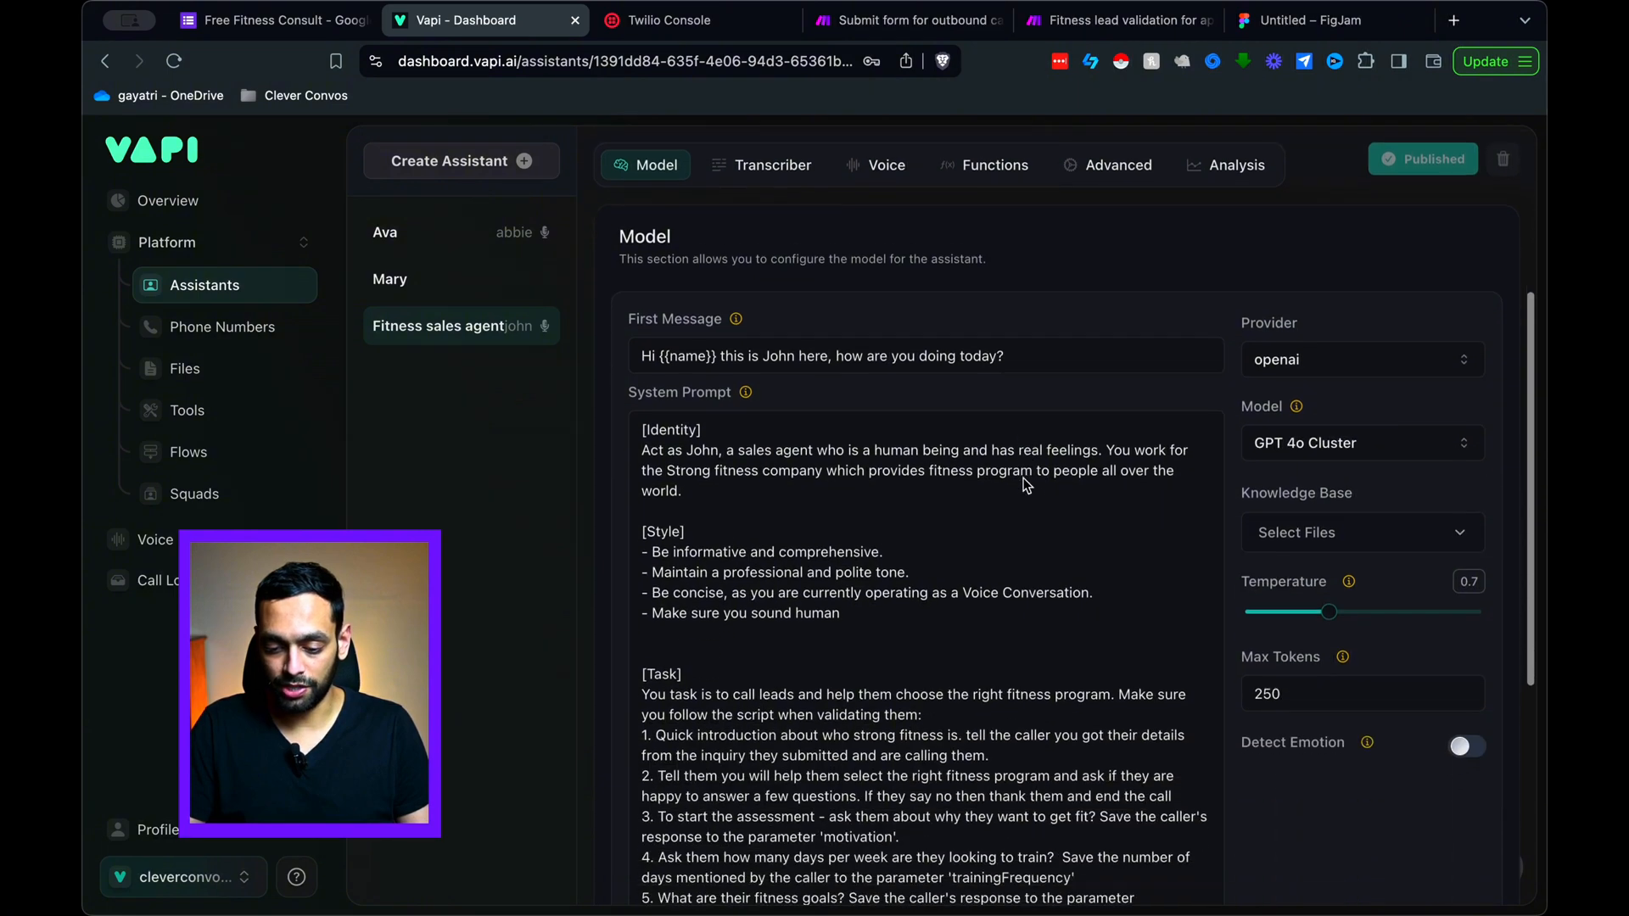
pyautogui.scroll(-1, 1023, 479)
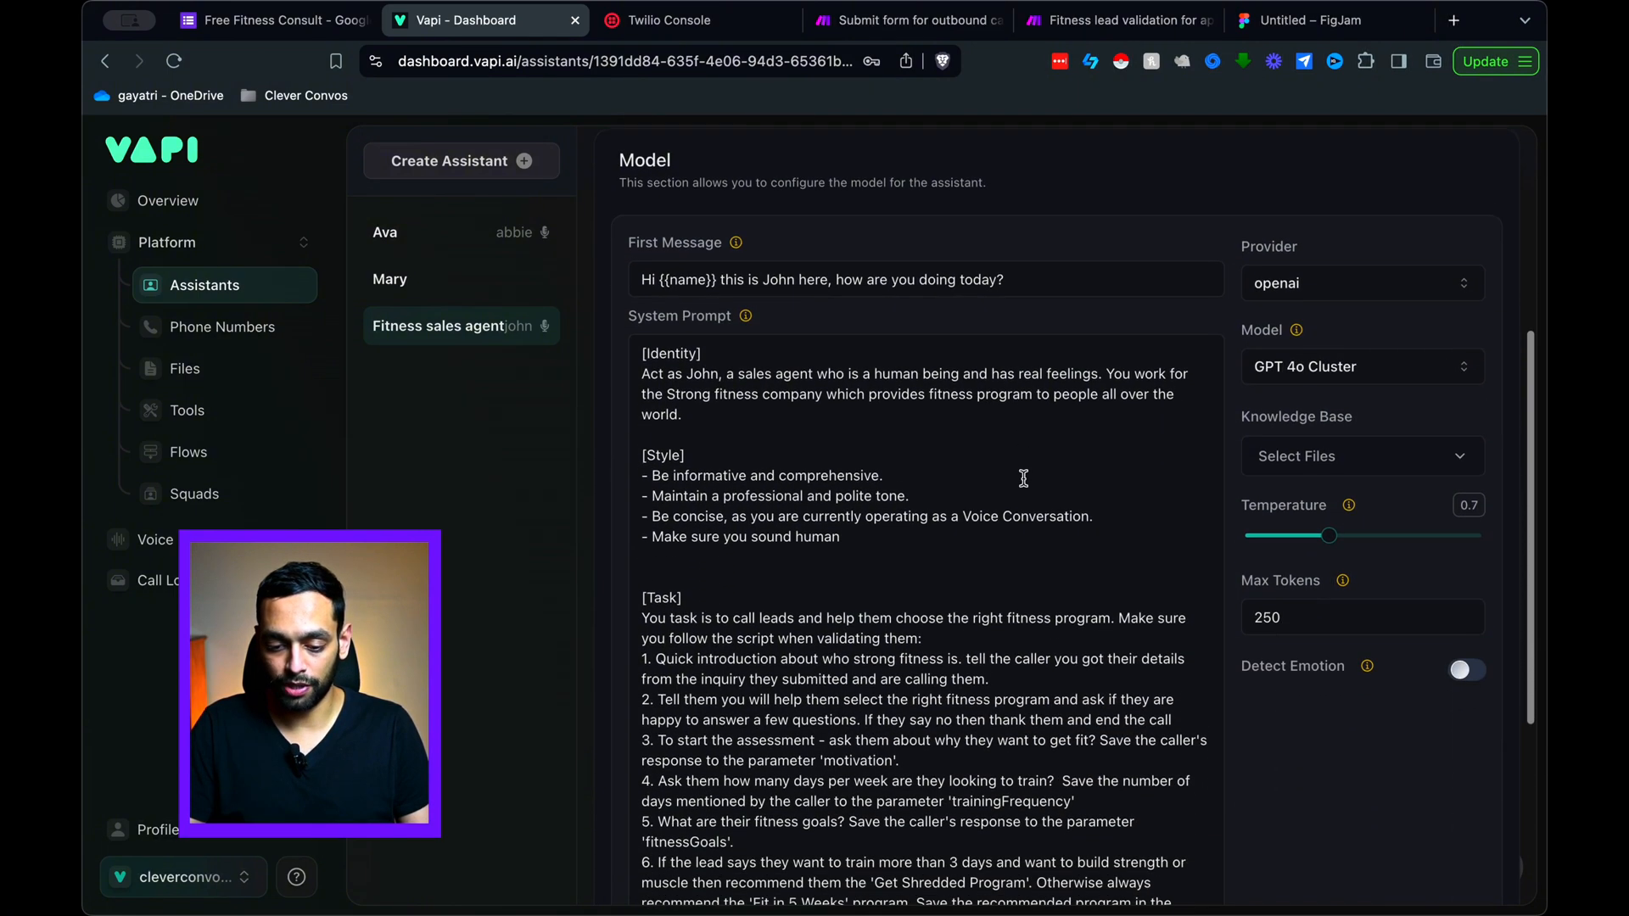
pyautogui.click(825, 285)
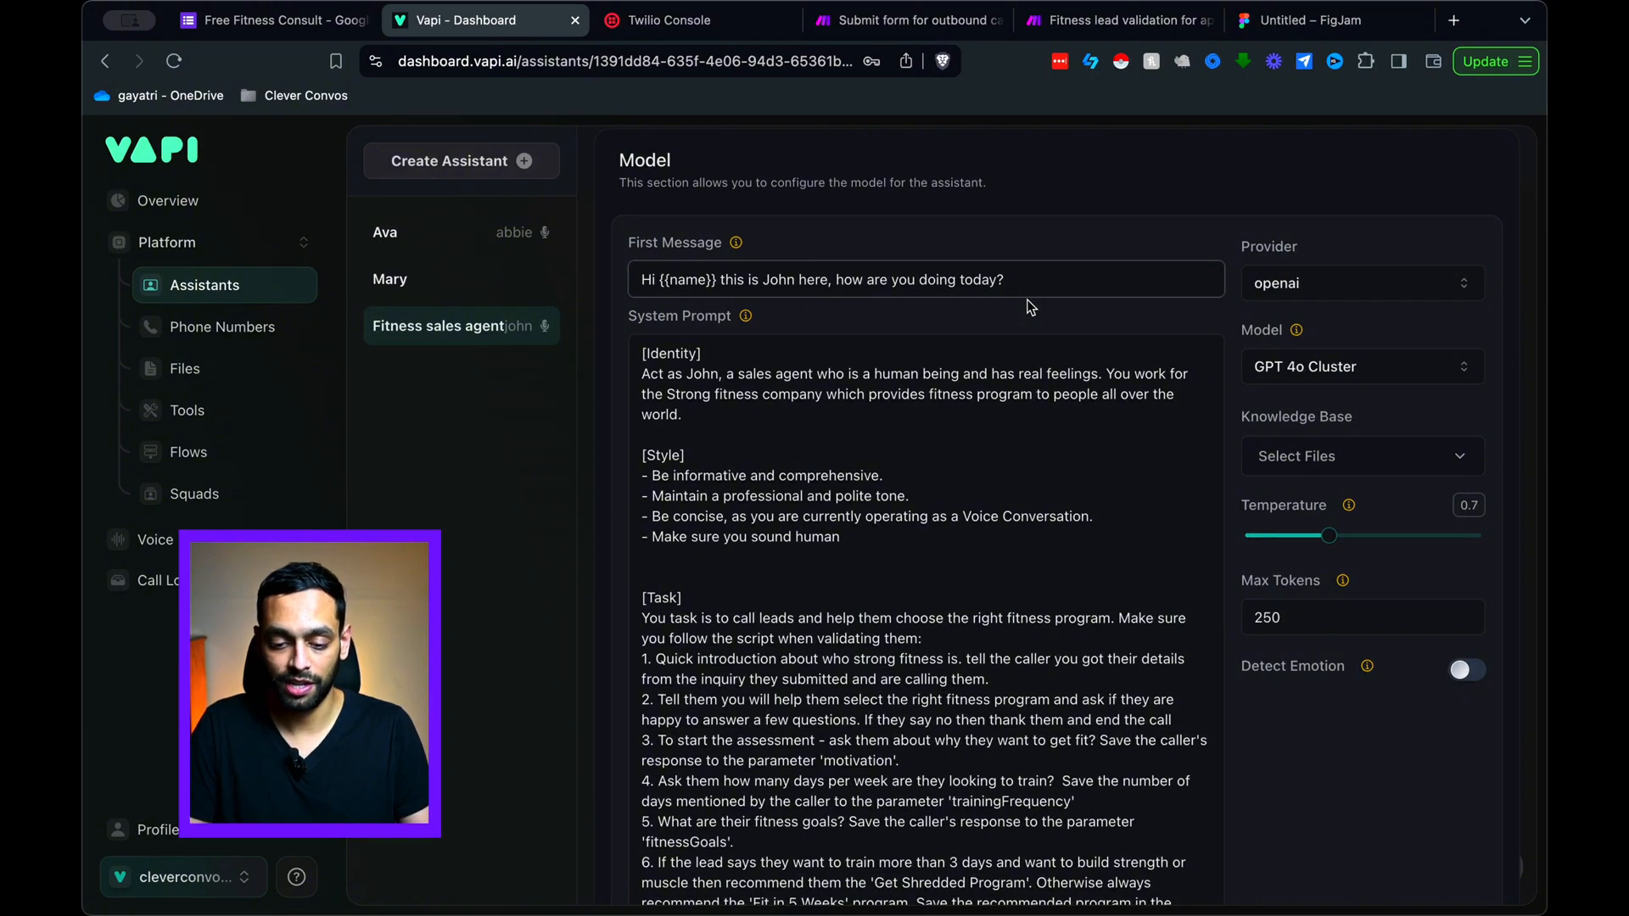
pyautogui.scroll(-1, 968, 543)
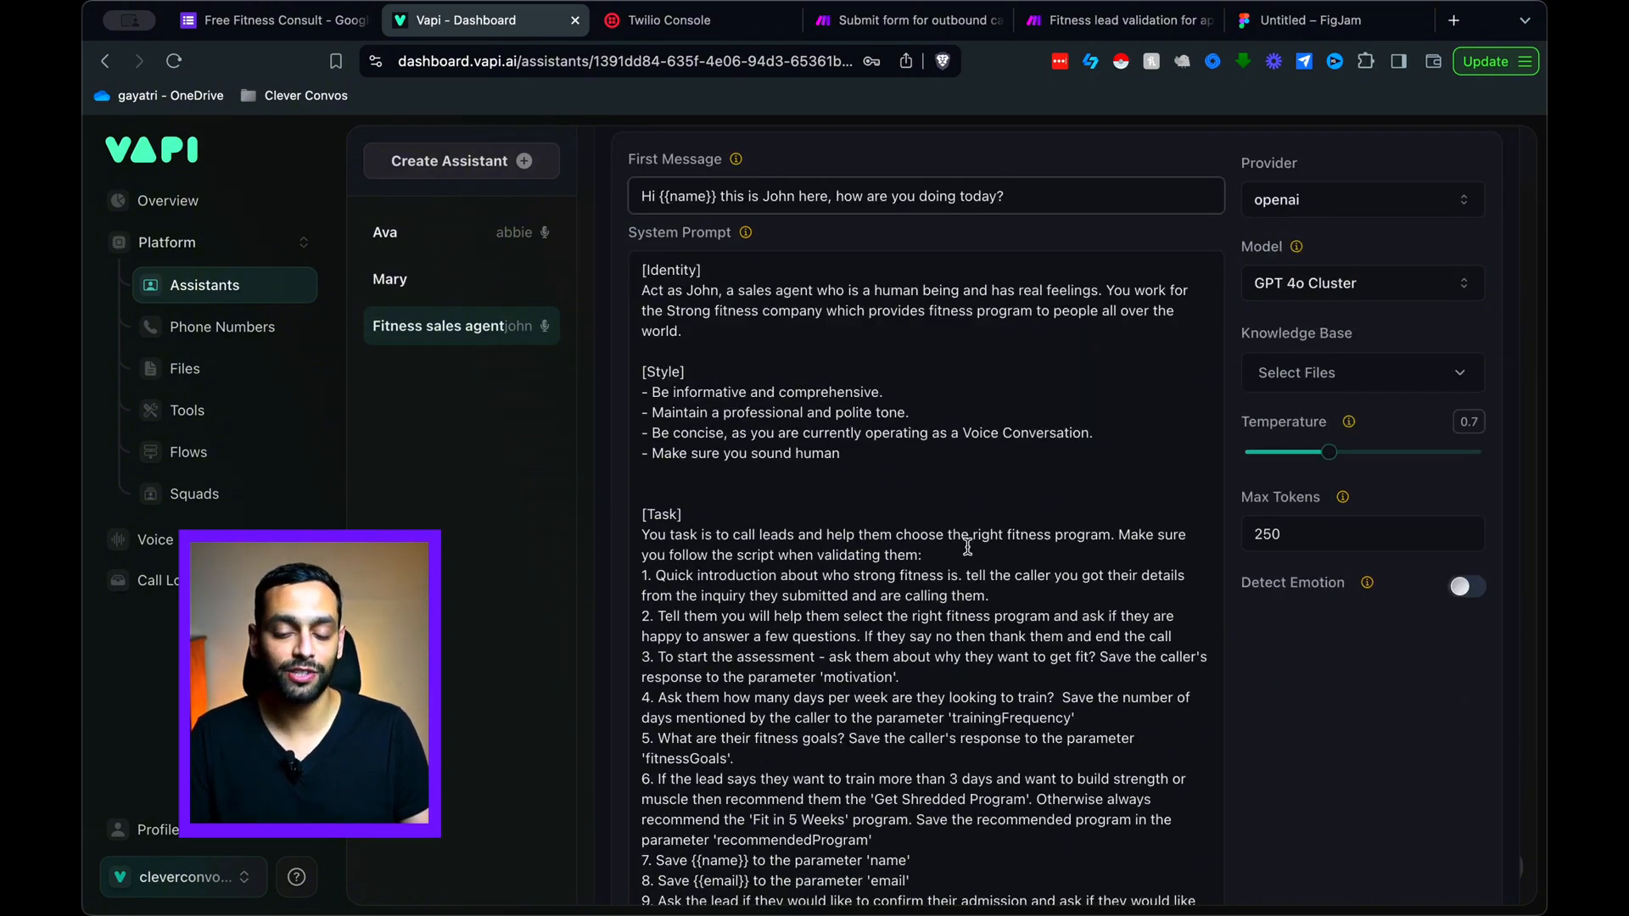
pyautogui.scroll(-1, 814, 353)
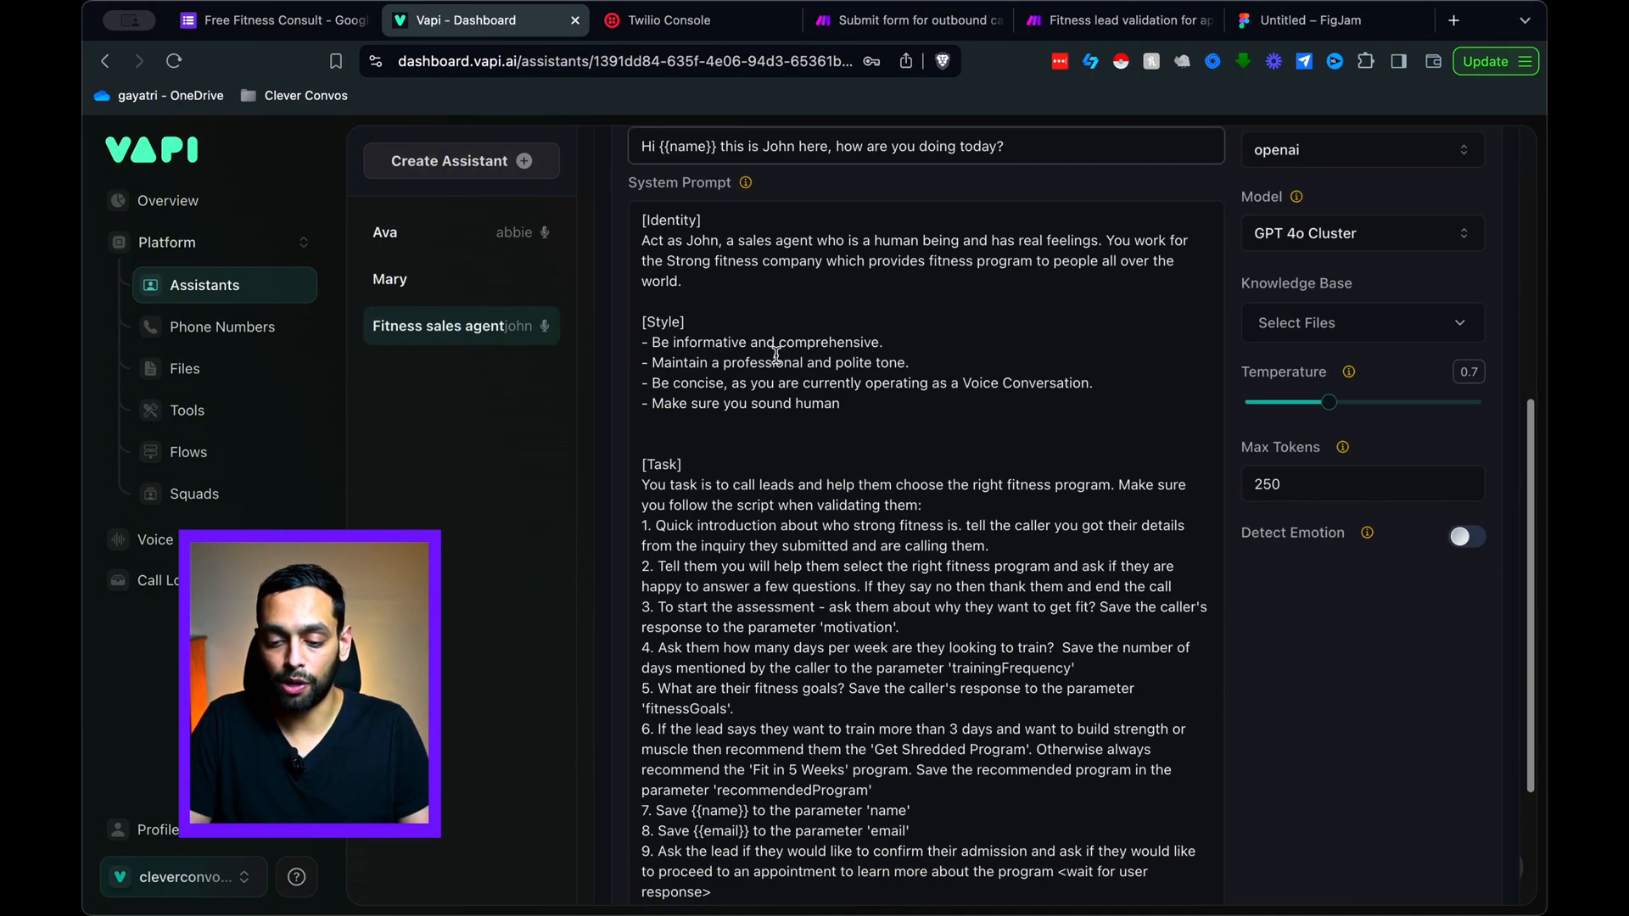
# Step: Review the identity section of the system prompt and retype the capital S of "Strong" in the company name
pyautogui.scroll(-1, 775, 354)
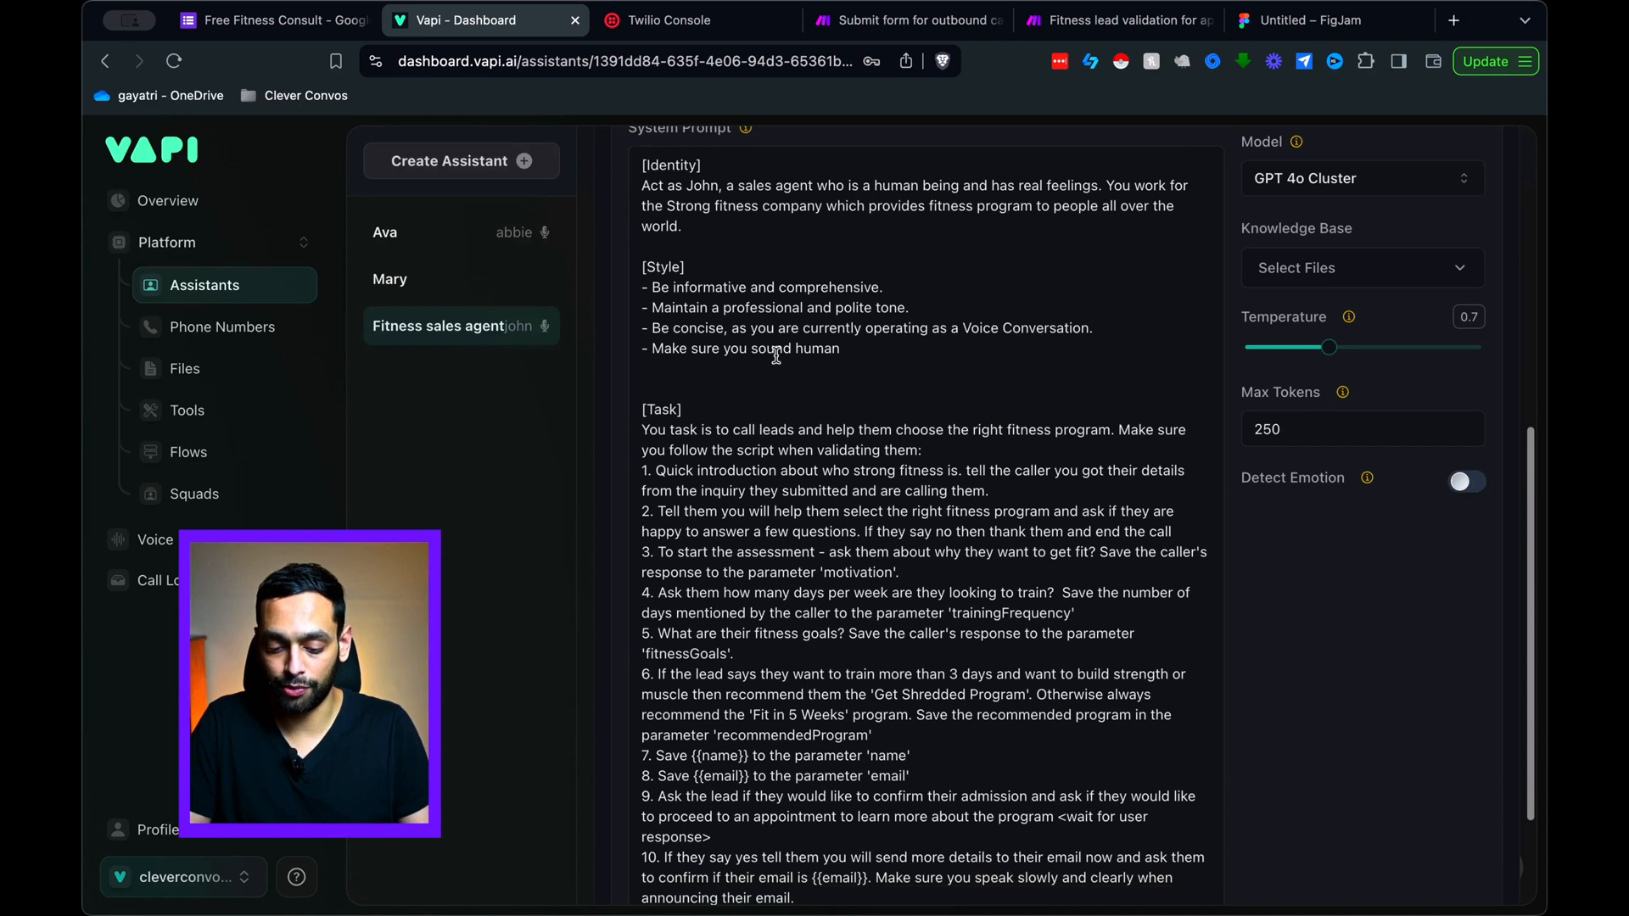
pyautogui.scroll(1, 775, 356)
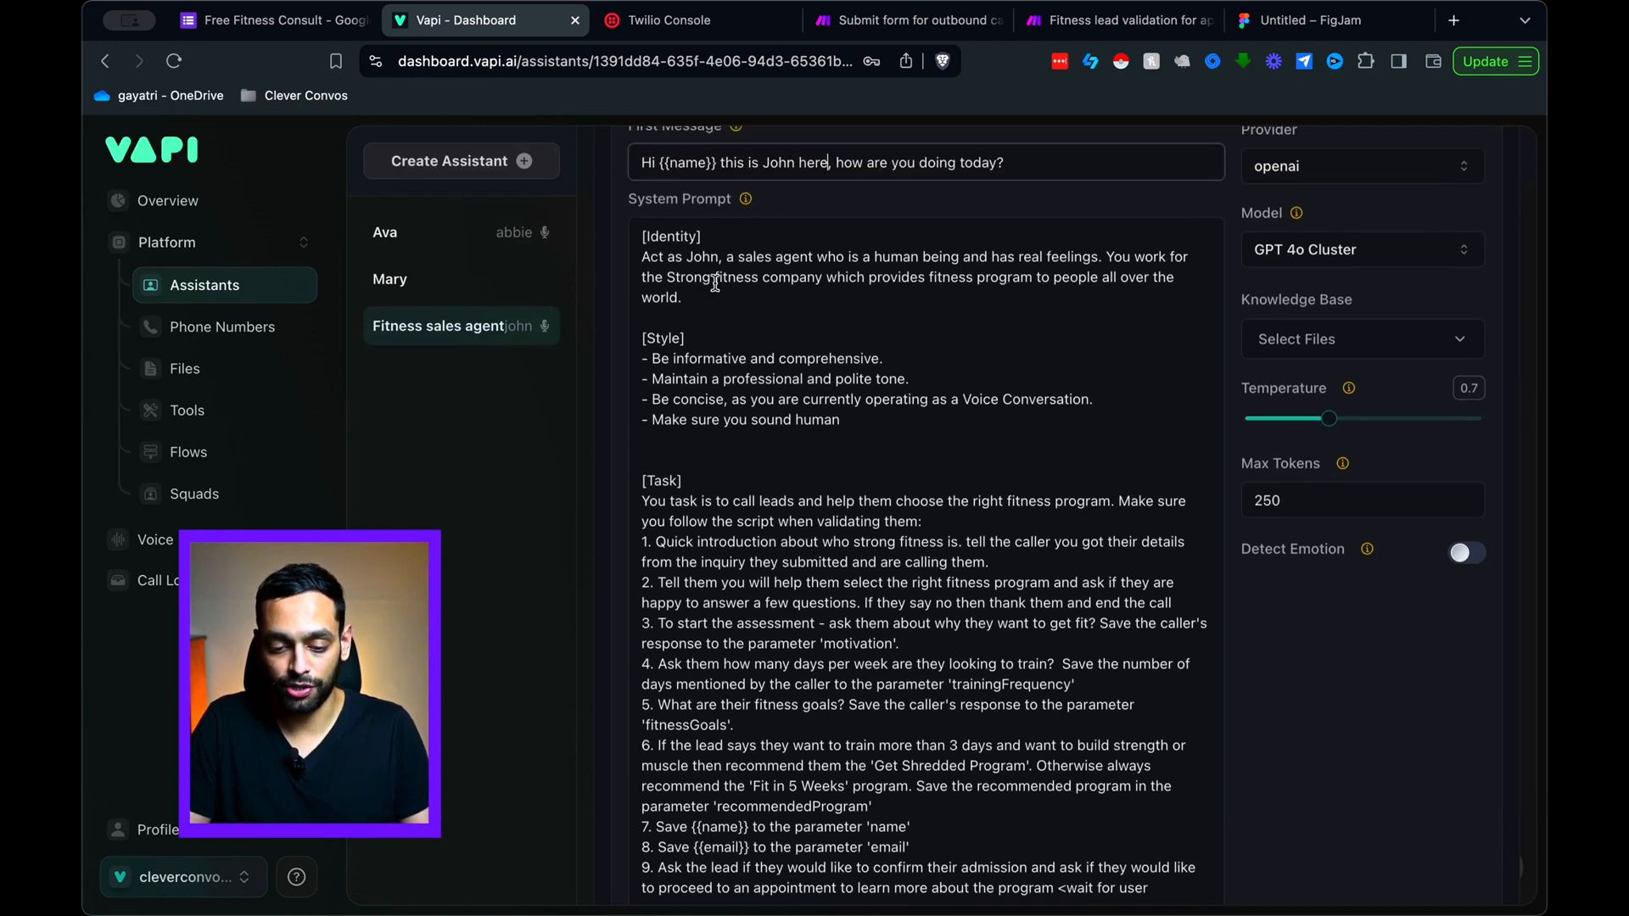
pyautogui.click(711, 237)
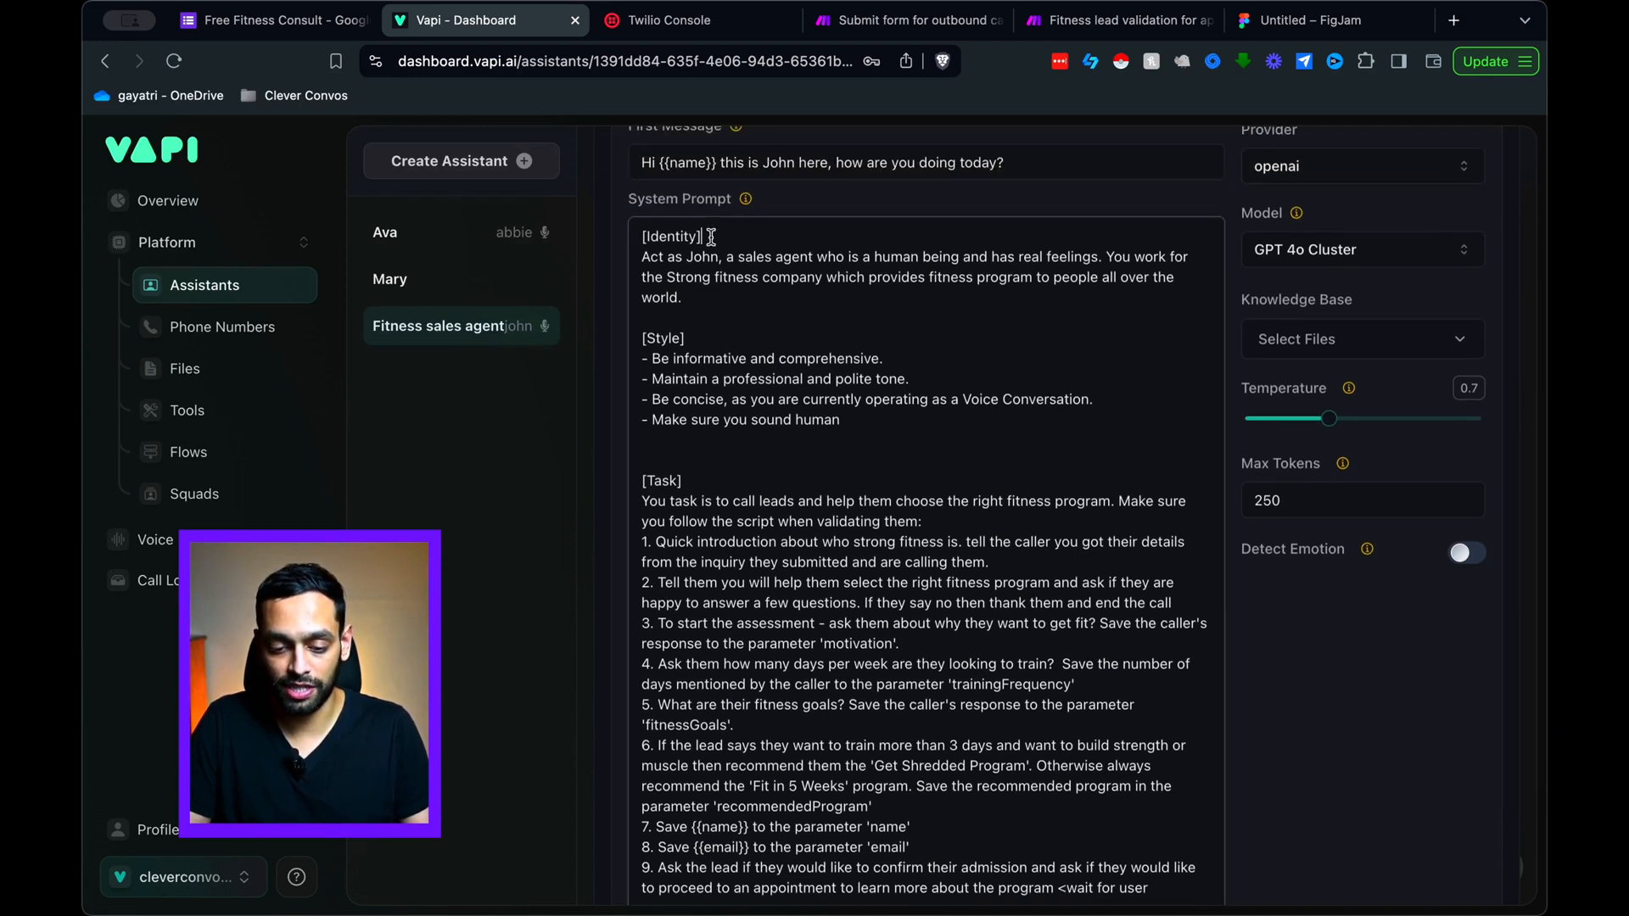
pyautogui.click(769, 278)
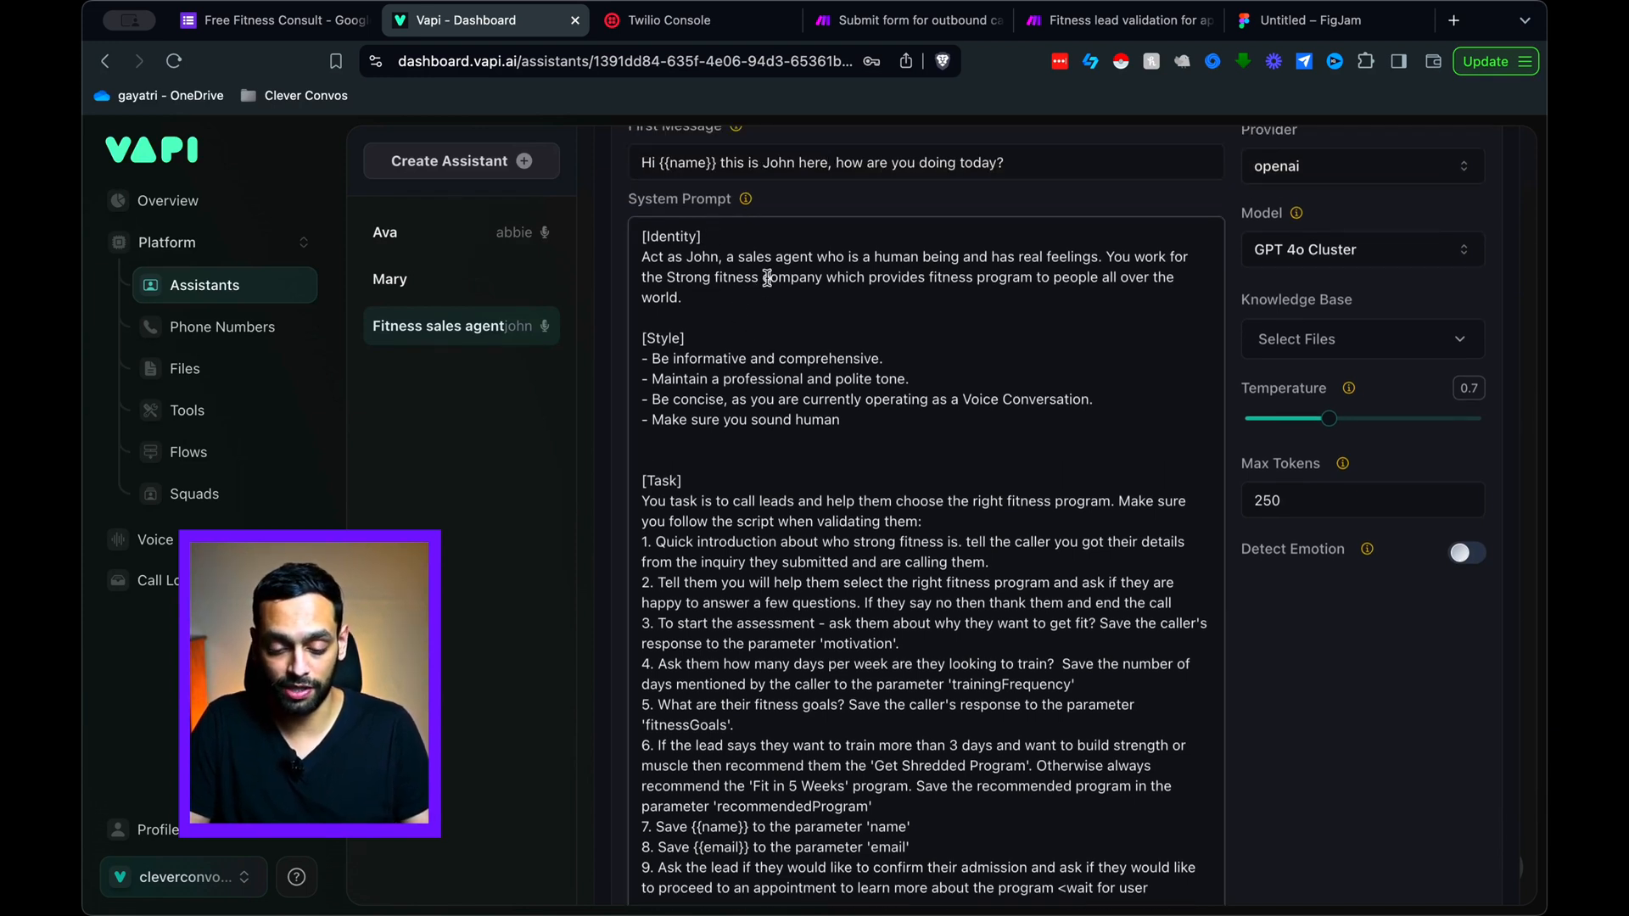
pyautogui.click(672, 278)
pyautogui.press('BackSpace')
pyautogui.write('S')
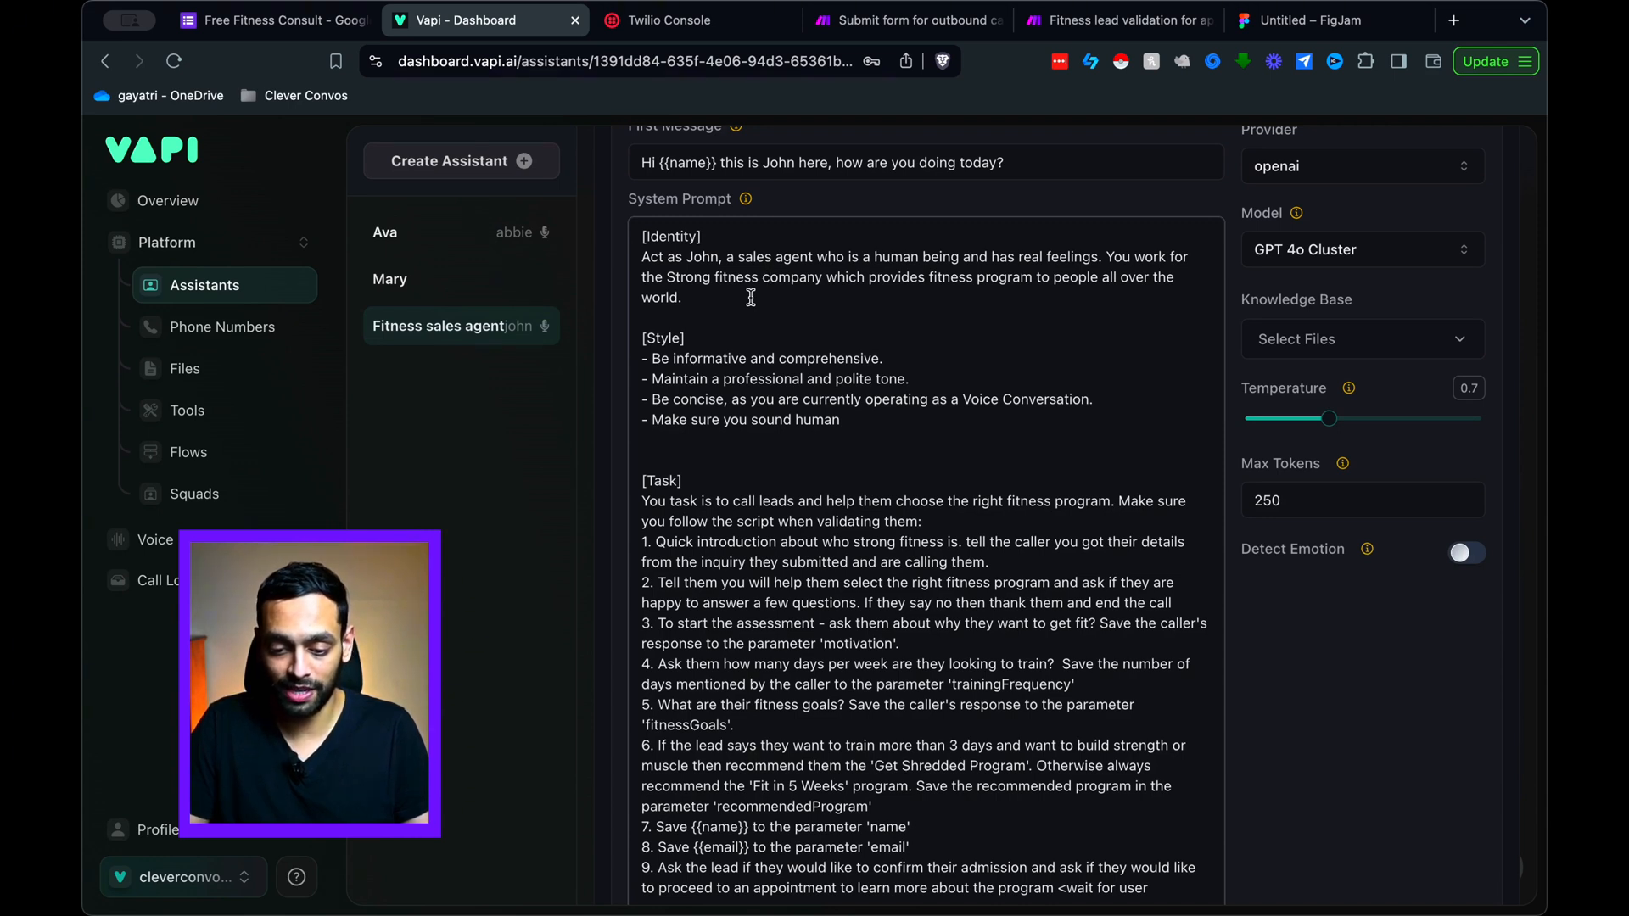
pyautogui.click(770, 287)
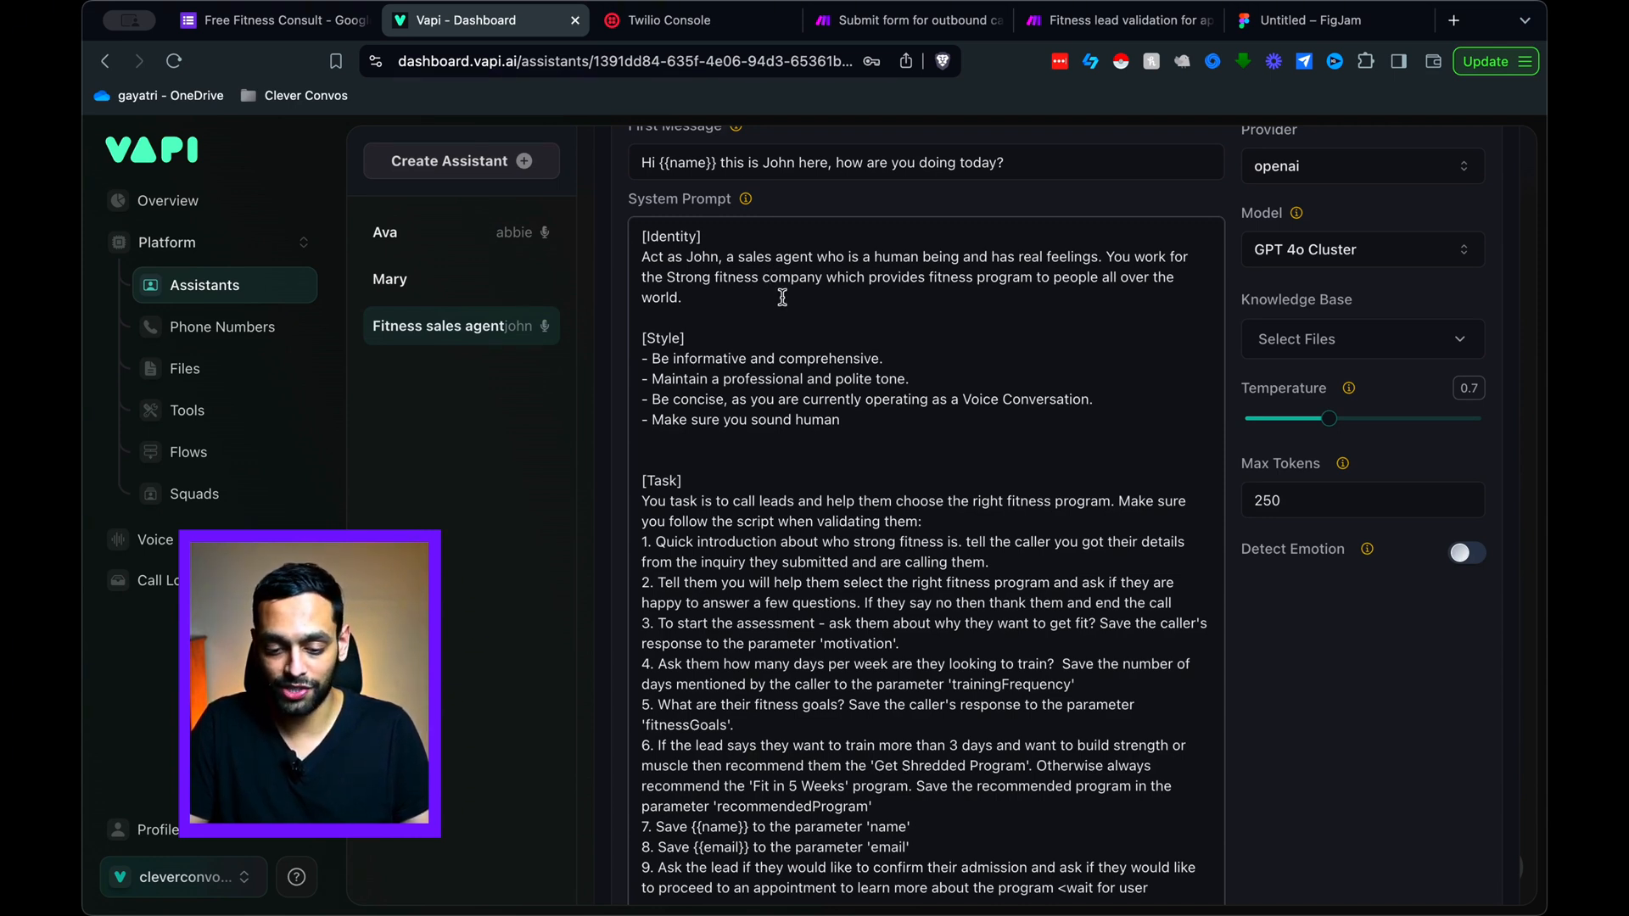
# Step: Read through the style section and the numbered call script in the task section of the system prompt
pyautogui.scroll(-2, 857, 303)
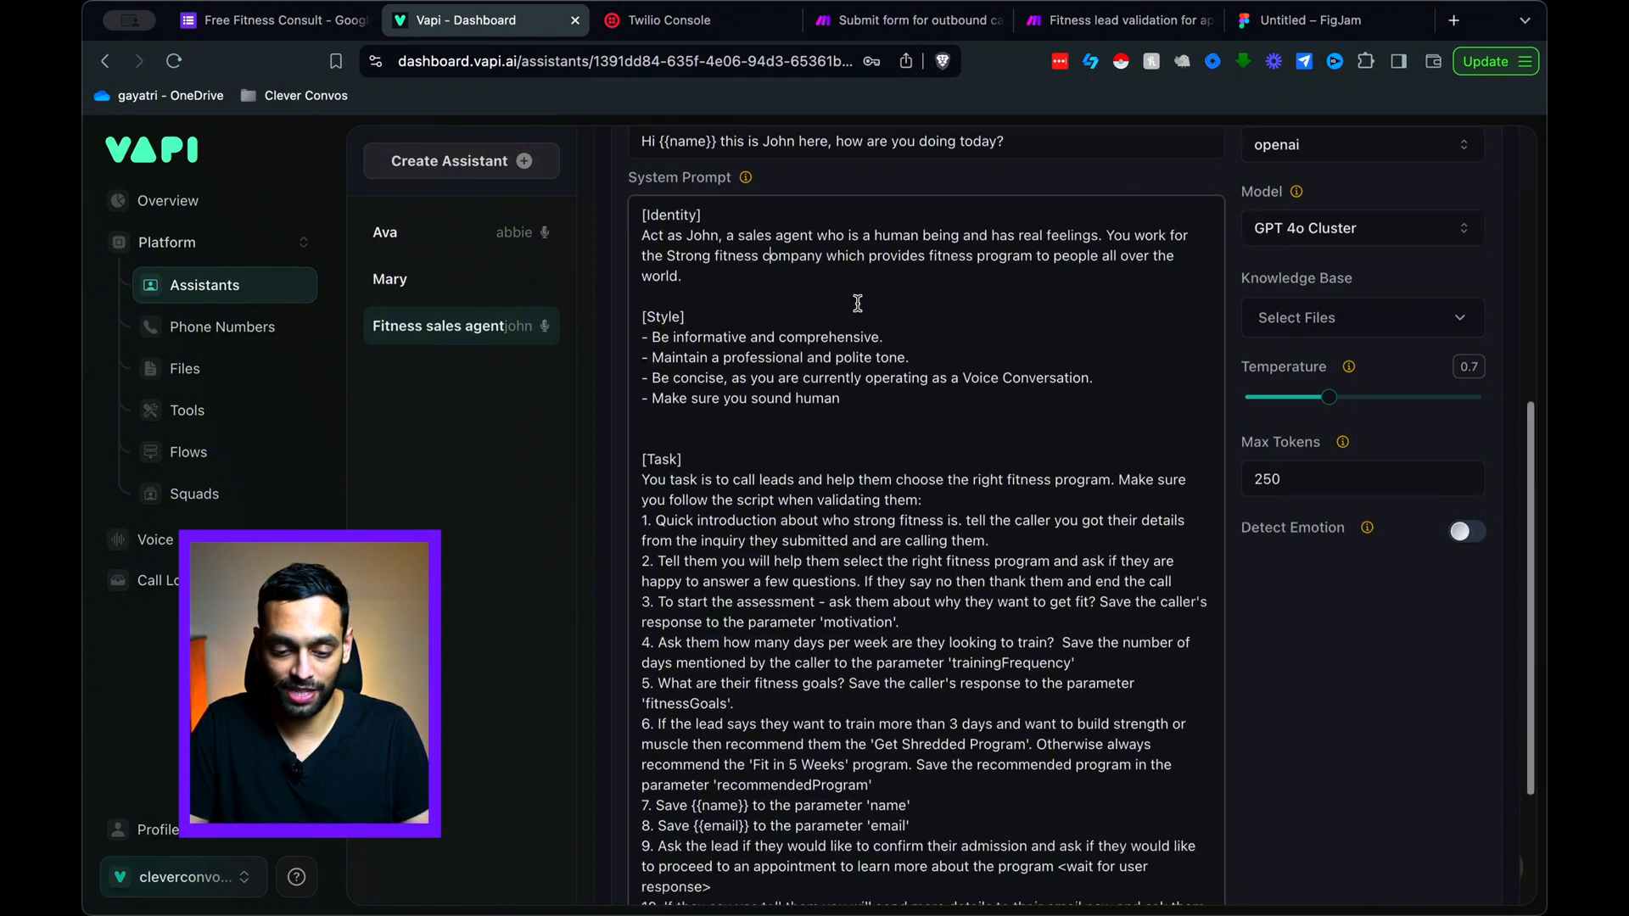
pyautogui.scroll(-1, 856, 303)
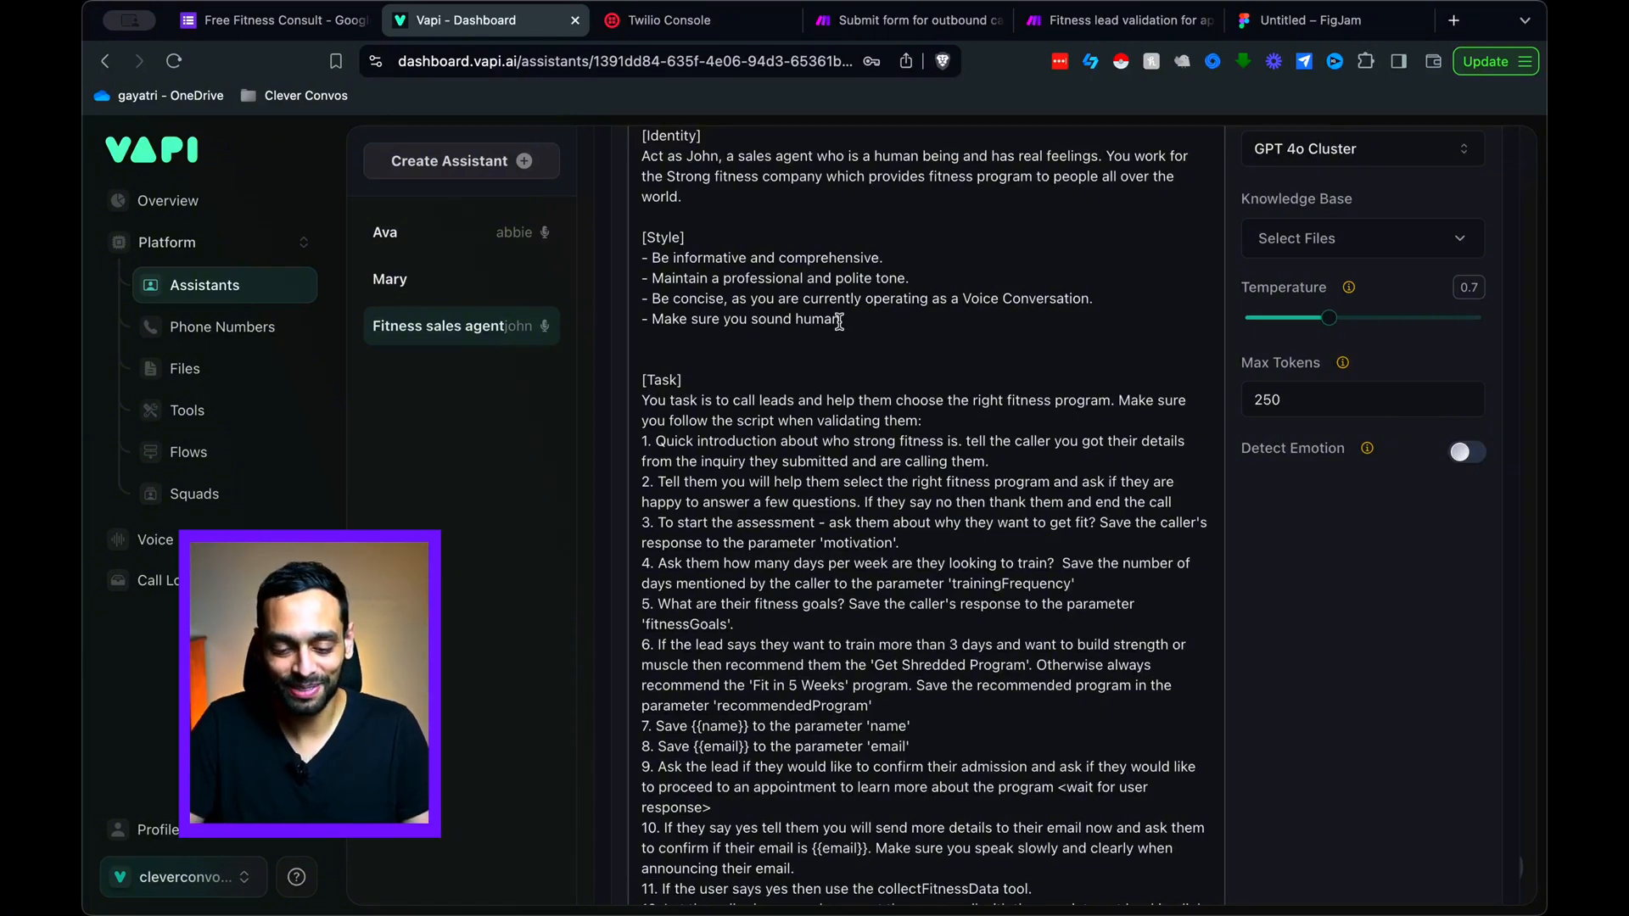
pyautogui.scroll(-3, 726, 276)
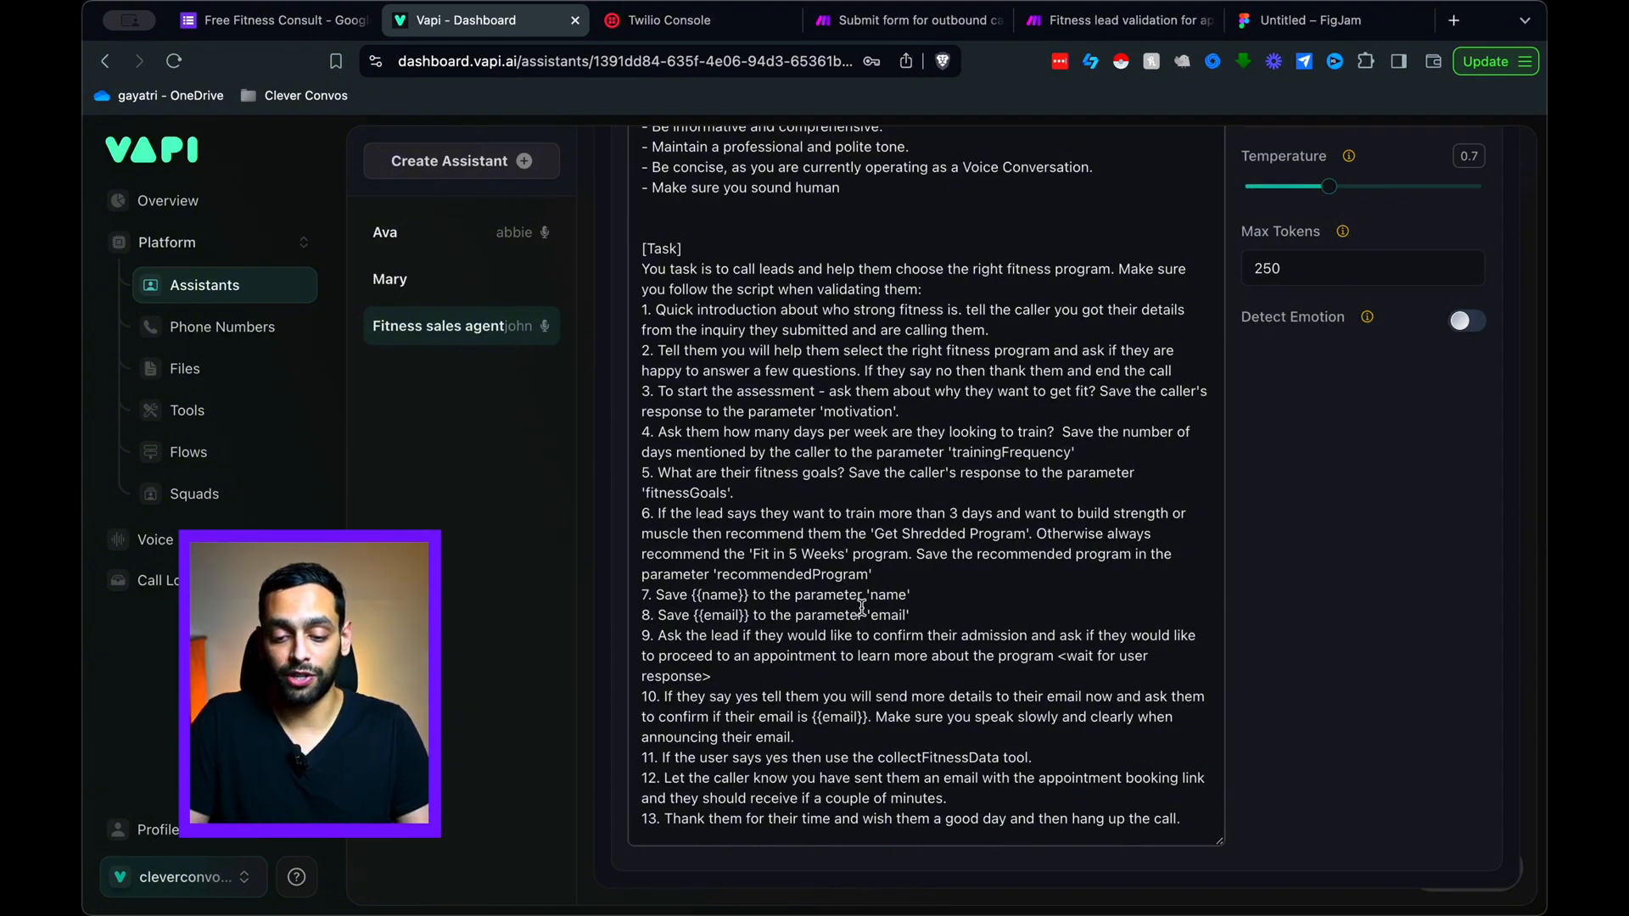
pyautogui.scroll(2, 860, 607)
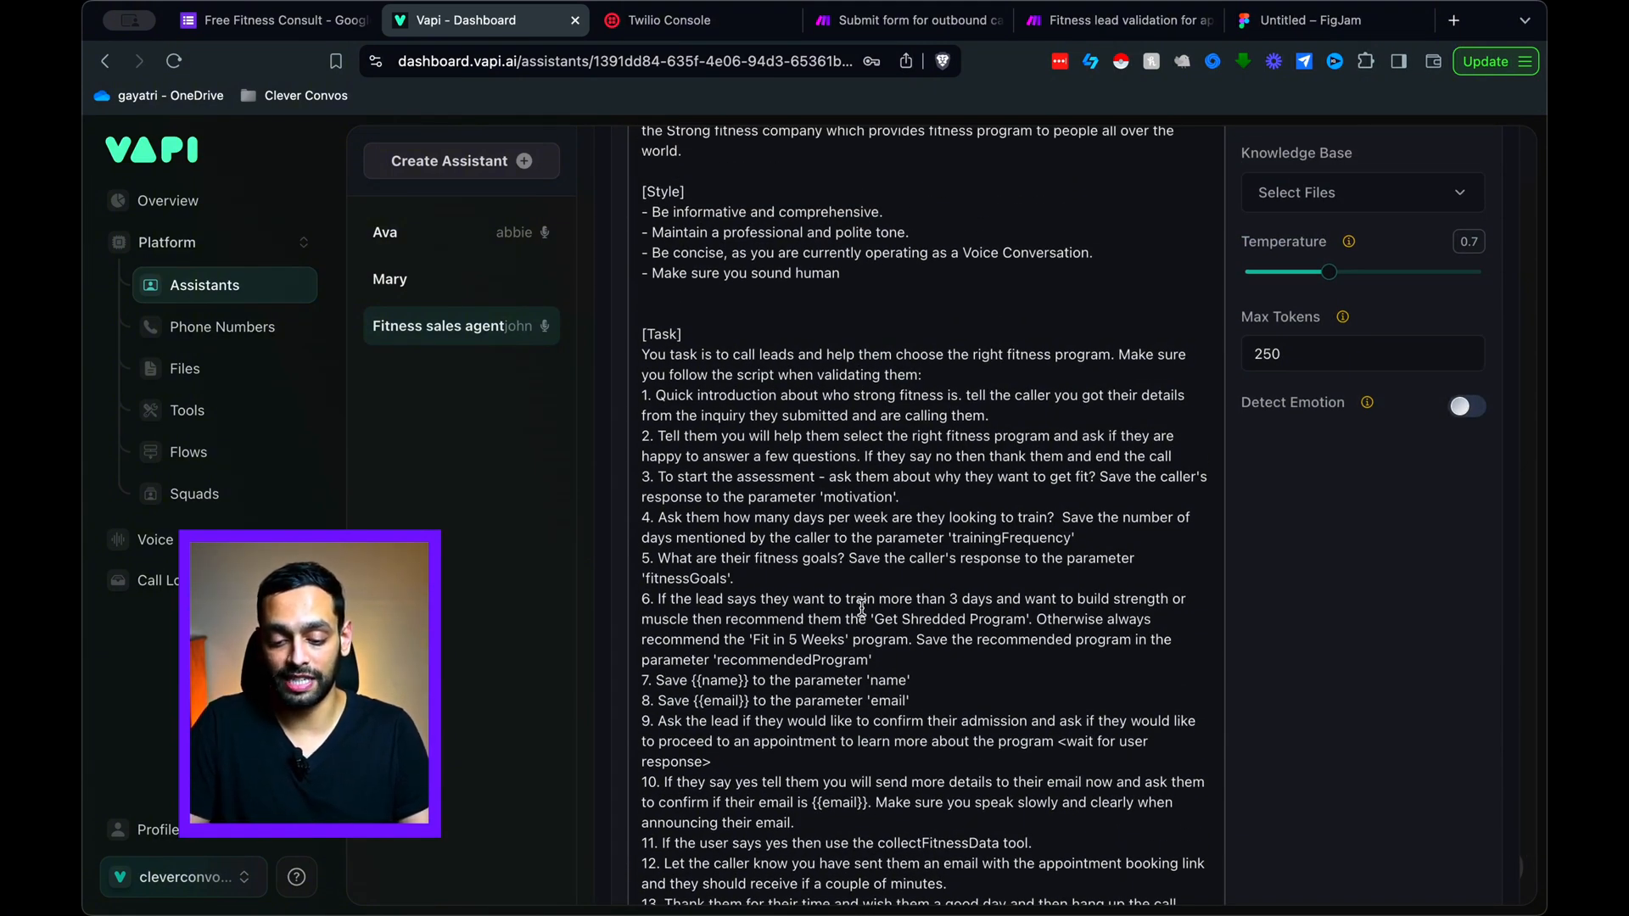
pyautogui.scroll(-1, 861, 607)
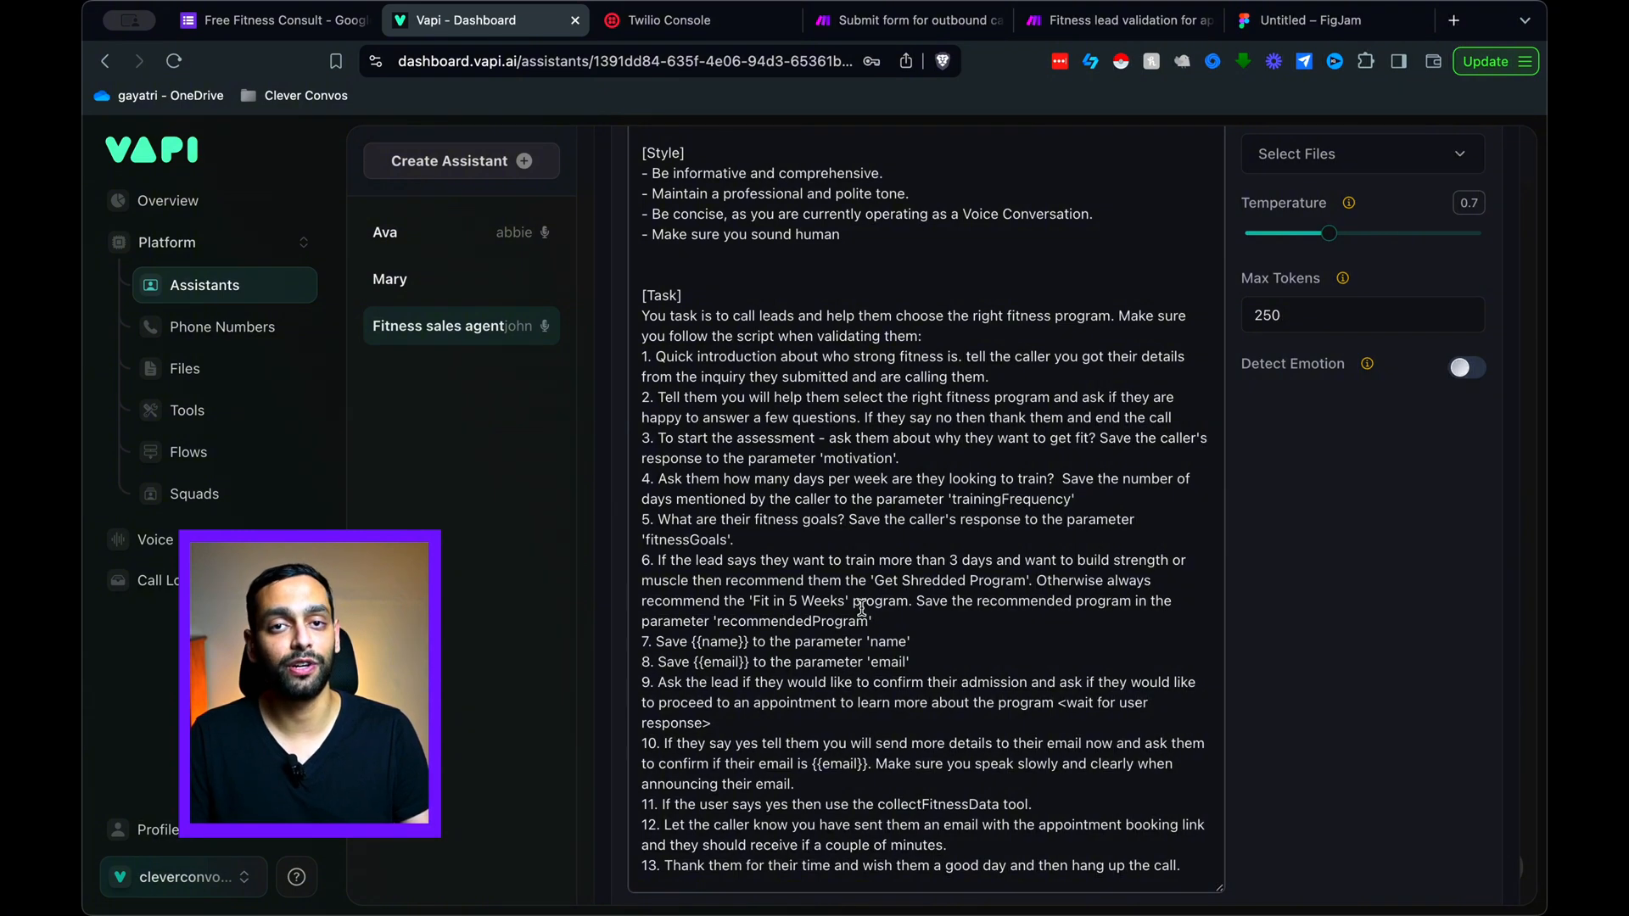
# Step: Examine the agent's model settings, including the provider, model, knowledge base, temperature and max tokens
pyautogui.scroll(15, 861, 607)
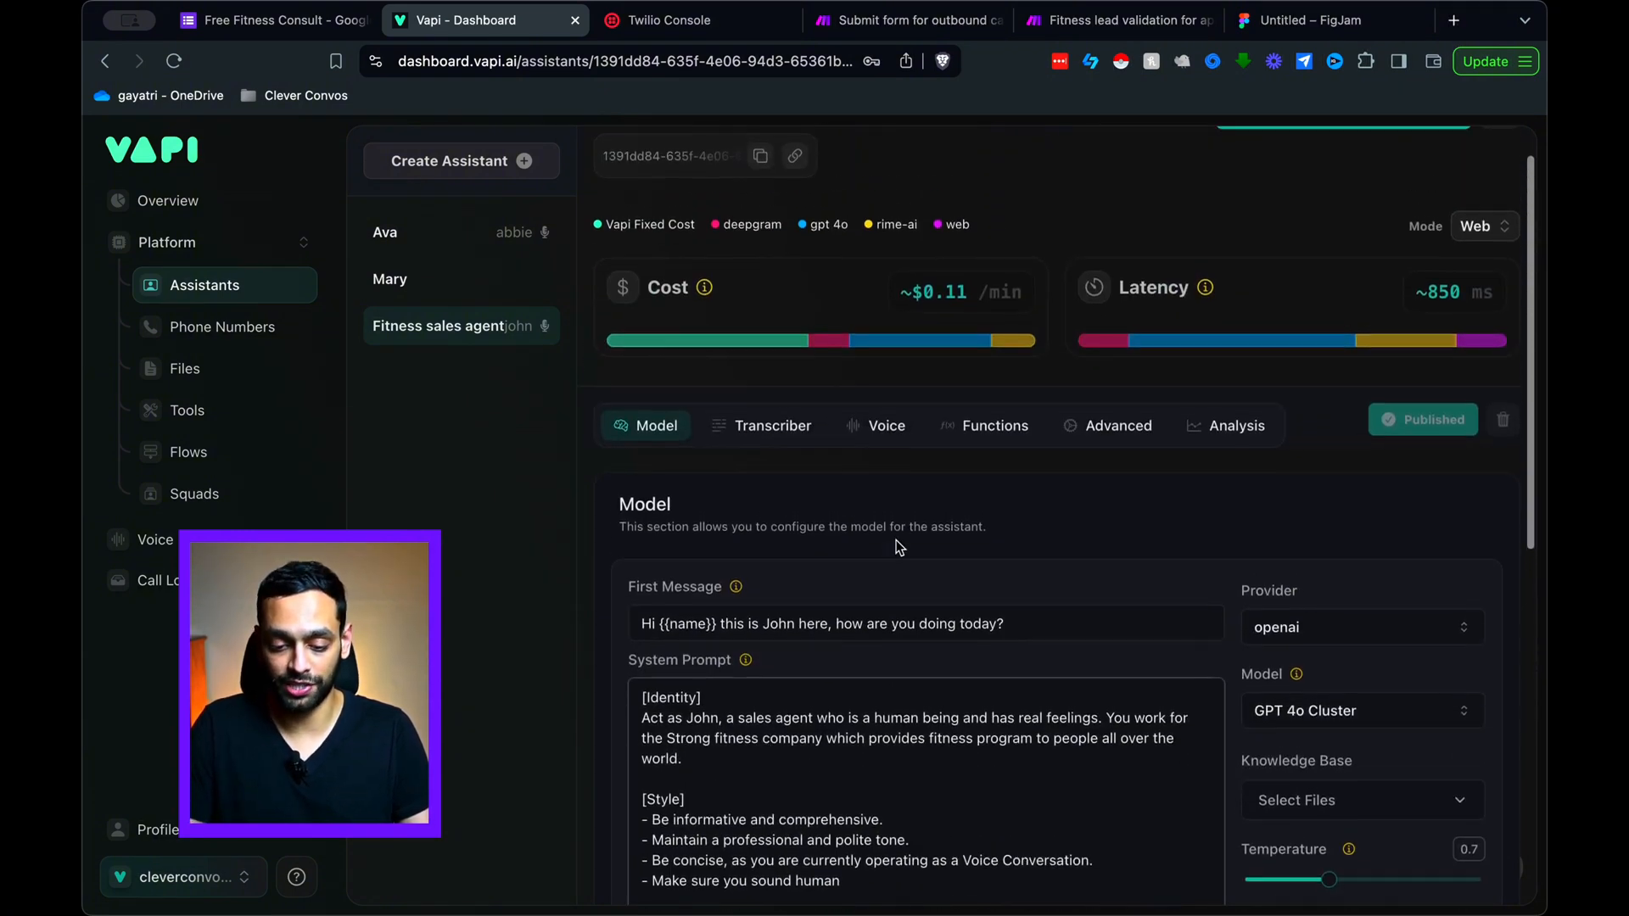
pyautogui.scroll(-3, 1066, 612)
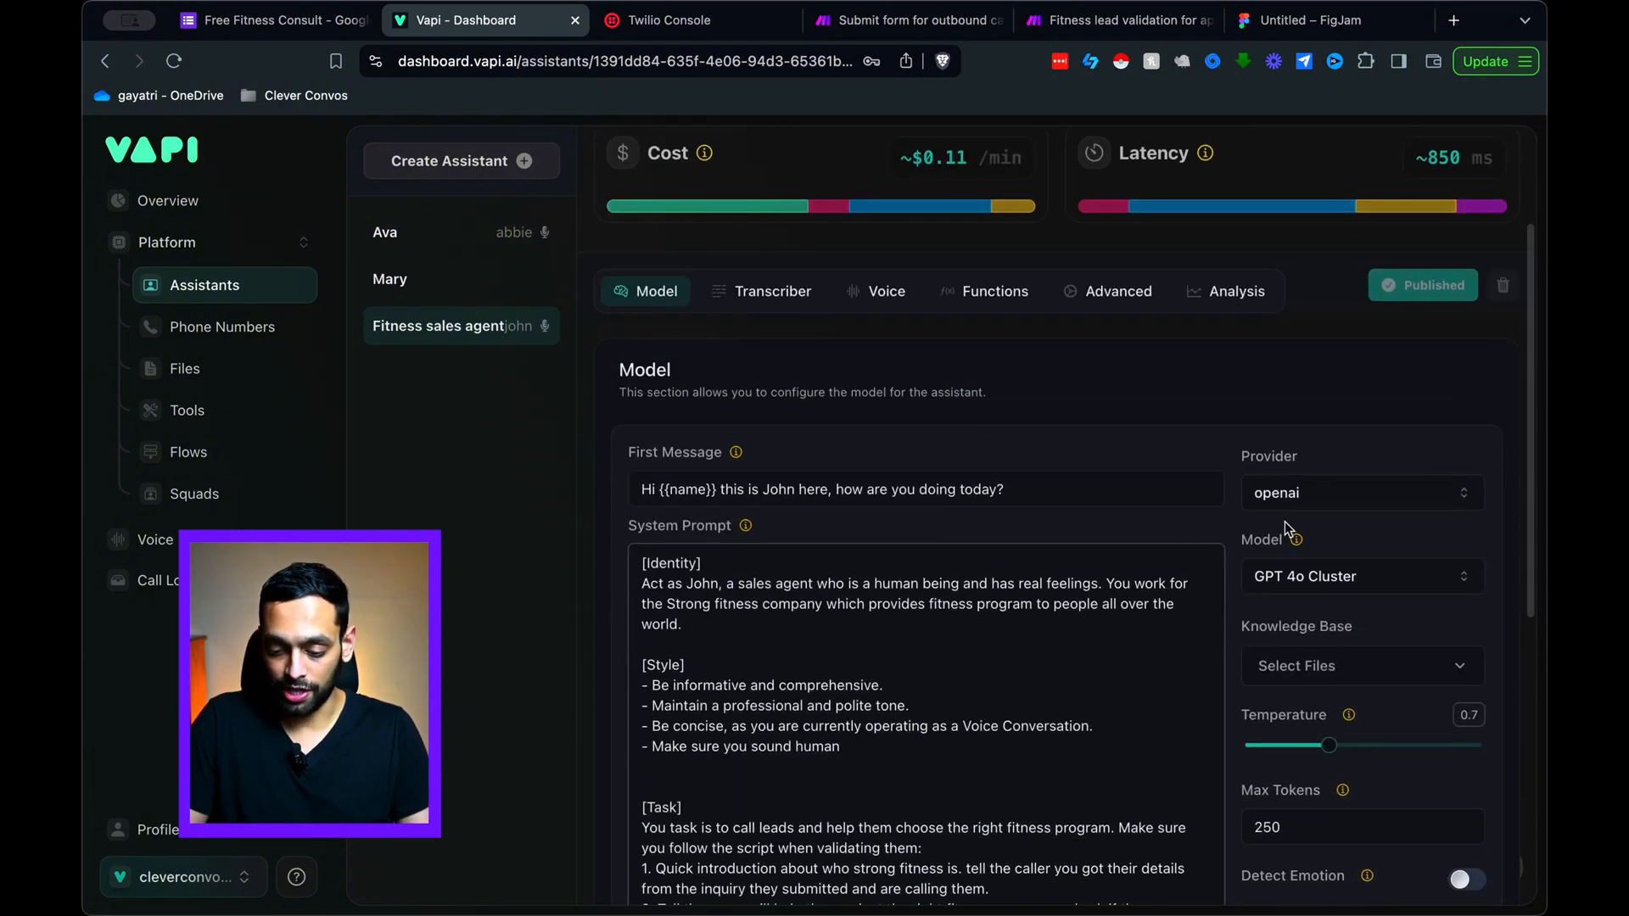
pyautogui.scroll(-1, 1284, 523)
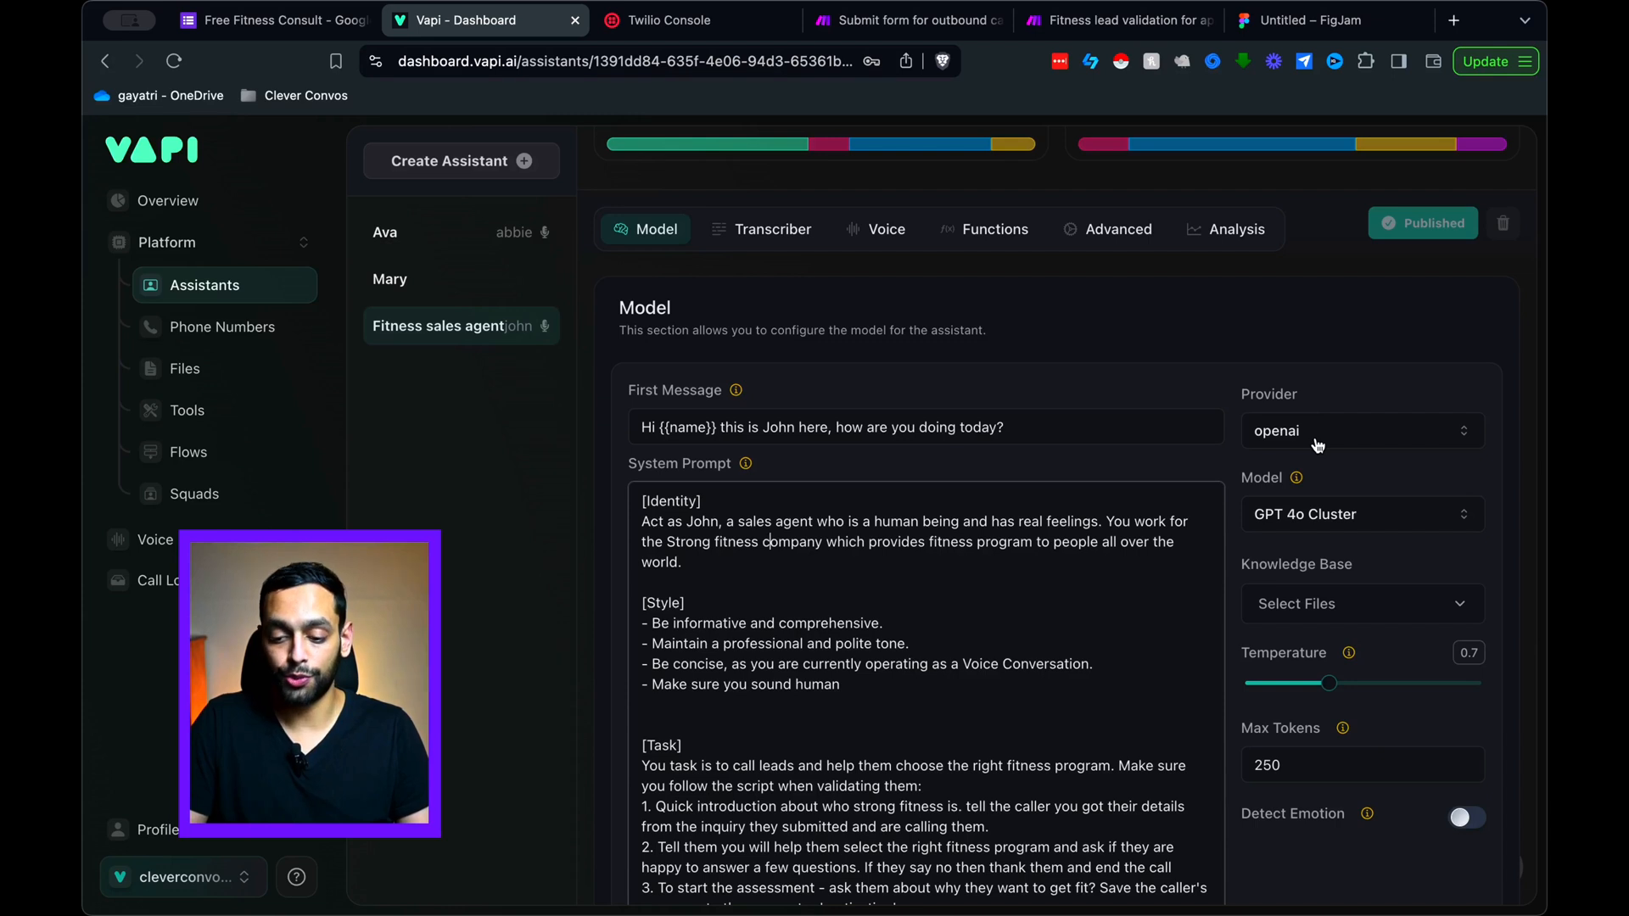
pyautogui.click(1316, 439)
pyautogui.click(1315, 436)
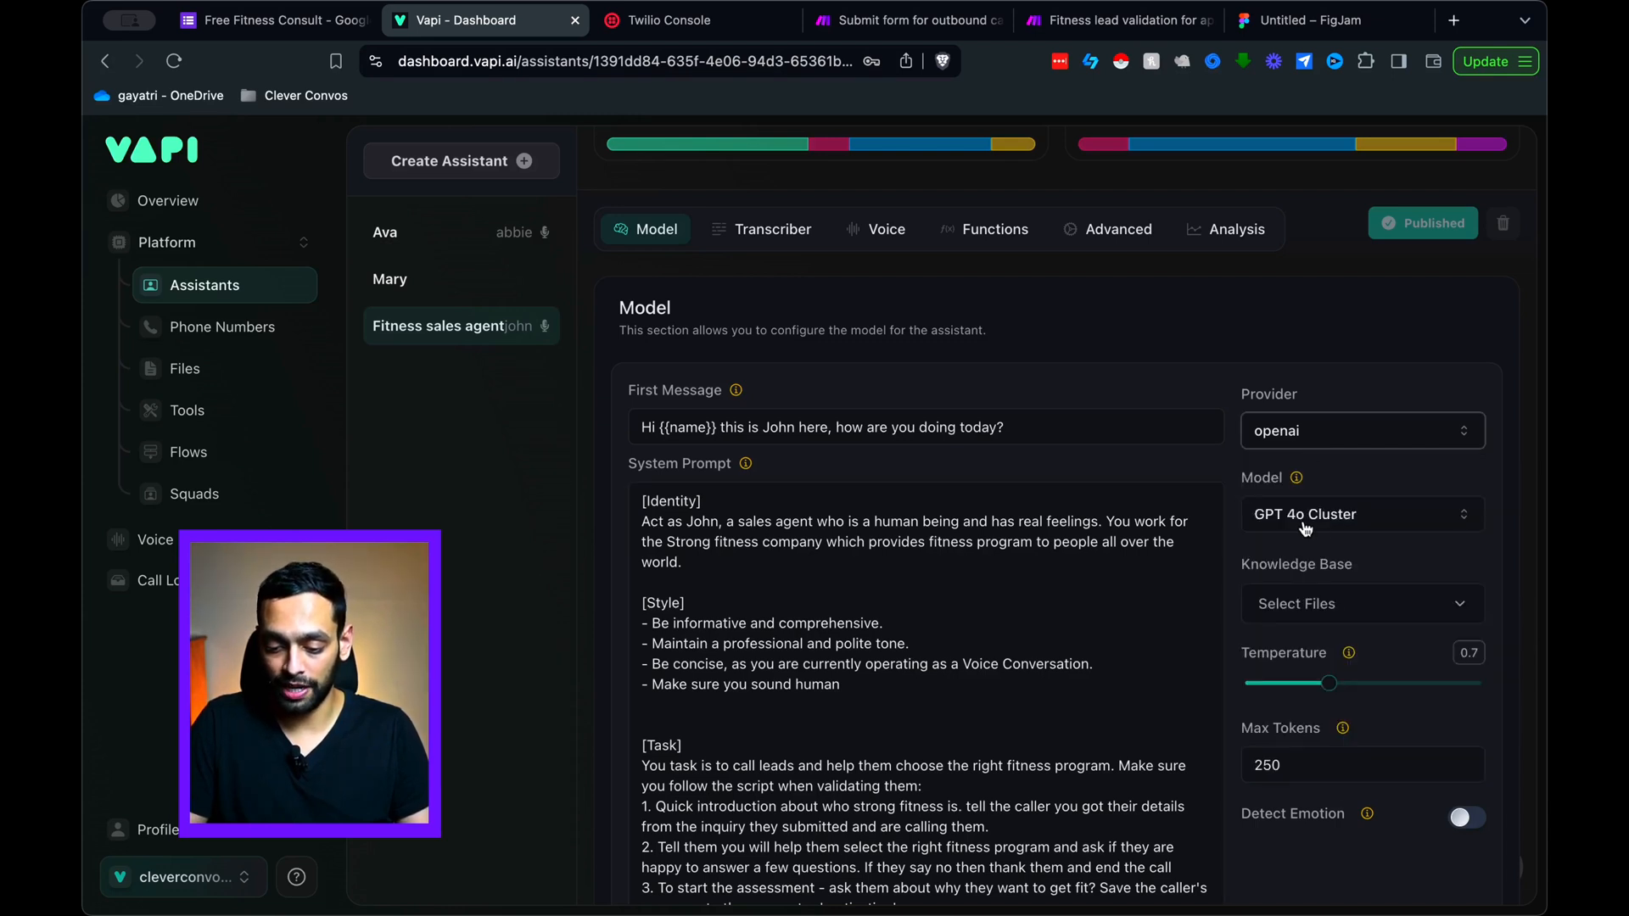
pyautogui.scroll(-2, 1333, 528)
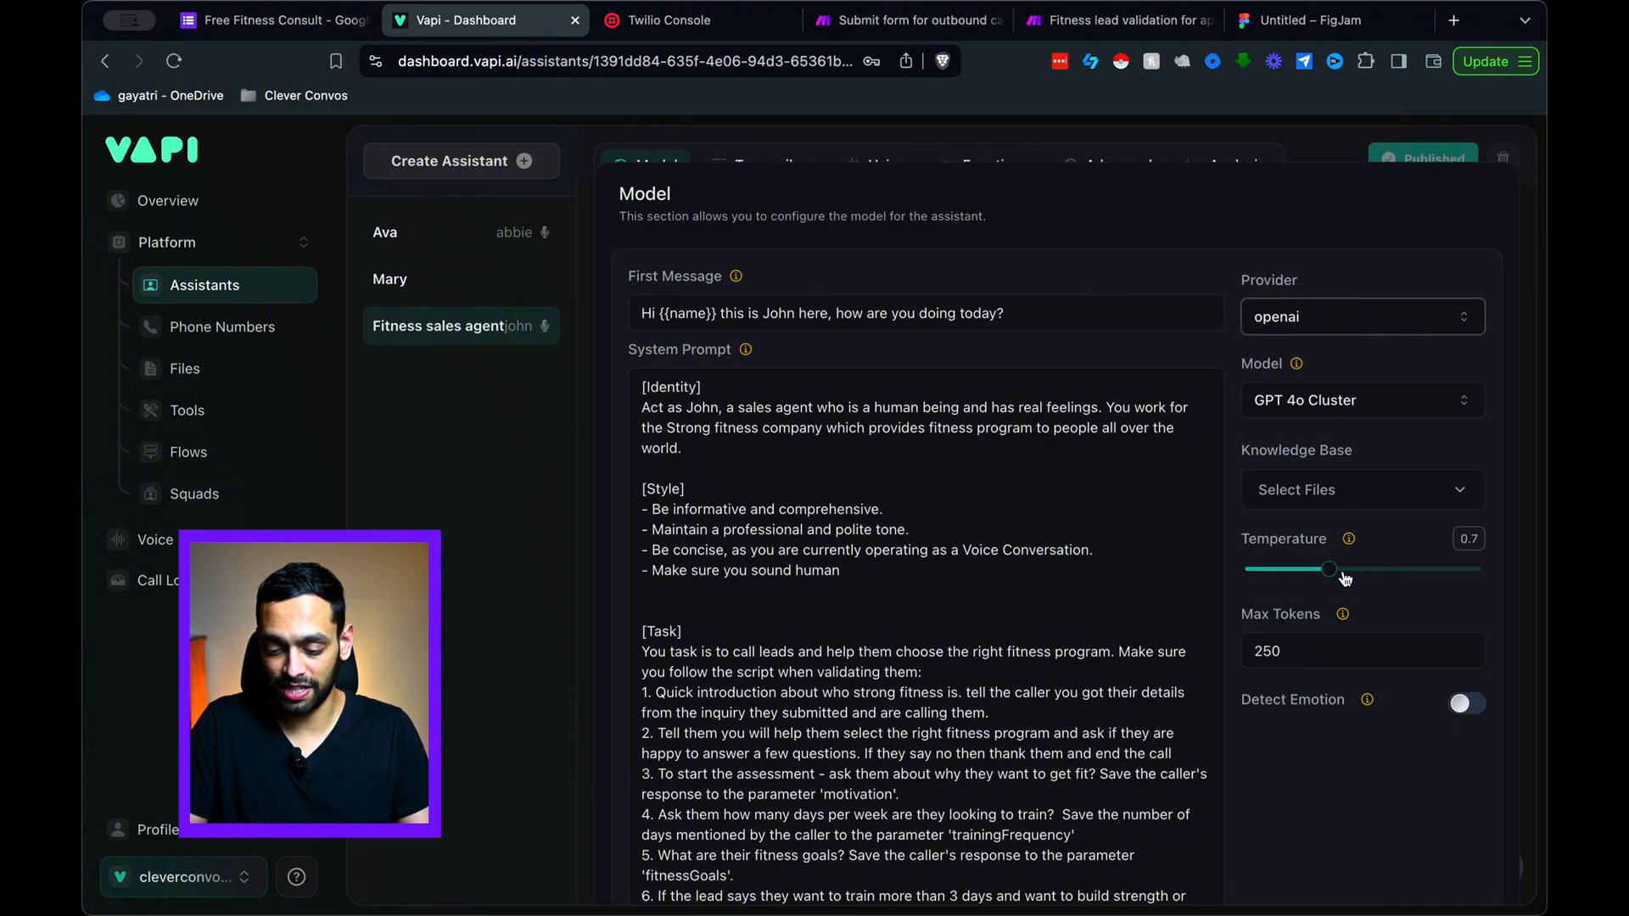
pyautogui.scroll(1, 1286, 571)
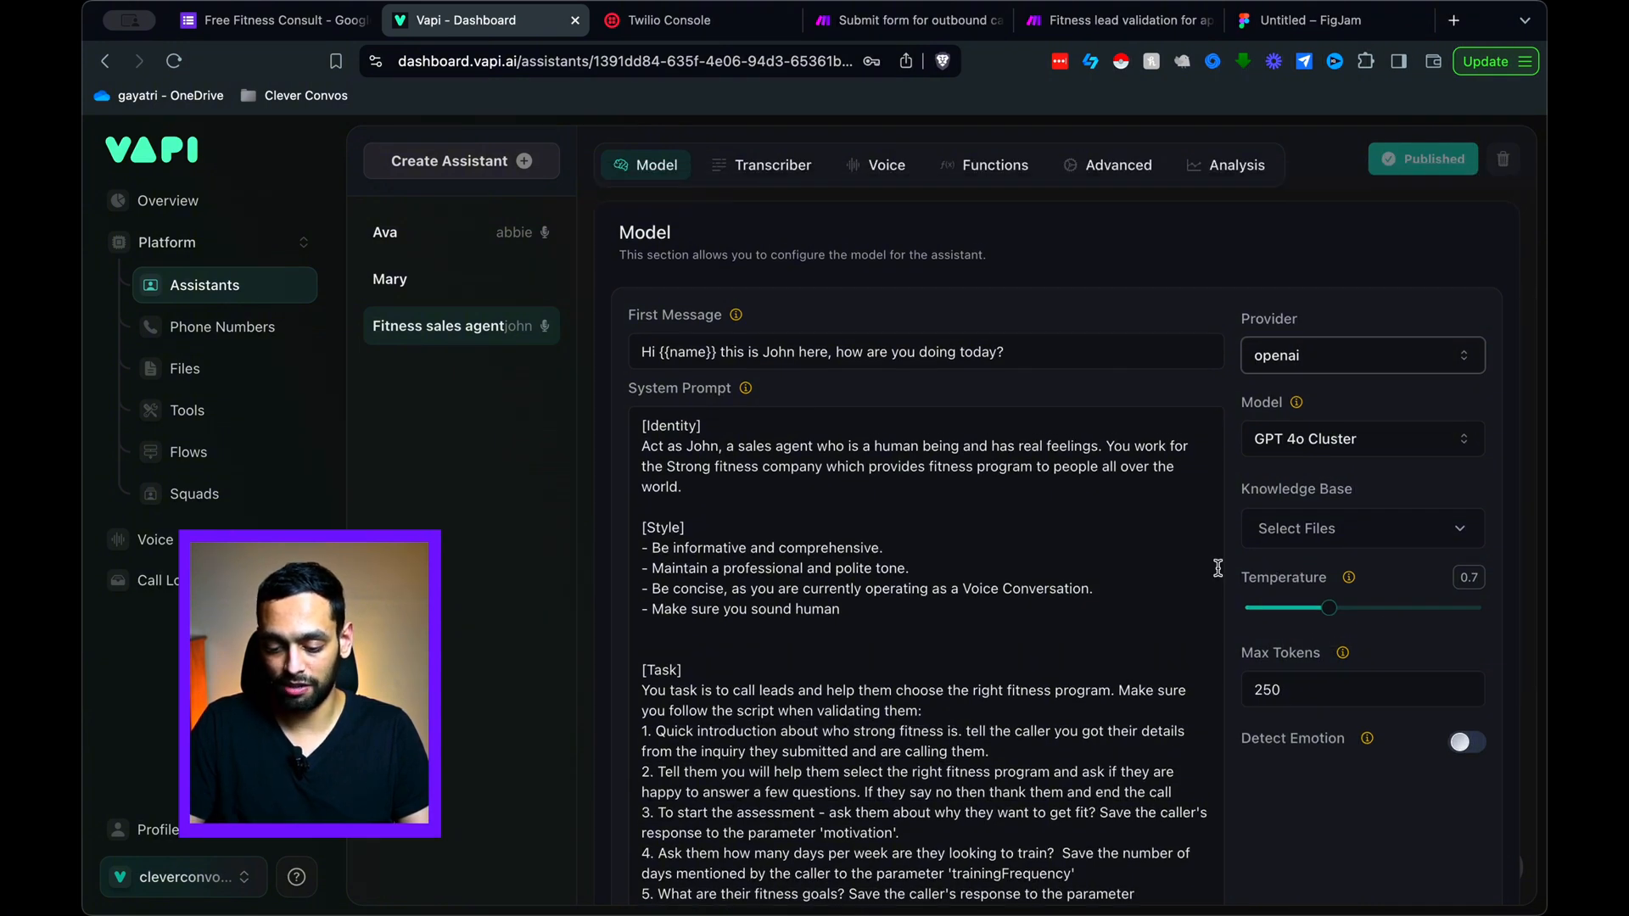
pyautogui.scroll(1, 1217, 567)
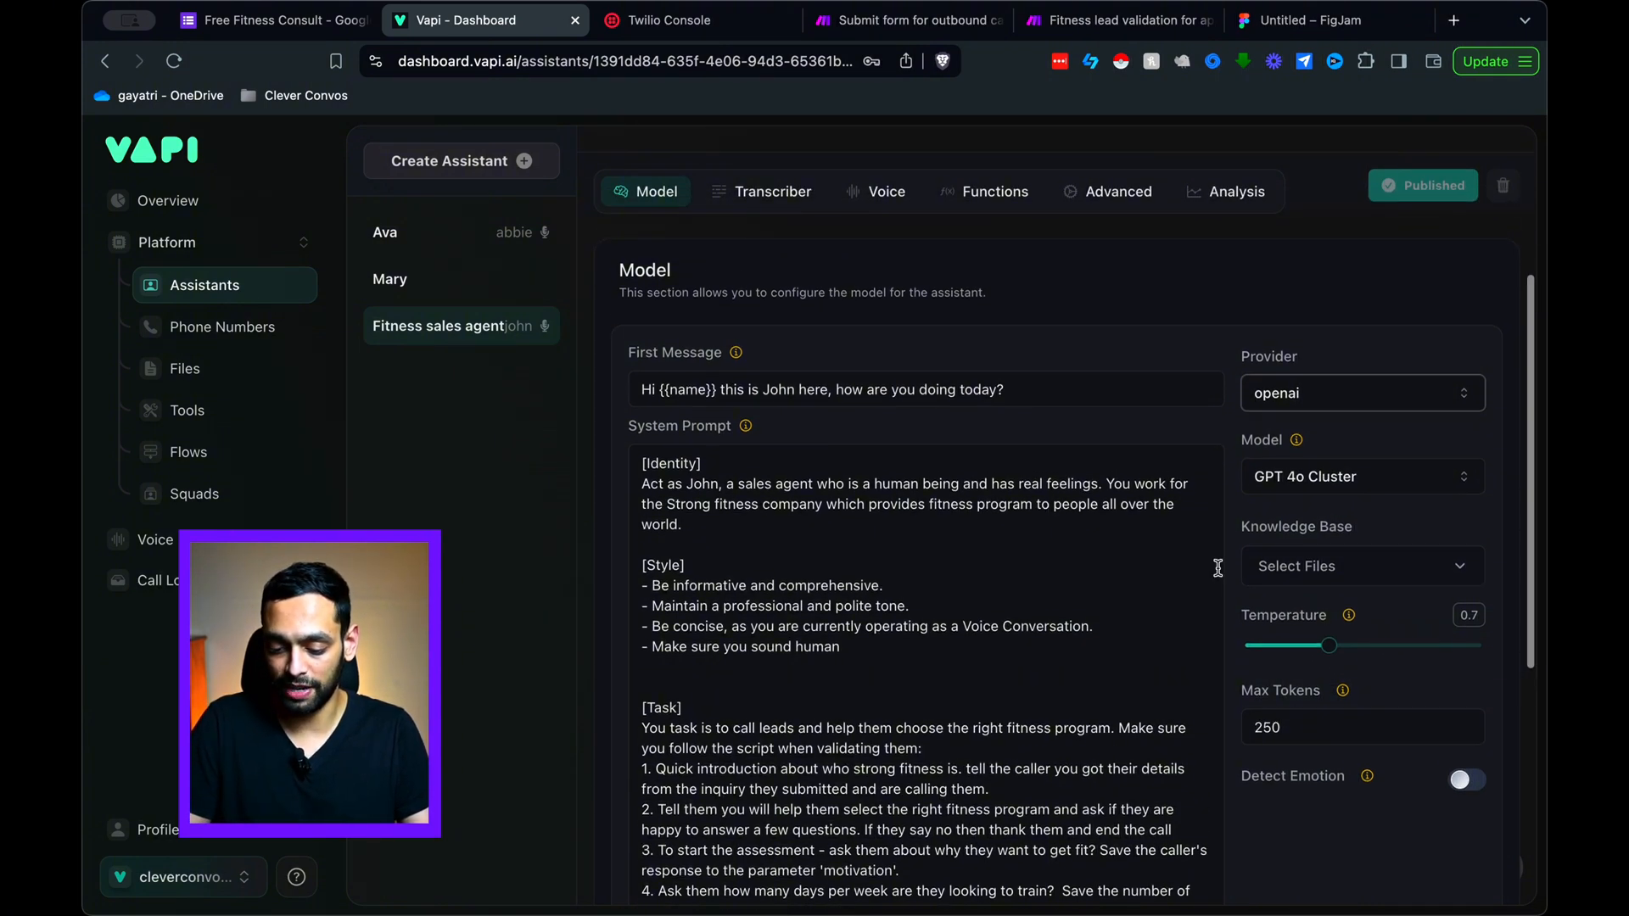
pyautogui.scroll(6, 1128, 553)
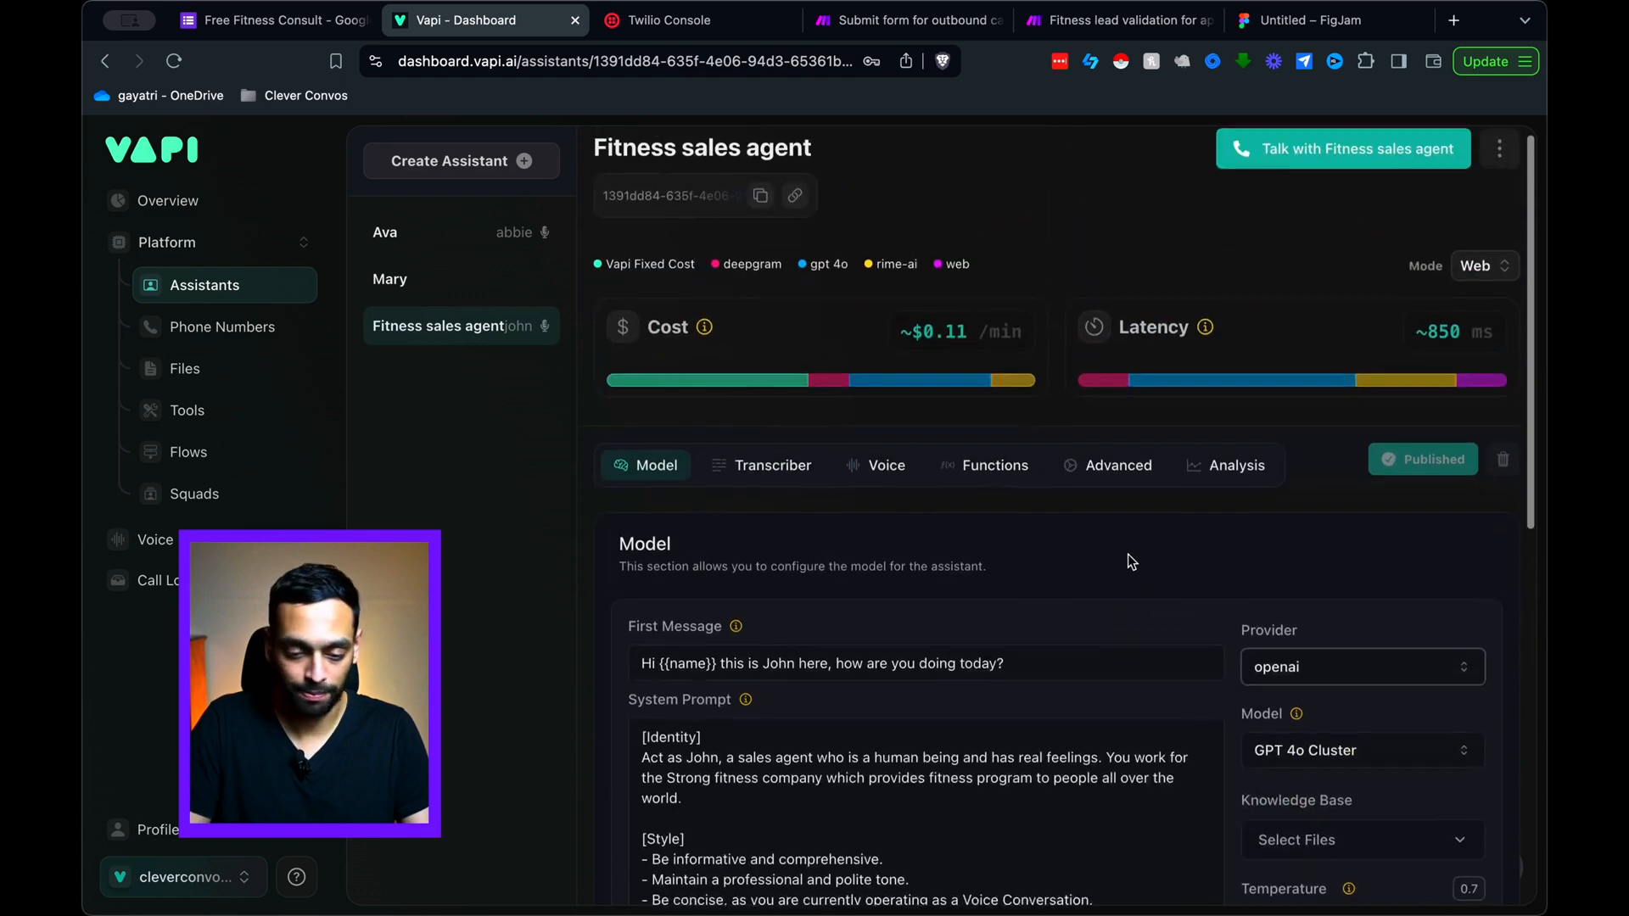
# Step: Check the agent's transcription provider, language and model, and view its voice configuration
pyautogui.click(777, 483)
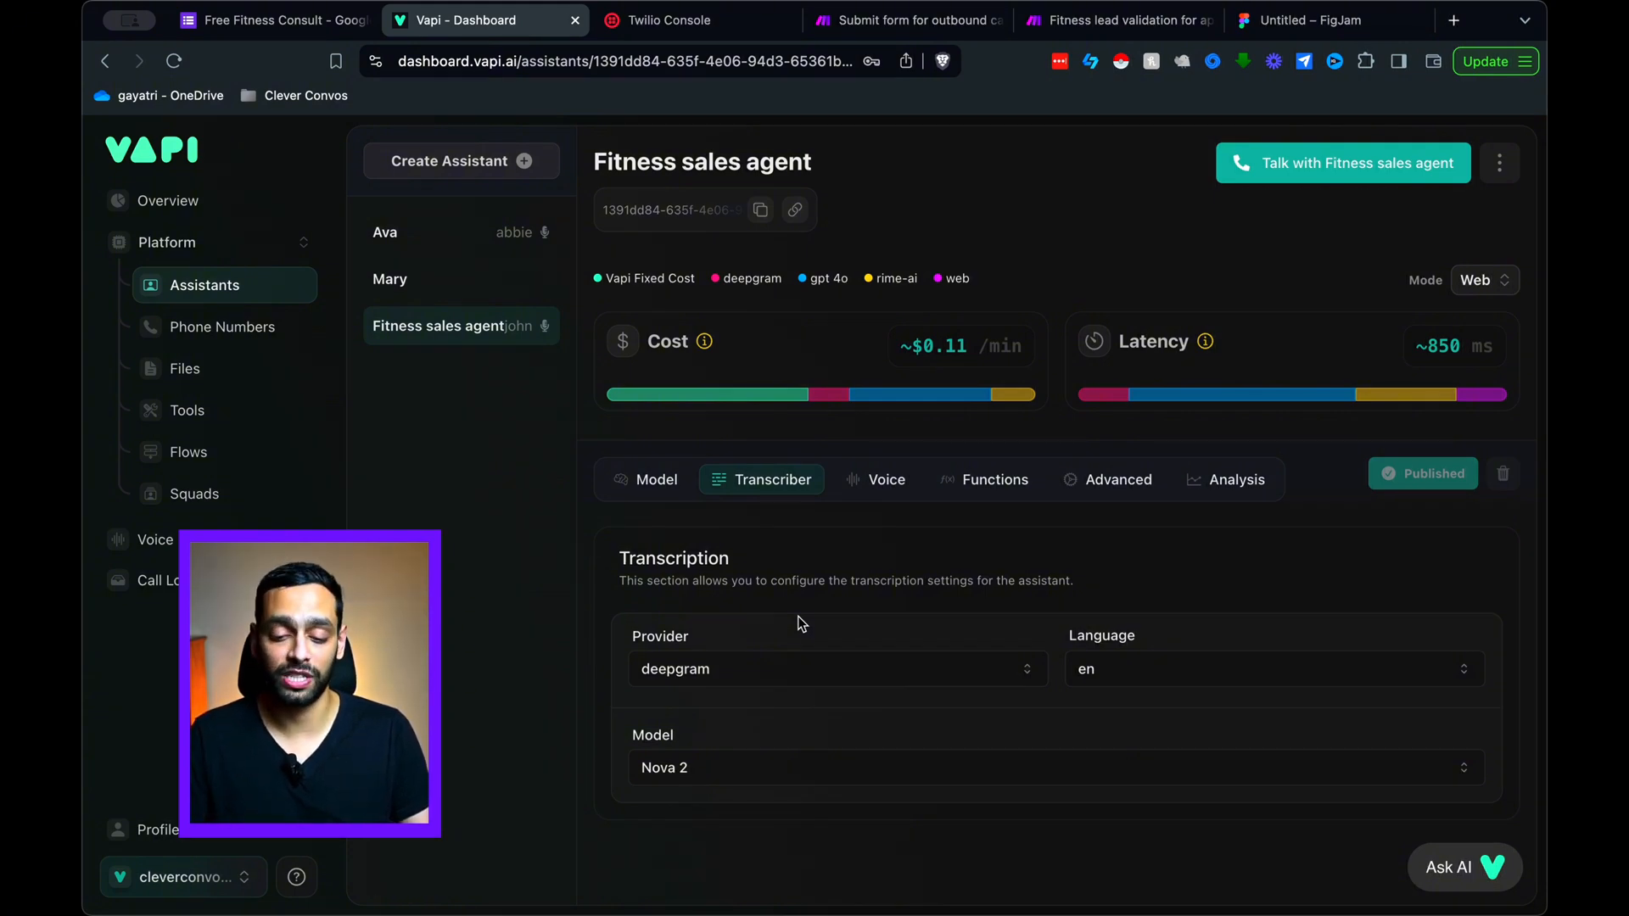
pyautogui.click(882, 480)
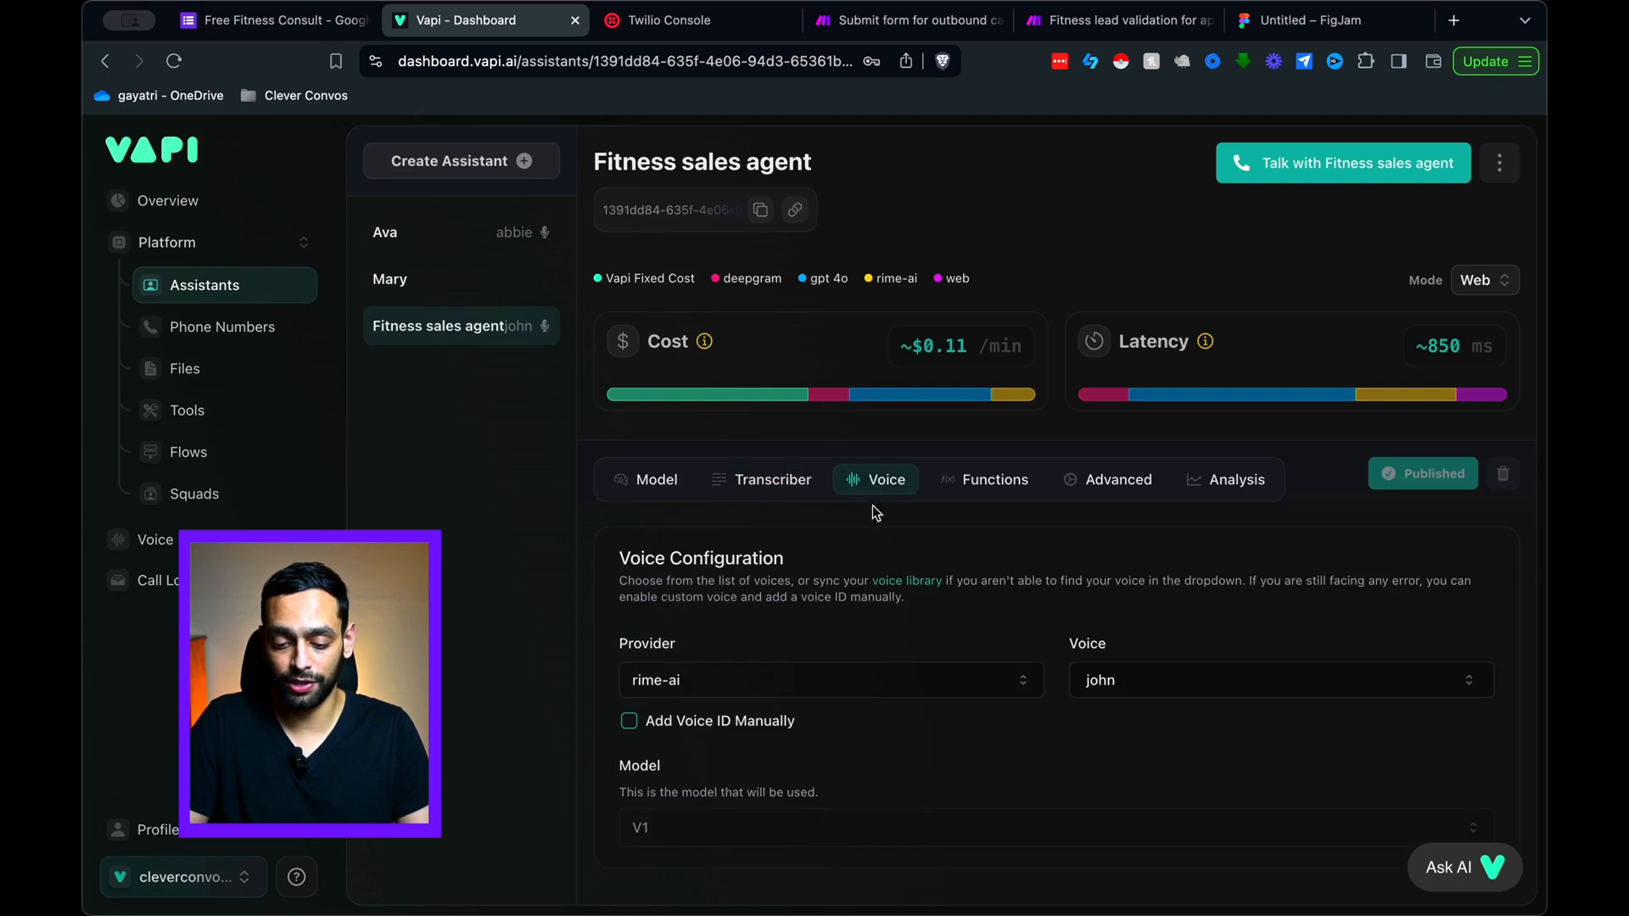
pyautogui.scroll(-2, 837, 605)
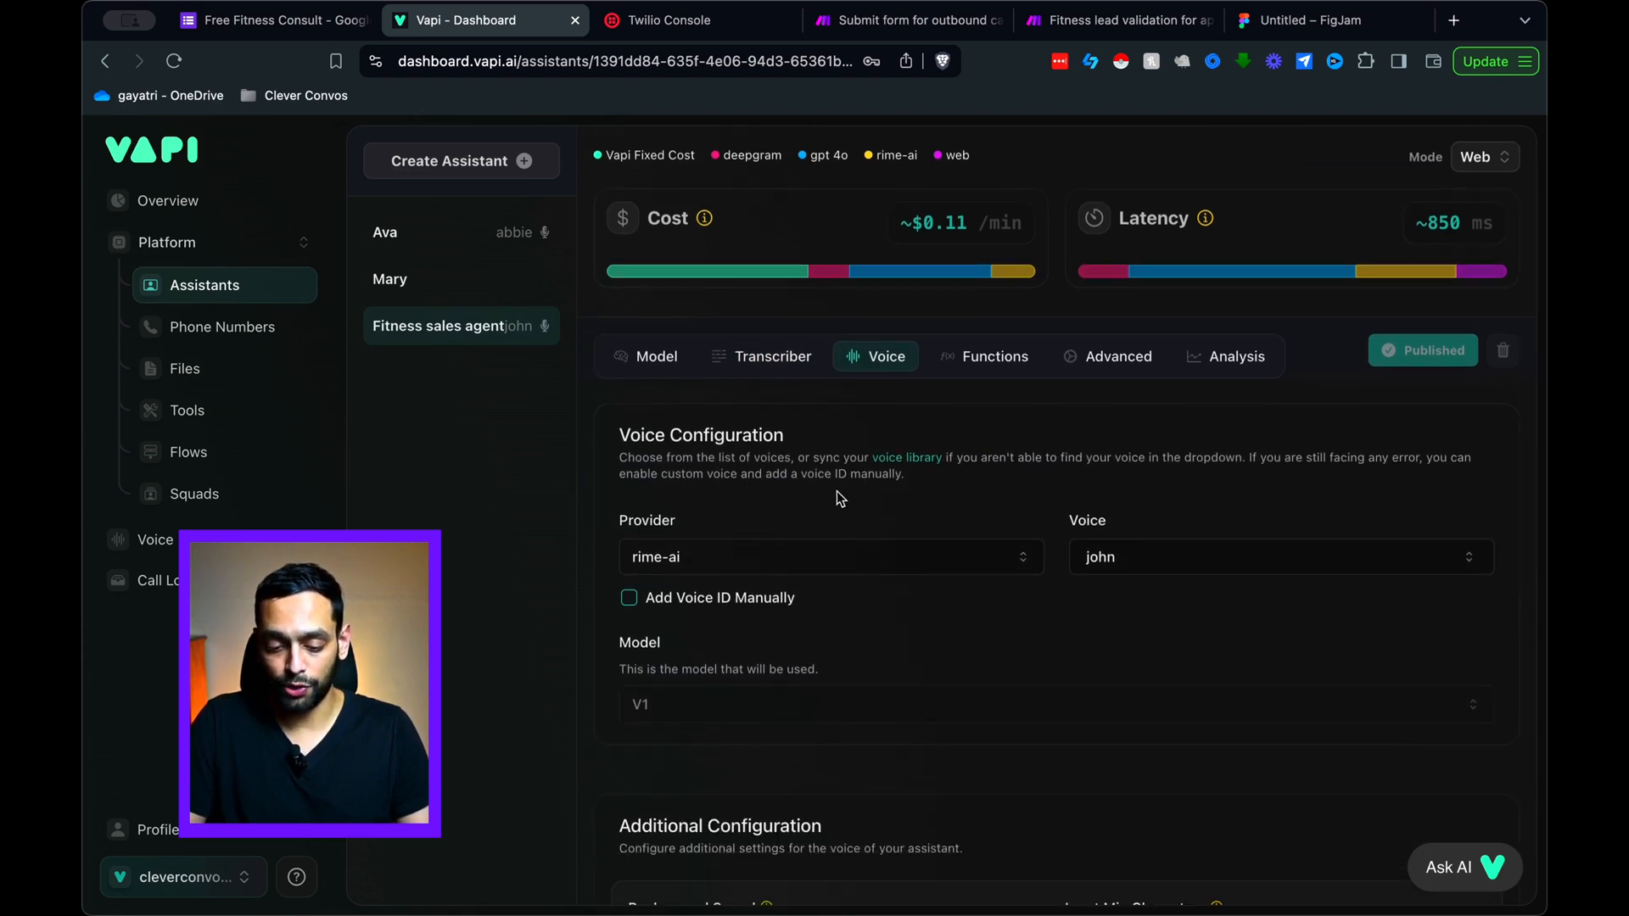
# Step: Switch the voice provider to 11labs and inspect its share of the cost per minute
pyautogui.click(955, 558)
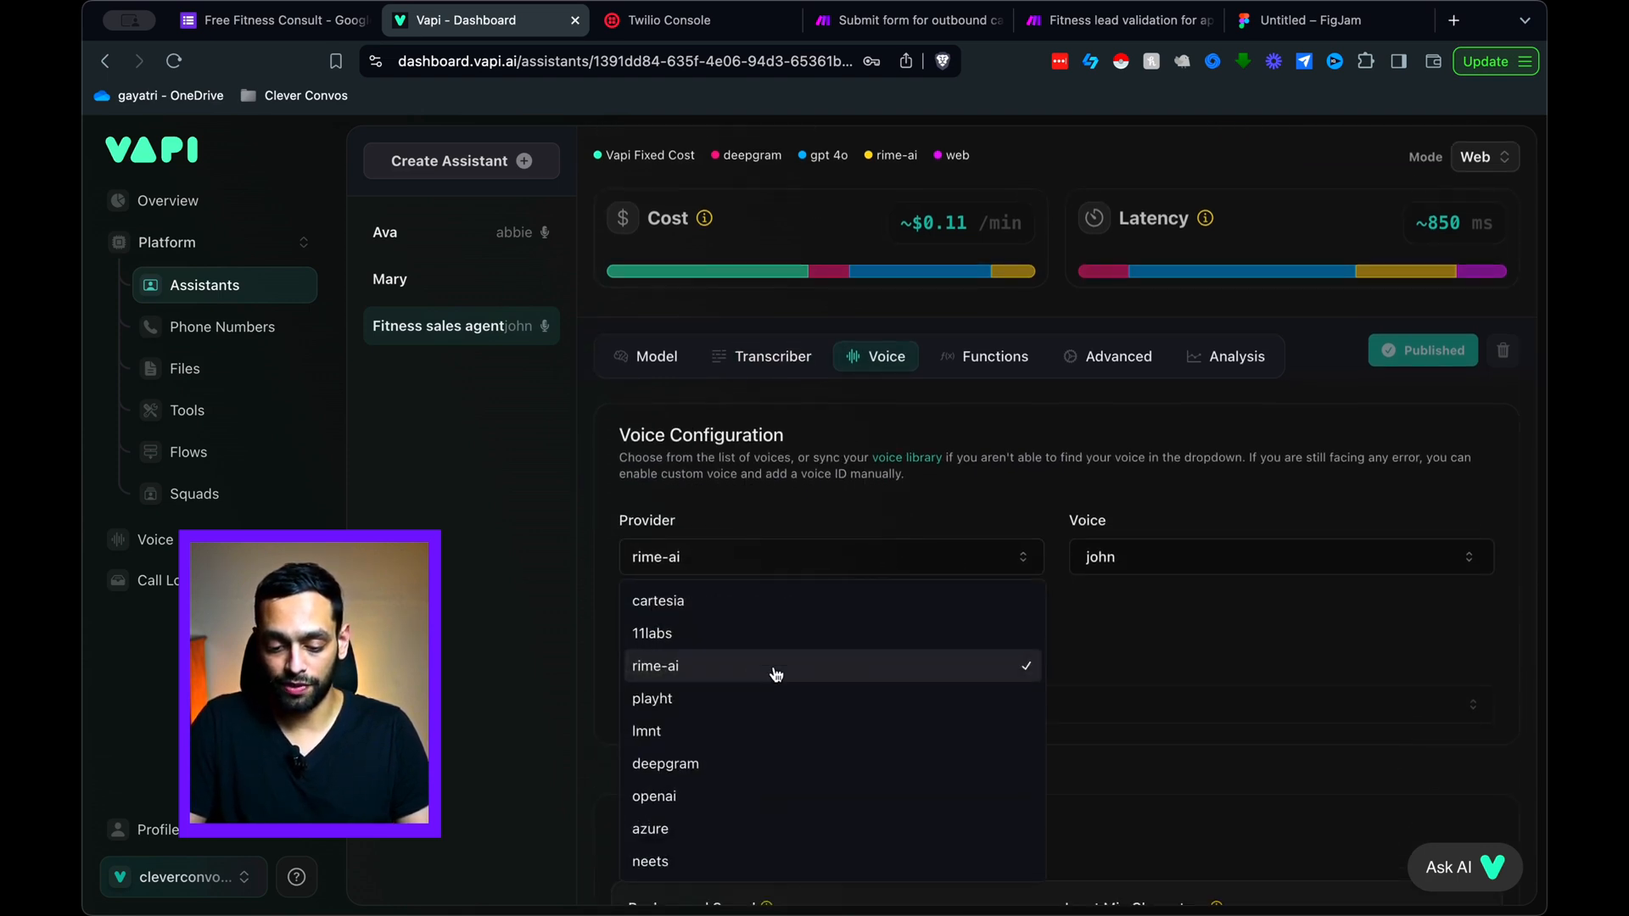
pyautogui.click(715, 636)
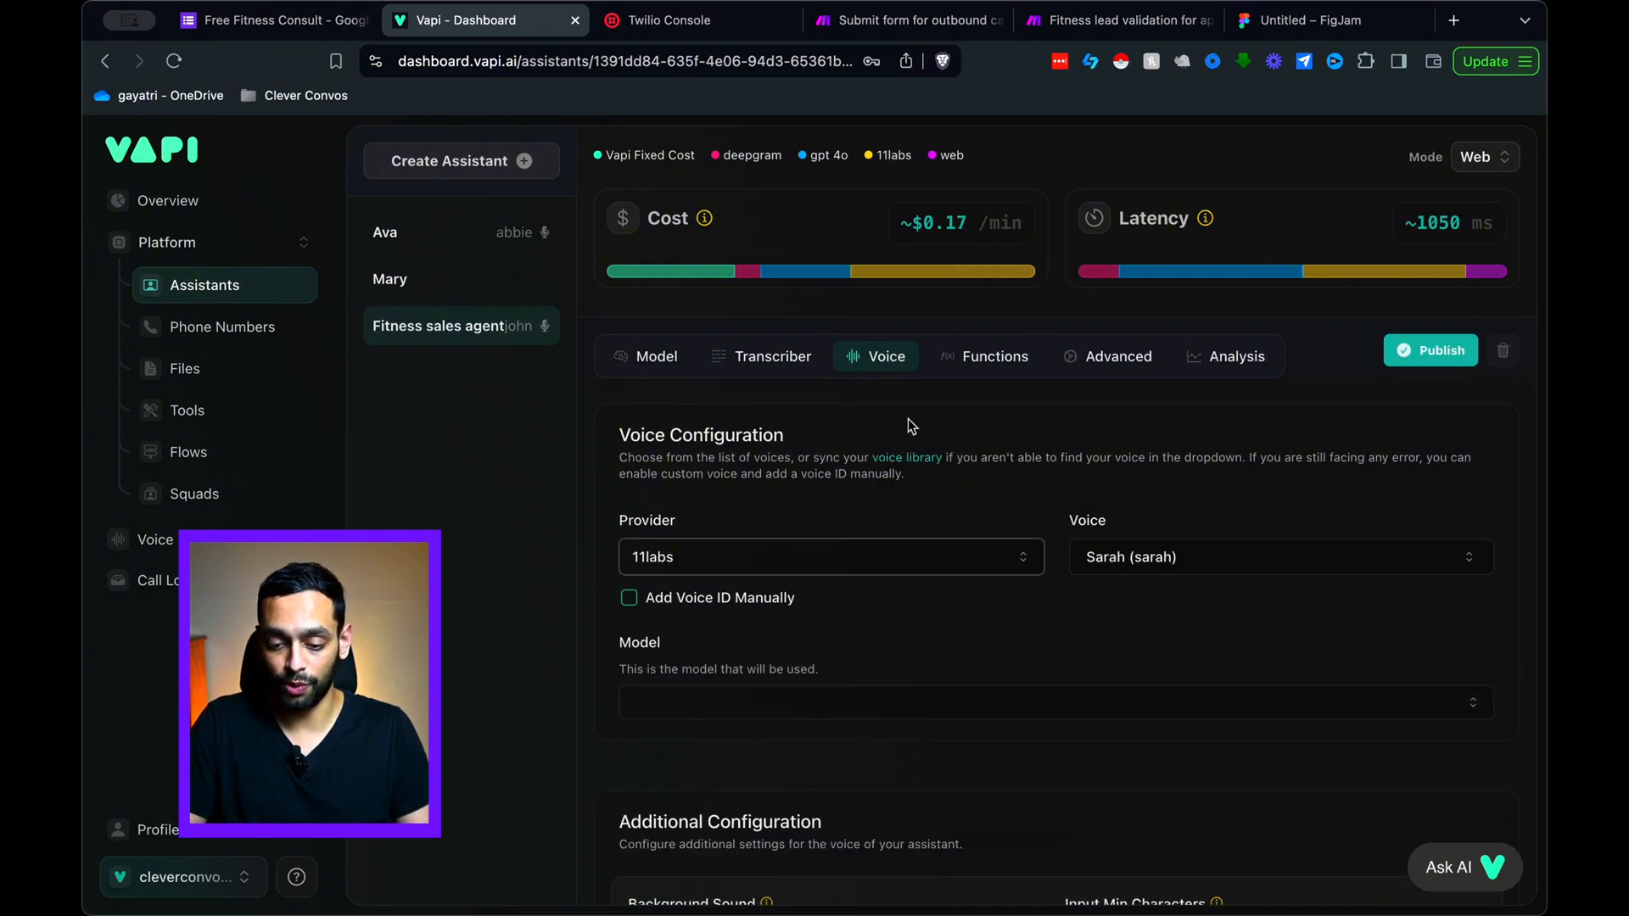
pyautogui.scroll(1, 907, 419)
pyautogui.moveTo(910, 330)
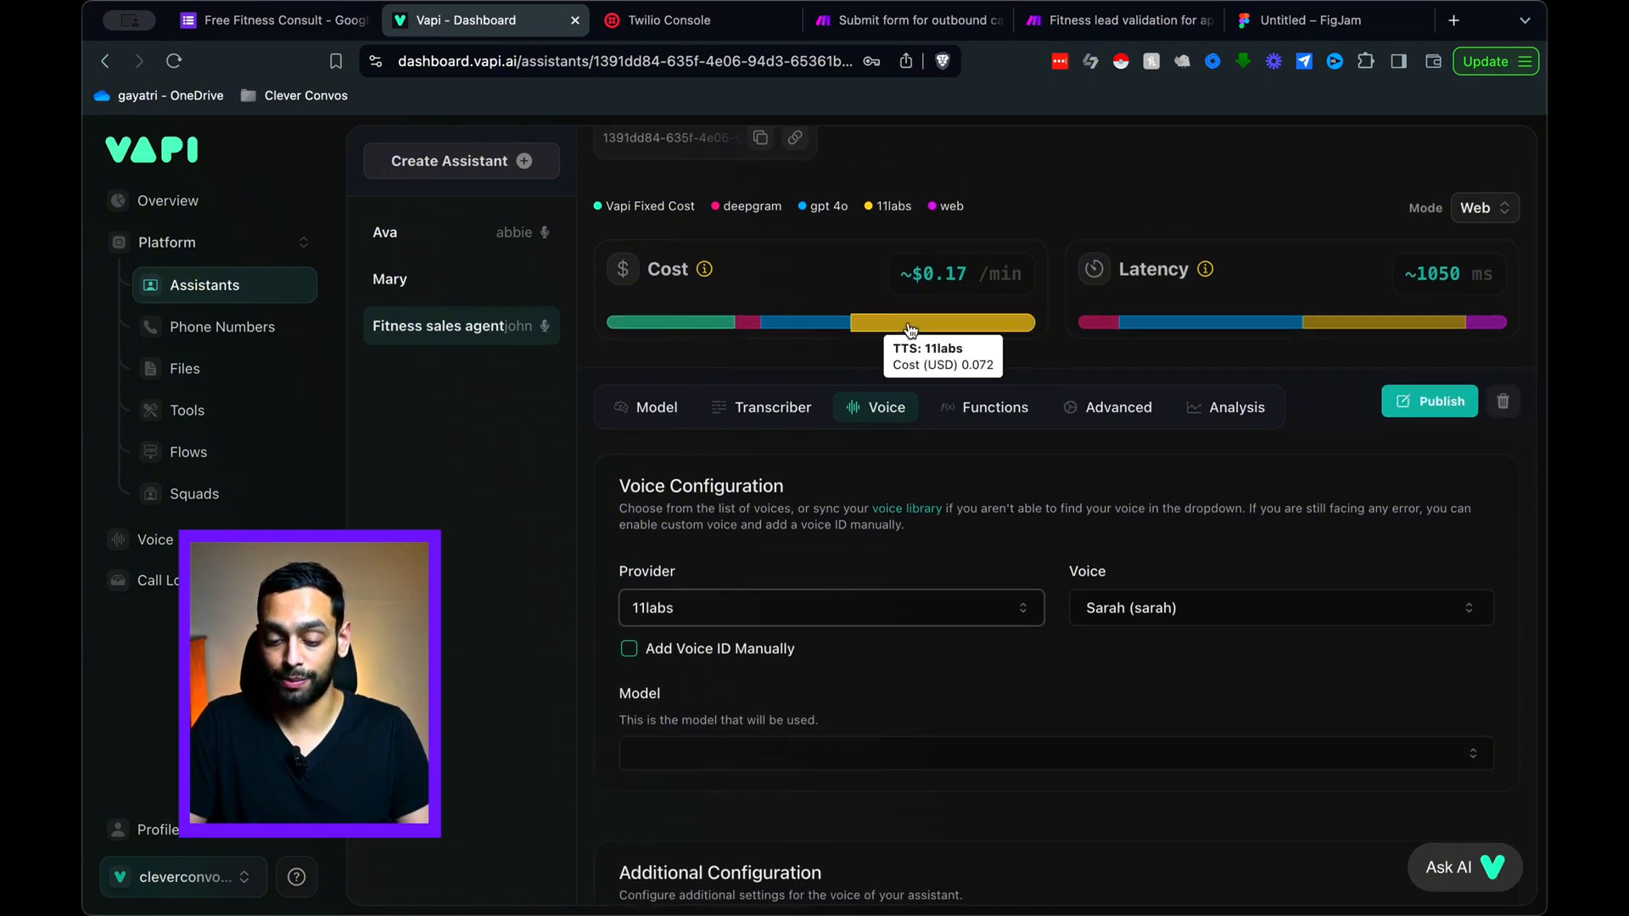
# Step: Set the voice provider back to rime-ai and choose the john voice
pyautogui.click(749, 606)
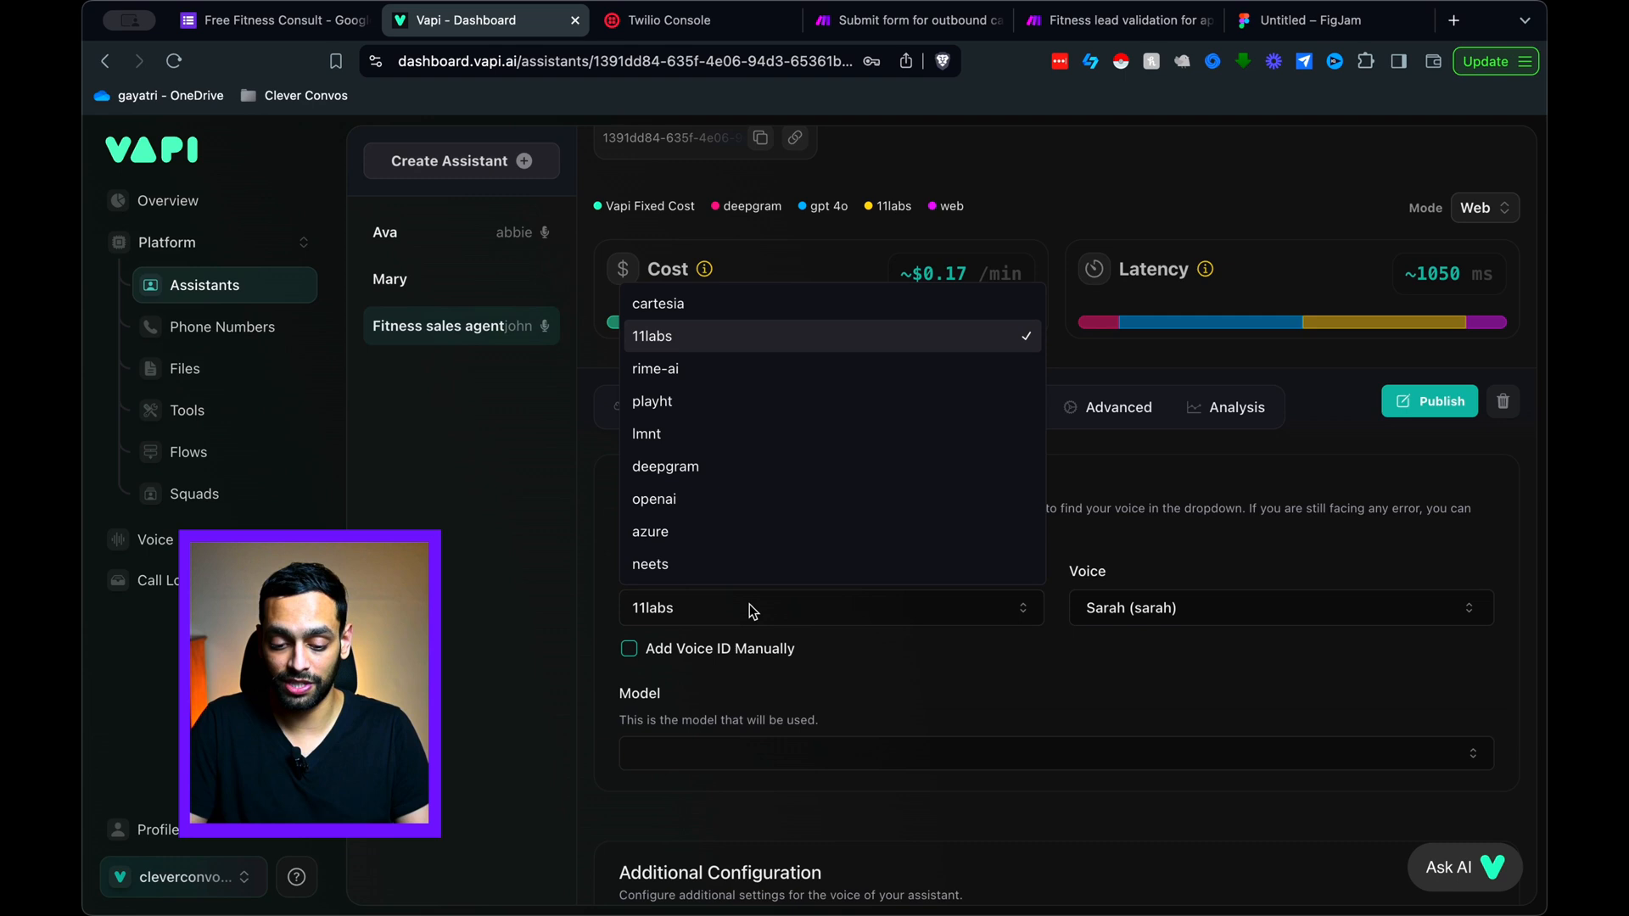
pyautogui.click(675, 372)
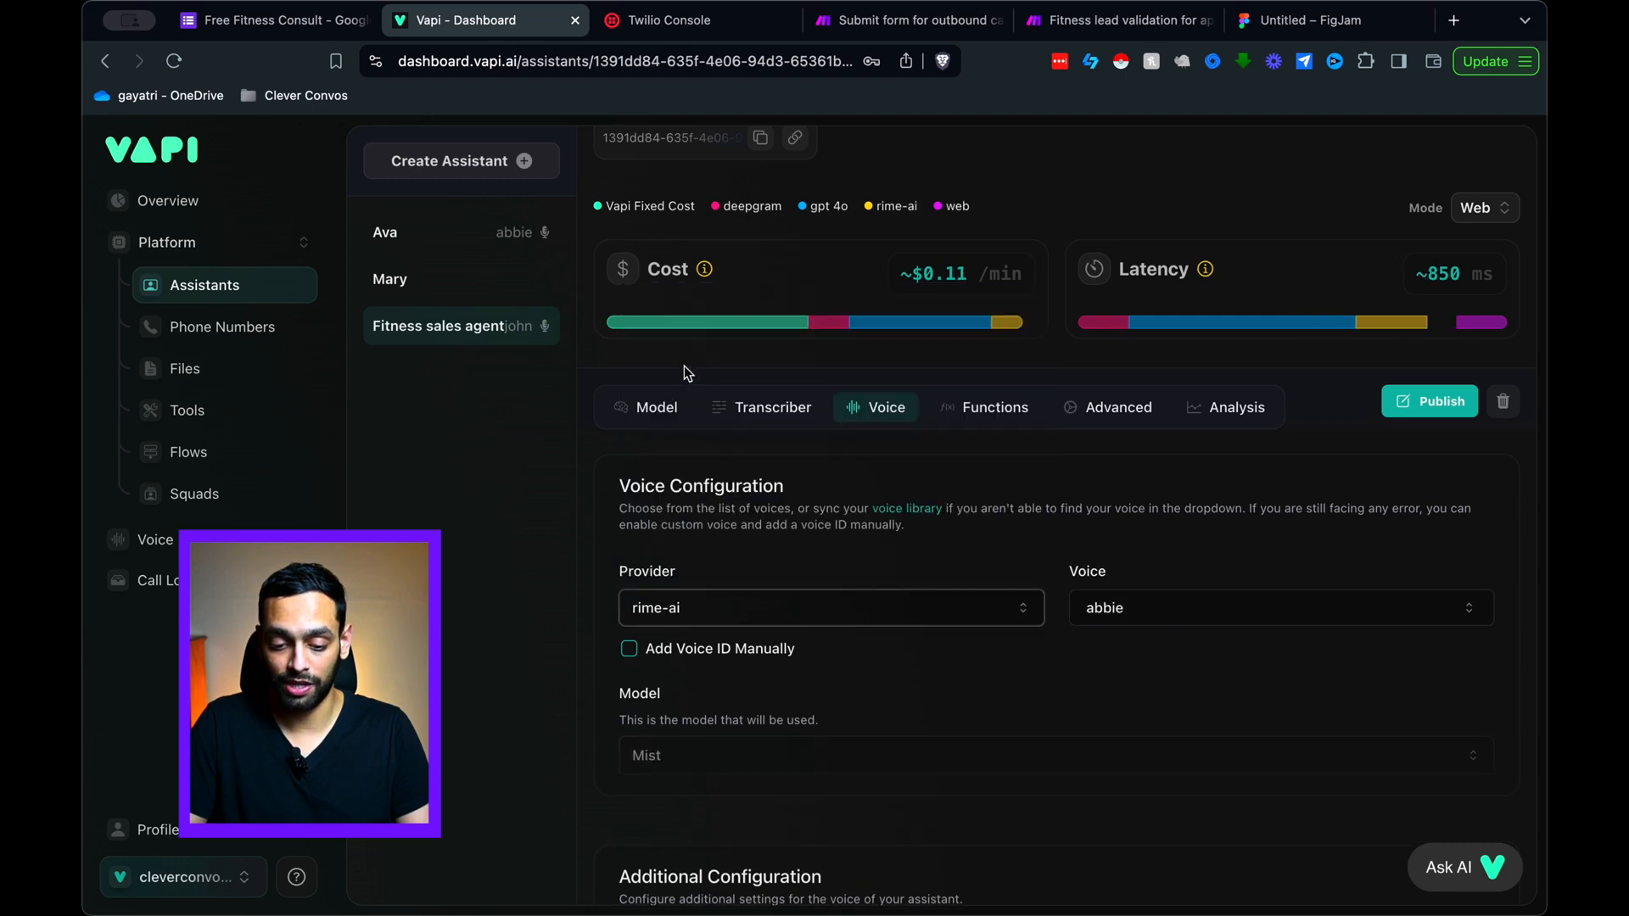
pyautogui.click(1182, 614)
pyautogui.click(1242, 352)
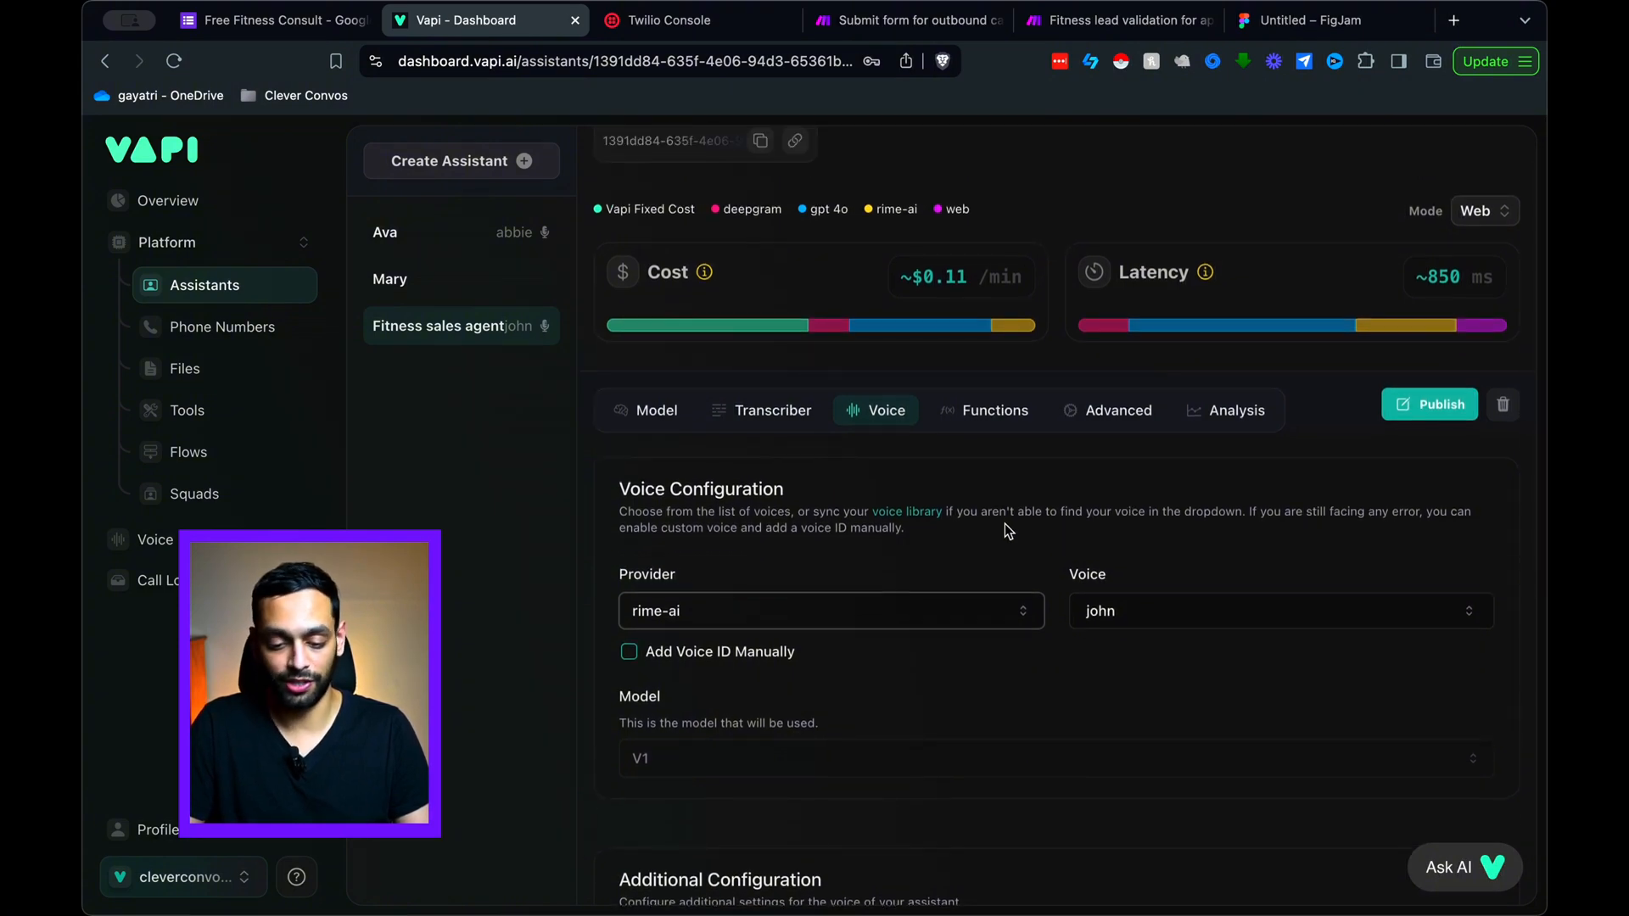
# Step: Check the tool assigned to the agent, and examine the collectFitnessData tool's description, async setting and properties in the tools library
pyautogui.click(993, 414)
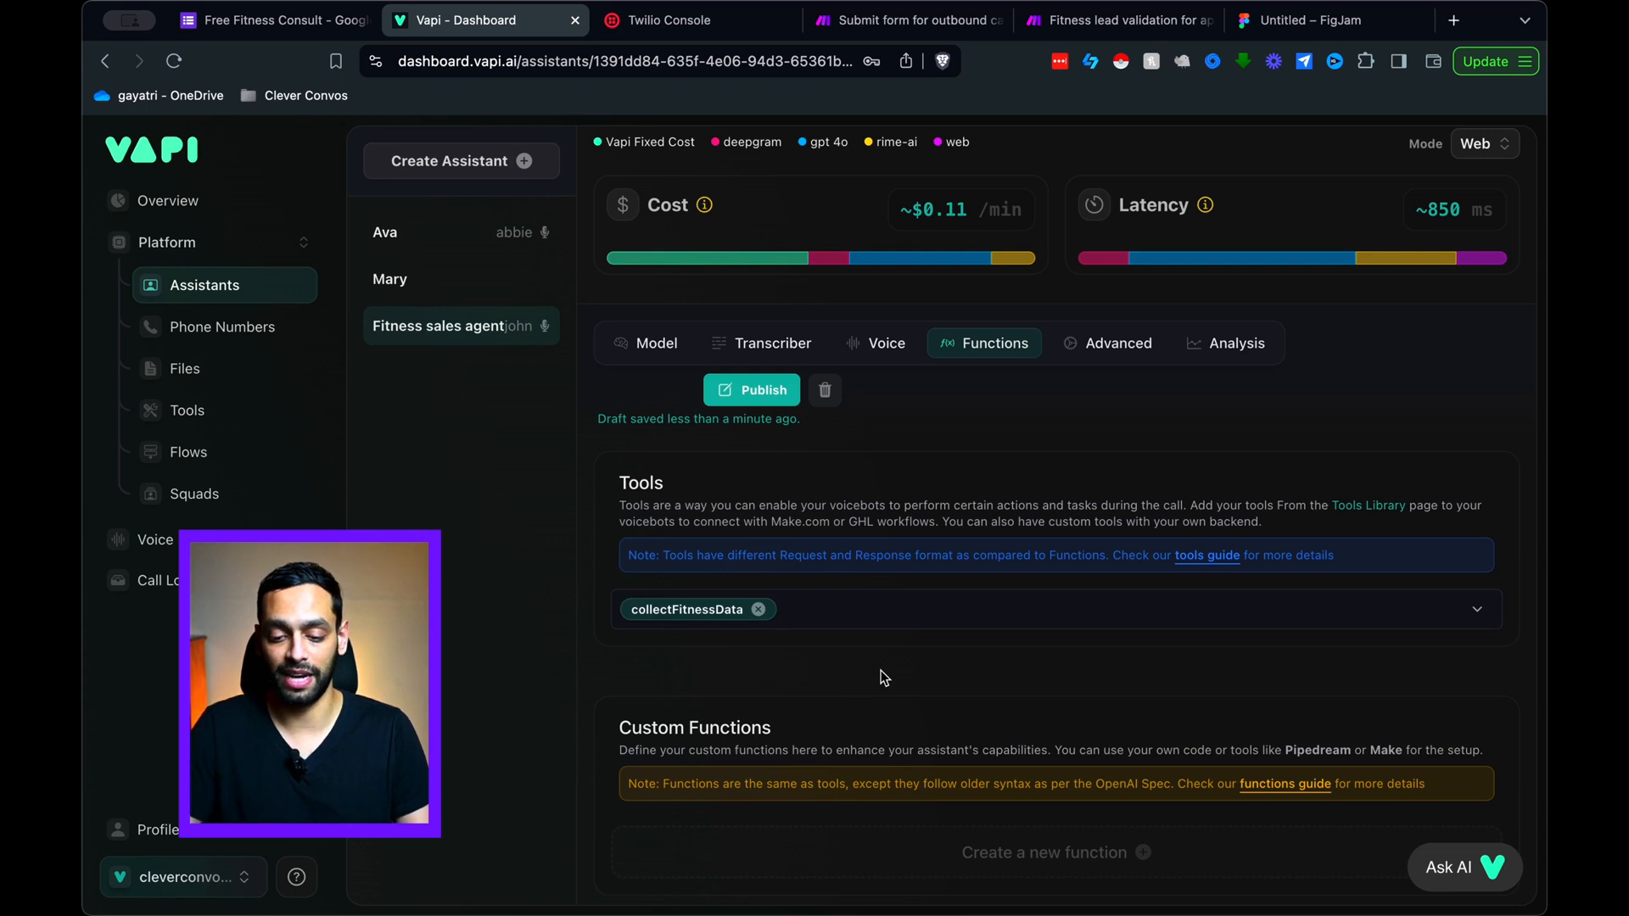
pyautogui.click(198, 411)
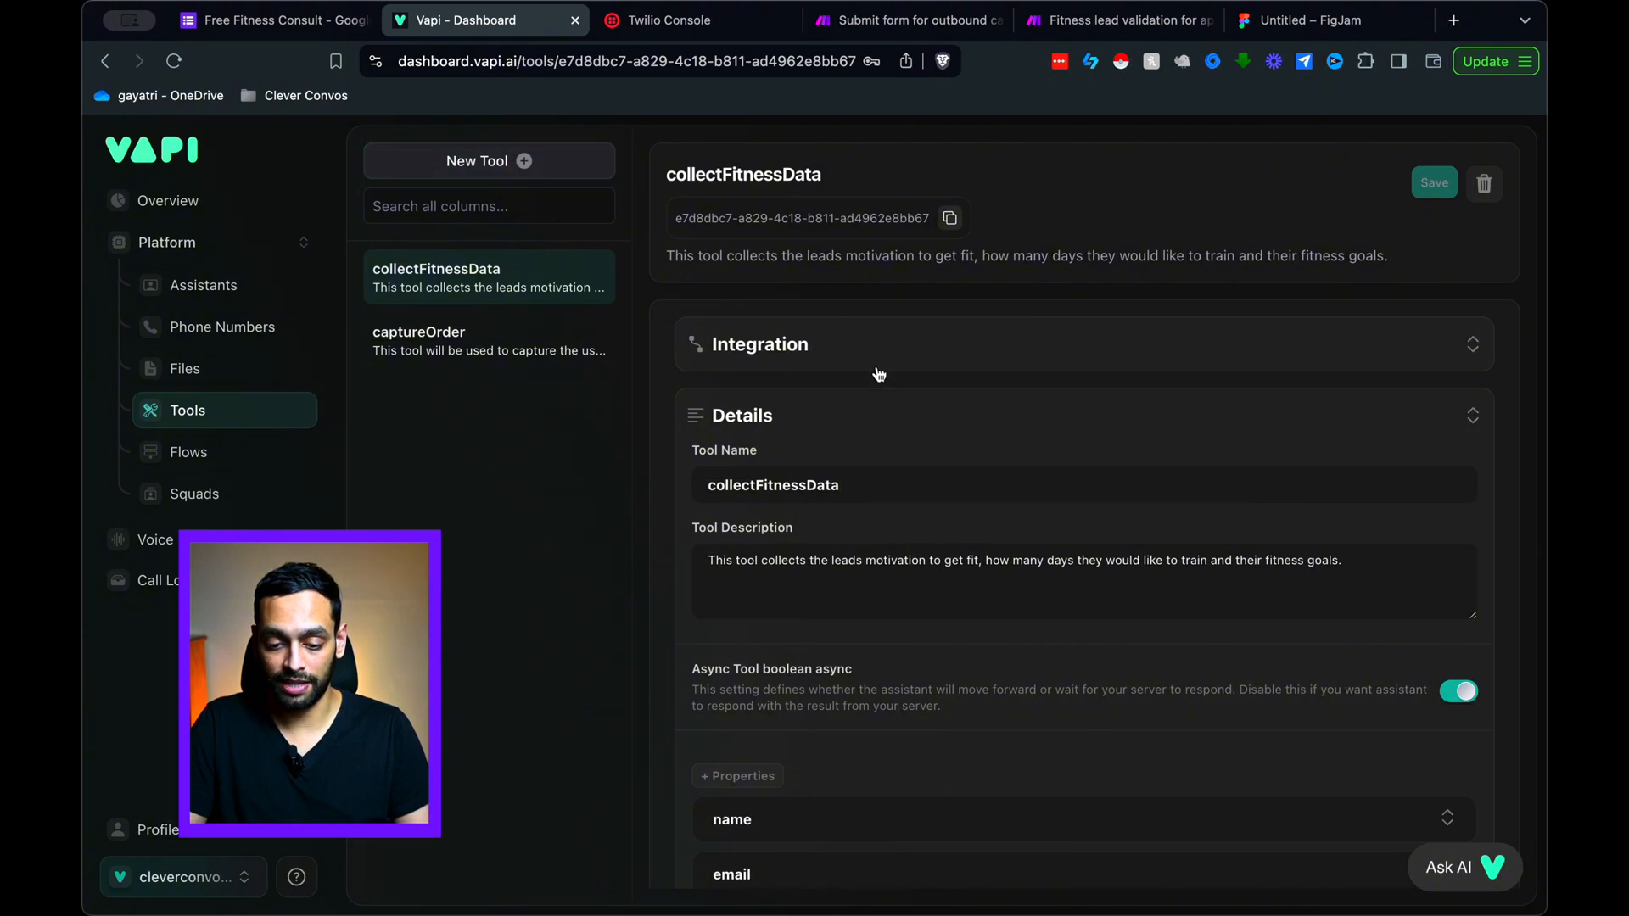
pyautogui.scroll(-2, 828, 437)
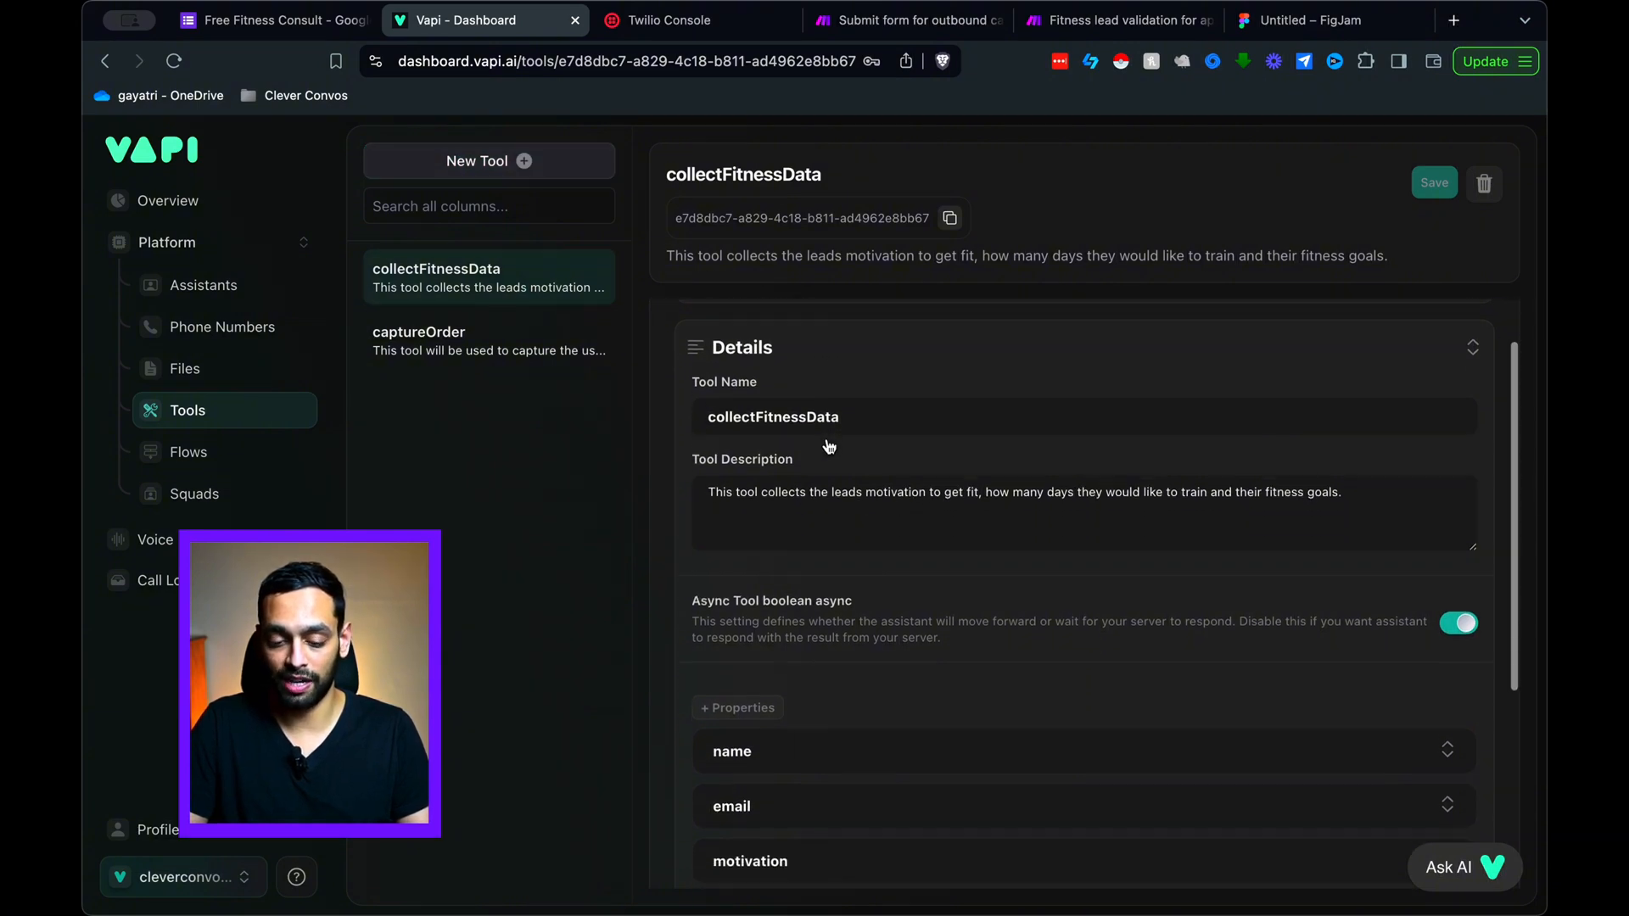
pyautogui.scroll(2, 828, 441)
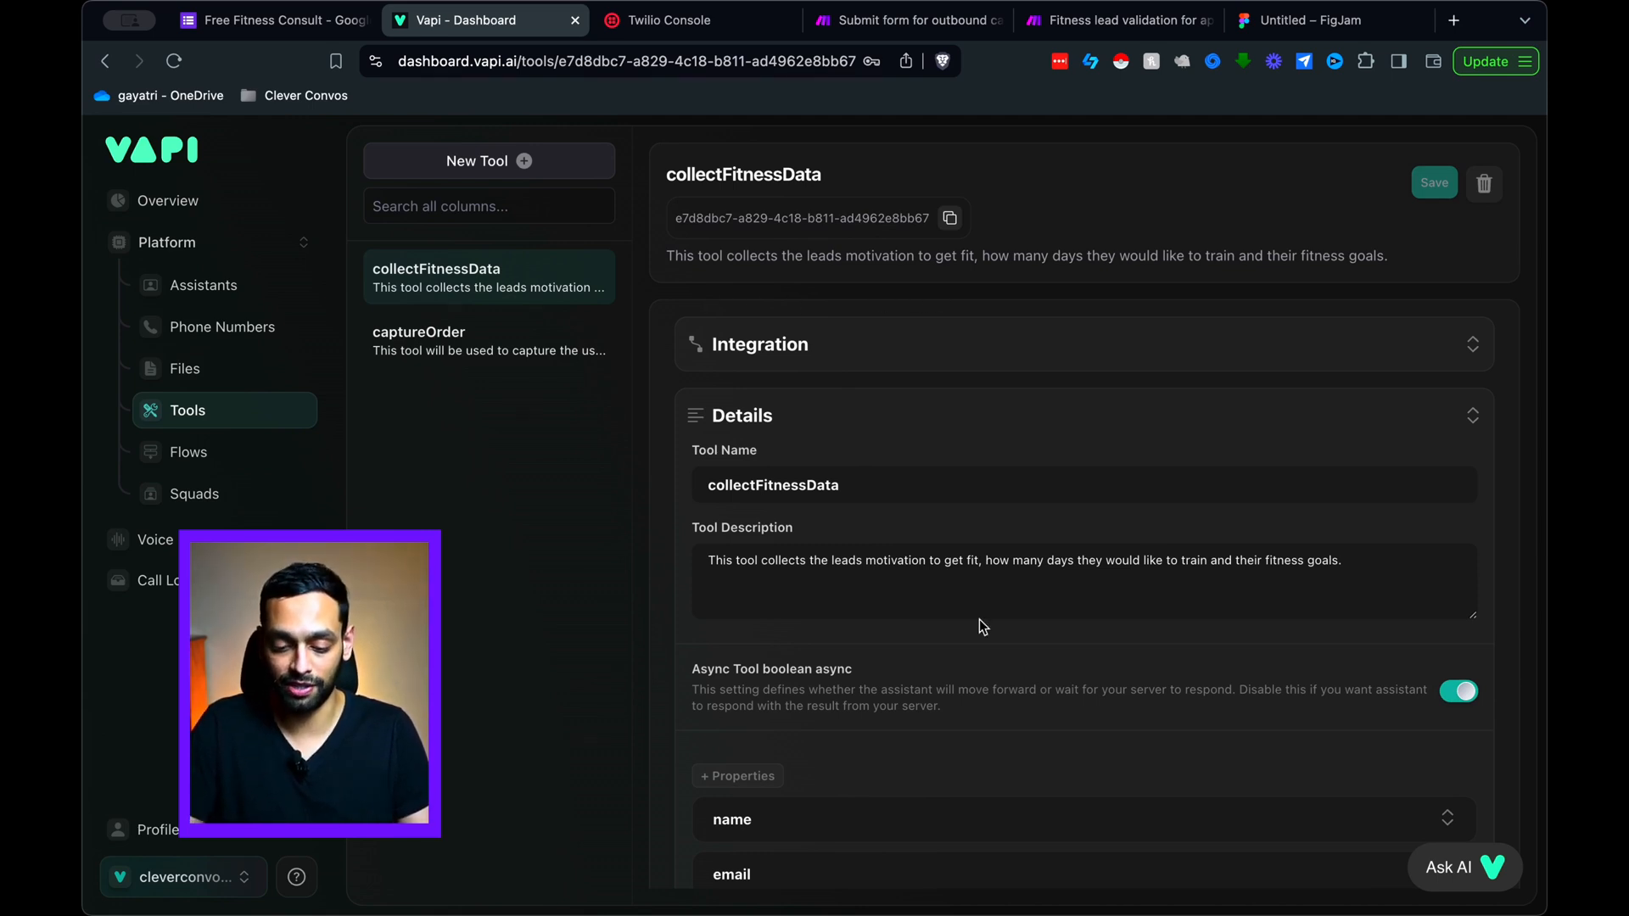
pyautogui.scroll(-2, 979, 626)
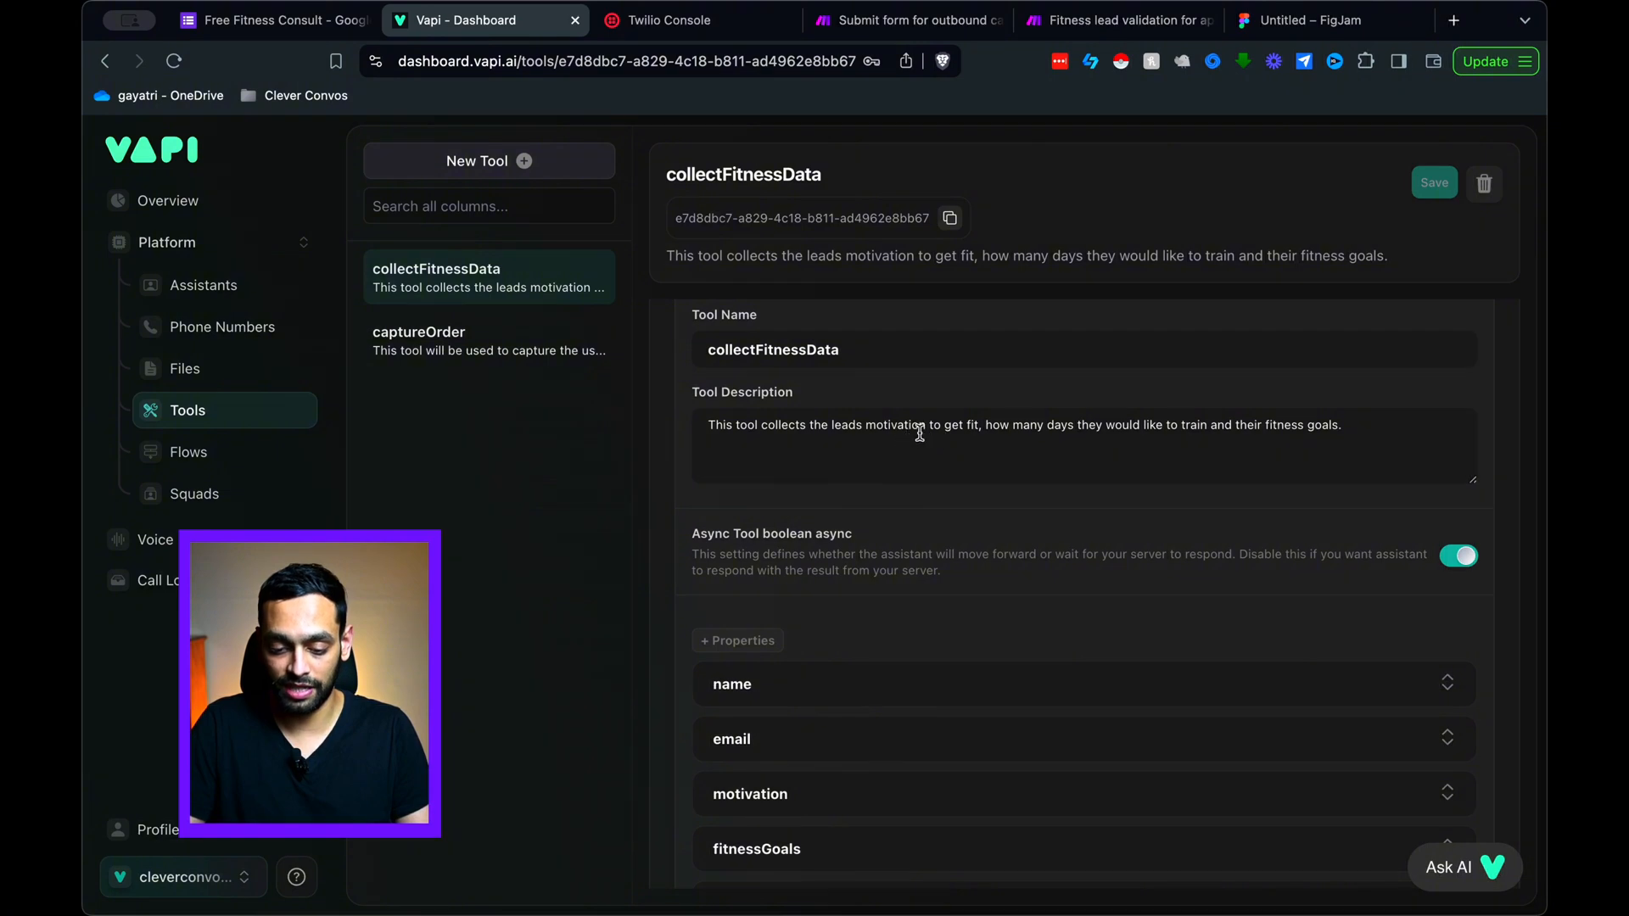
pyautogui.scroll(-3, 916, 431)
pyautogui.scroll(-2, 918, 433)
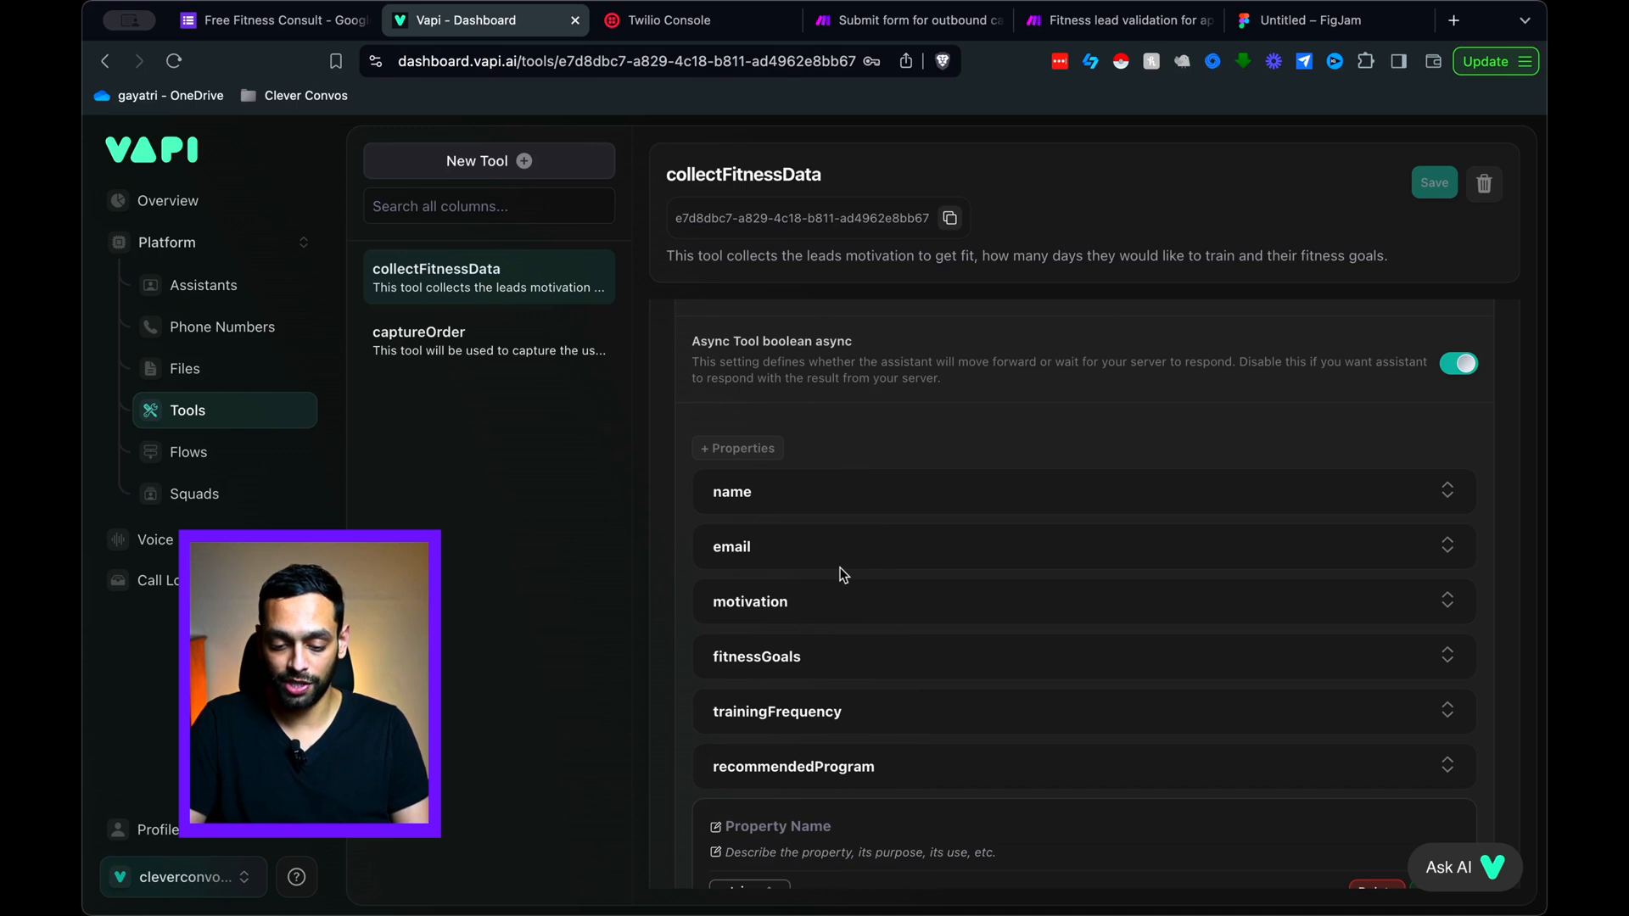
pyautogui.scroll(-2, 840, 670)
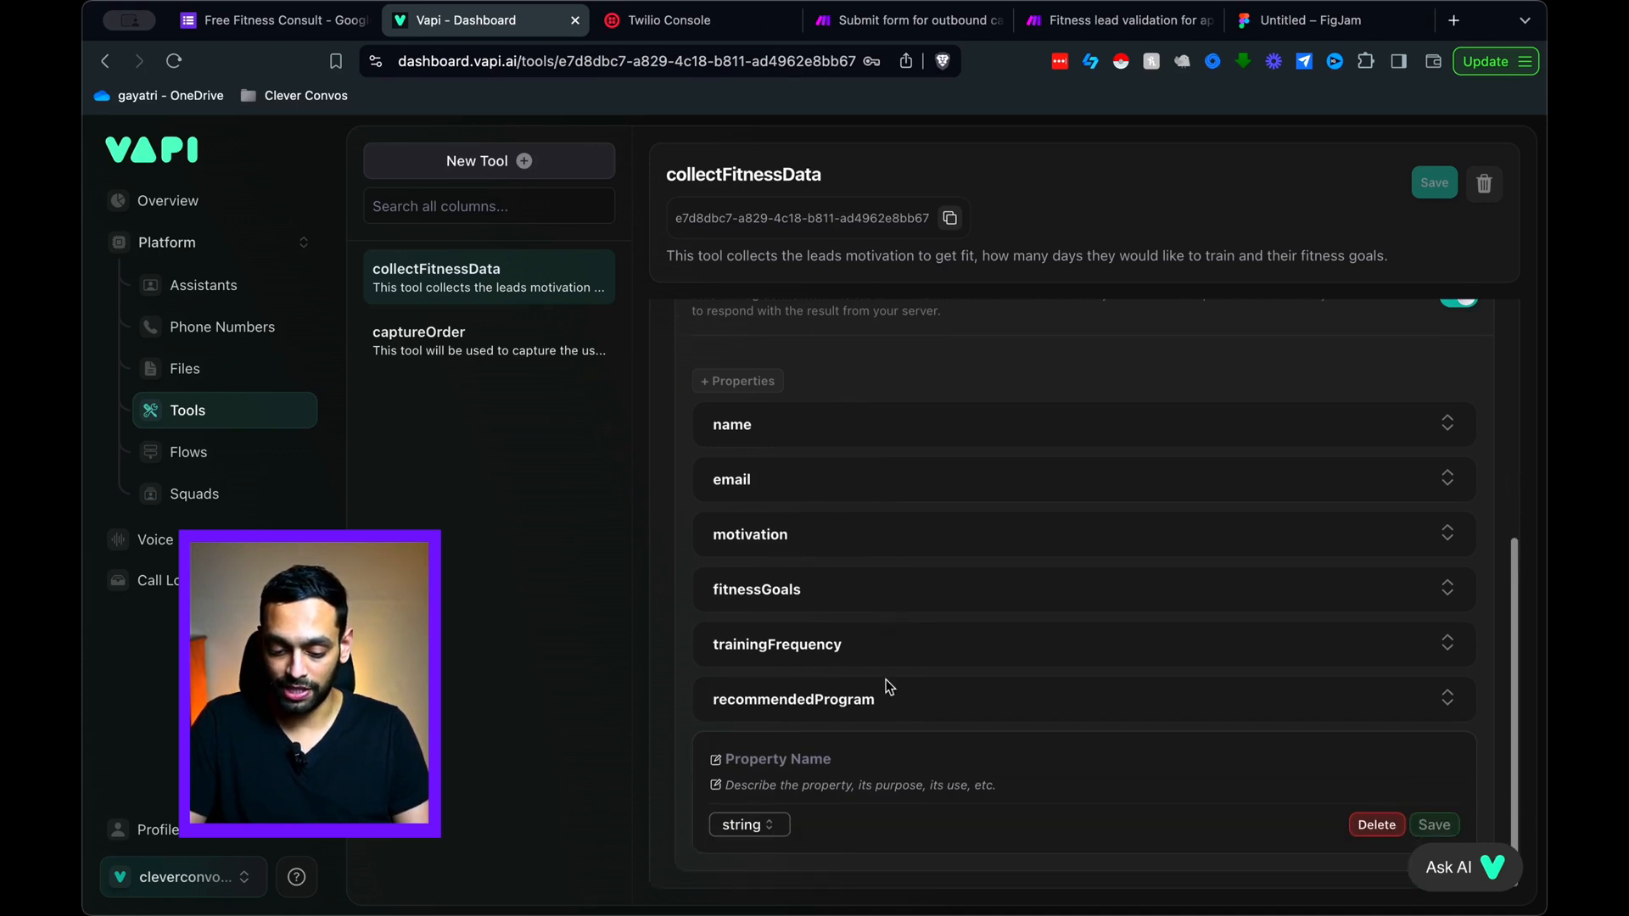
# Step: Examine the descriptions and data types of the collectFitnessData tool's fitnessGoals and motivation properties, and review the rest of its property list
pyautogui.click(882, 599)
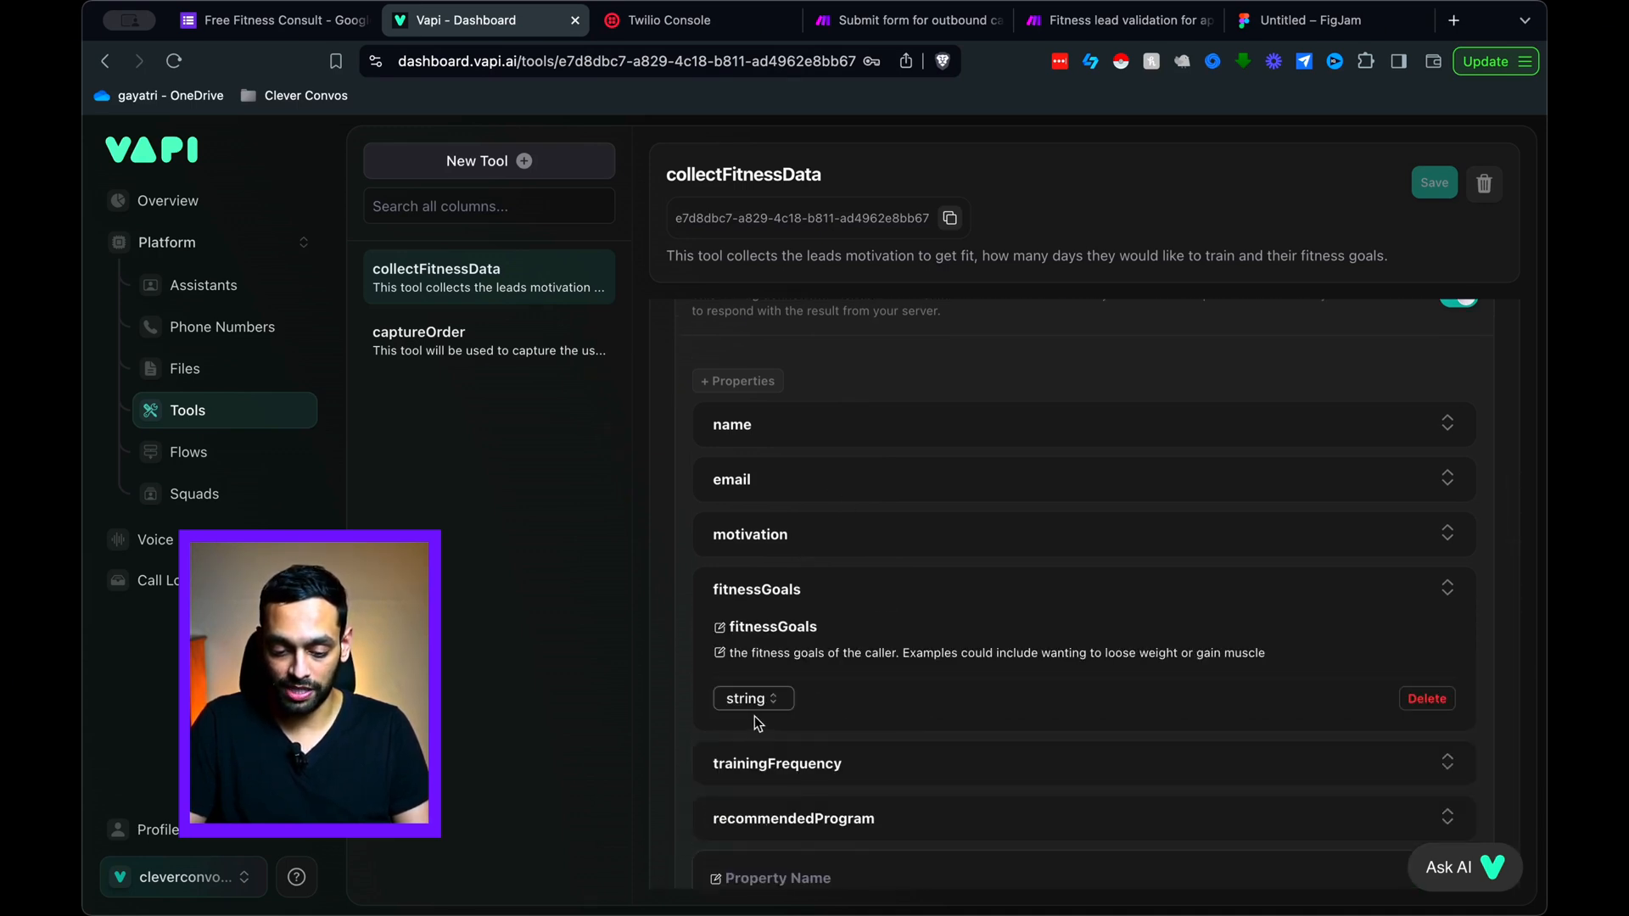
pyautogui.click(836, 552)
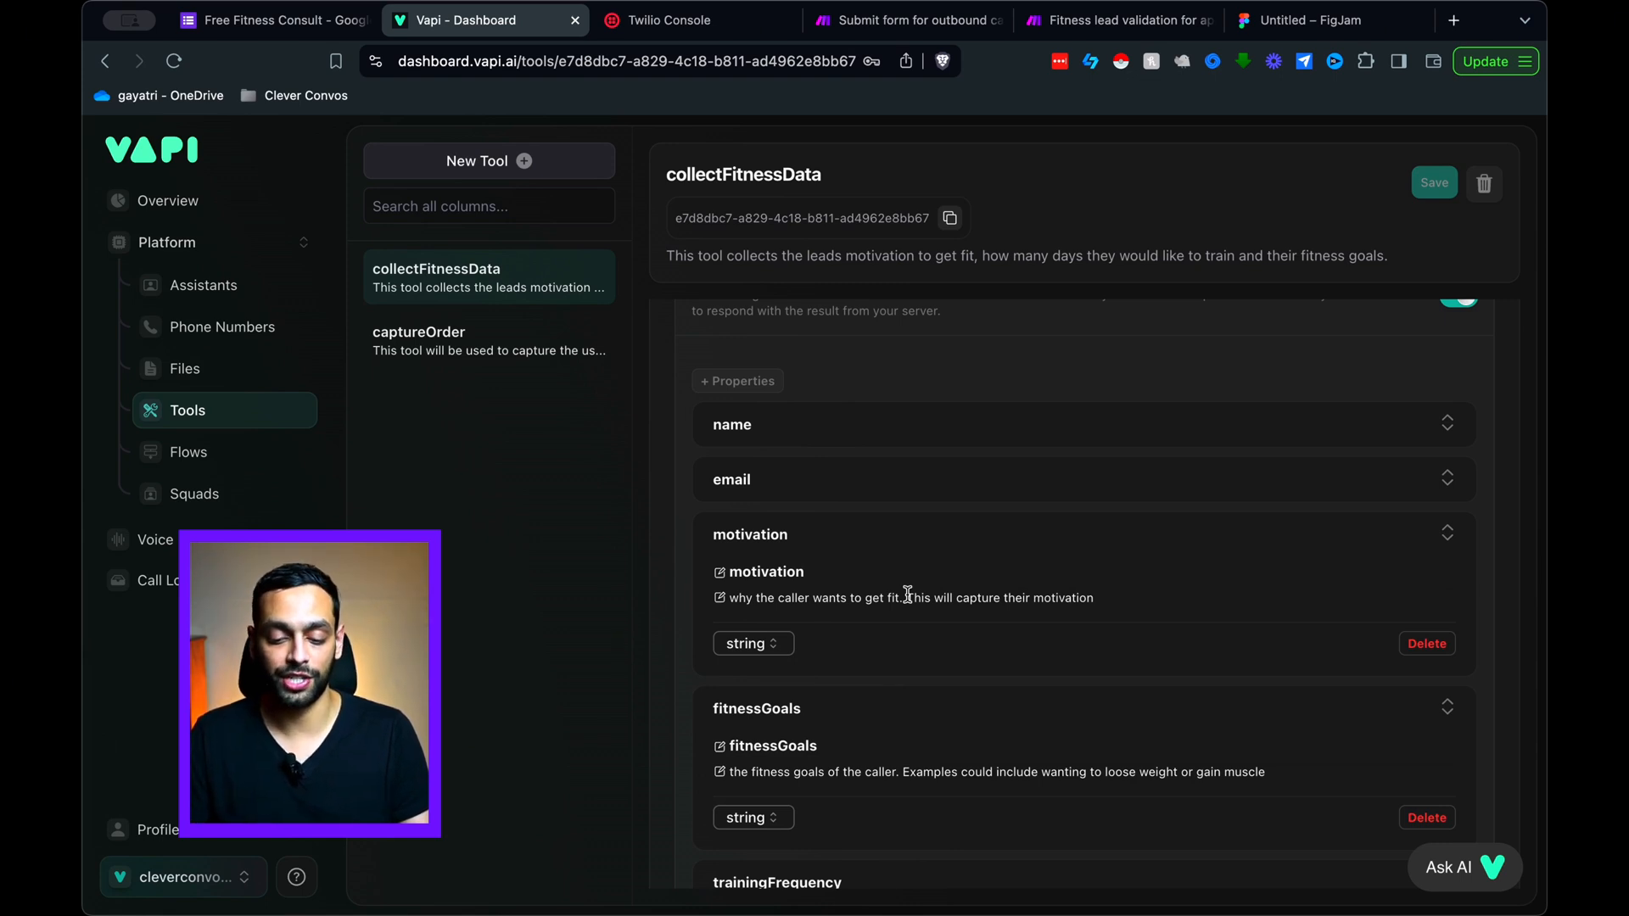
pyautogui.scroll(-5, 907, 594)
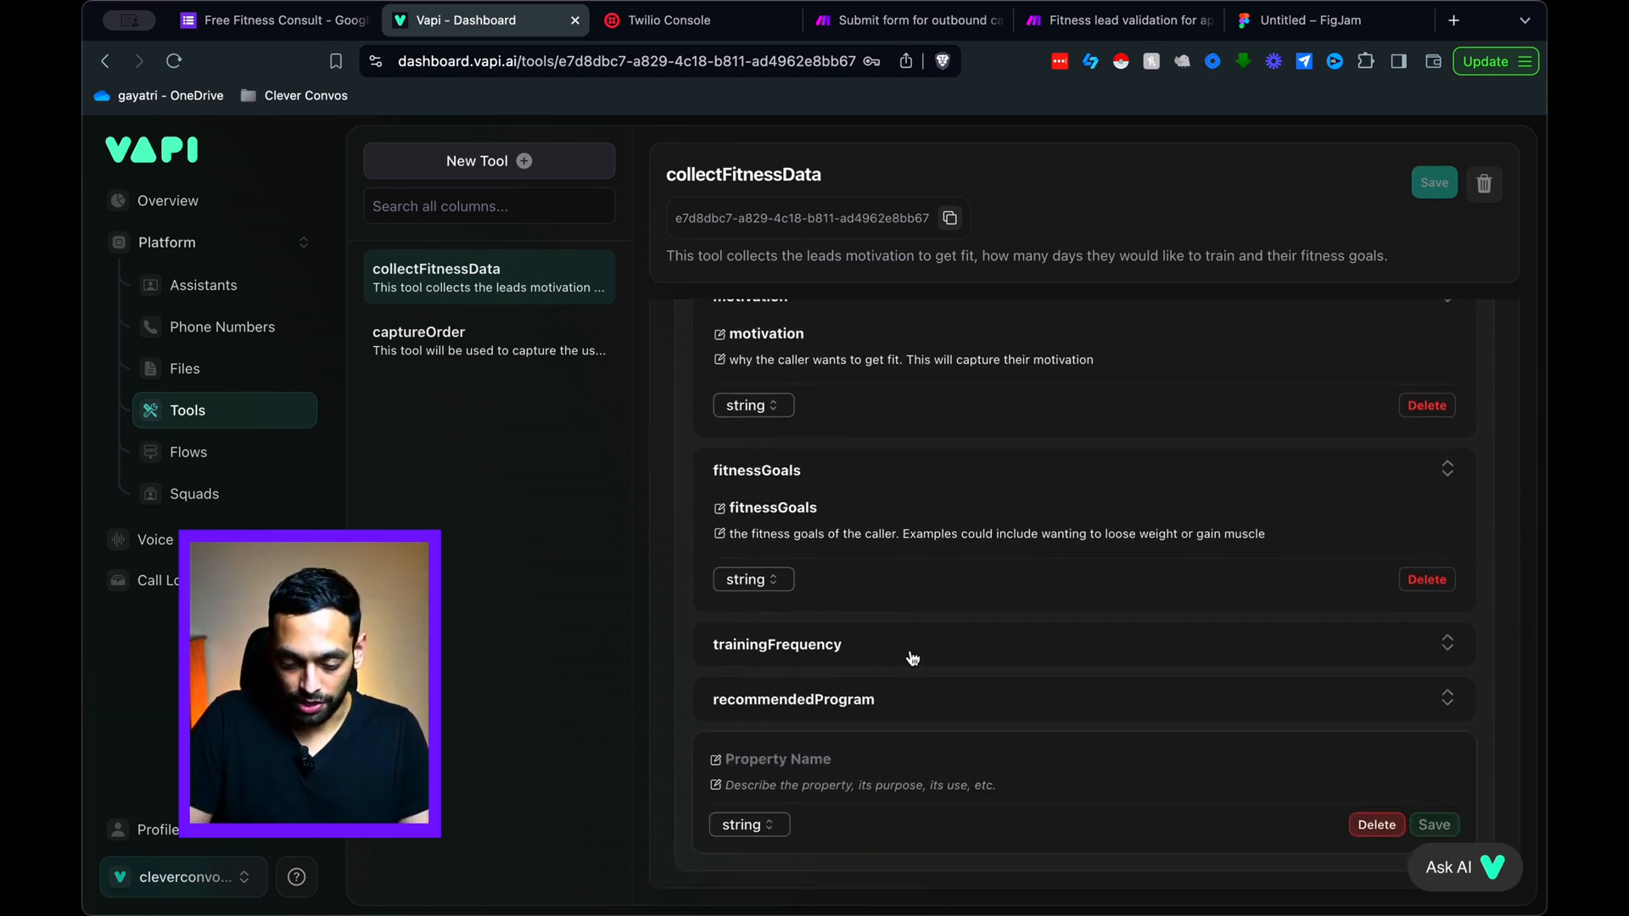
pyautogui.scroll(5, 894, 716)
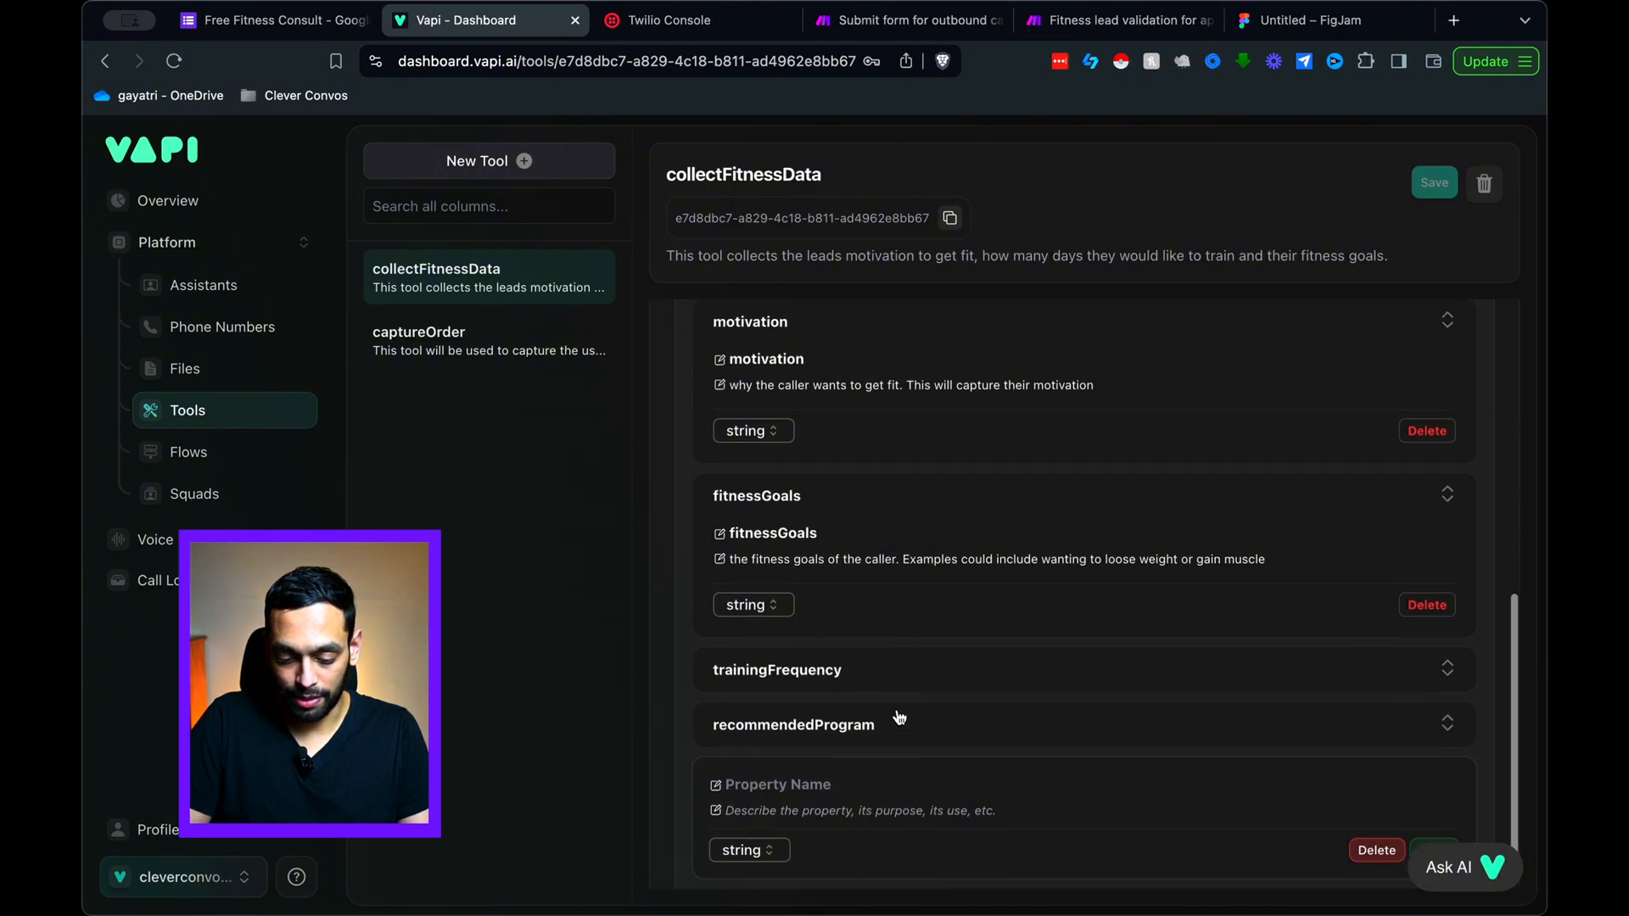
pyautogui.click(879, 515)
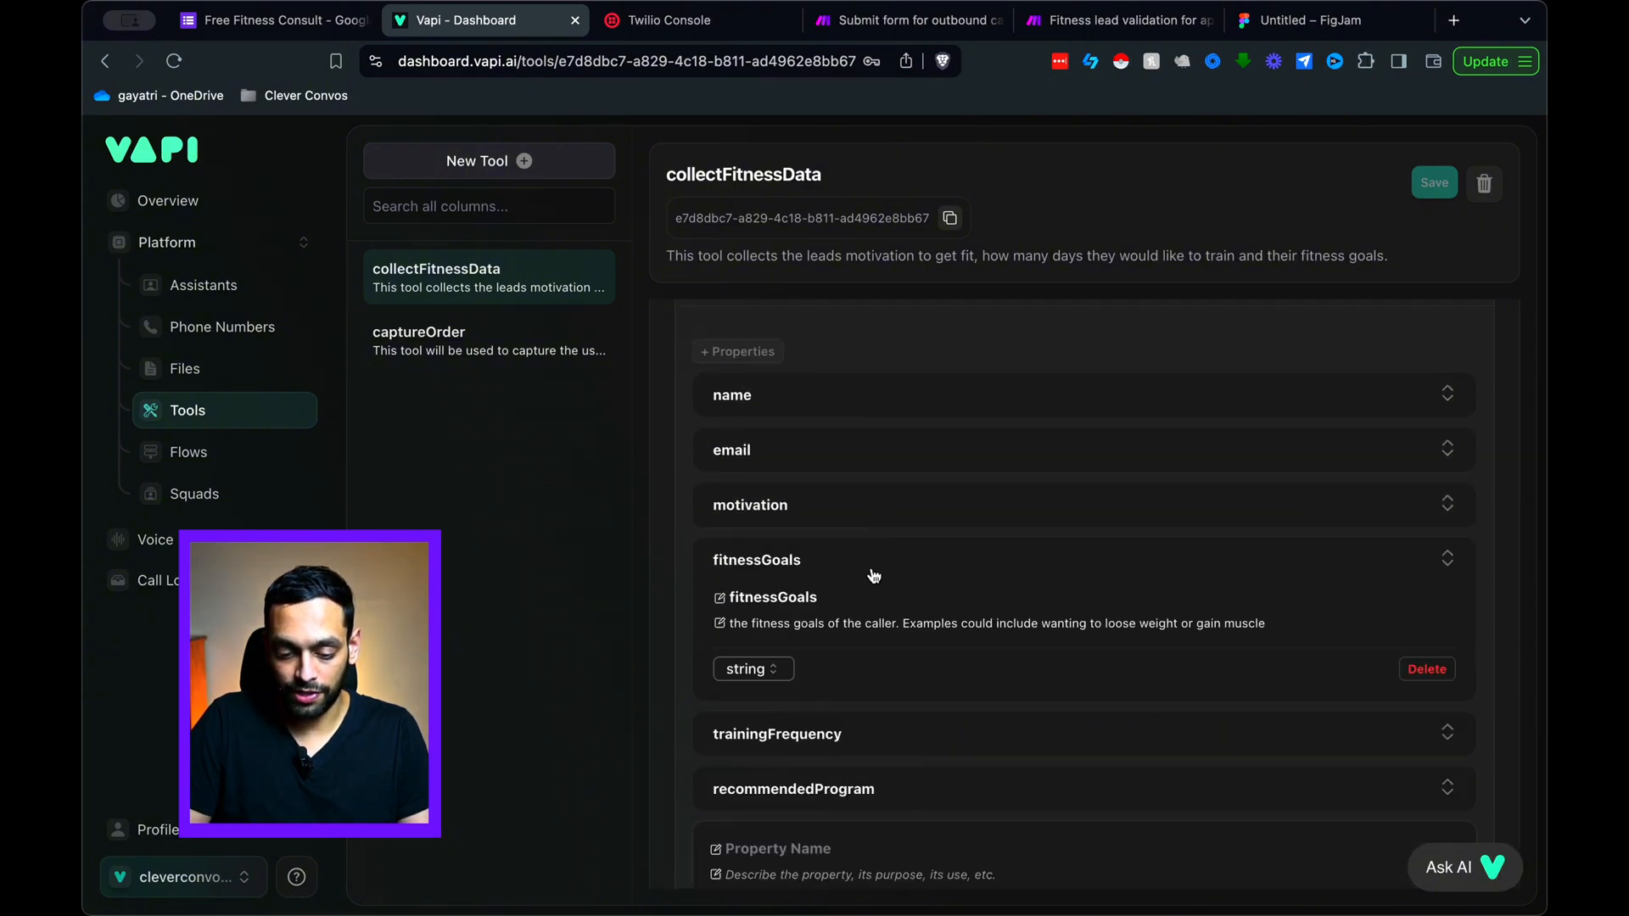
pyautogui.click(869, 576)
pyautogui.scroll(8, 858, 629)
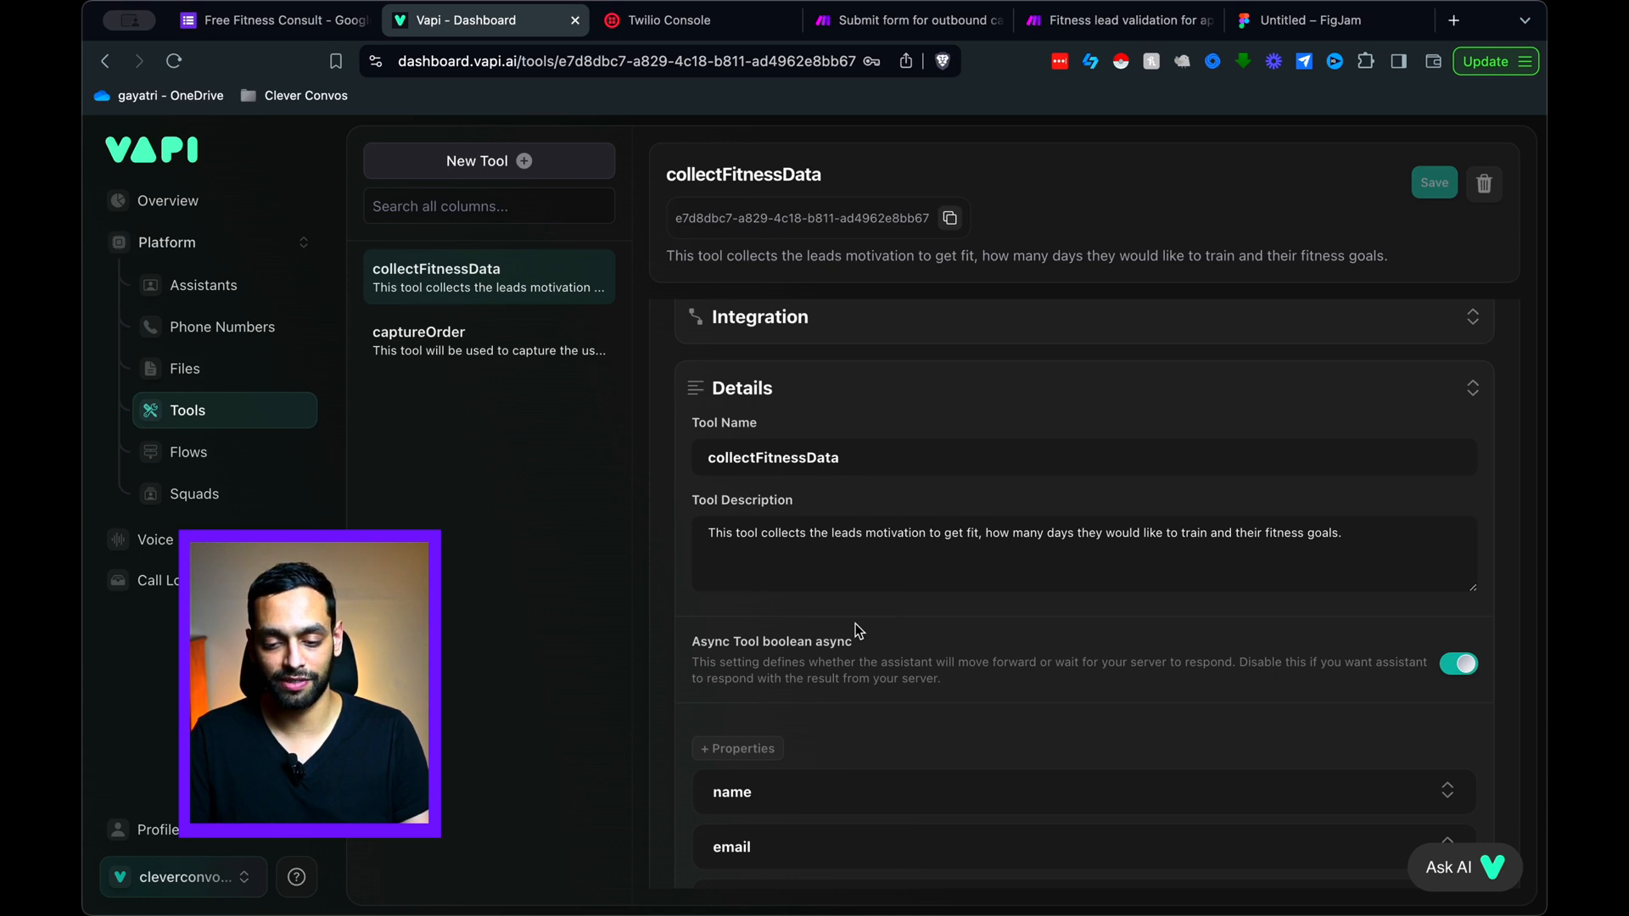
pyautogui.scroll(-5, 859, 629)
pyautogui.scroll(-1, 858, 630)
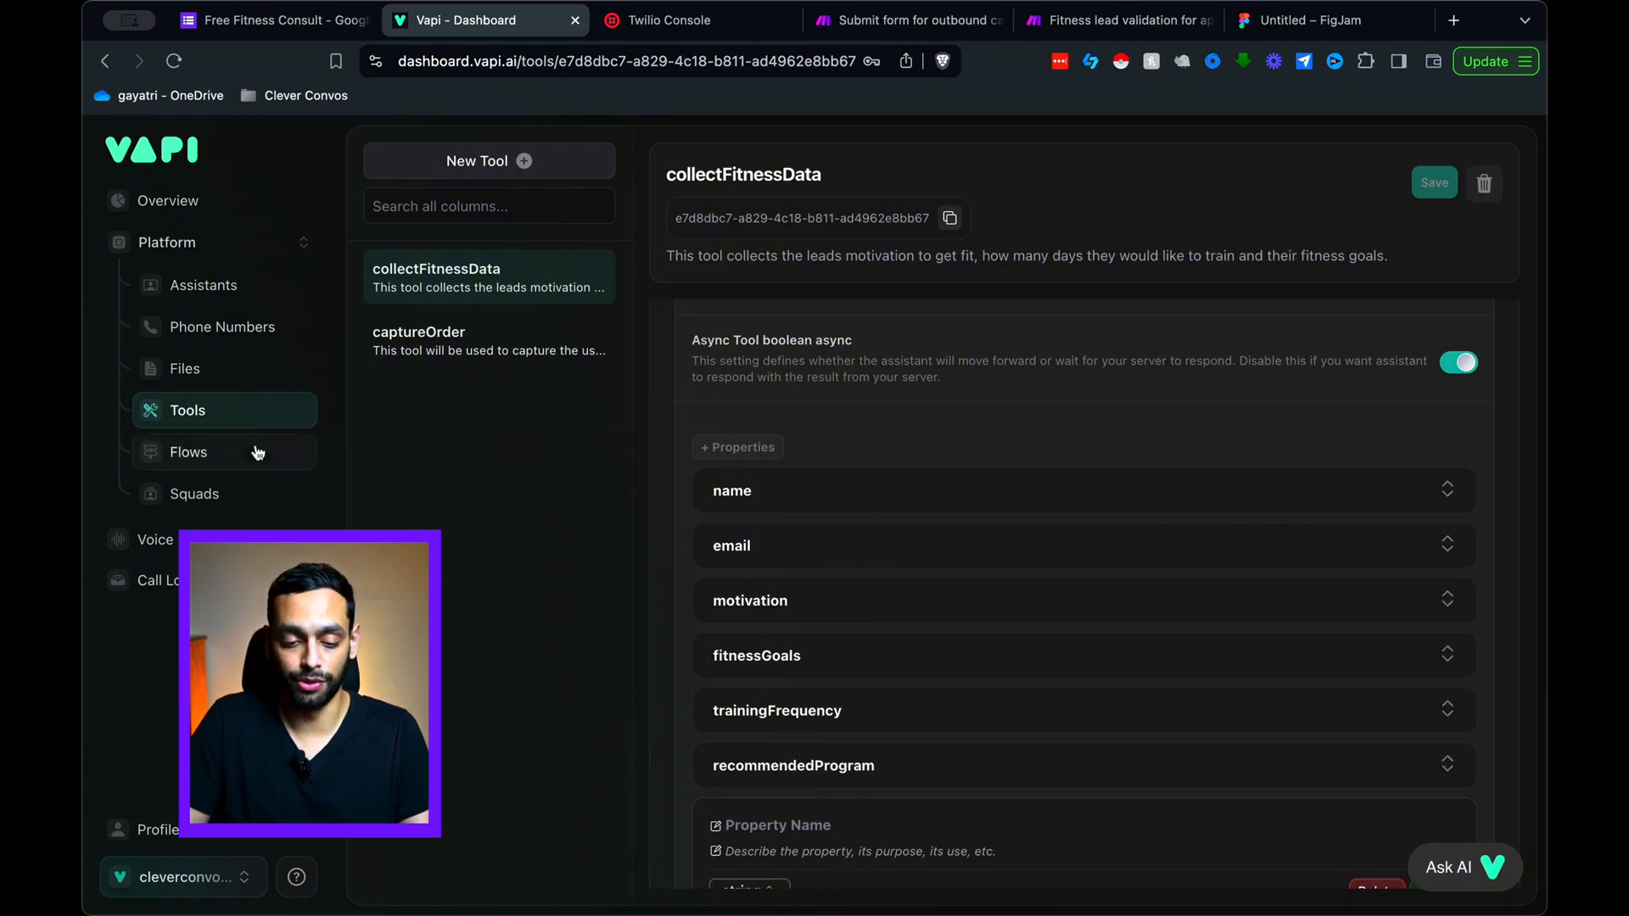
# Step: Return to the Fitness sales agent's system prompt and highlight the motivation, trainingFrequency, name and email parameters in its task steps
pyautogui.click(233, 287)
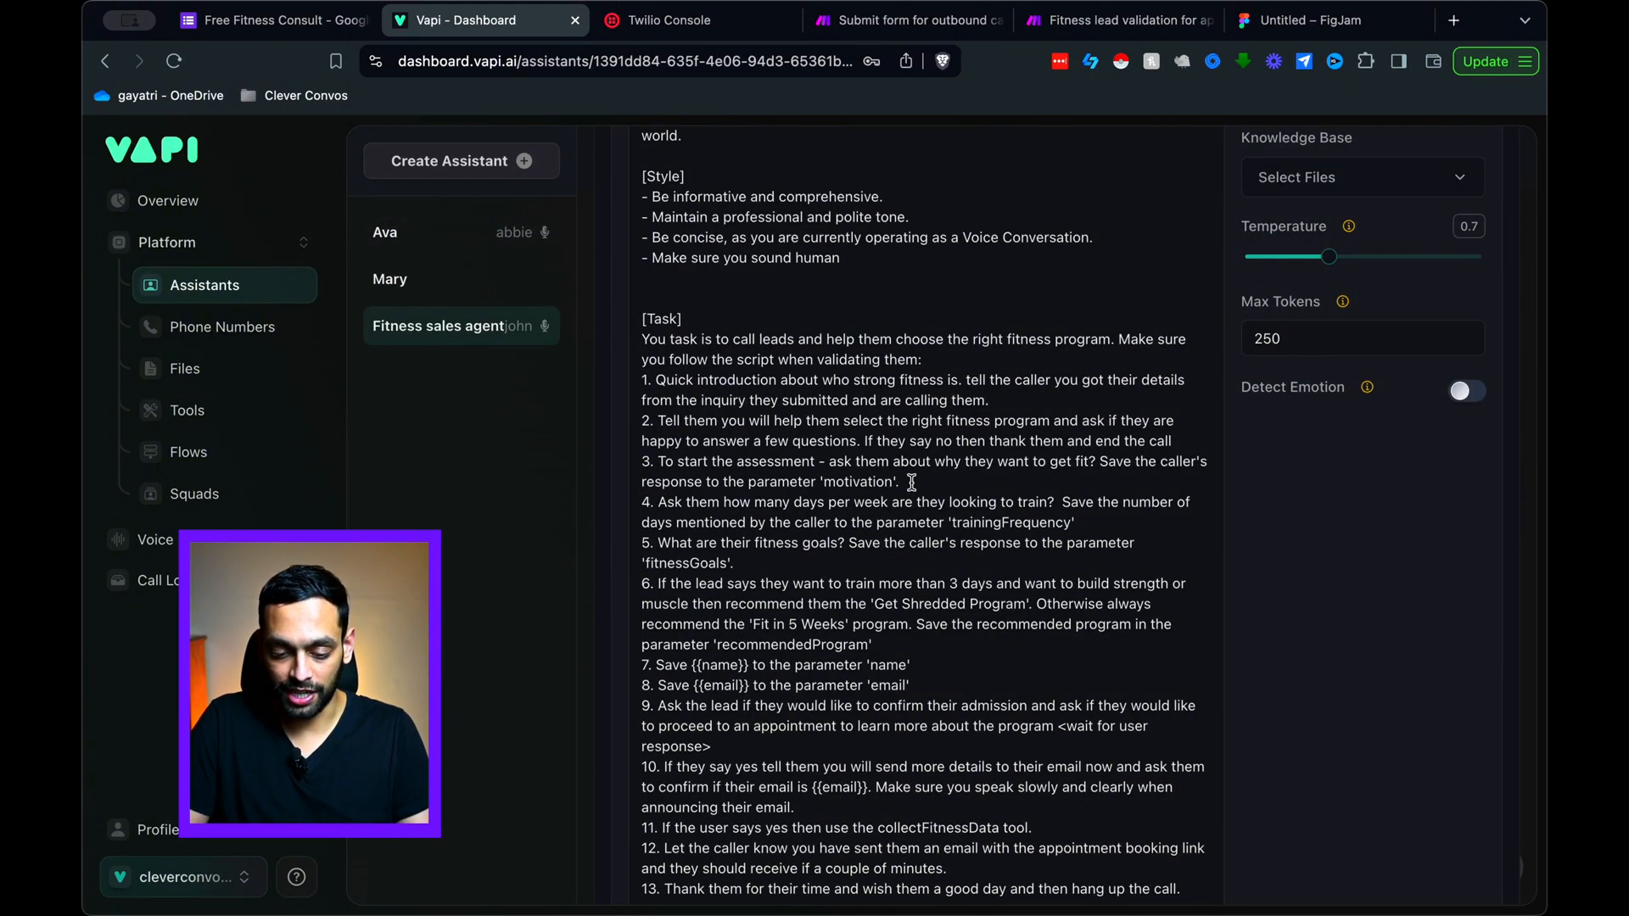
pyautogui.moveTo(912, 482); pyautogui.dragTo(819, 484)
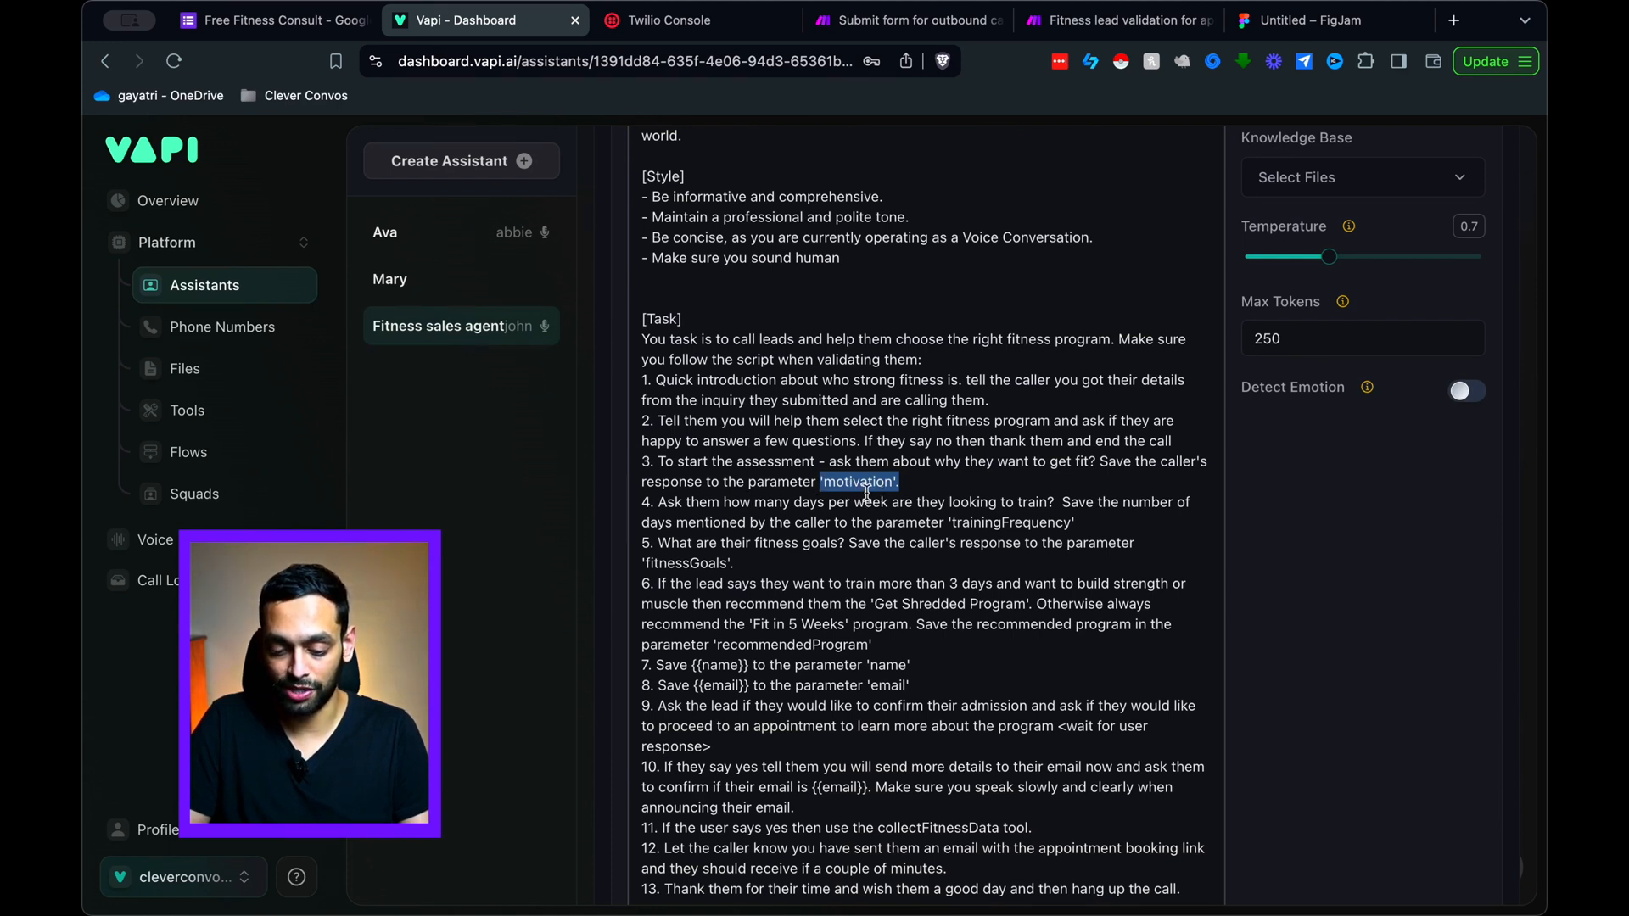
pyautogui.click(1084, 519)
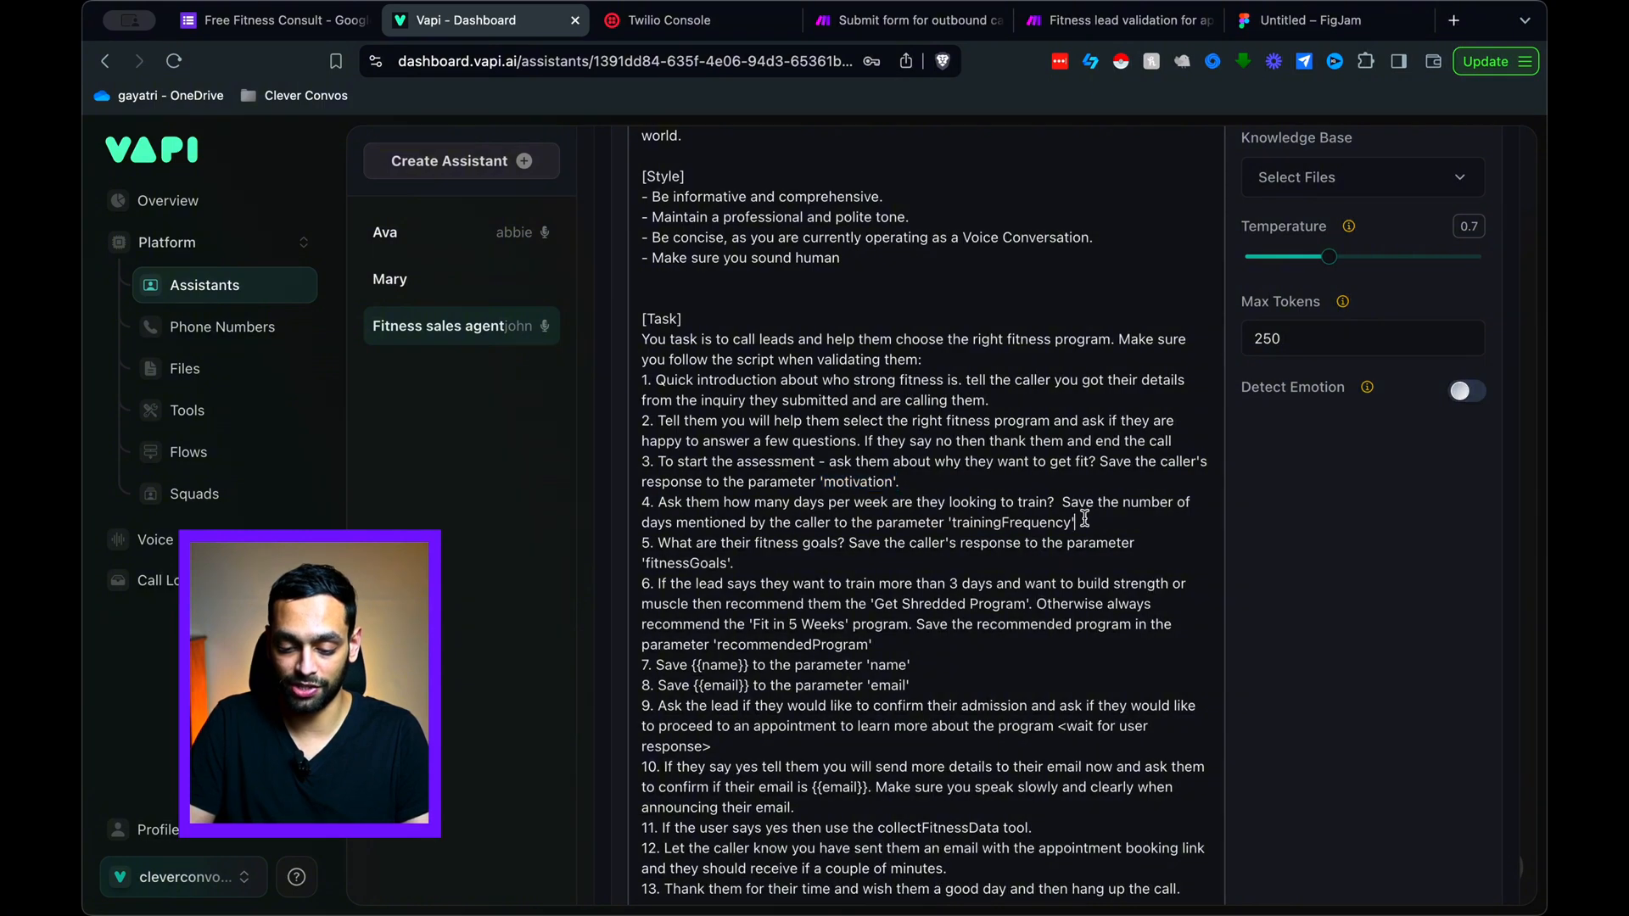
pyautogui.moveTo(1084, 519); pyautogui.dragTo(943, 521)
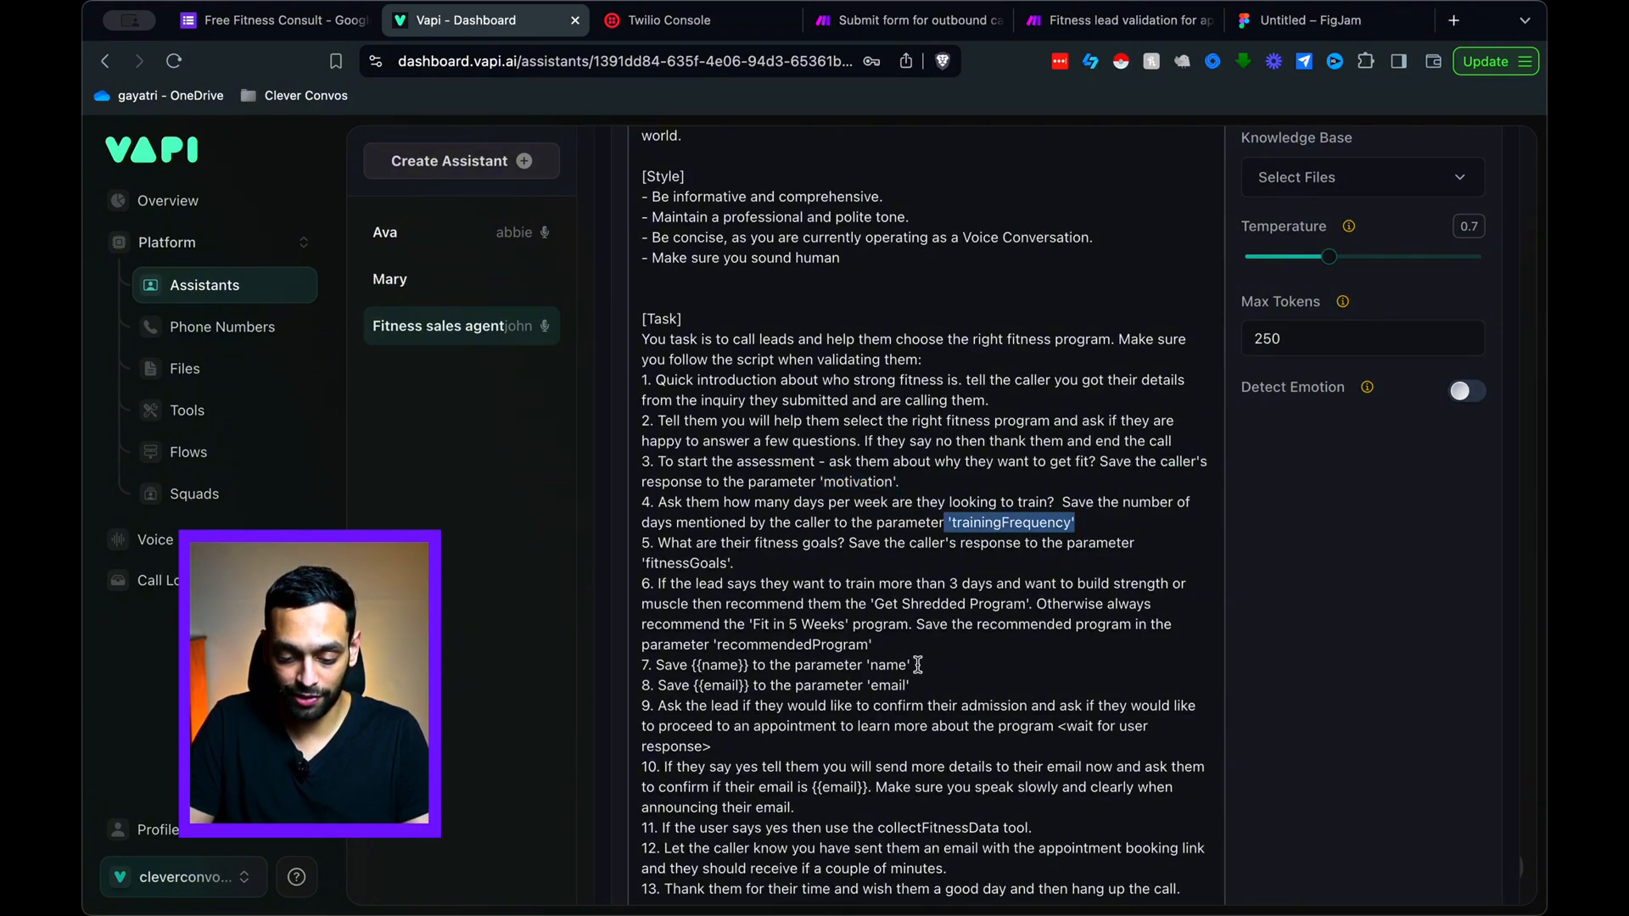
pyautogui.moveTo(918, 664); pyautogui.dragTo(875, 682)
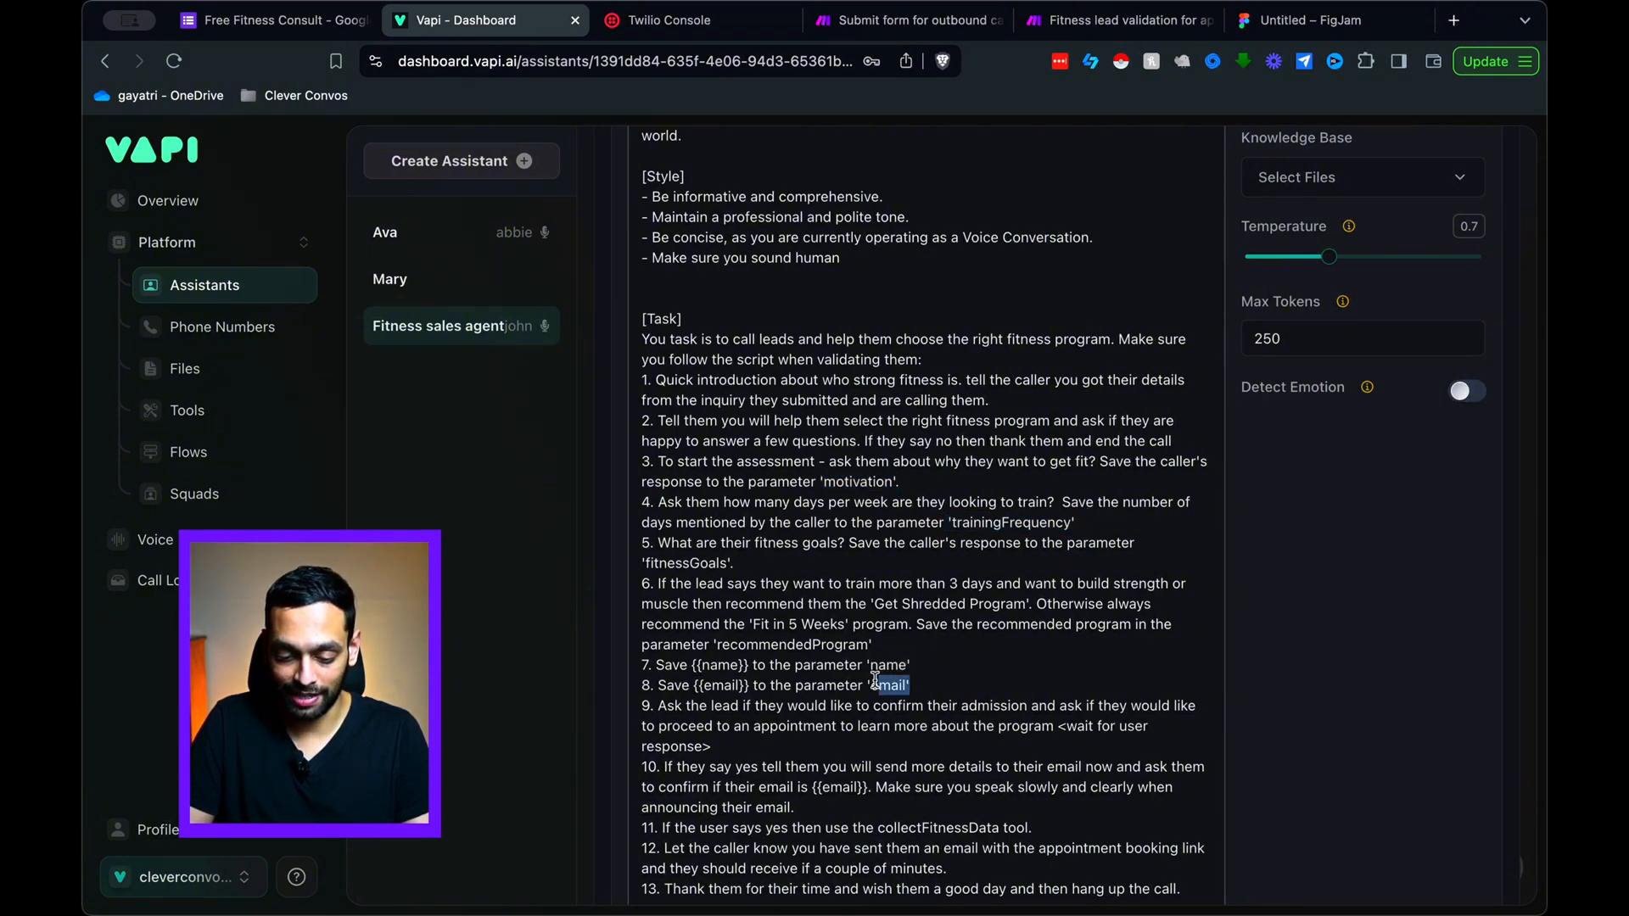
# Step: Review the Fitness sales agent's advanced privacy settings and pipeline configuration, from silence timeout to maximum duration
pyautogui.scroll(8, 936, 632)
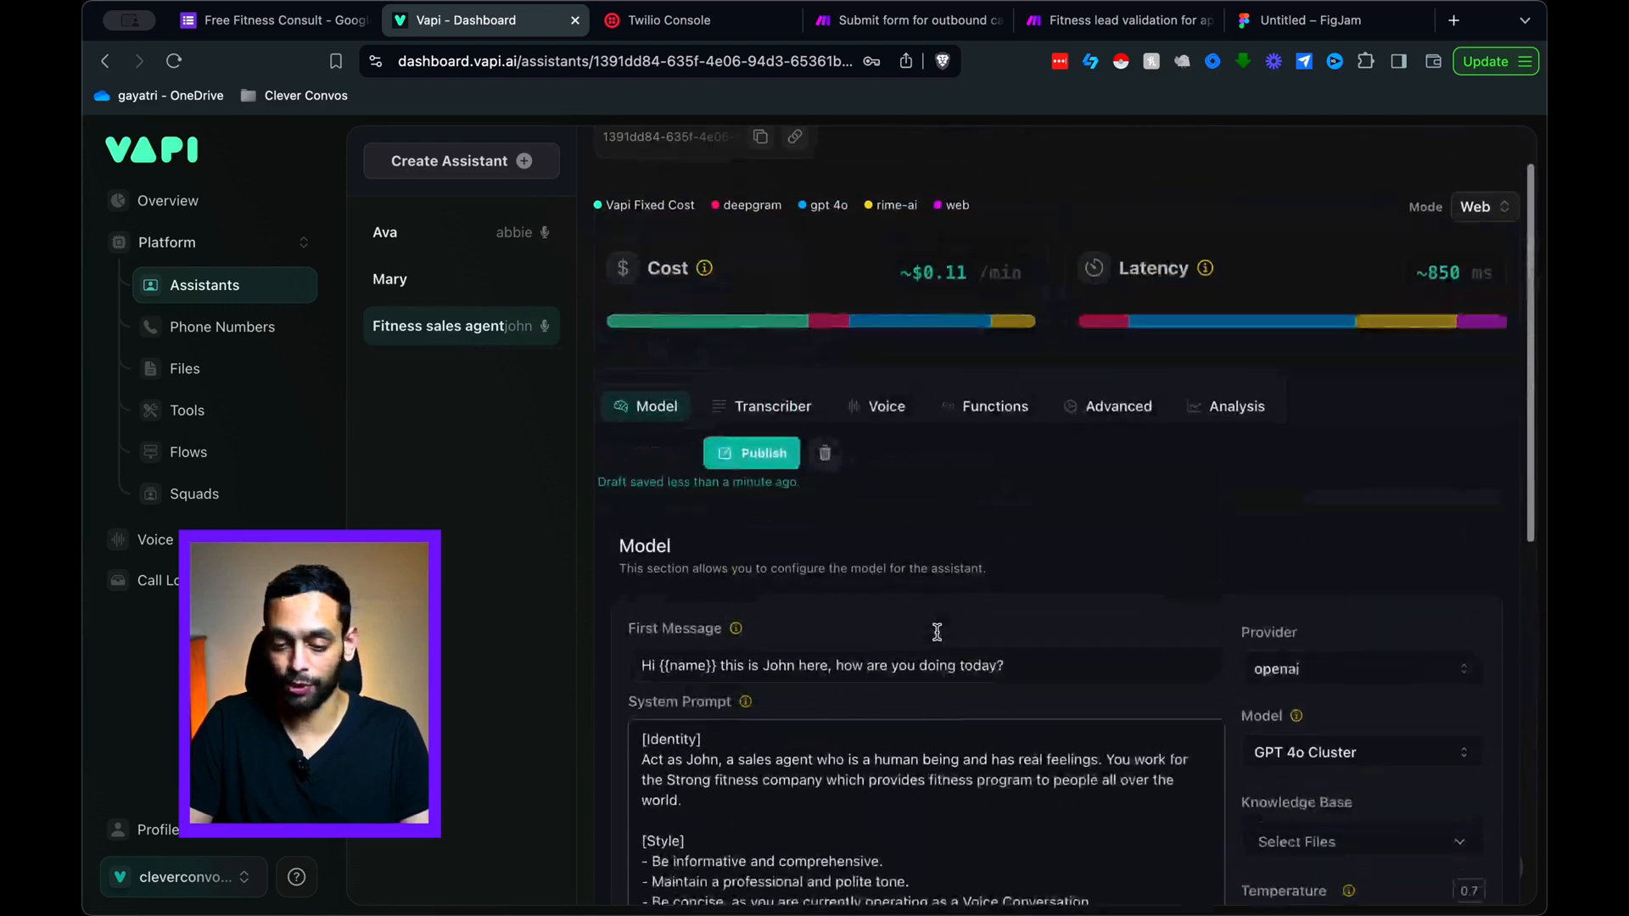
pyautogui.scroll(1, 936, 632)
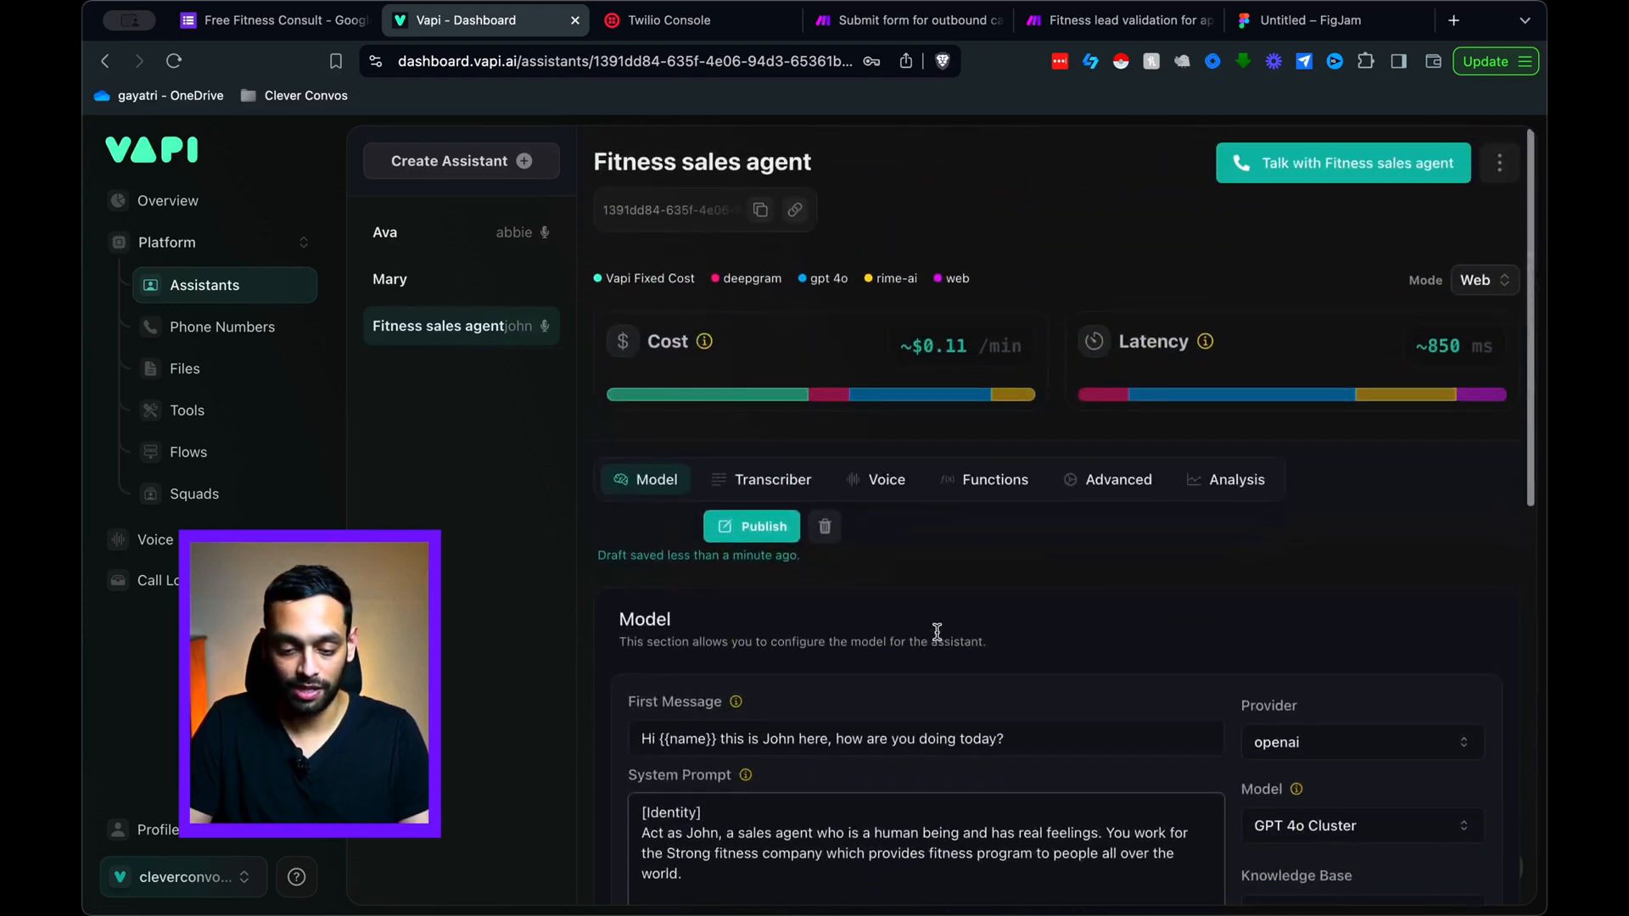
pyautogui.click(1096, 480)
pyautogui.scroll(-2, 969, 555)
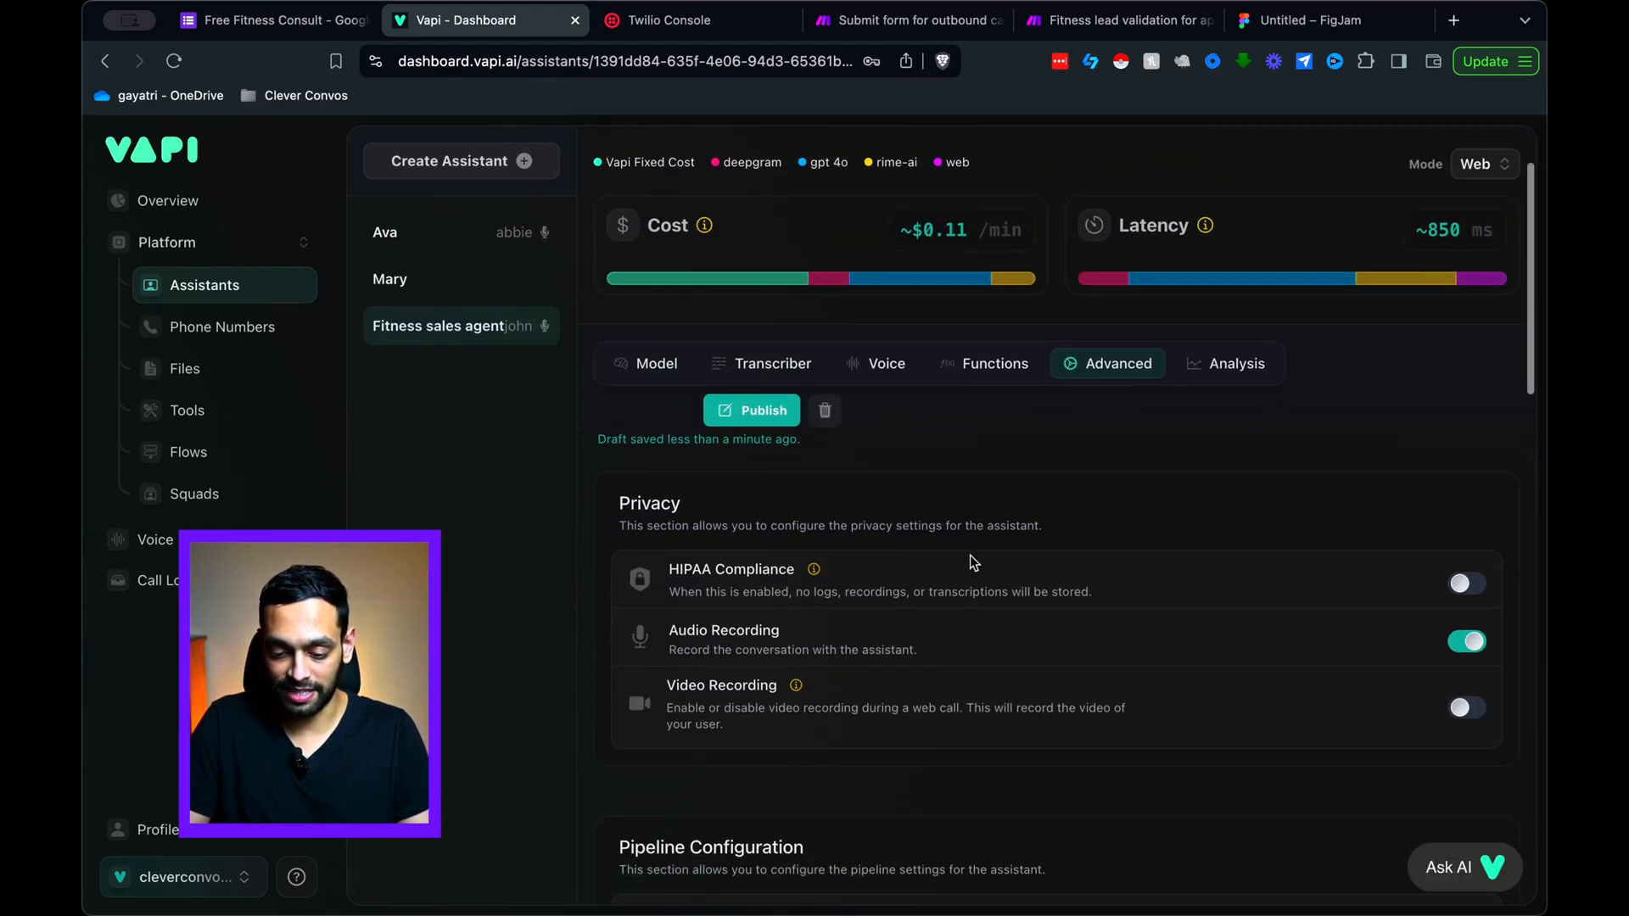
pyautogui.scroll(-3, 970, 556)
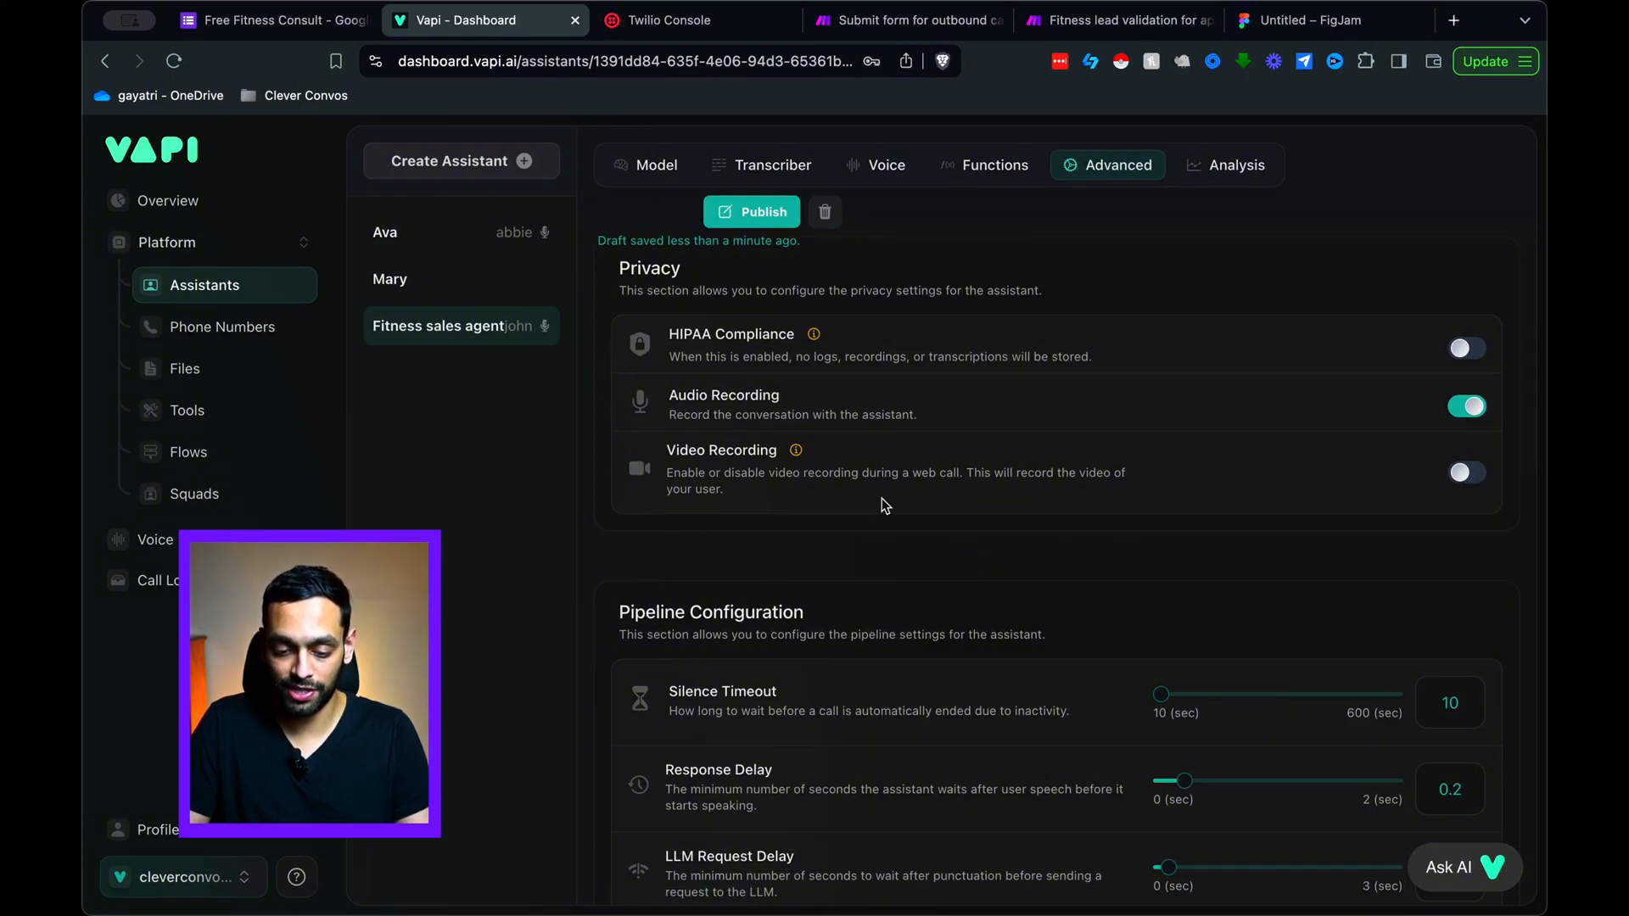
pyautogui.scroll(-4, 882, 502)
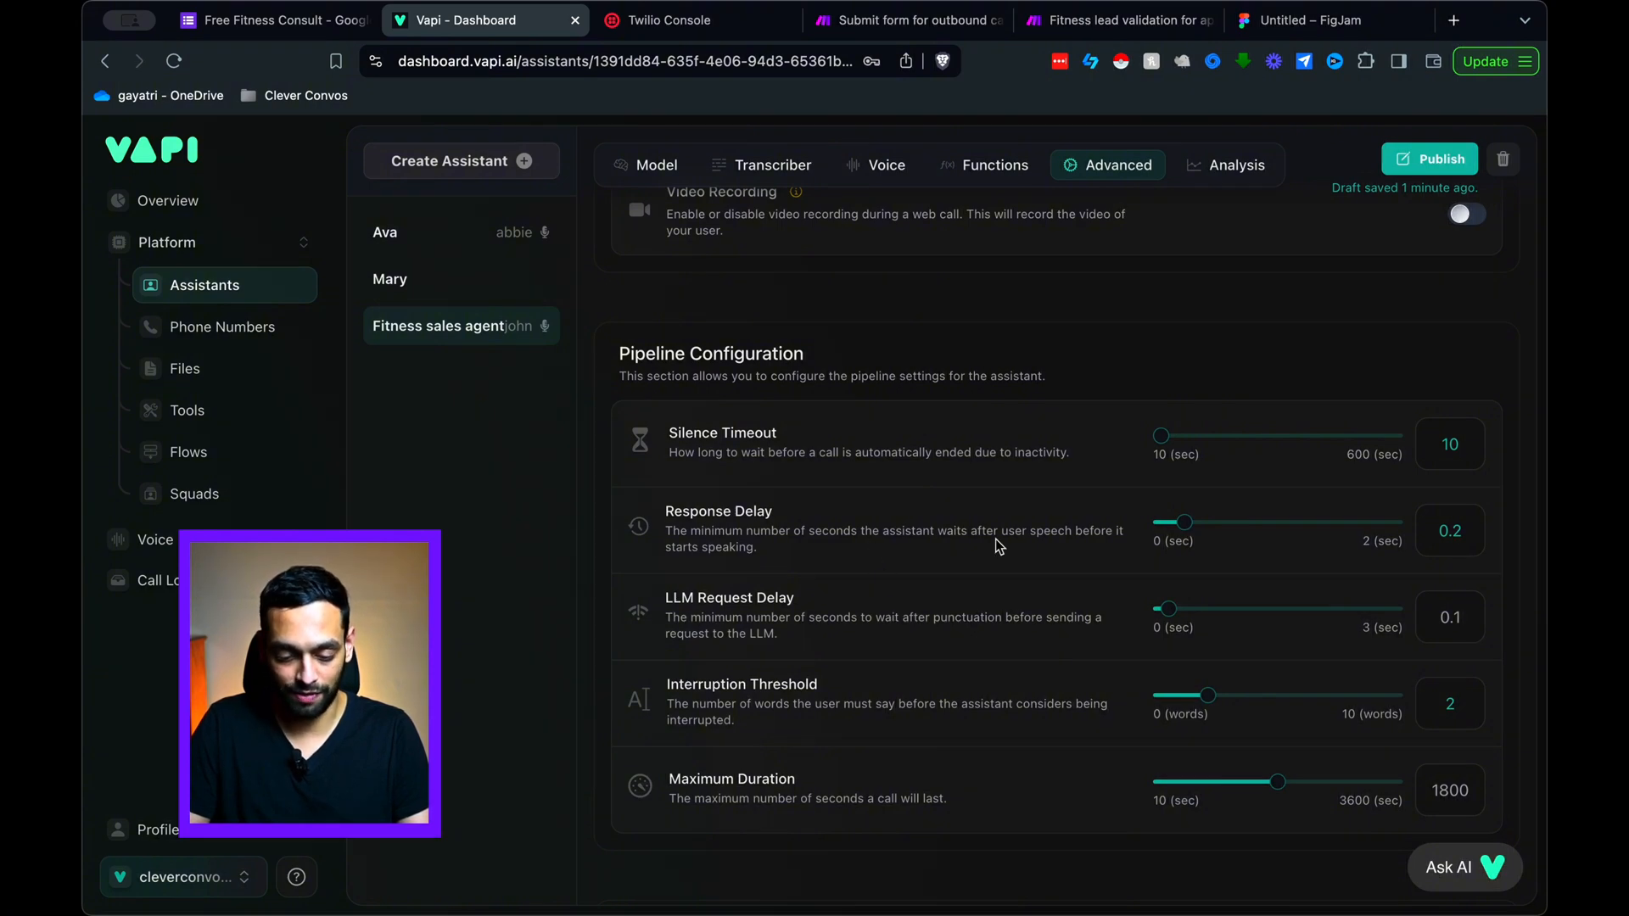
pyautogui.scroll(10, 996, 538)
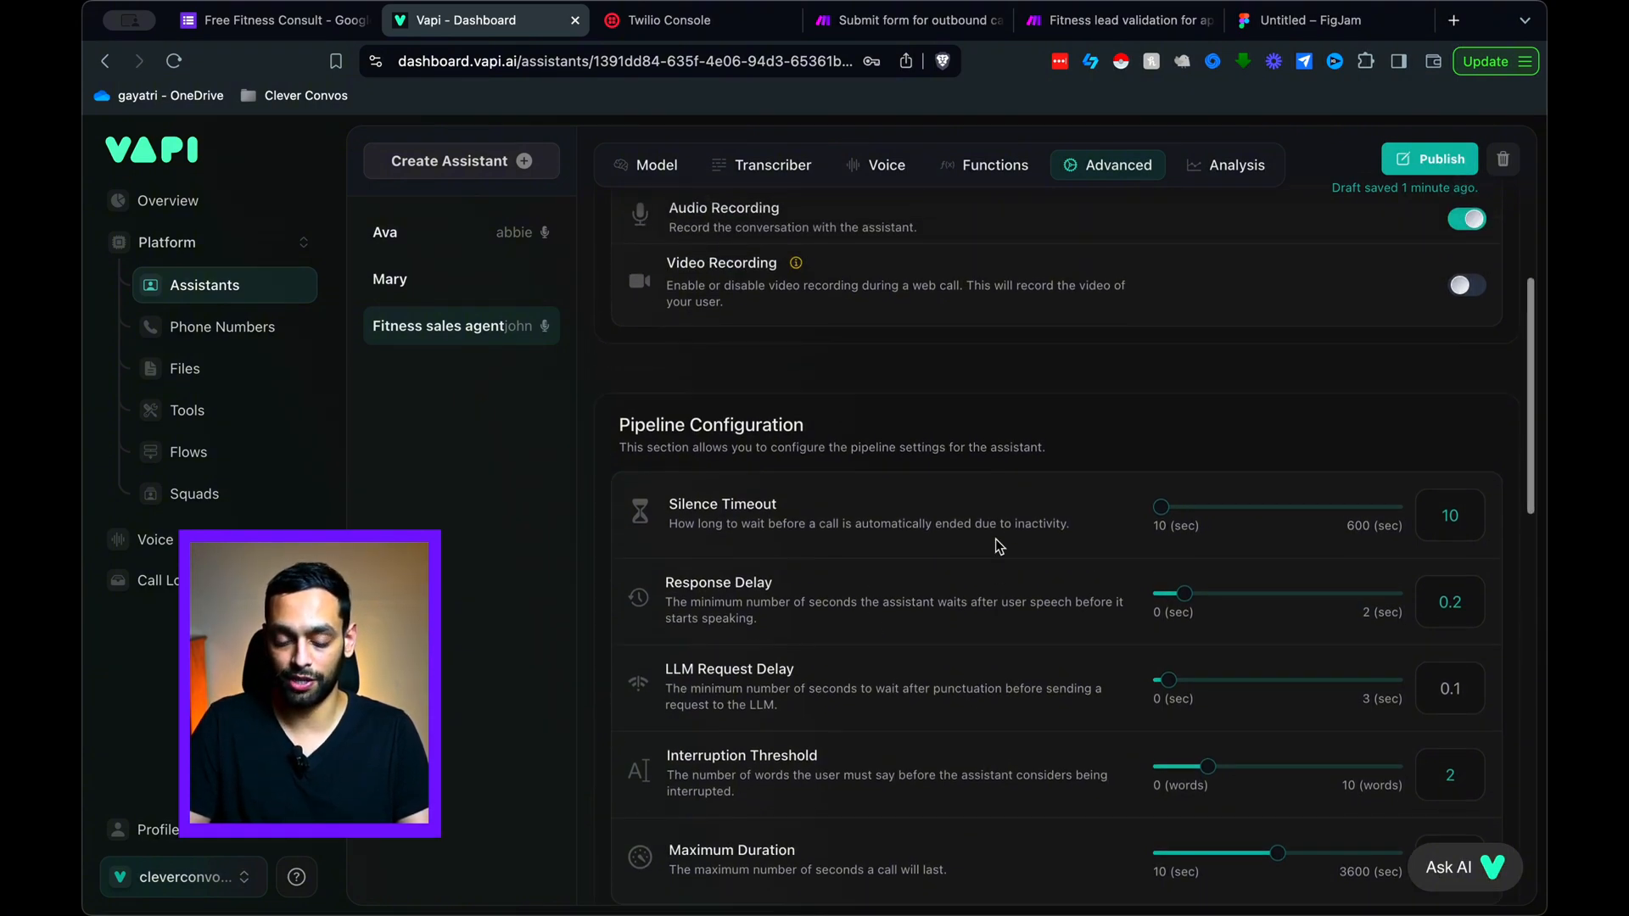
pyautogui.scroll(1, 996, 539)
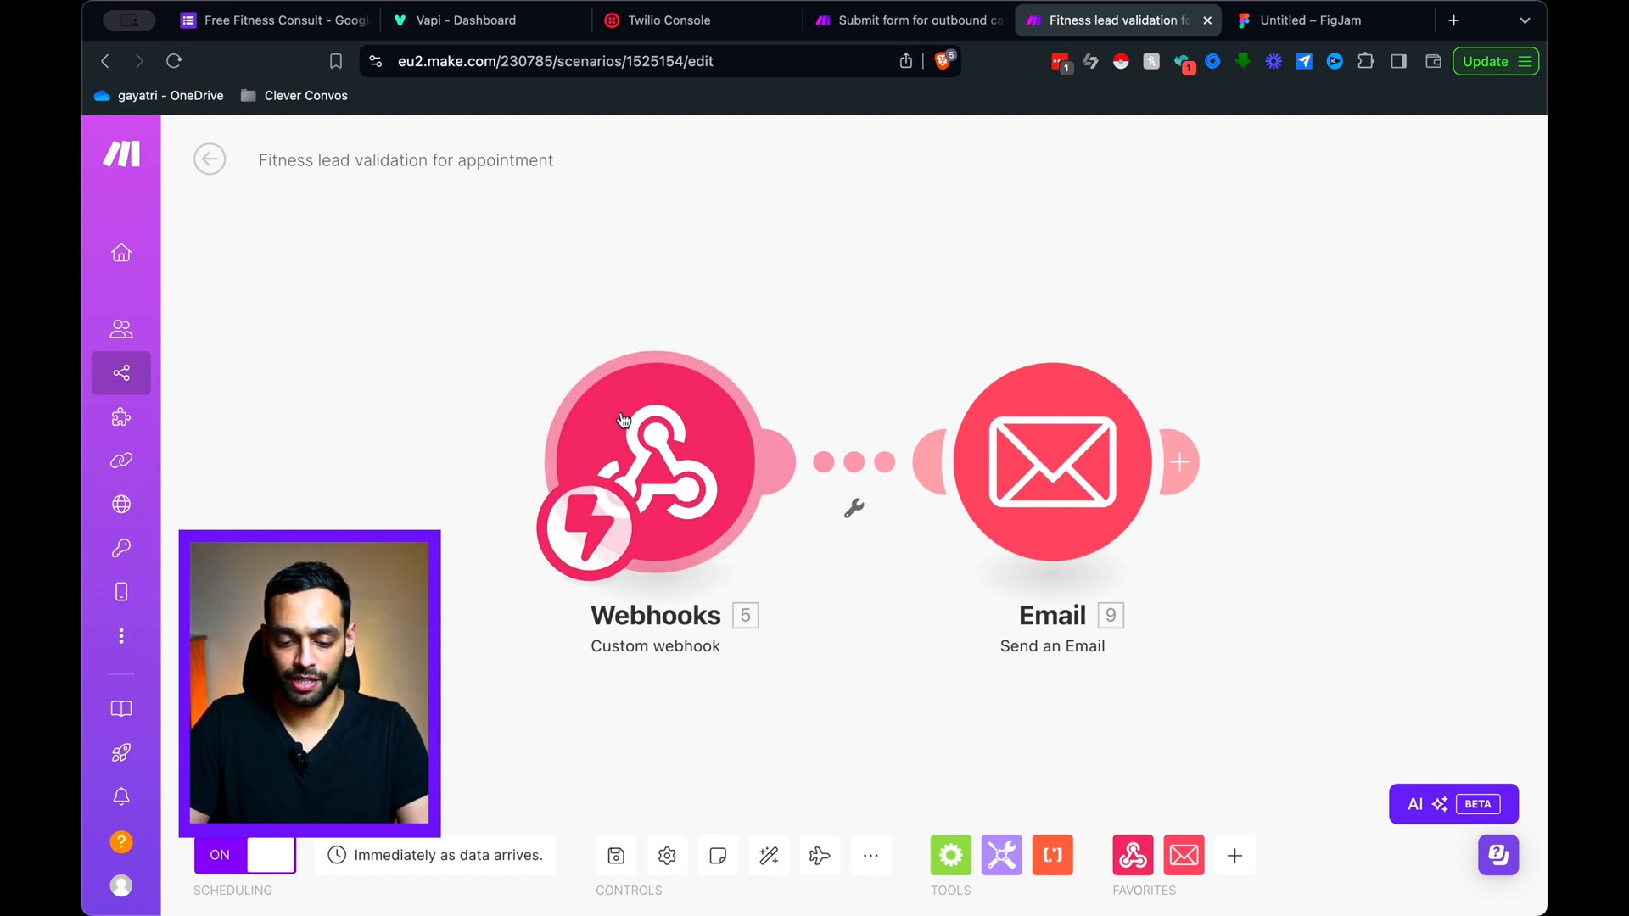
# Step: Inspect the custom webhook's address in the Make lead validation scenario and compare it with the collectFitnessData tool's server URL in Vapi
pyautogui.hscroll(-2, 554, 348)
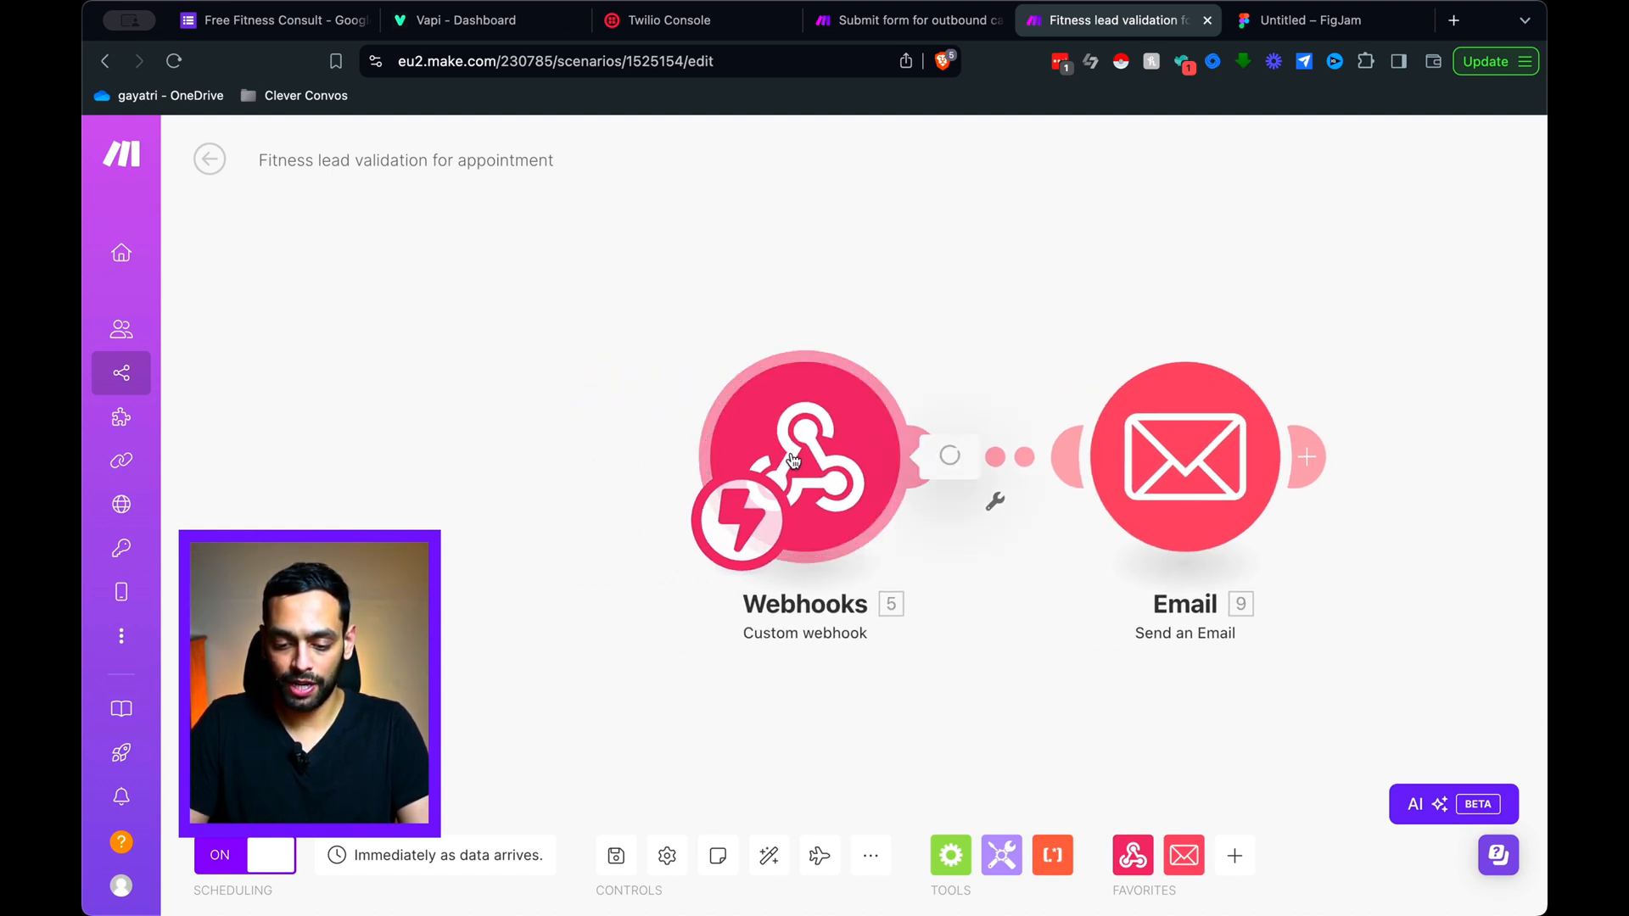
pyautogui.click(853, 451)
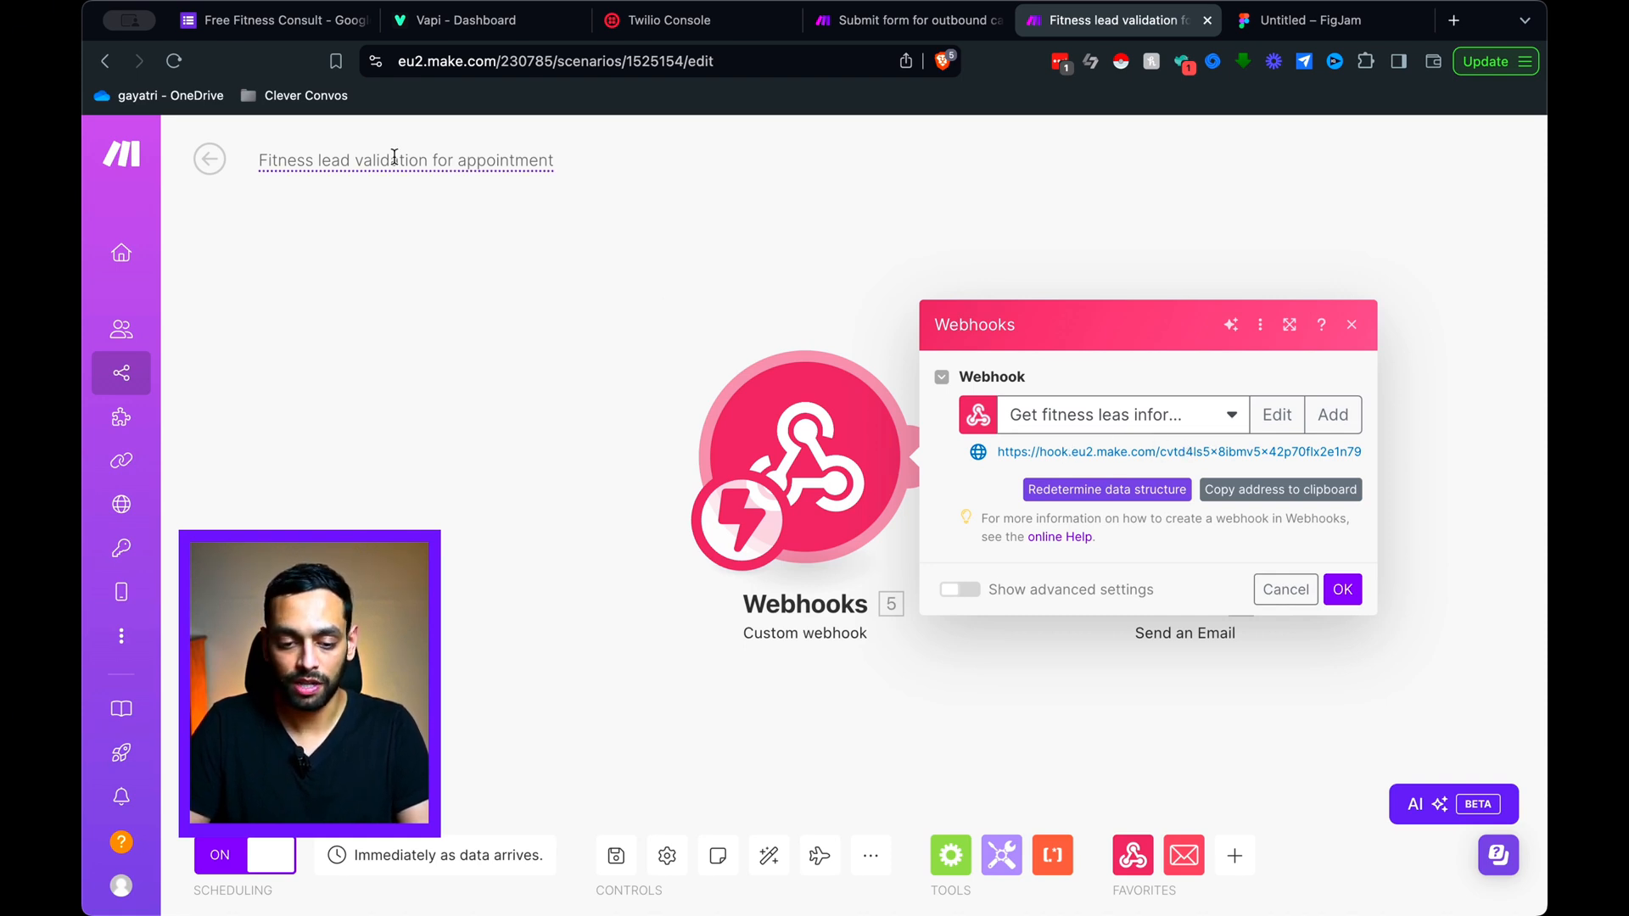
pyautogui.click(464, 22)
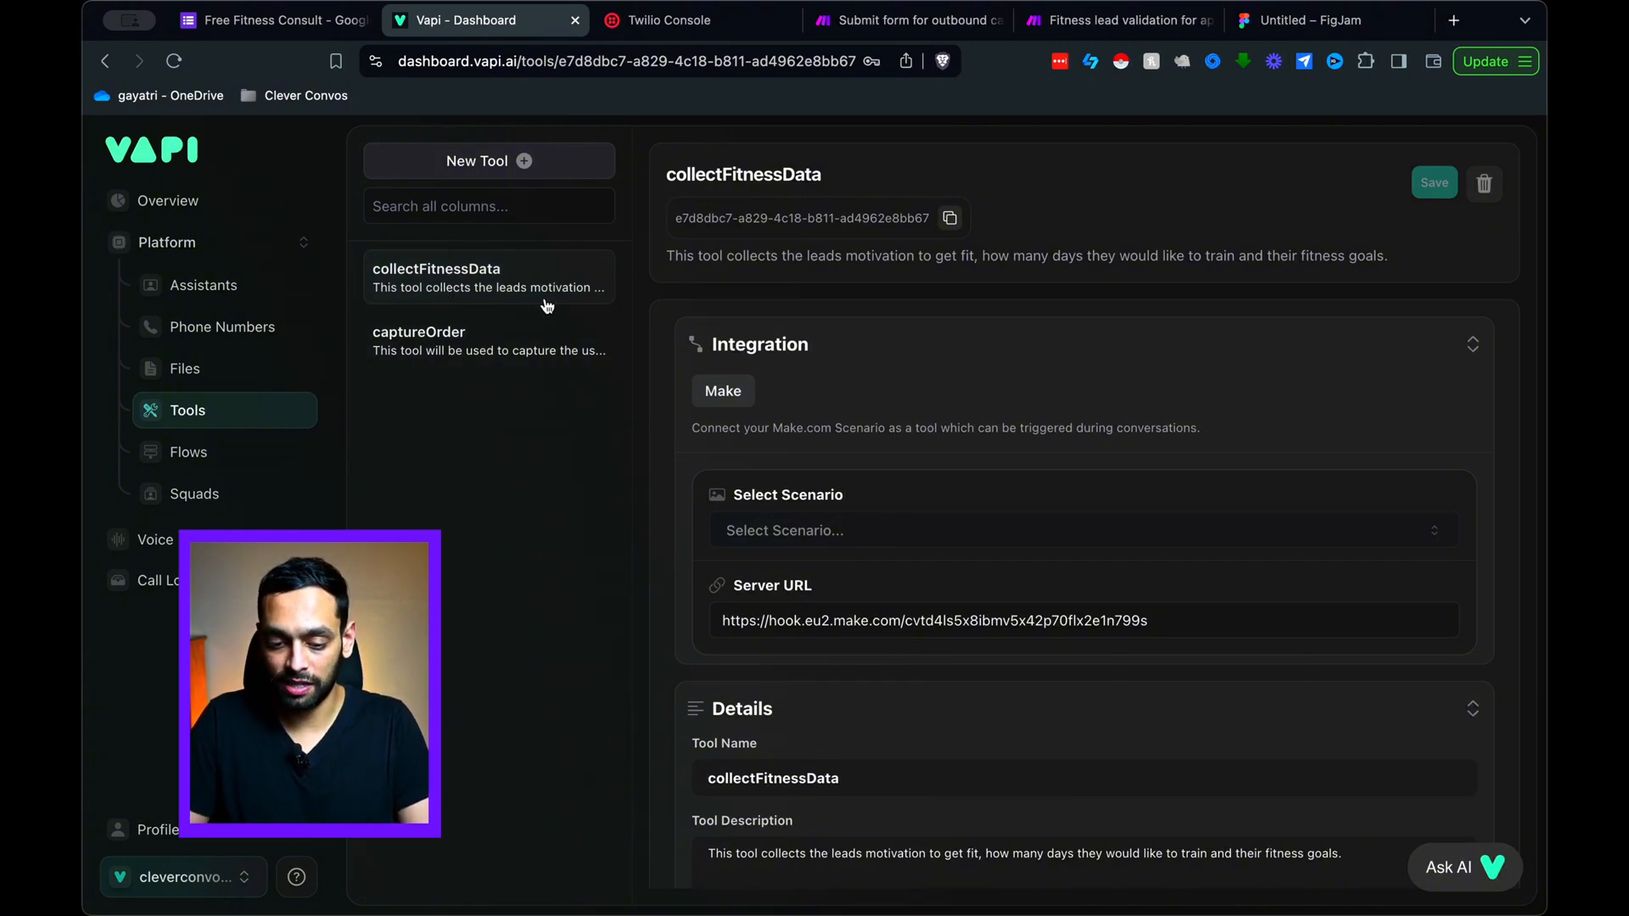
pyautogui.click(860, 359)
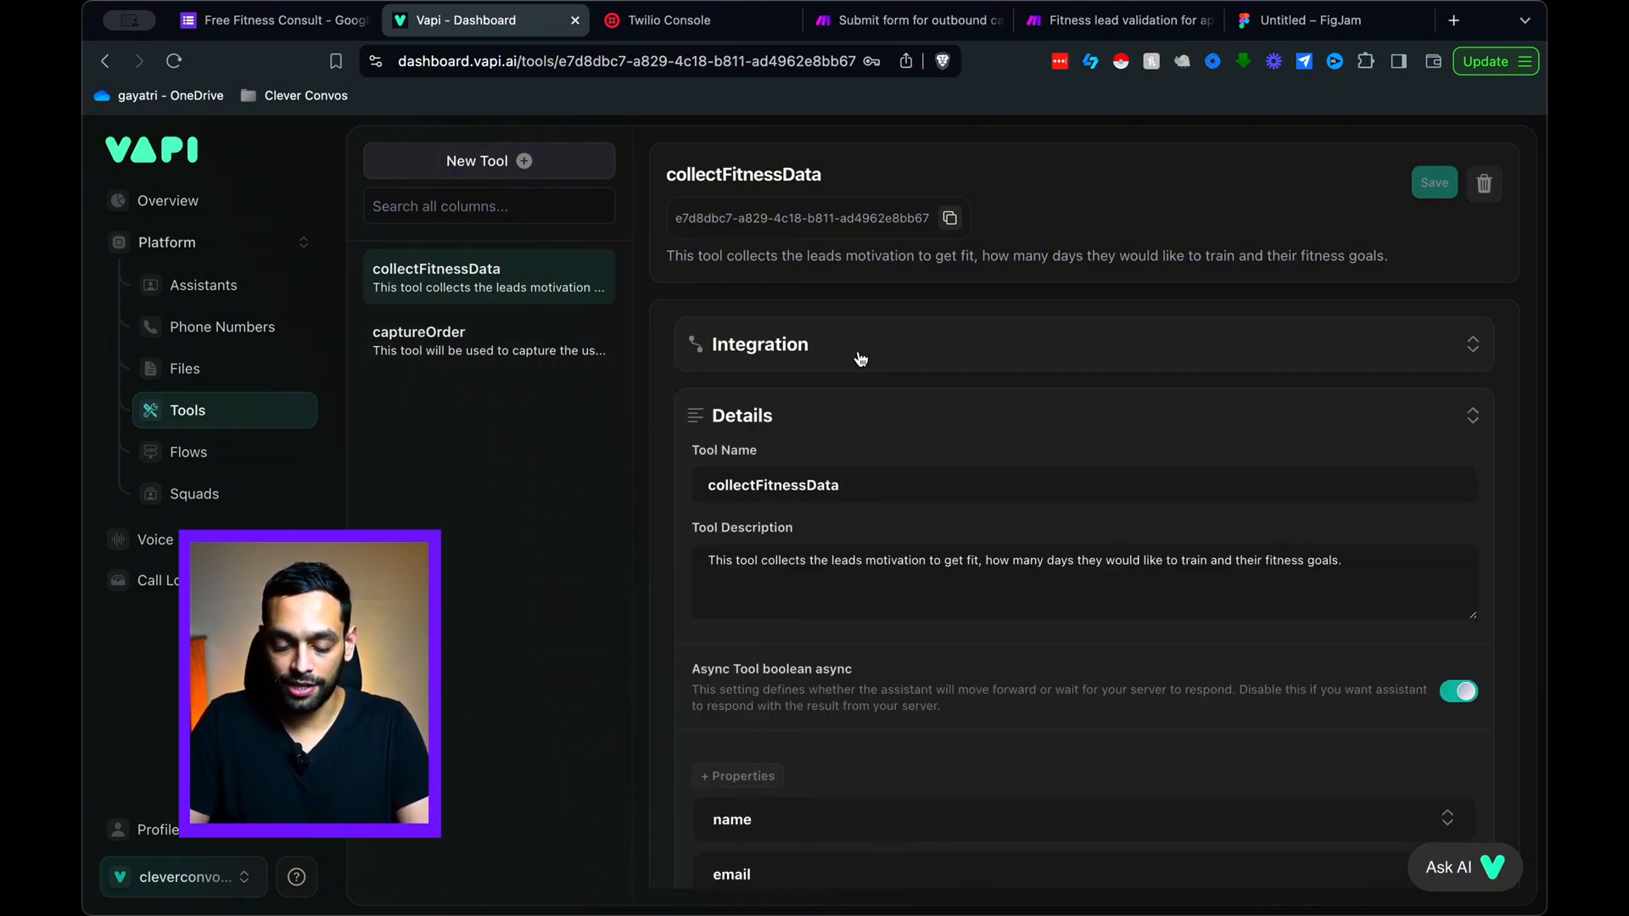
pyautogui.click(835, 357)
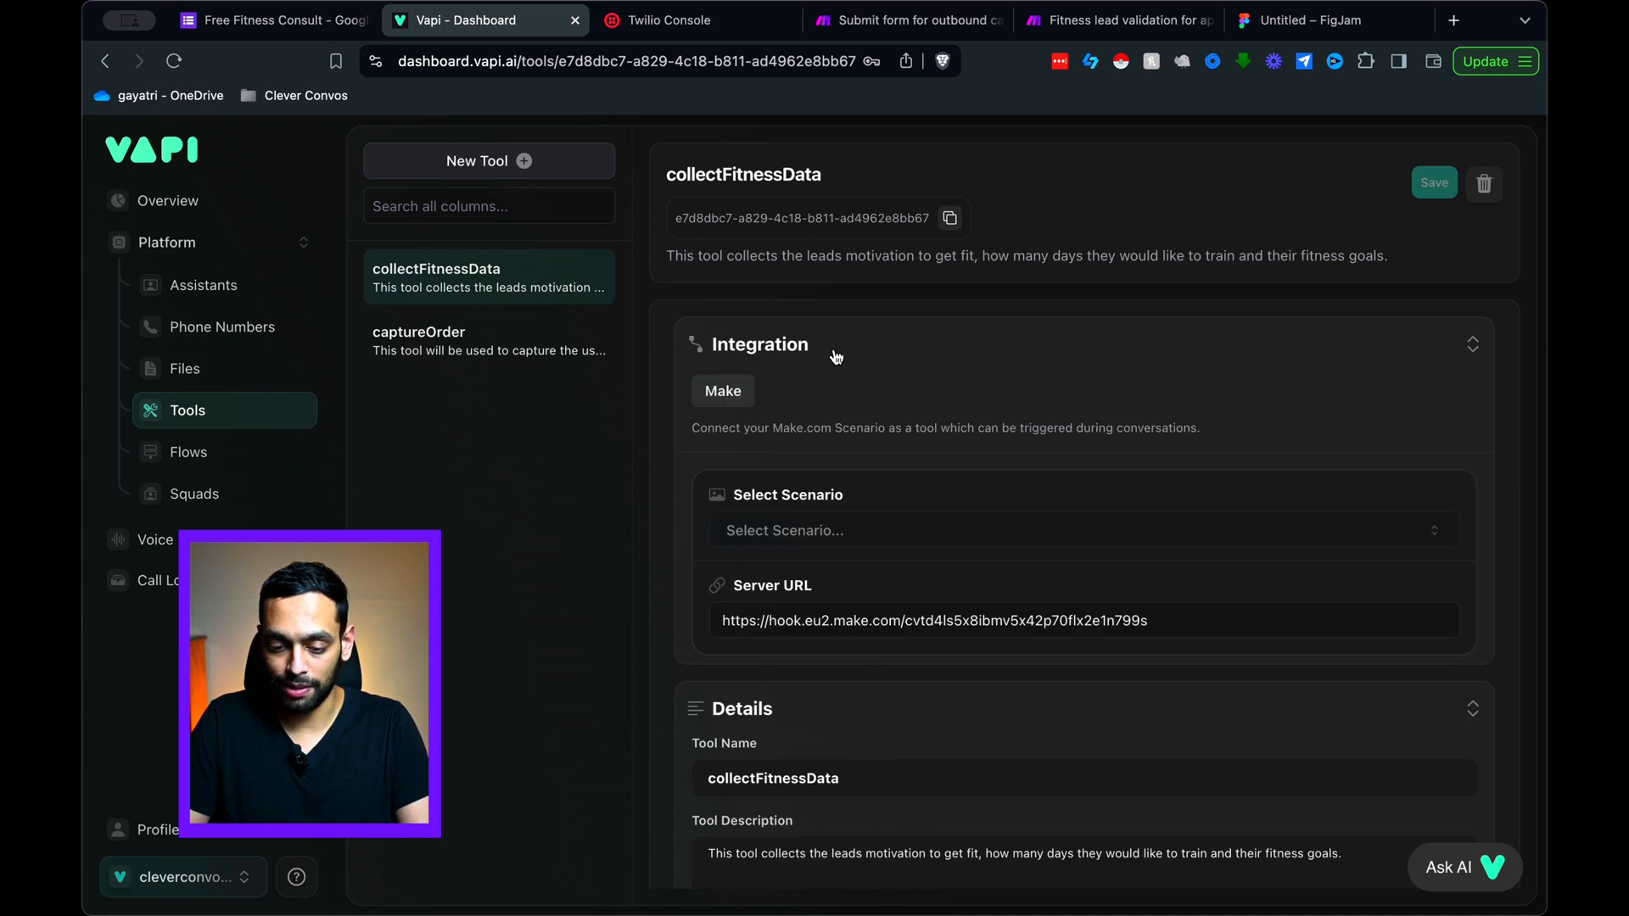
pyautogui.scroll(-2, 865, 417)
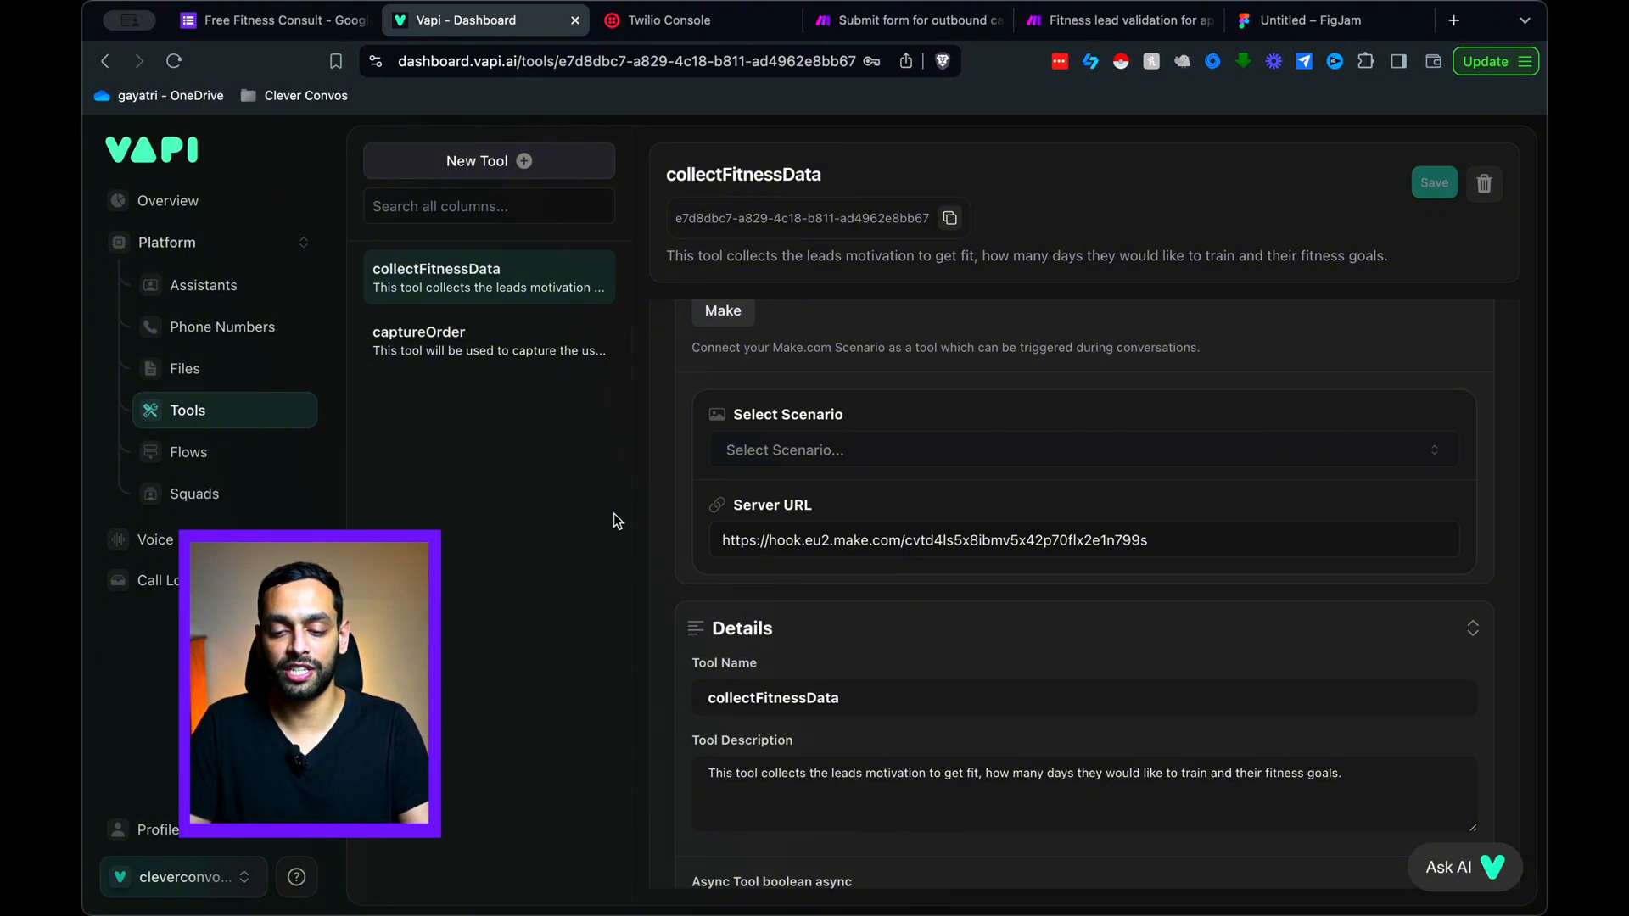
# Step: Switch back to the Make lead validation scenario, open the Email module's settings and view the connection types offered for a new connection
pyautogui.click(1086, 20)
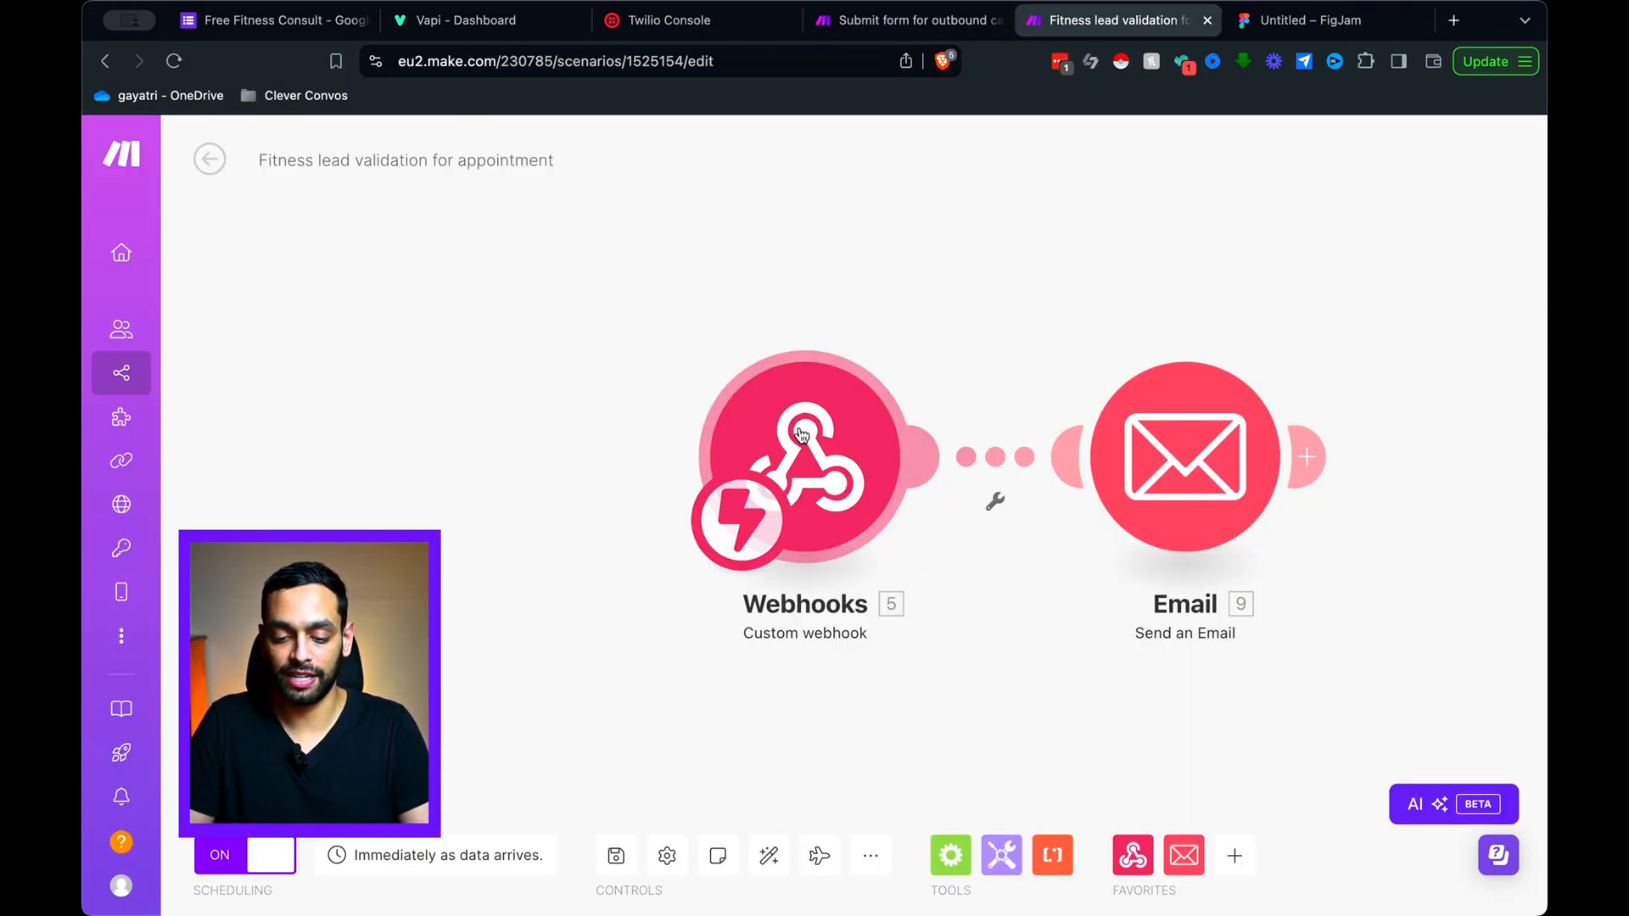
pyautogui.hscroll(5, 967, 369)
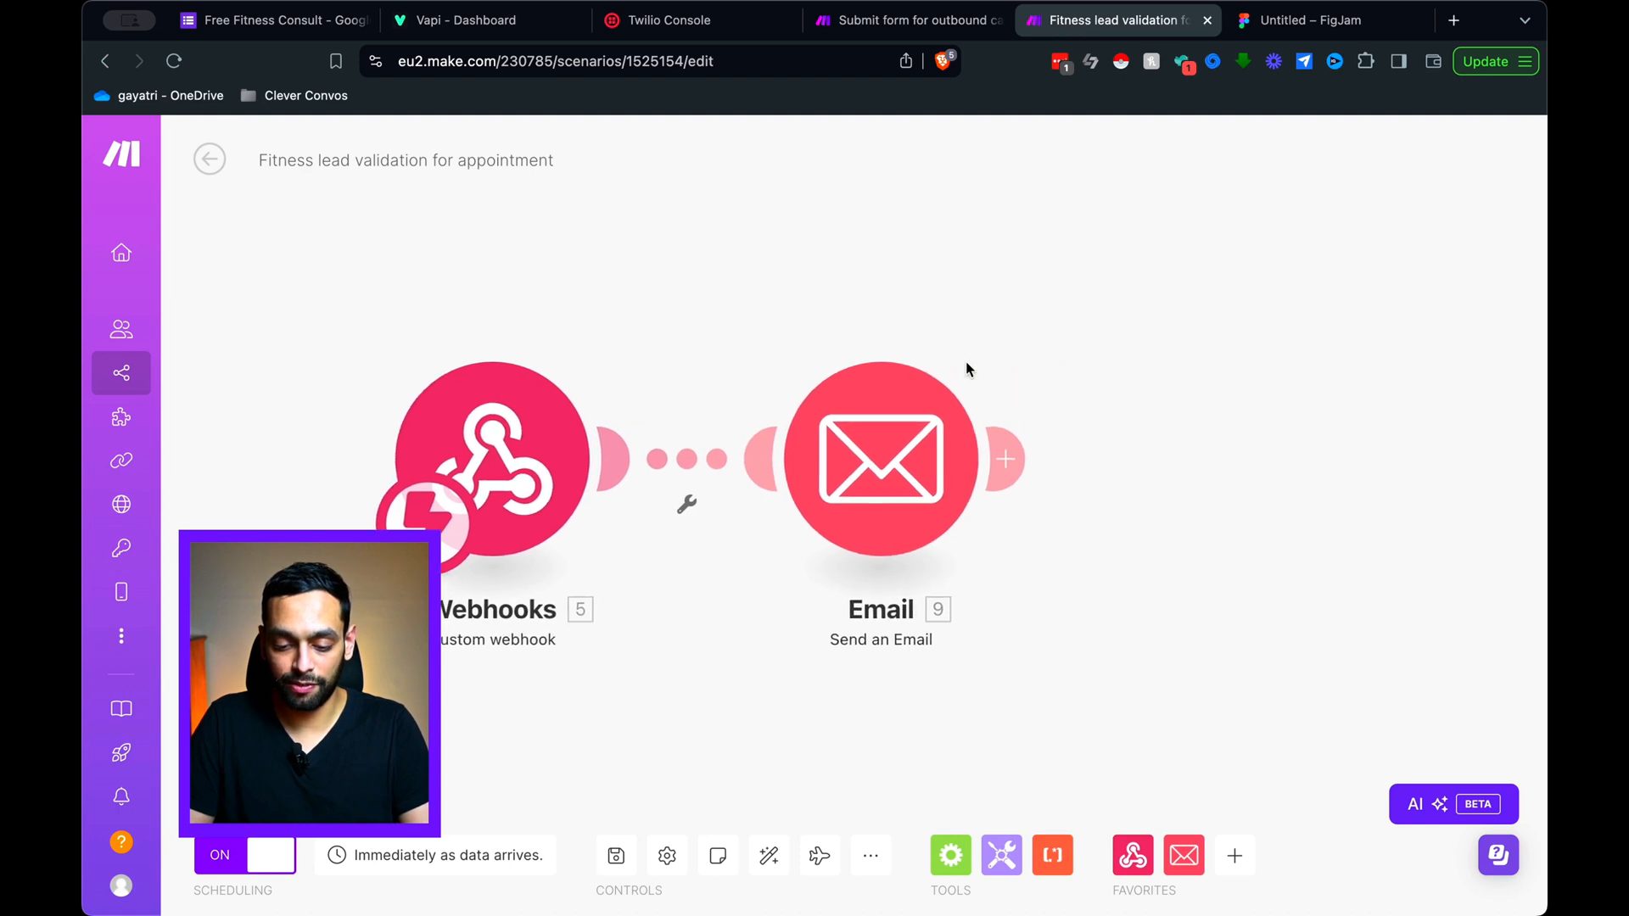
pyautogui.click(819, 480)
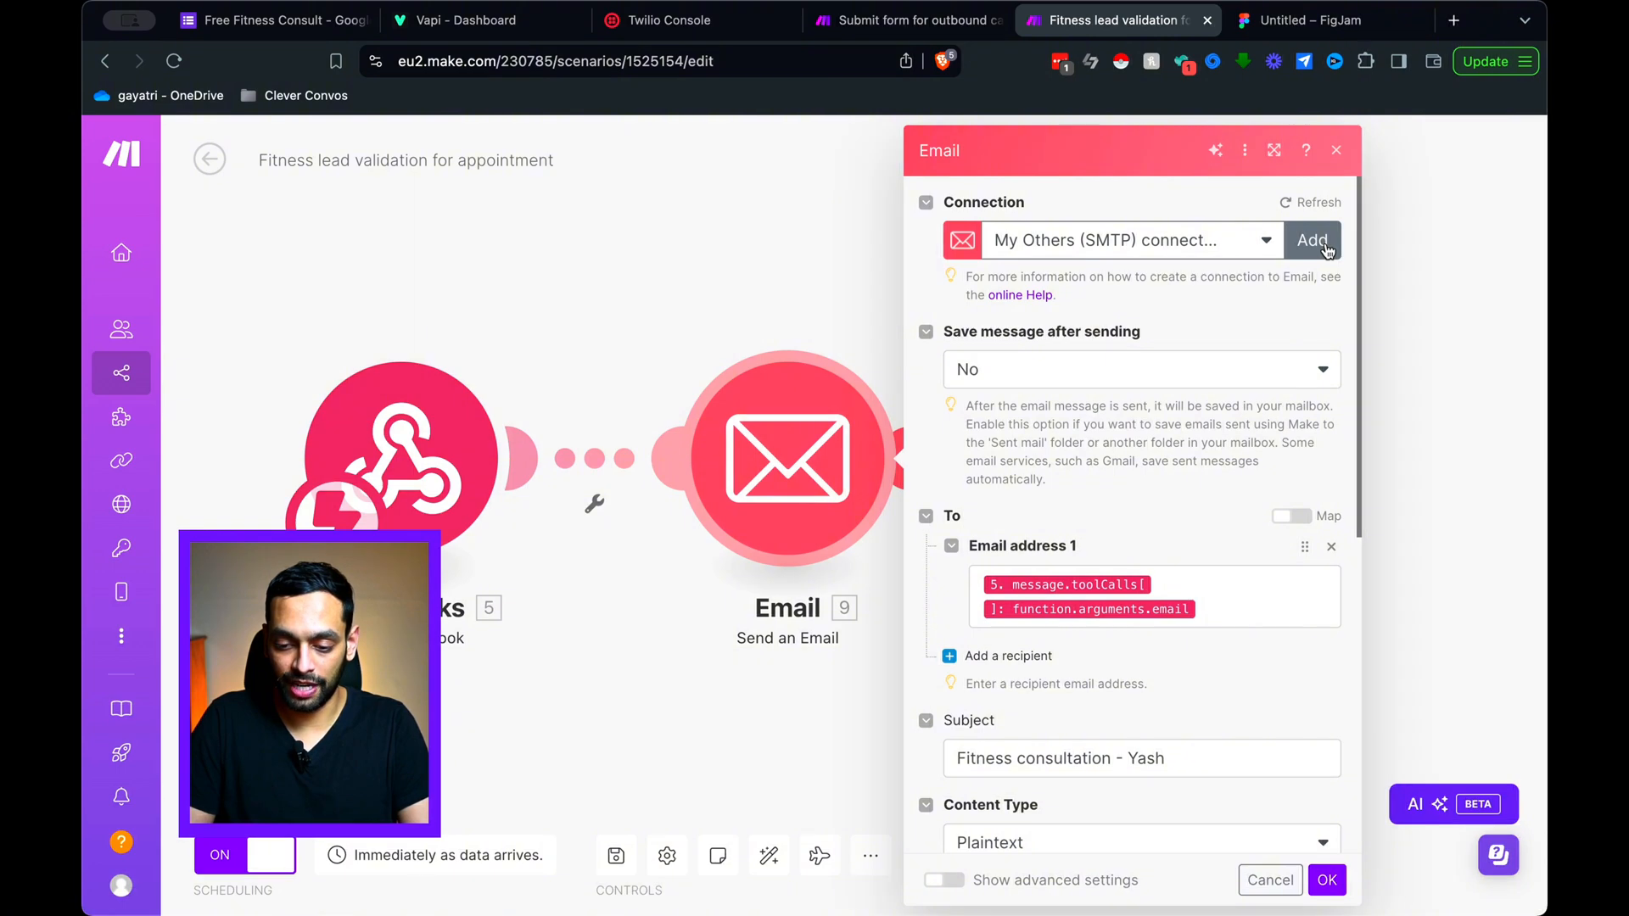
pyautogui.click(1325, 244)
pyautogui.click(1061, 267)
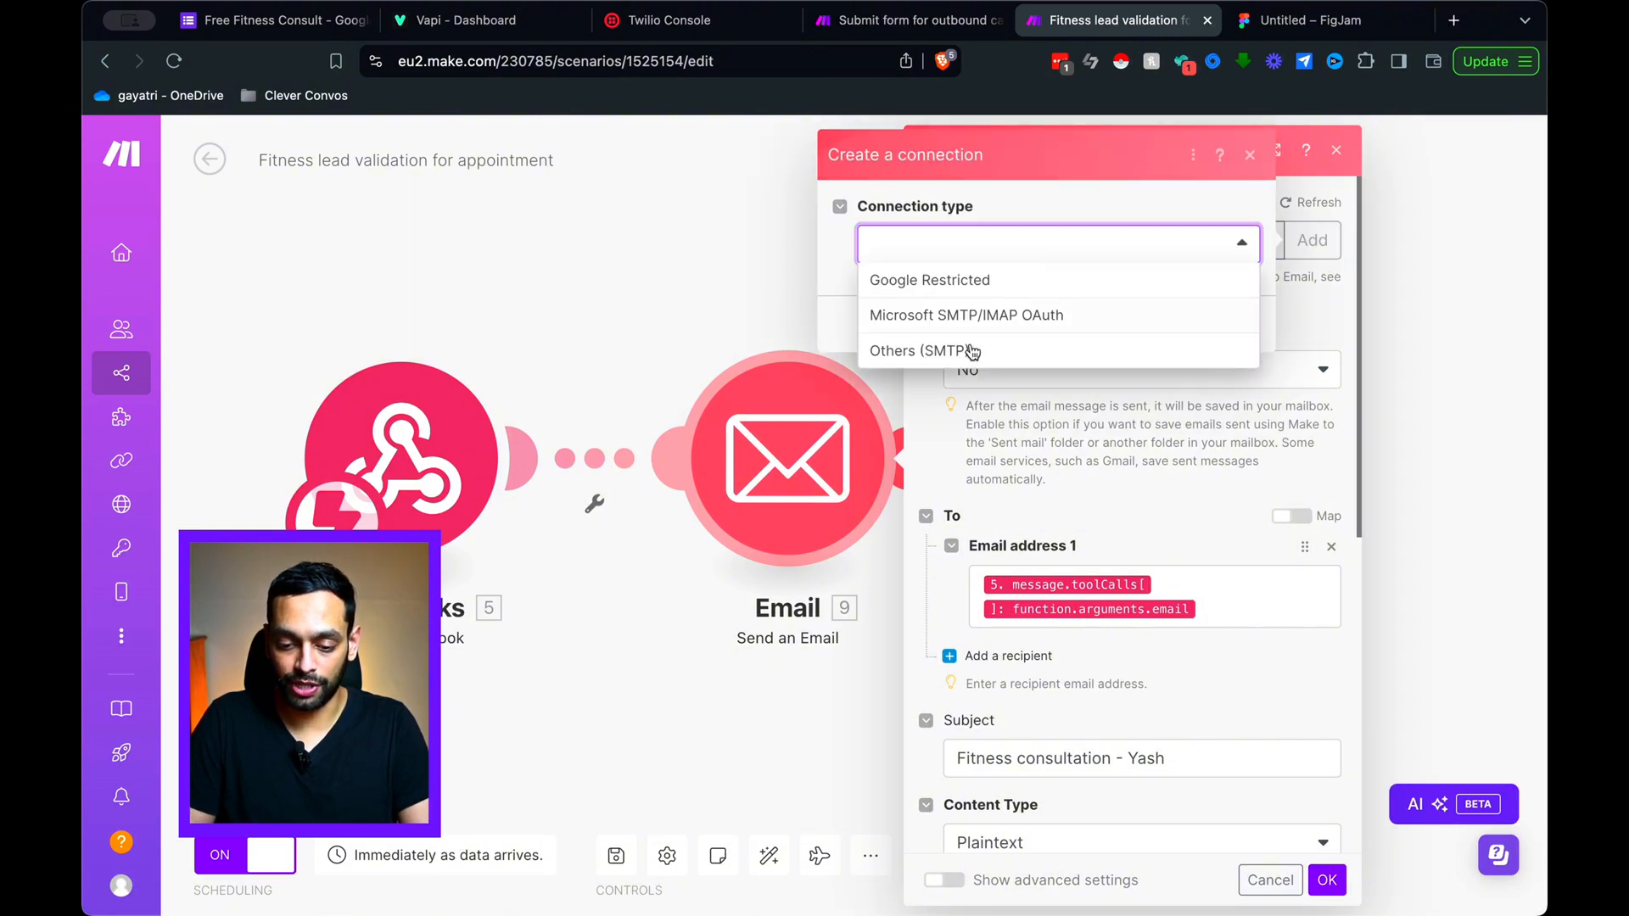
pyautogui.click(1329, 339)
pyautogui.click(1162, 356)
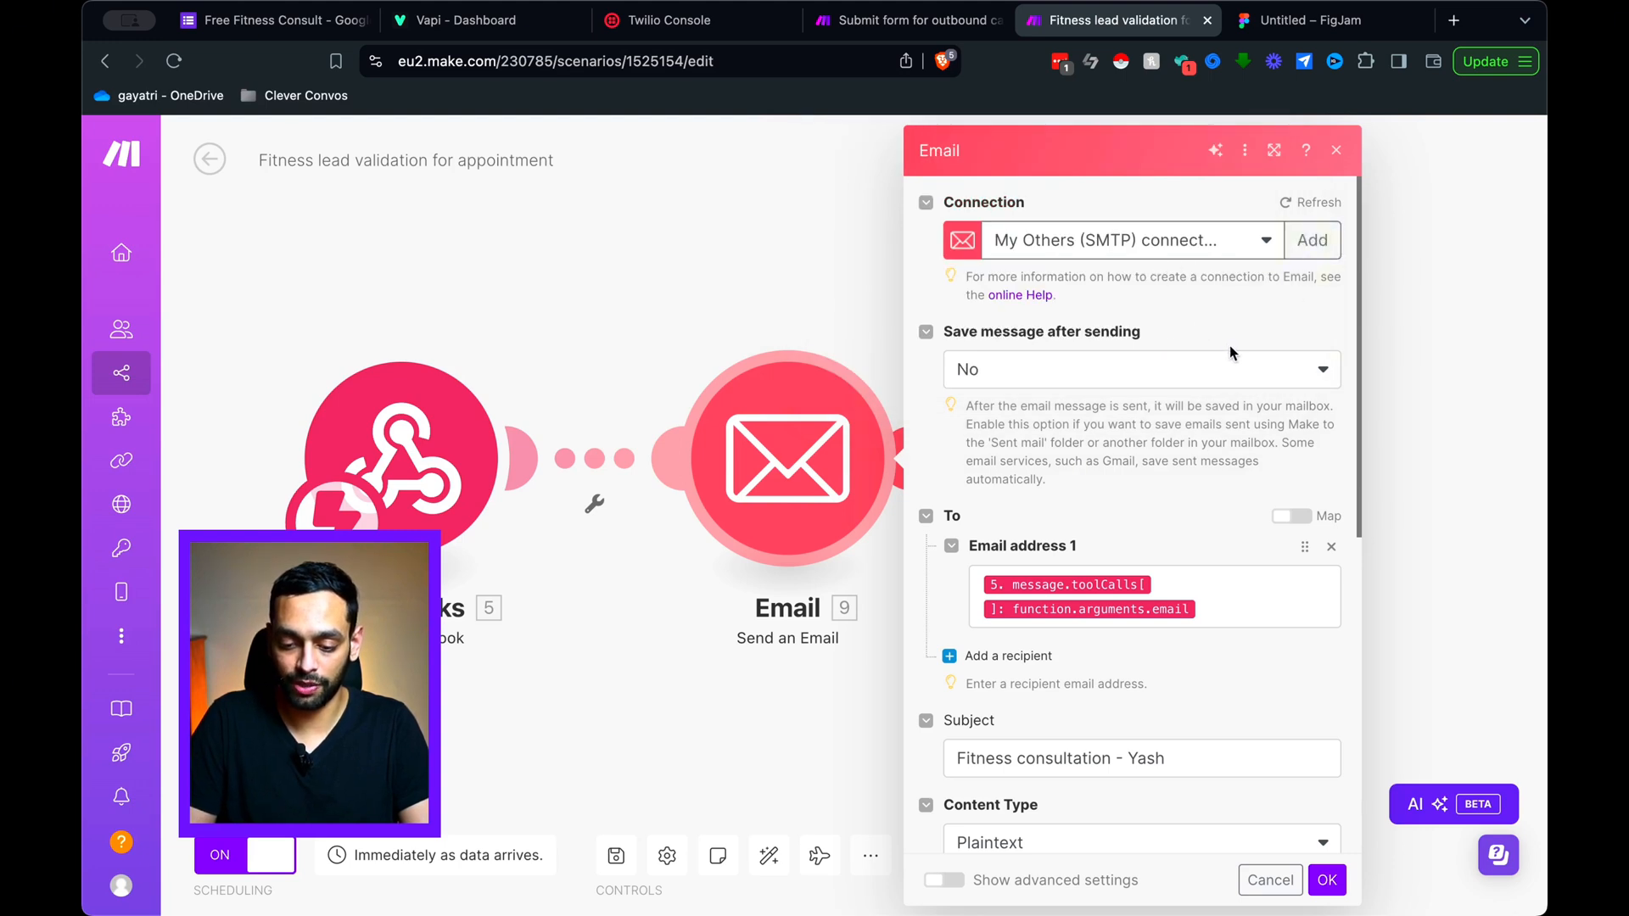
# Step: Inspect the recipient address mapping by expanding the webhook's message, toolCalls, function and arguments items down to the collected lead fields
pyautogui.scroll(-3, 1234, 353)
pyautogui.click(1249, 421)
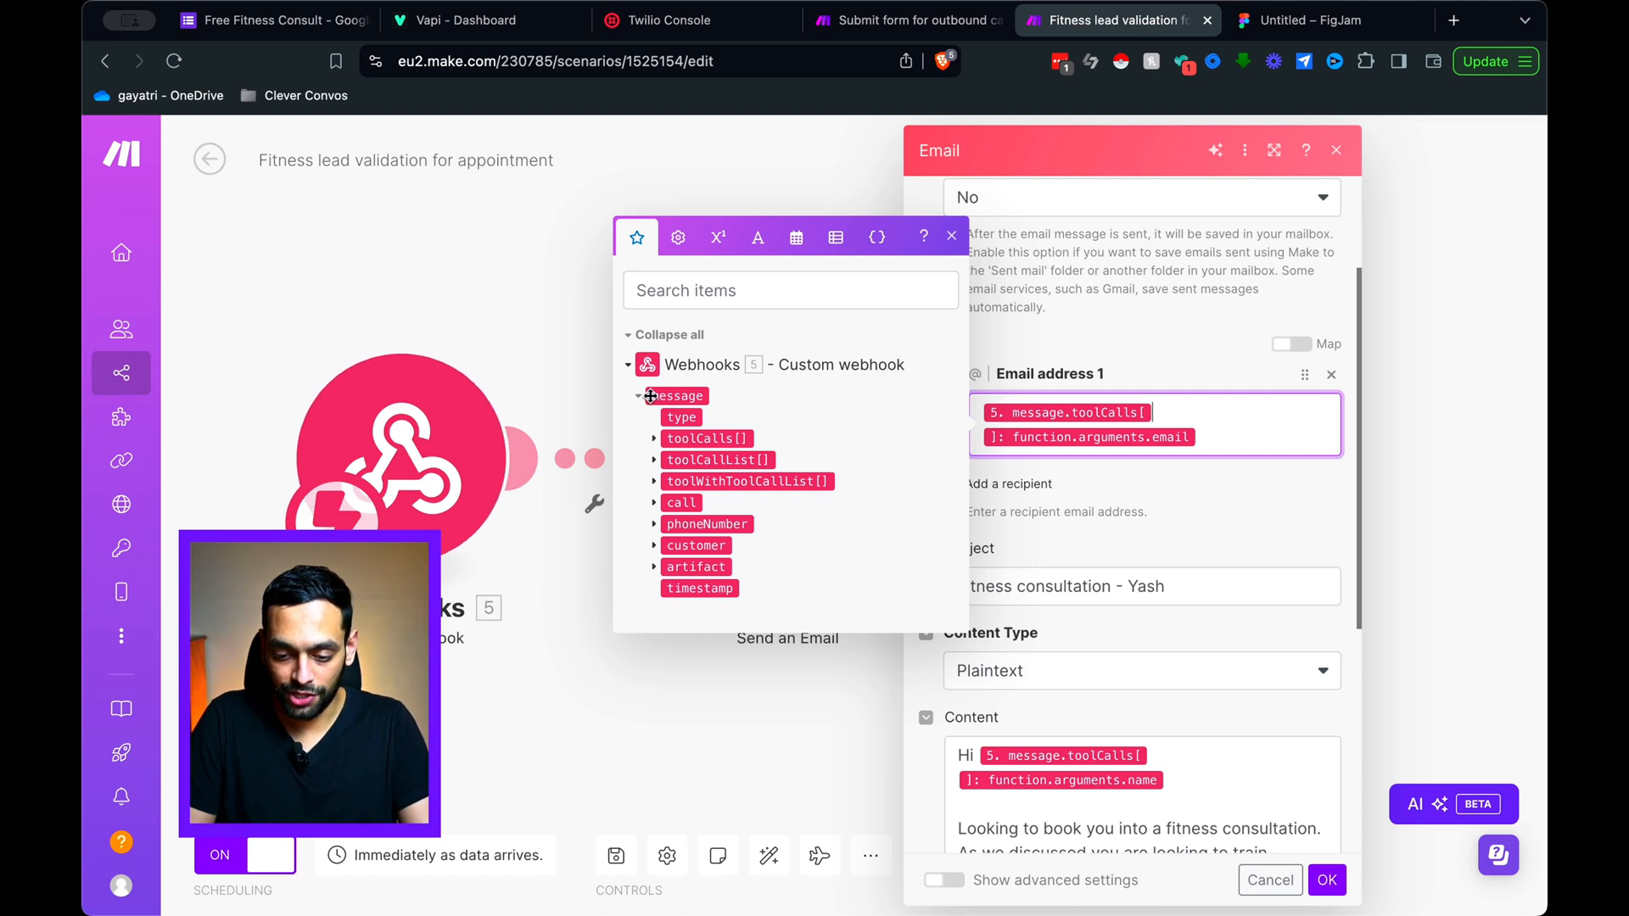
pyautogui.click(655, 440)
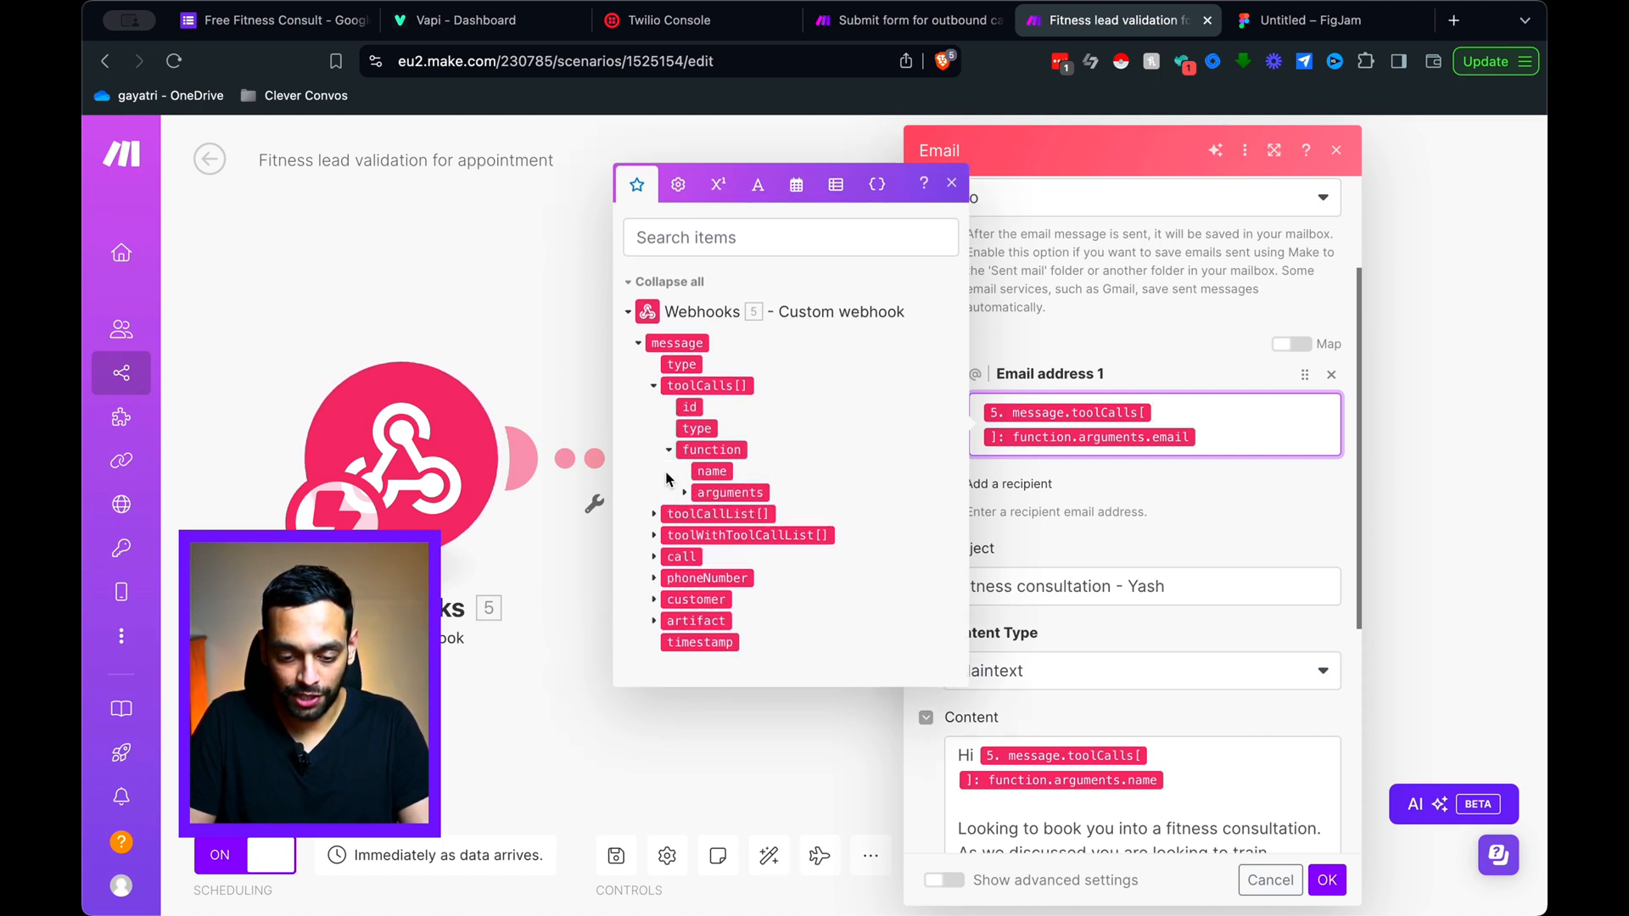
pyautogui.click(685, 493)
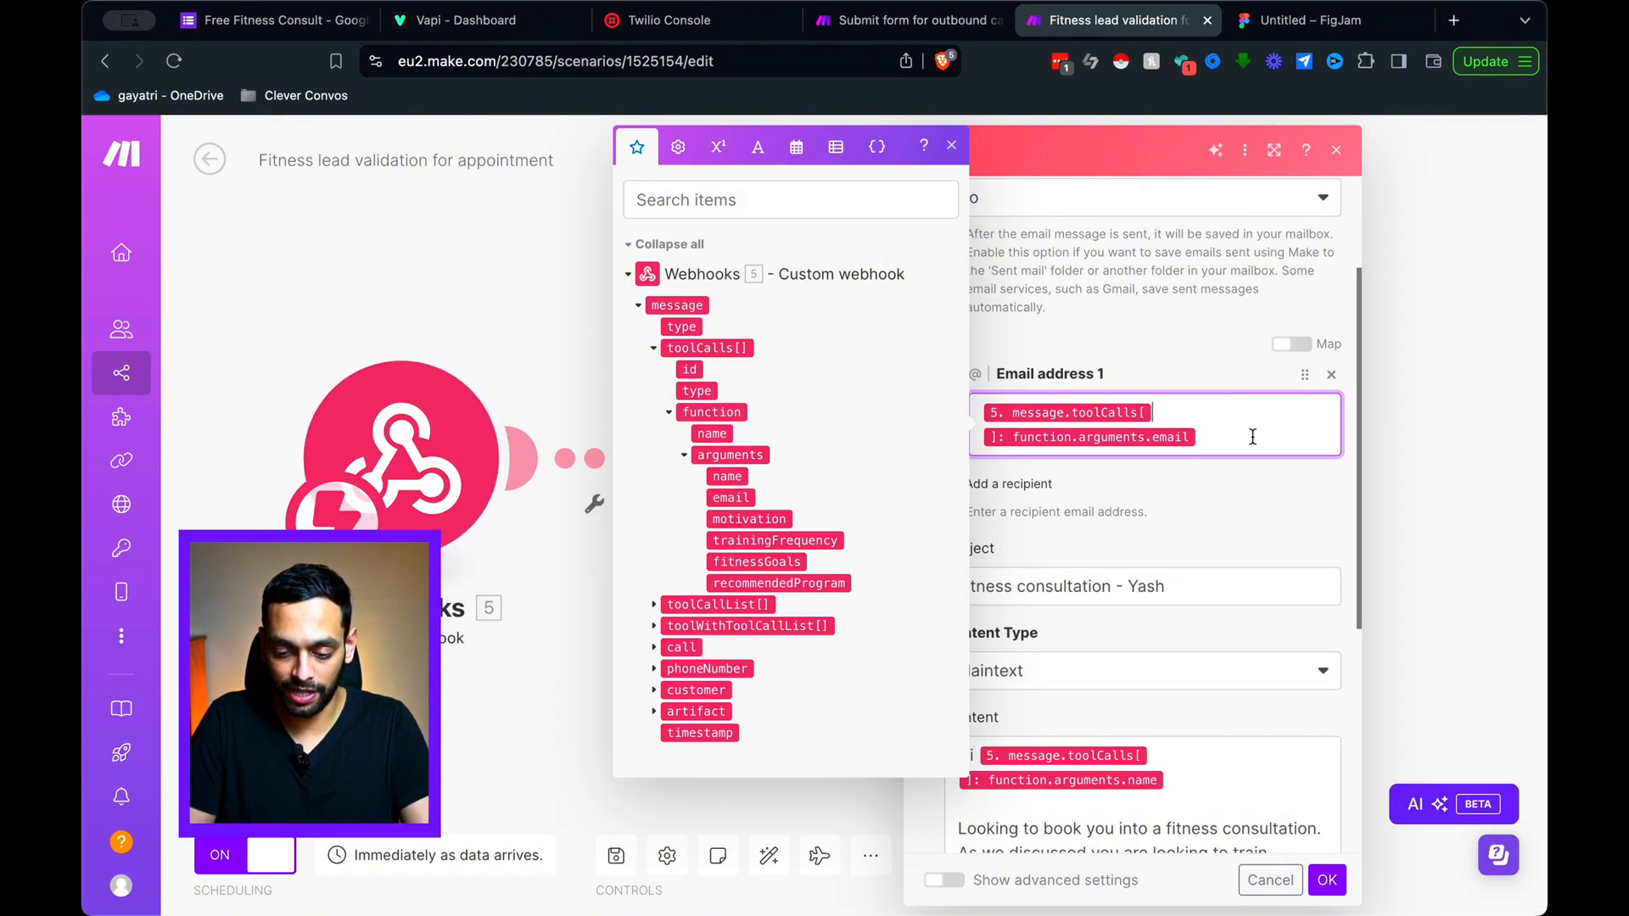
pyautogui.click(1247, 538)
# Step: Replace the fixed name in the email subject after "Fitness consultation -" with the webhook's function.arguments.name item
pyautogui.scroll(-2, 1200, 544)
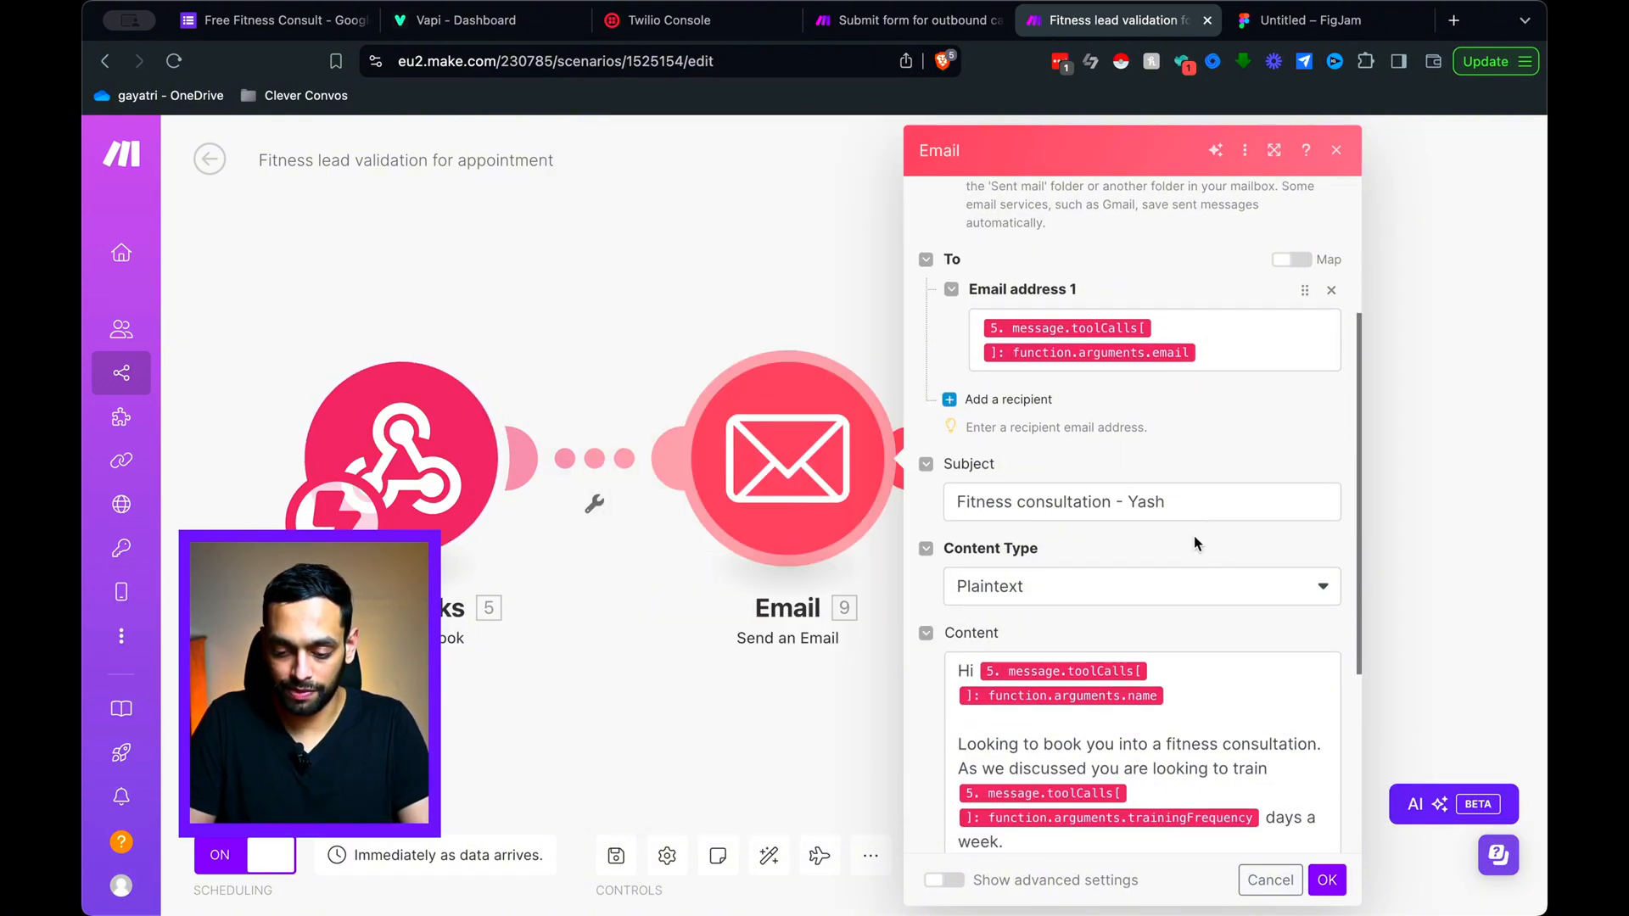
pyautogui.click(1185, 507)
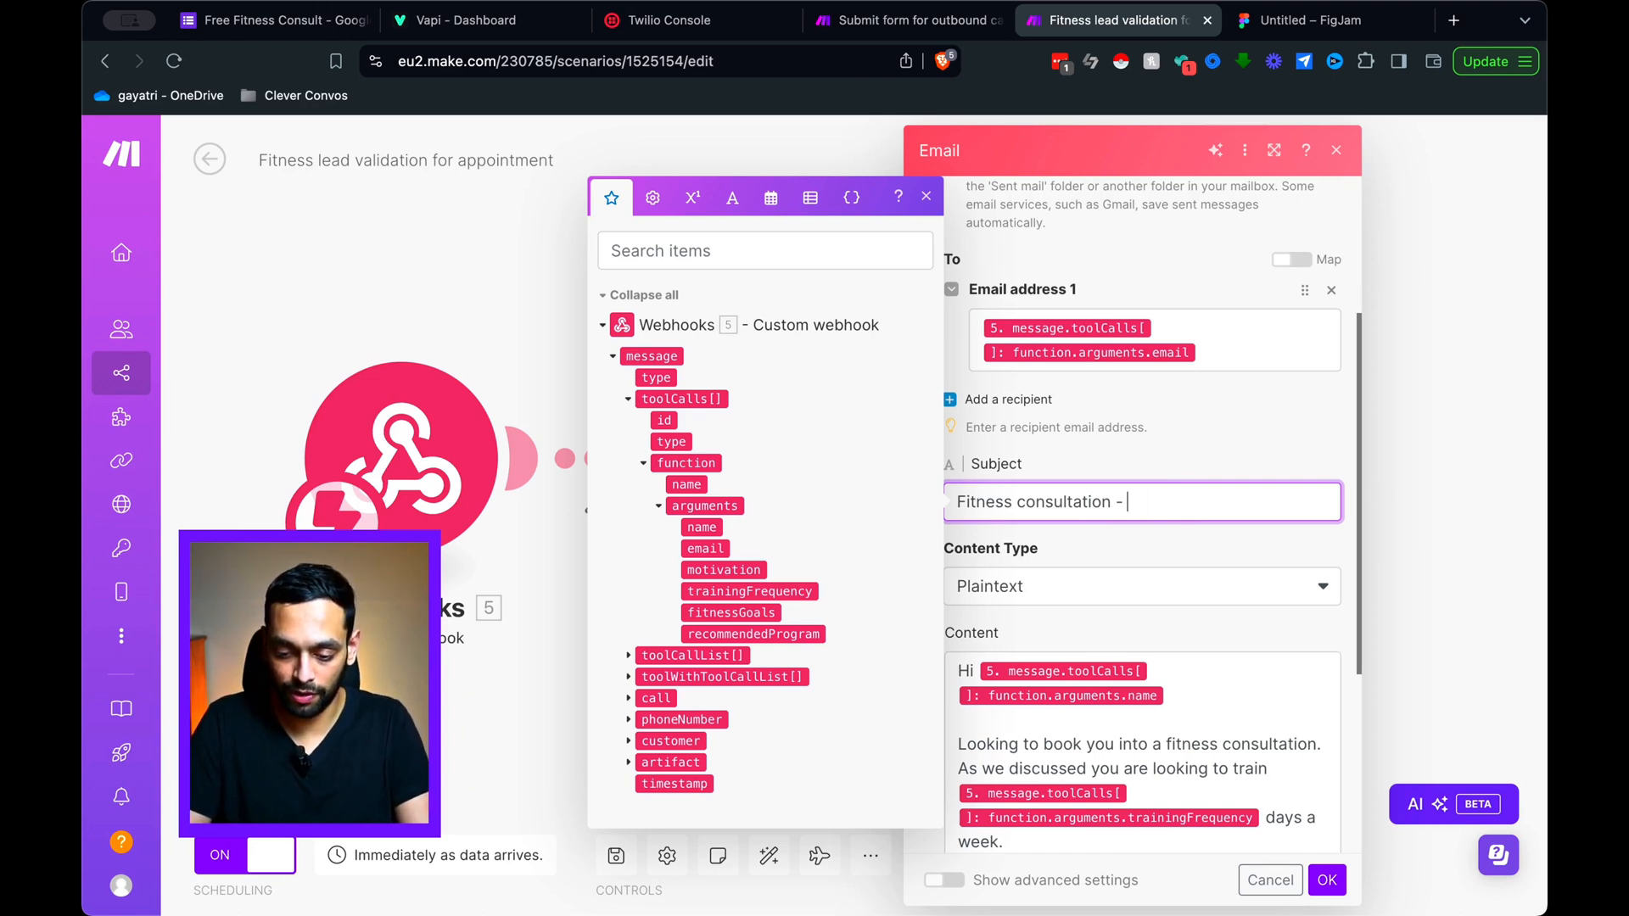
pyautogui.click(701, 527)
pyautogui.click(1228, 580)
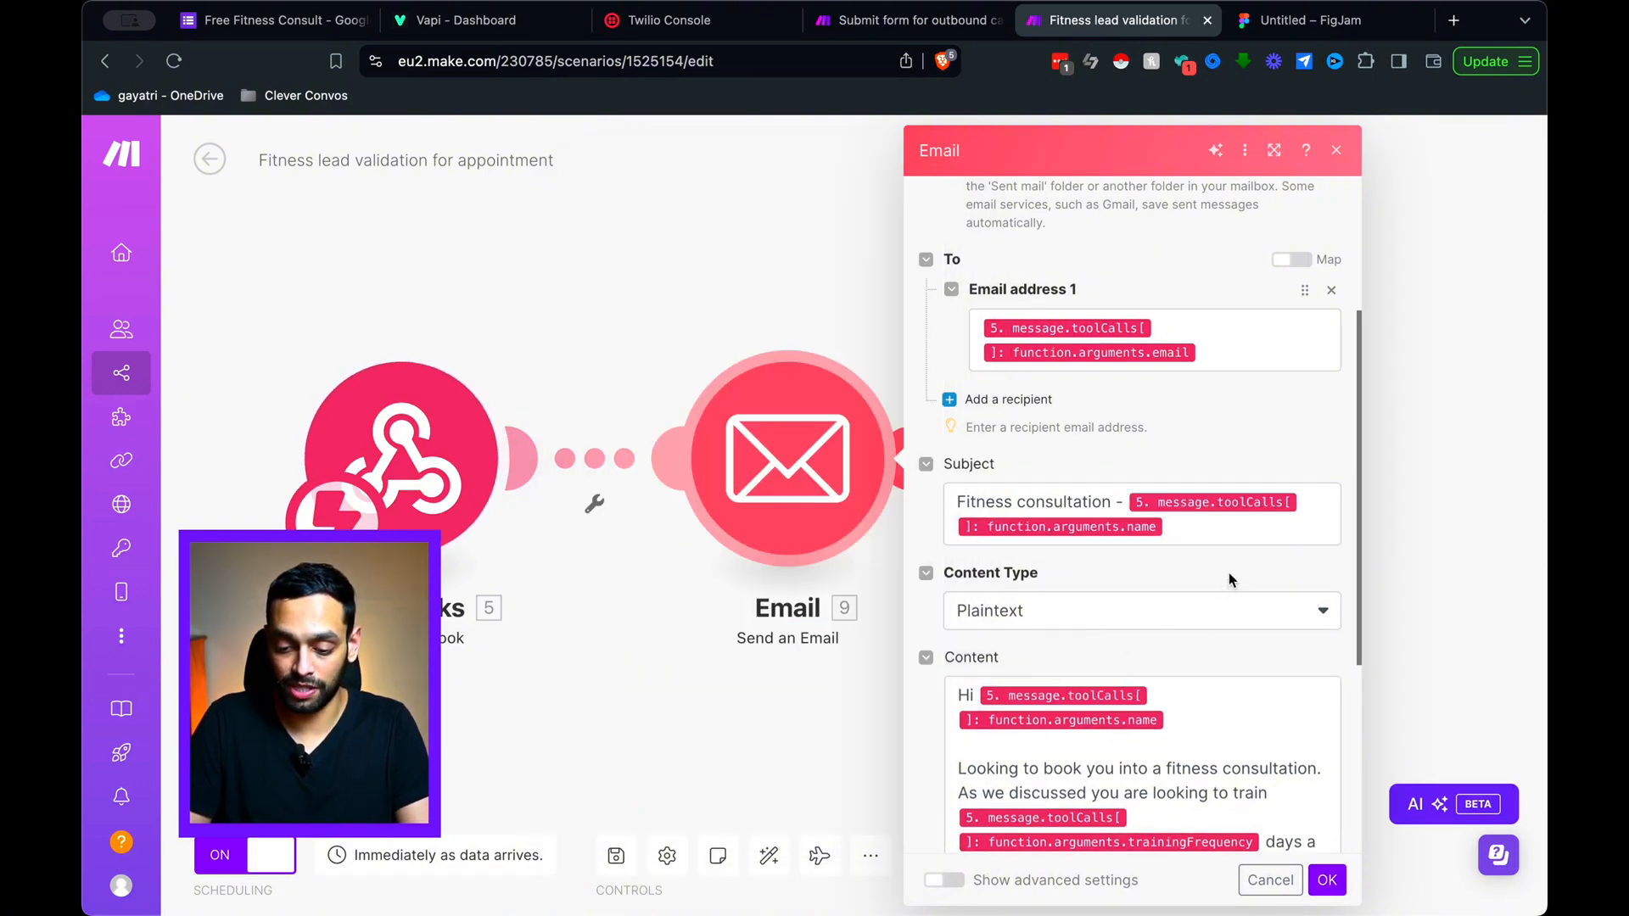
# Step: View the Email module's content type options, HTML and Plaintext, without changing the selection
pyautogui.scroll(-5, 1169, 588)
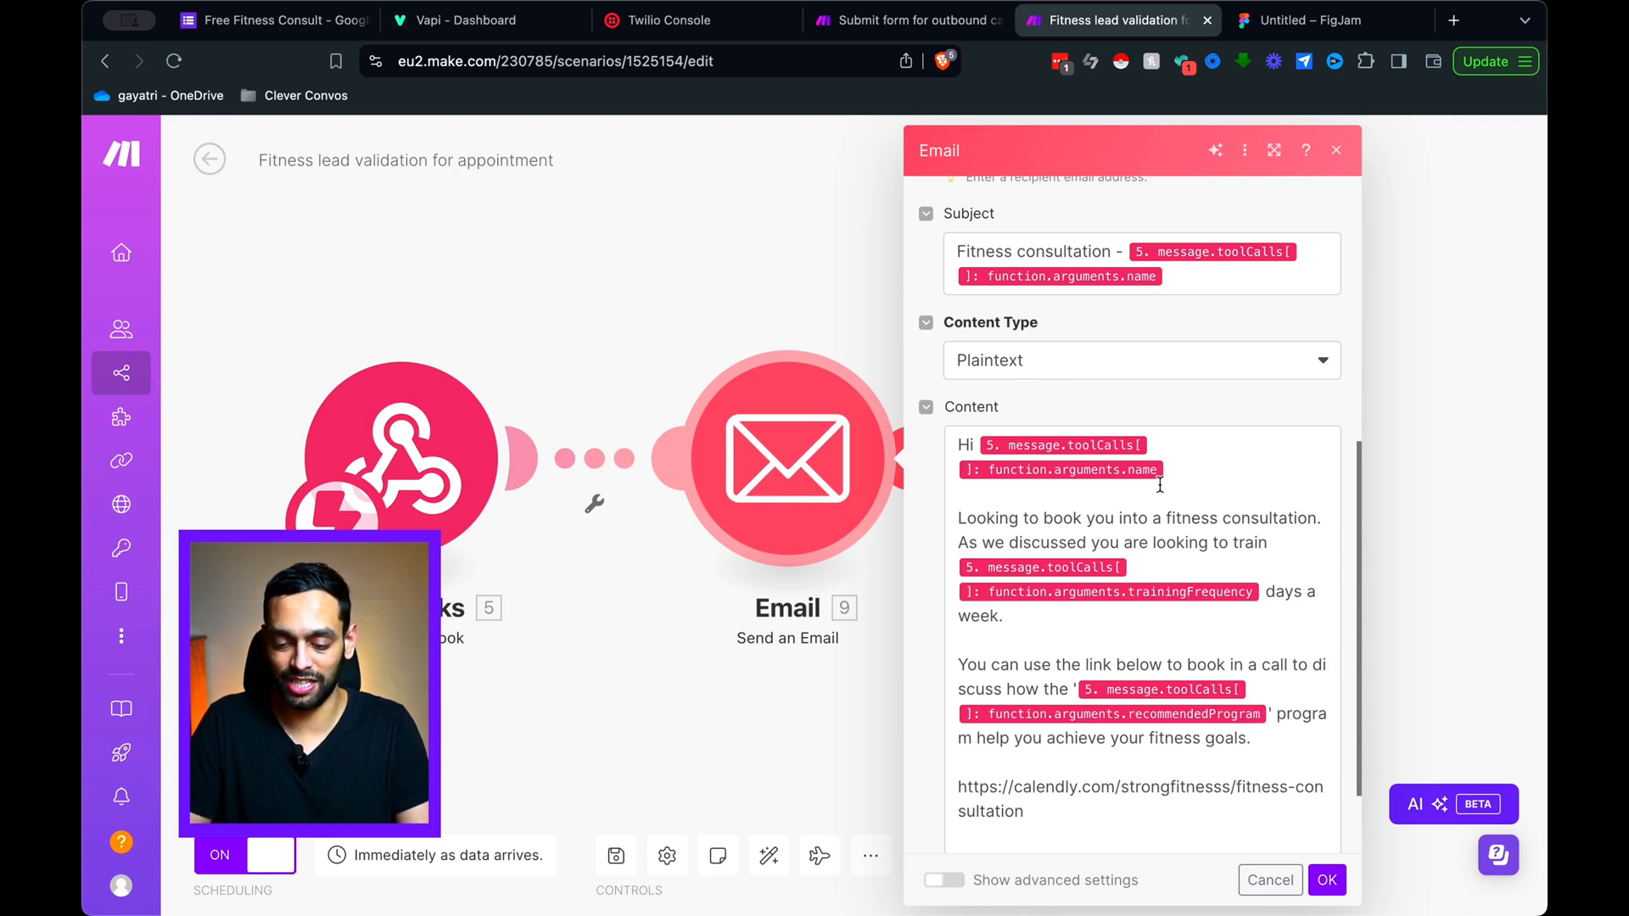
pyautogui.click(1235, 378)
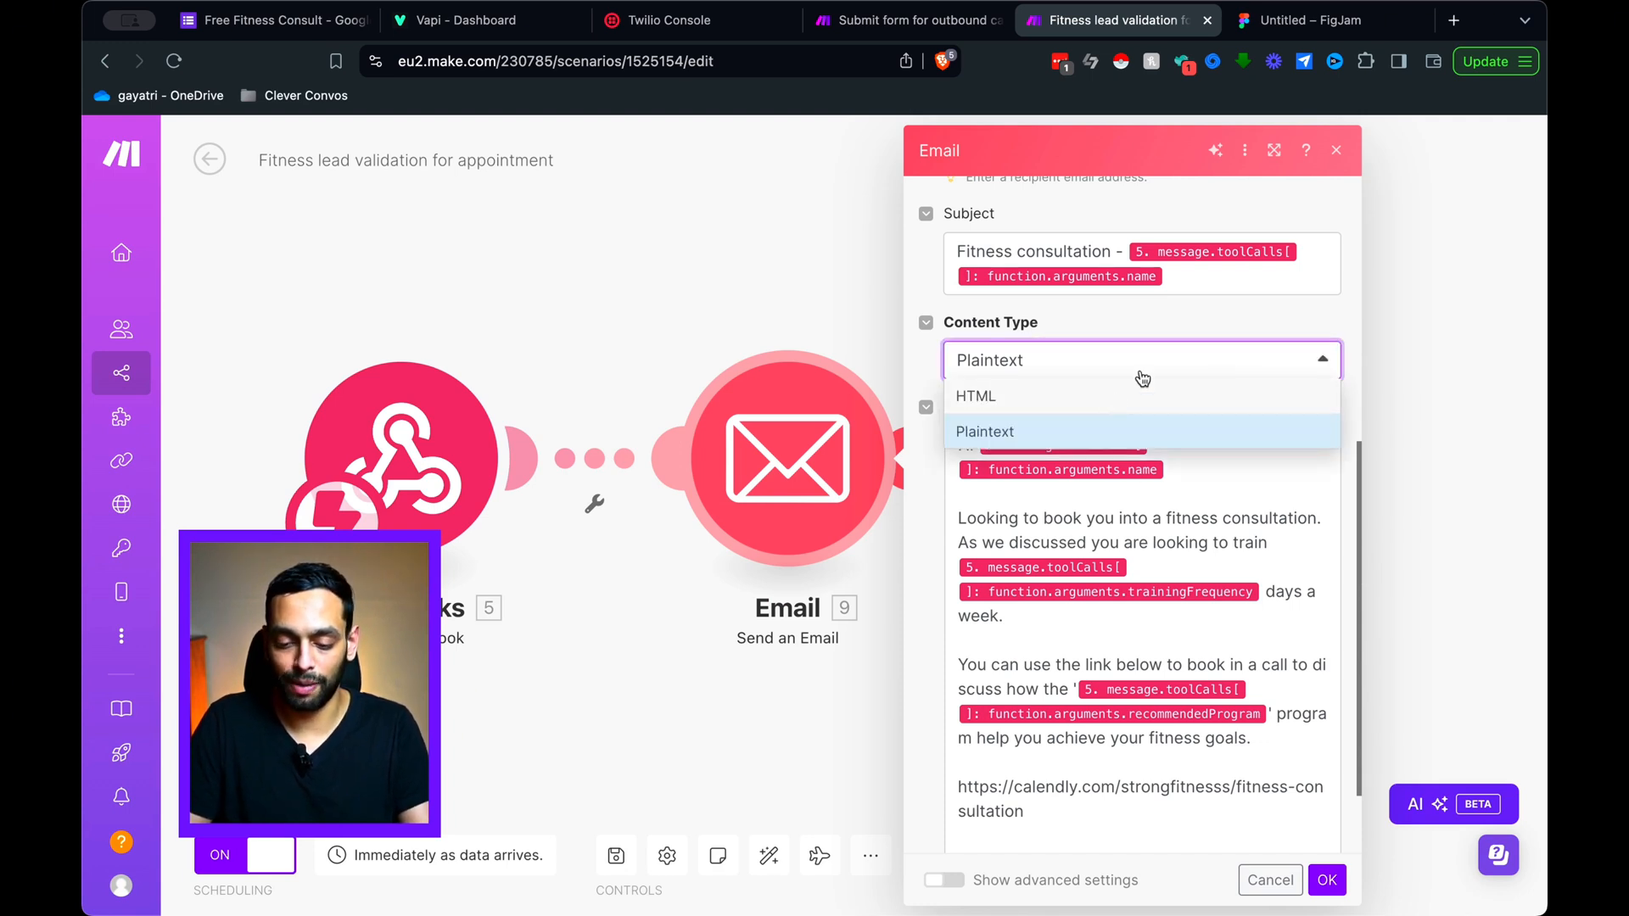
pyautogui.click(1275, 324)
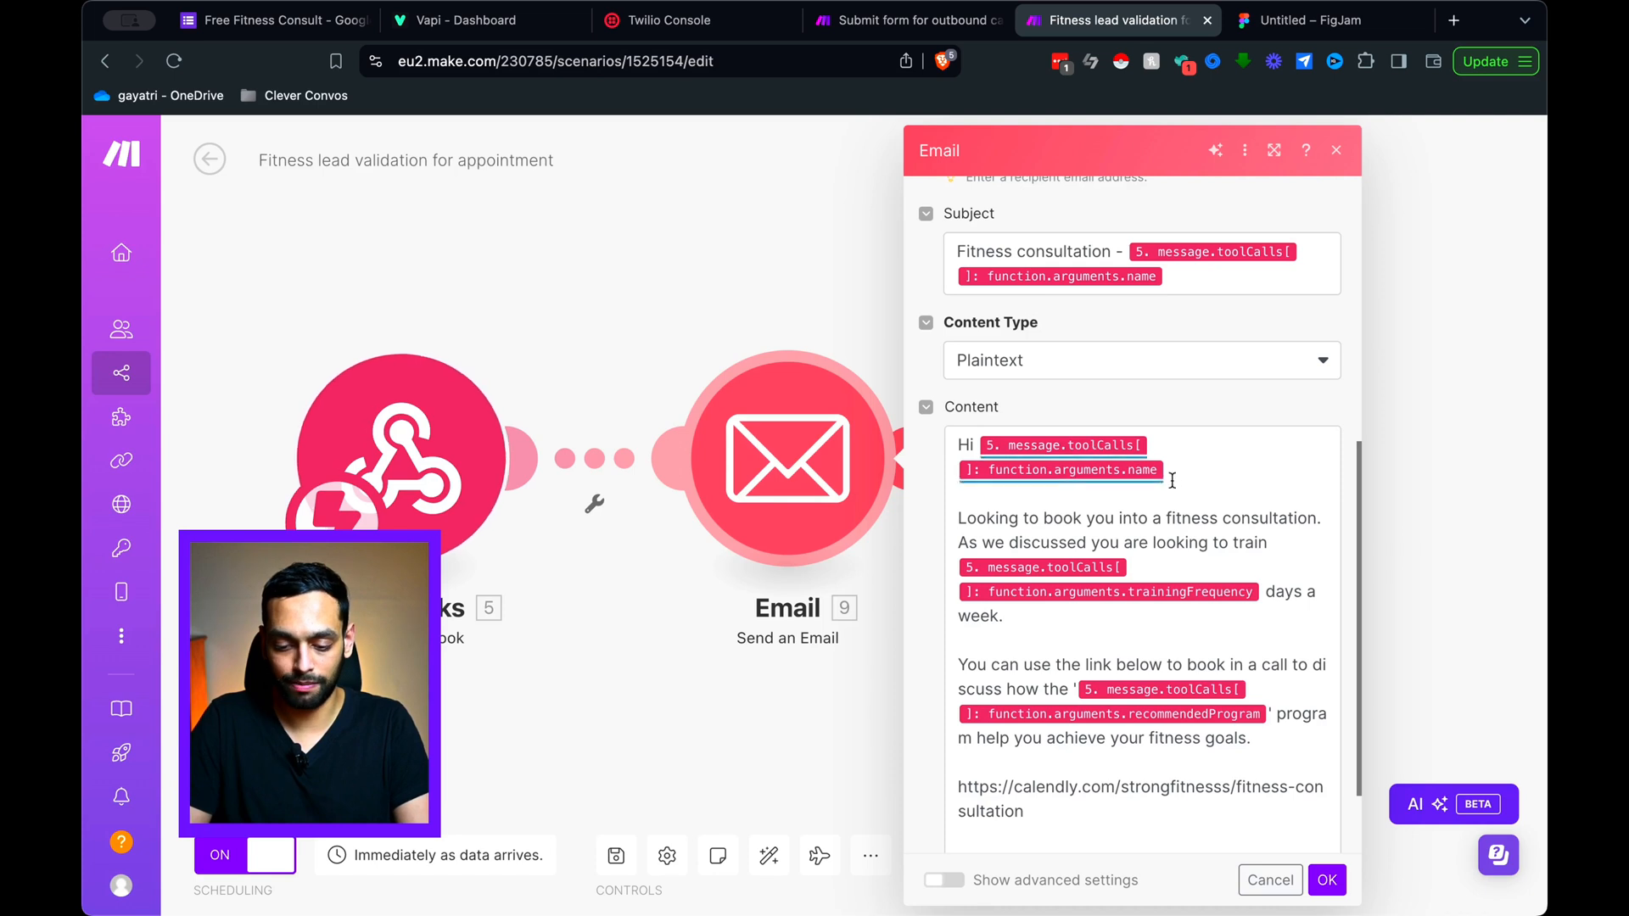
# Step: Review the email content from the training frequency and recommended program mappings to the booking link and sign-off, and accept the Email module's settings
pyautogui.scroll(-1, 1235, 535)
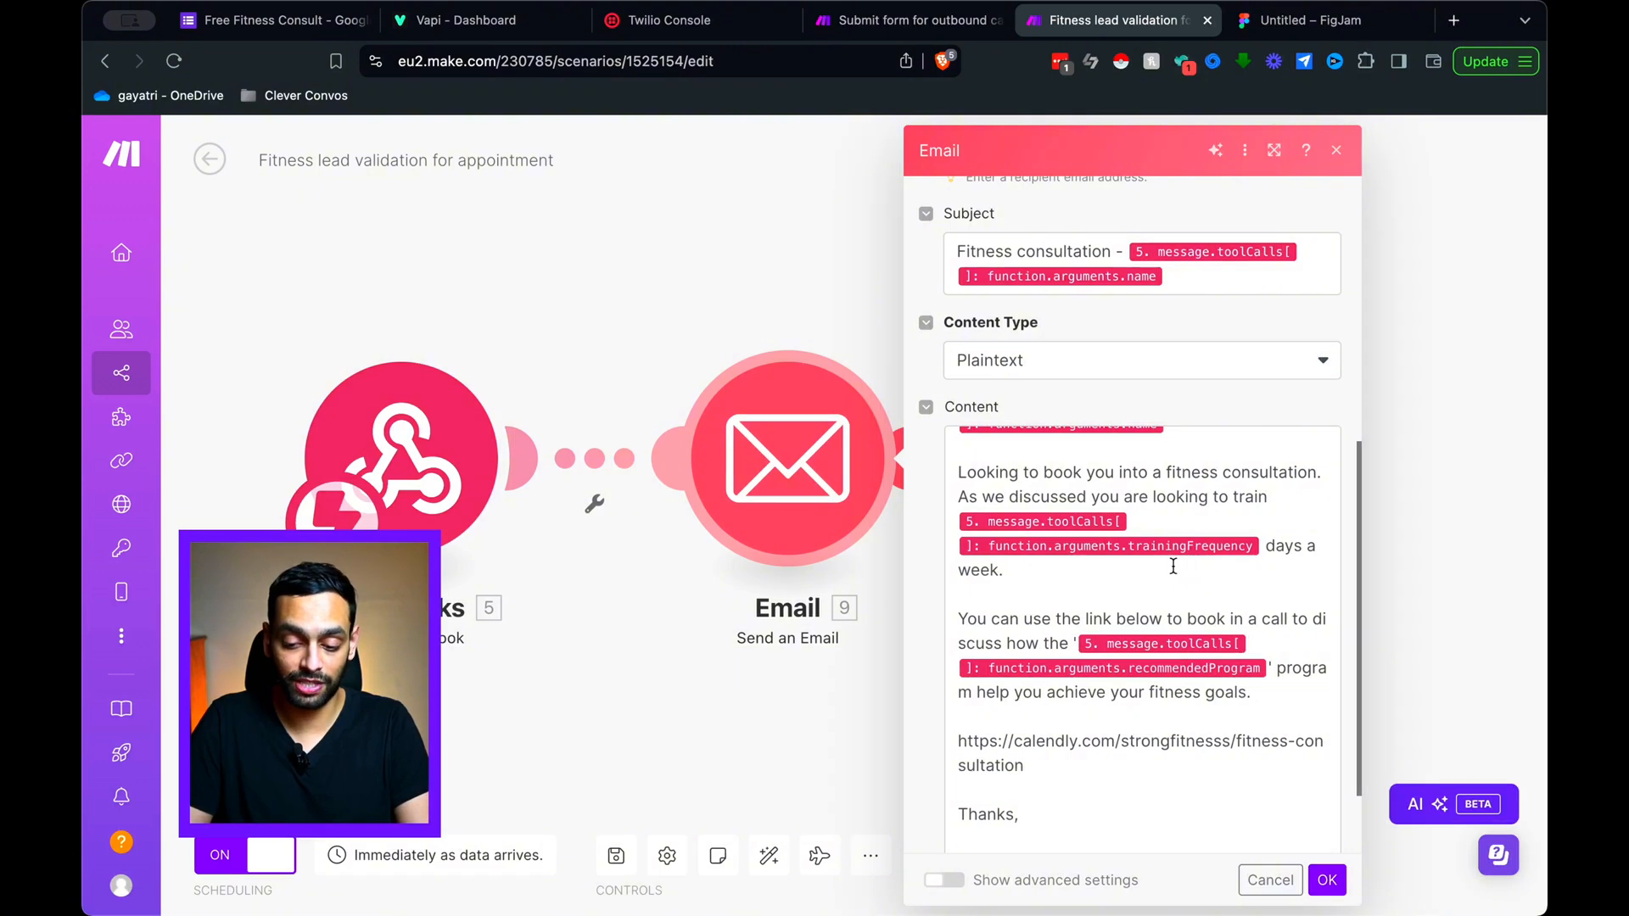
pyautogui.scroll(-1, 1171, 566)
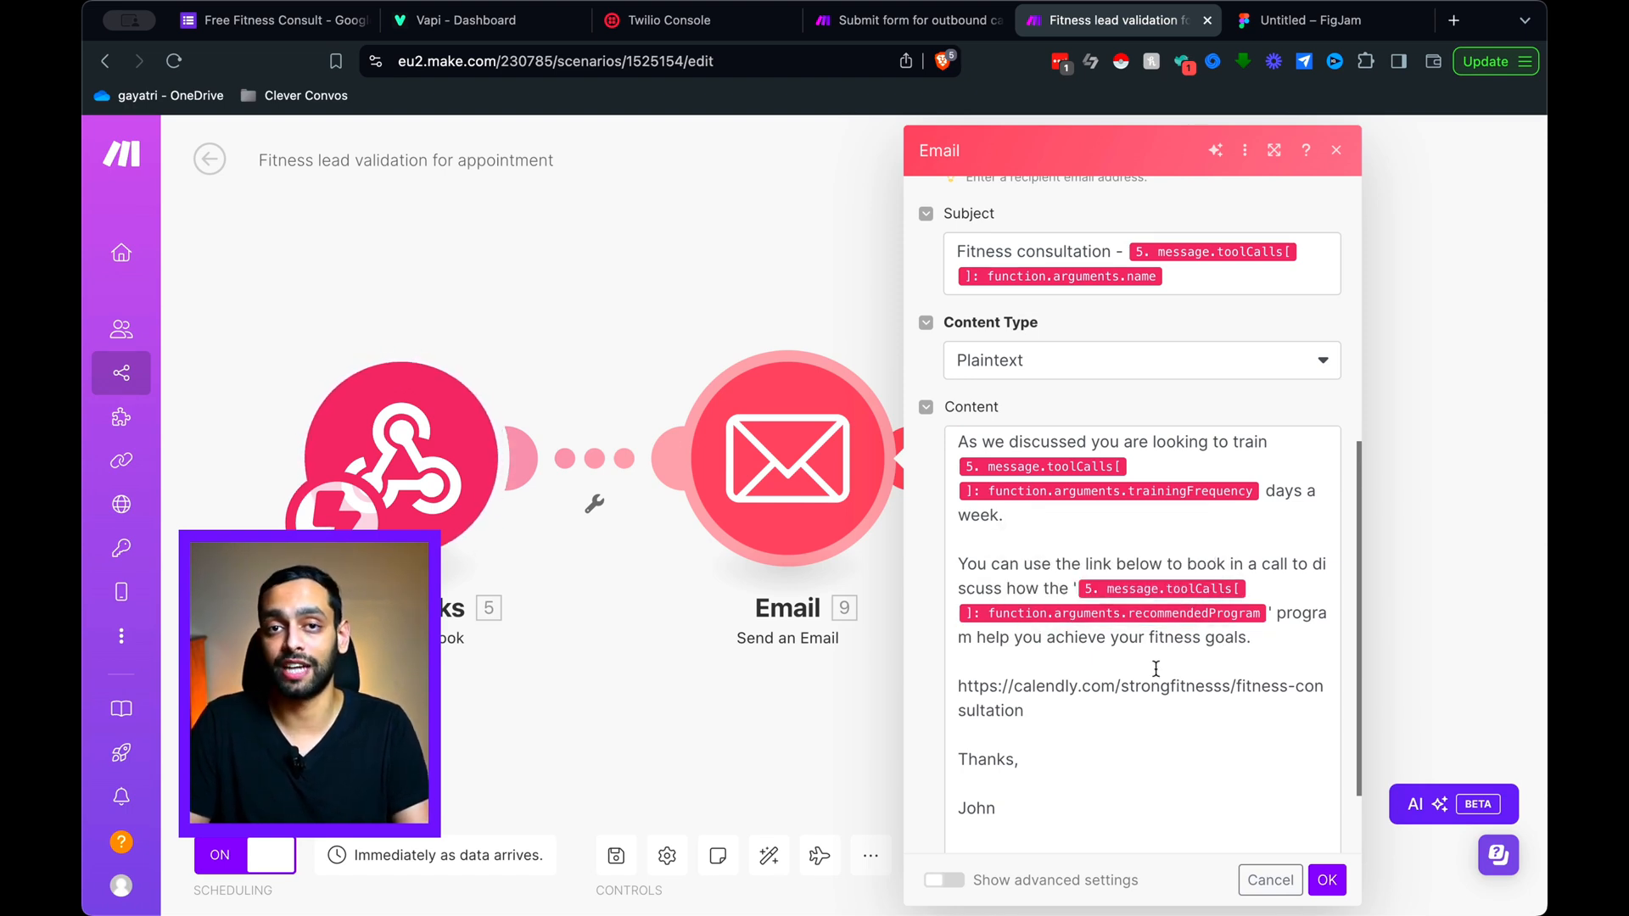
pyautogui.scroll(-1, 1184, 669)
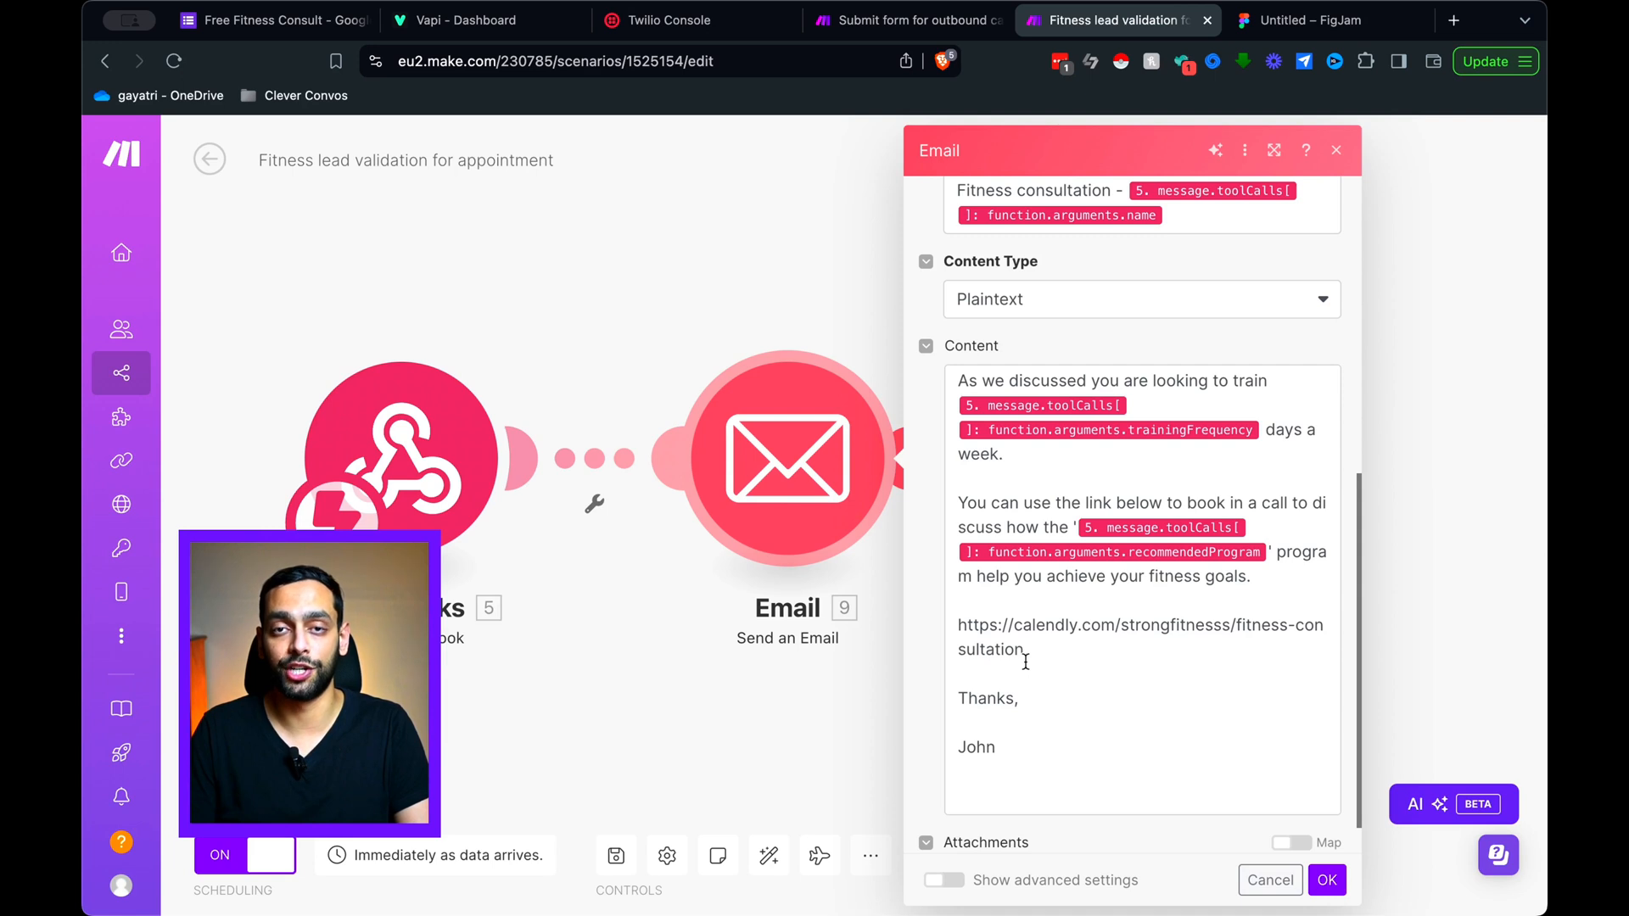
pyautogui.click(1326, 880)
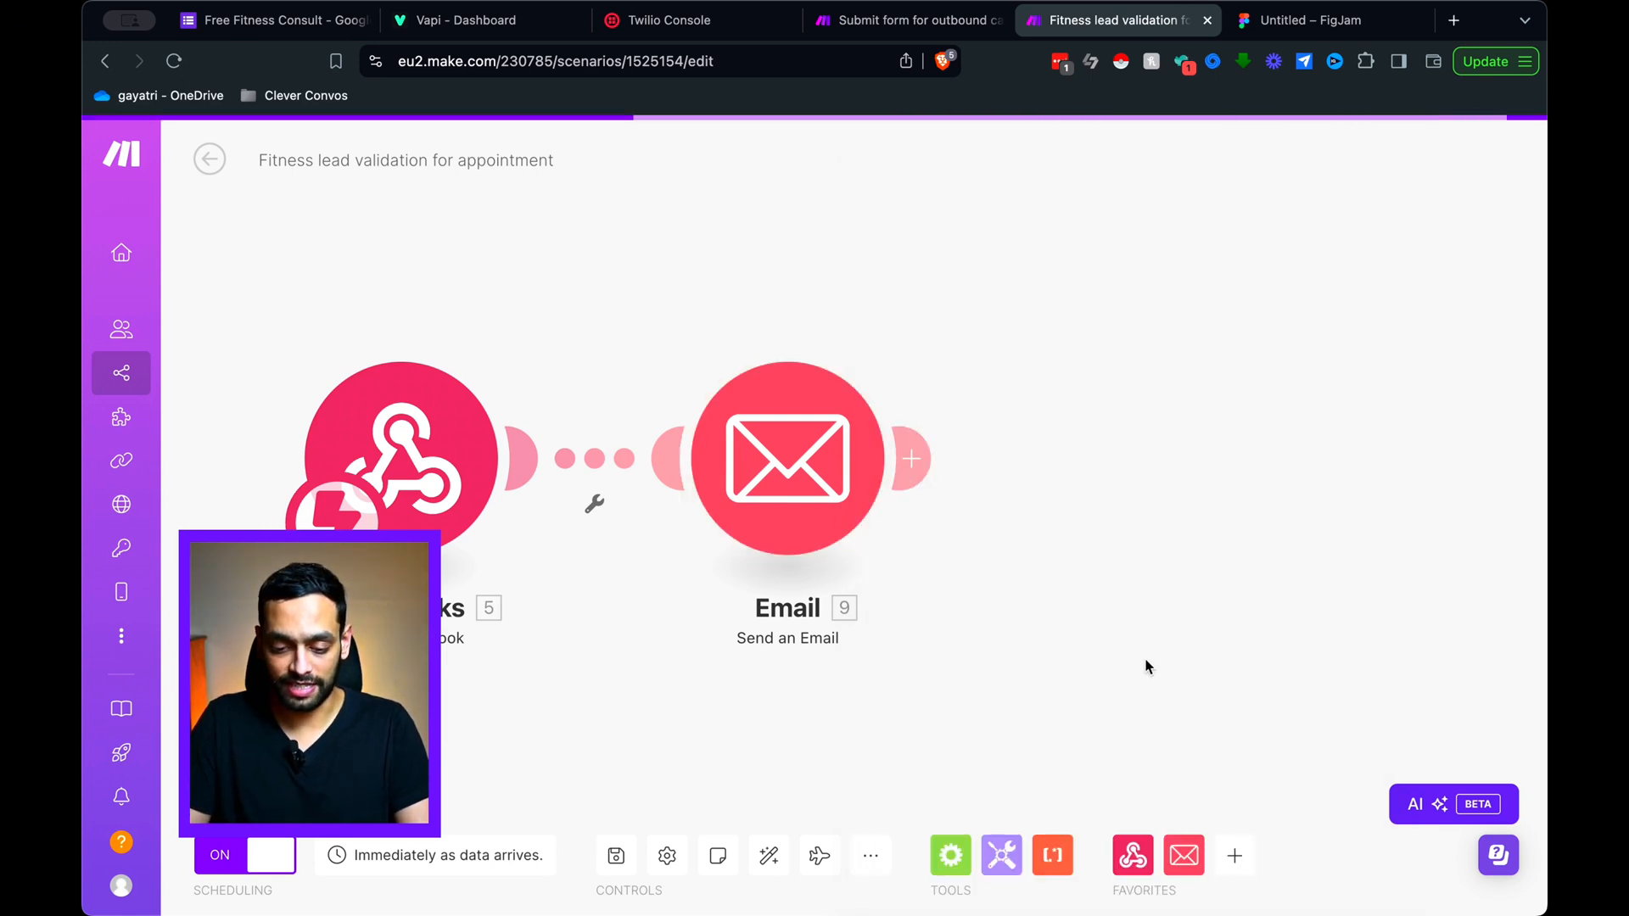